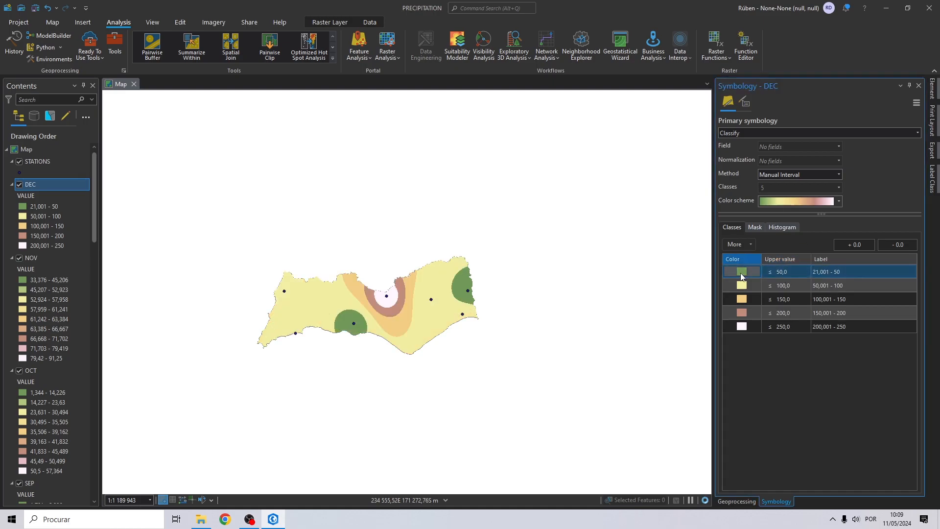
pyautogui.click(742, 272)
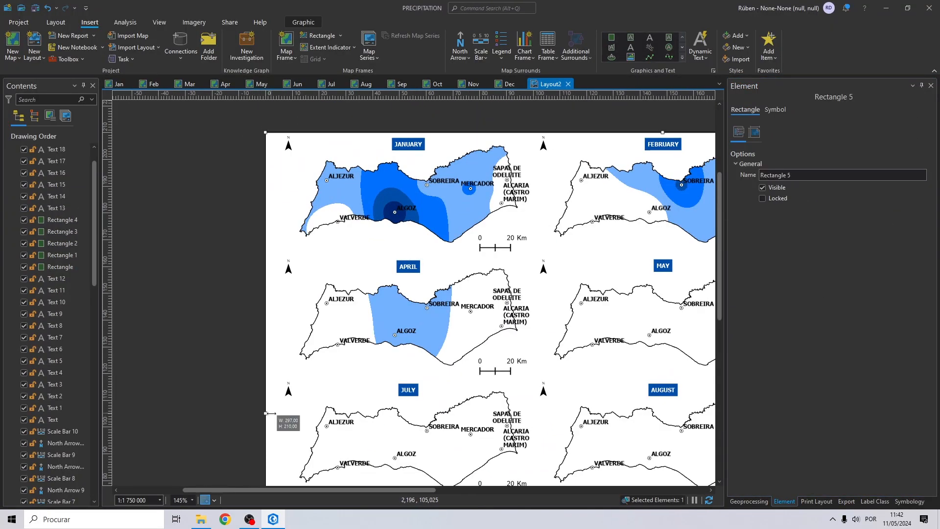
pyautogui.scroll(-10, 41, 484)
pyautogui.scroll(9, 77, 442)
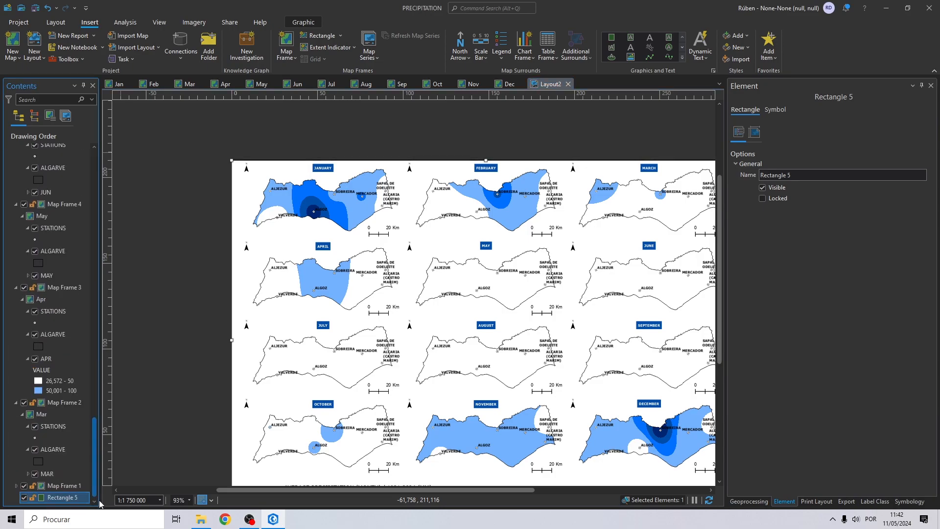
pyautogui.click(775, 109)
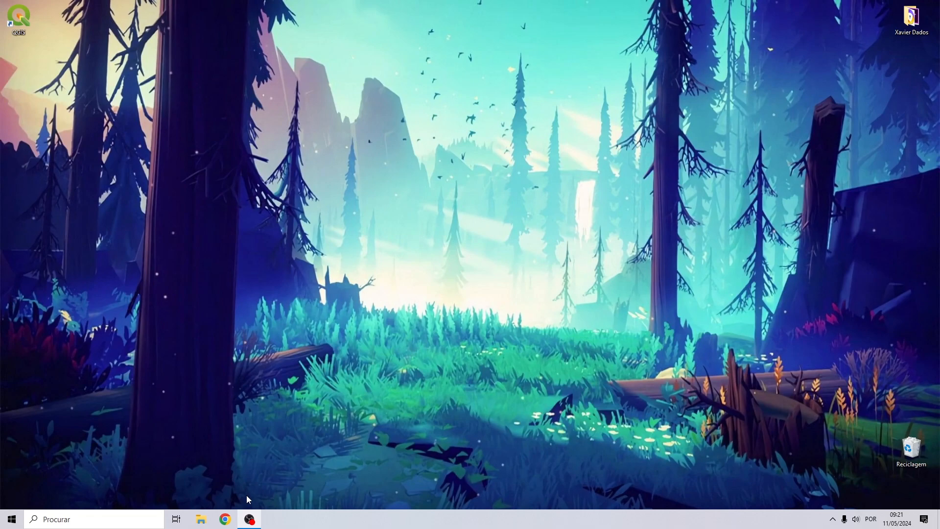
# Switch to Chrome, search the web for "snirh dados" and open the SNIRH Dados de Base result
pyautogui.click(226, 519)
pyautogui.click(160, 32)
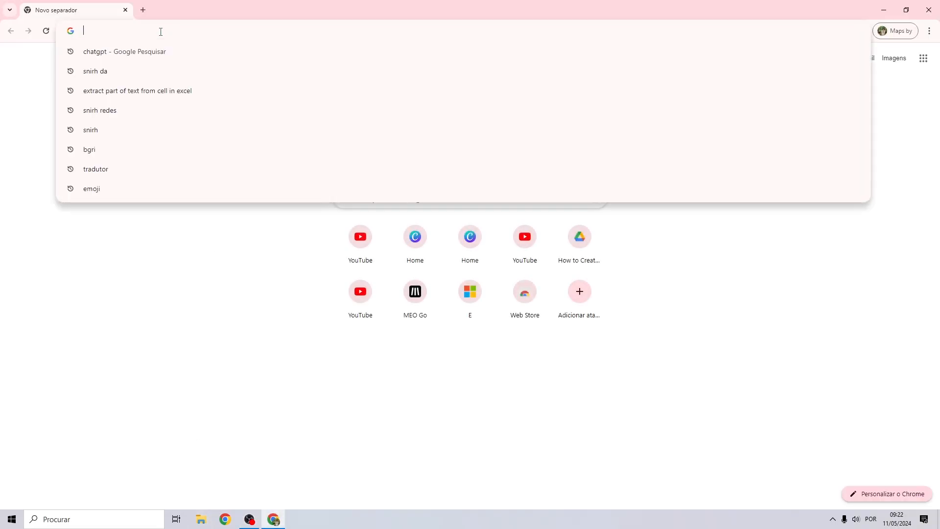
pyautogui.write('snirh da')
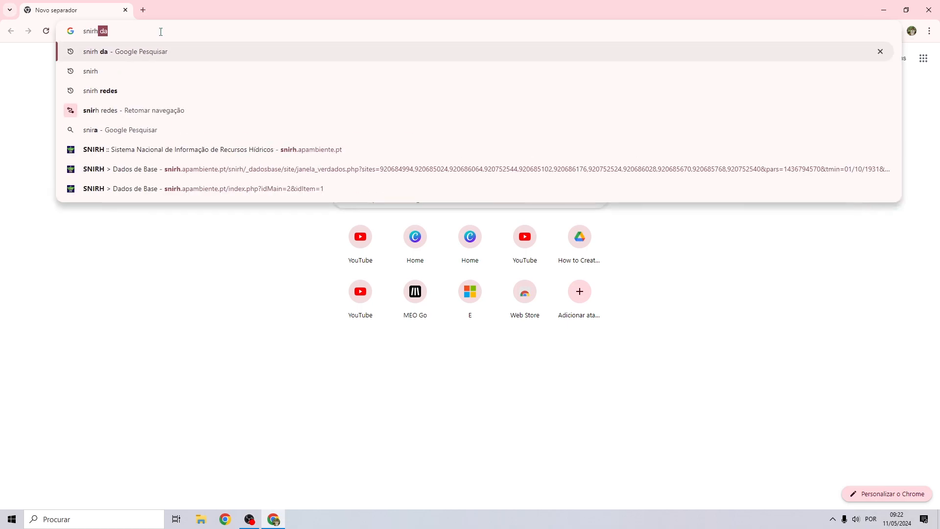
pyautogui.write('dos')
pyautogui.press('Return')
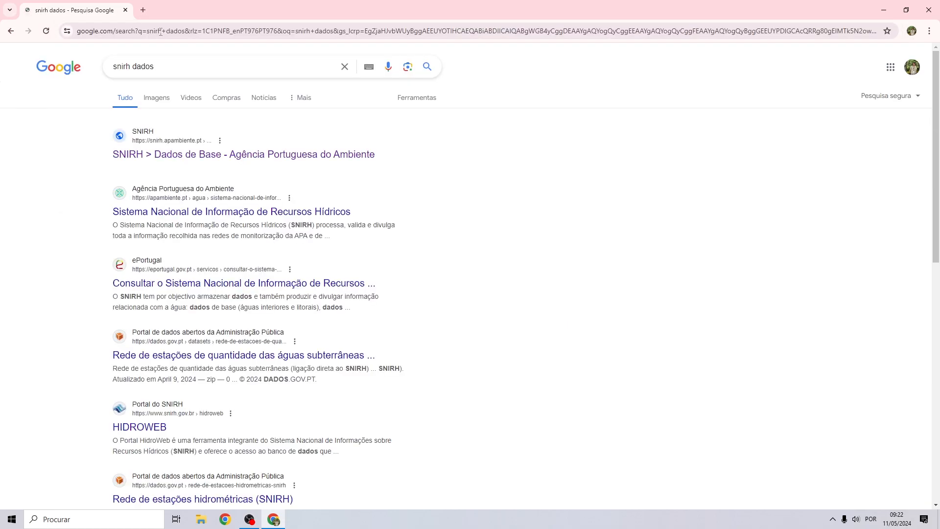
pyautogui.click(147, 155)
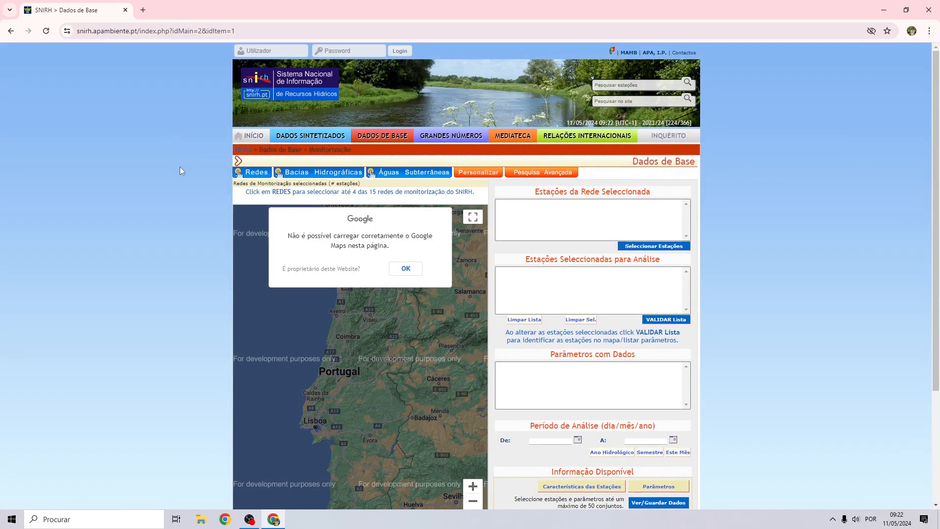
# Translate the page to English, filter the stations to the Meteorological network and dismiss the map error
pyautogui.rightClick(712, 126)
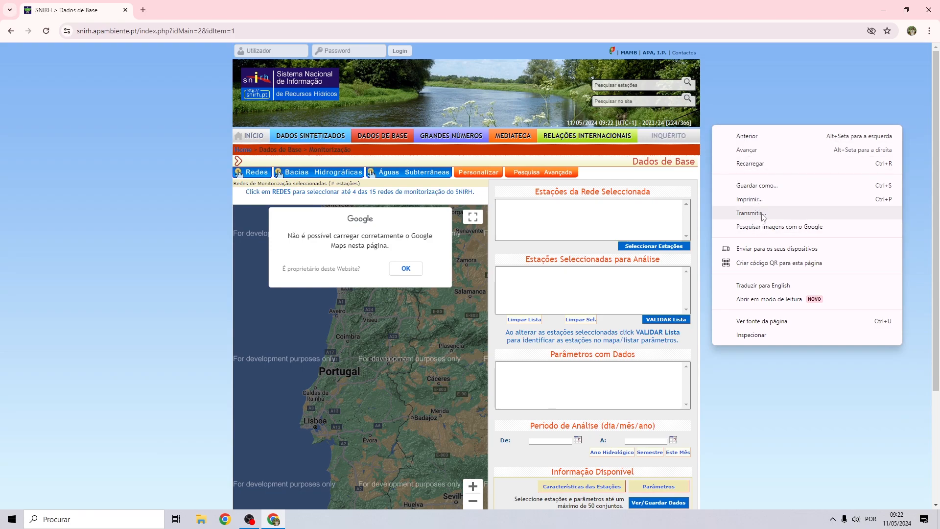
pyautogui.click(763, 285)
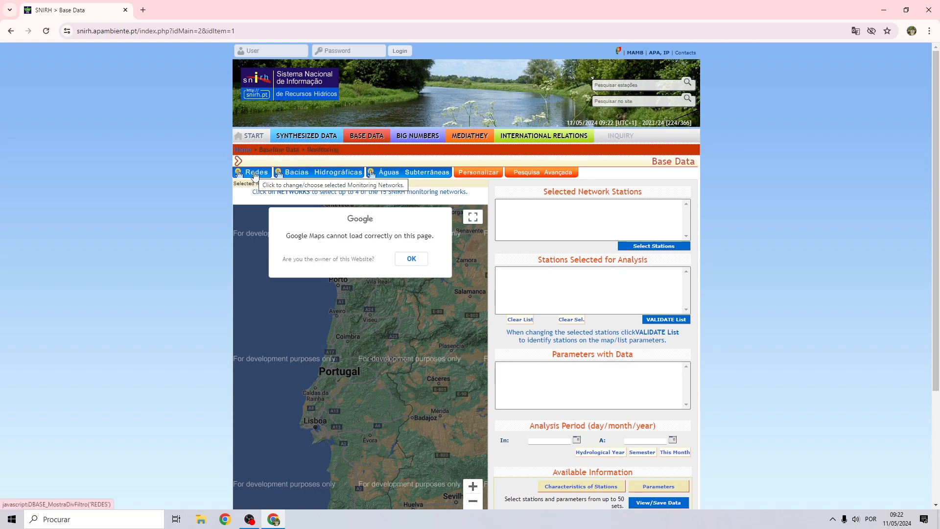
pyautogui.click(254, 174)
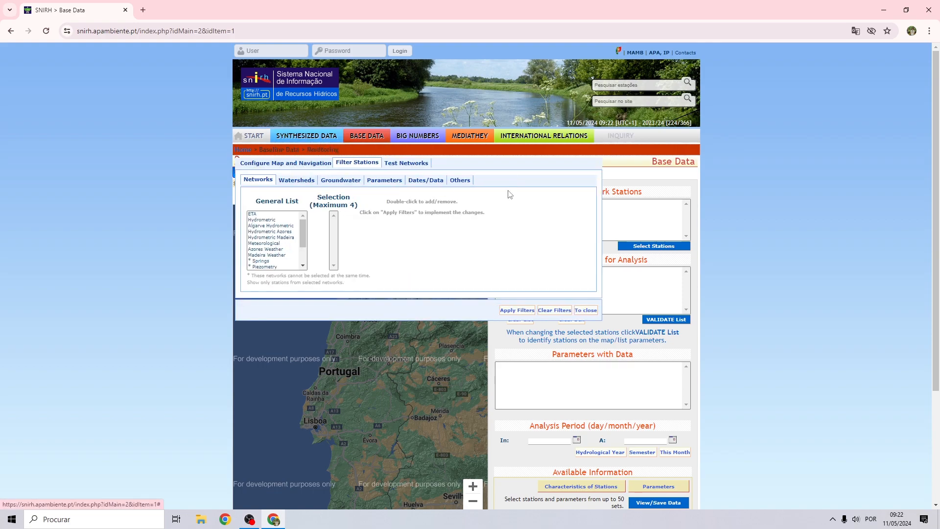
pyautogui.doubleClick(267, 243)
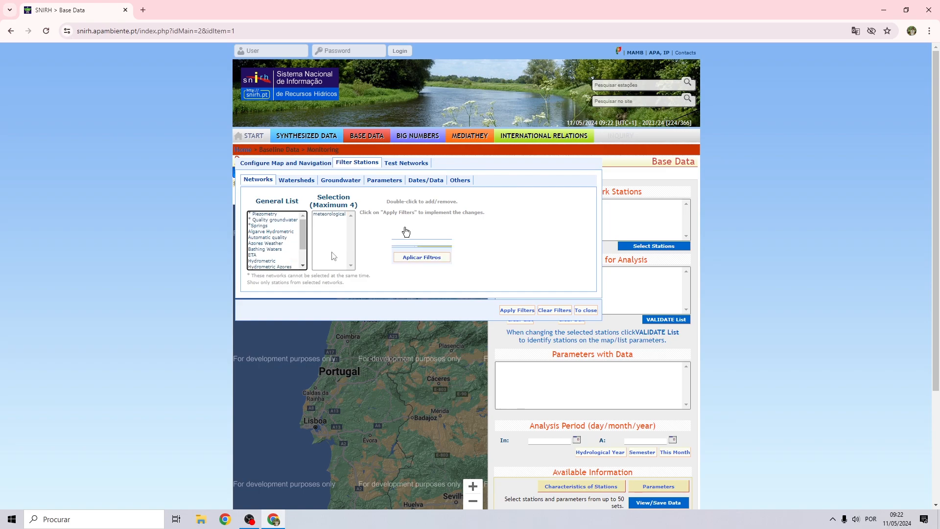
pyautogui.click(515, 311)
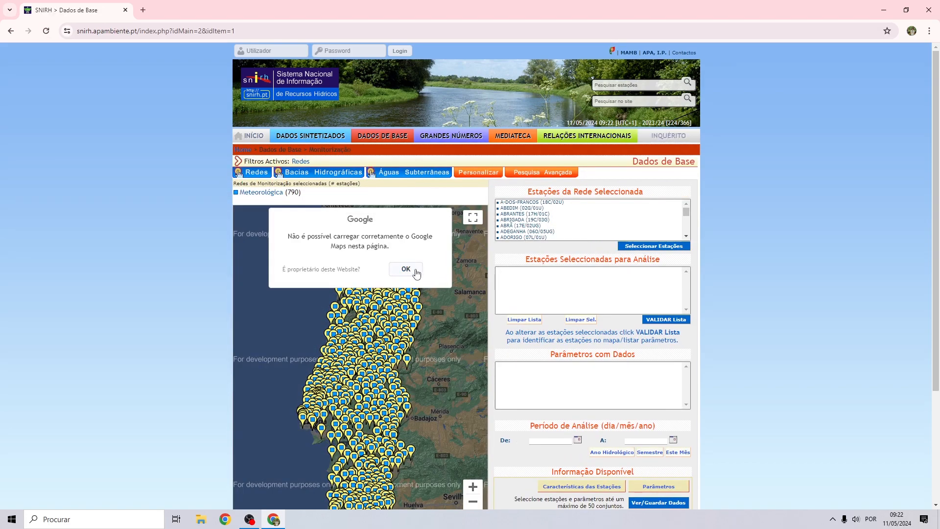
pyautogui.click(414, 271)
# Add the Aljezur, Valverde, Barragem de Odelouca and Algoz stations in the Algarve to the analysis selection from the map
pyautogui.moveTo(399, 322); pyautogui.dragTo(389, 320)
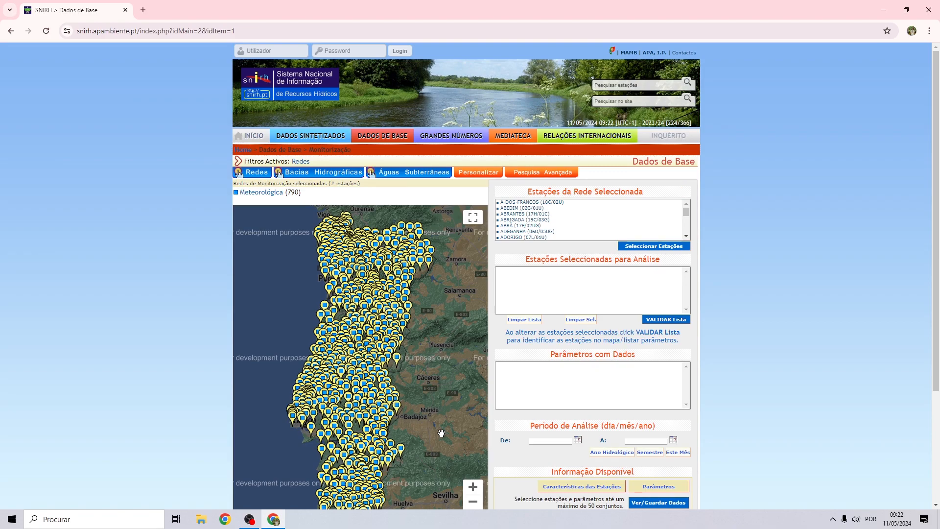
pyautogui.moveTo(441, 433); pyautogui.dragTo(434, 321)
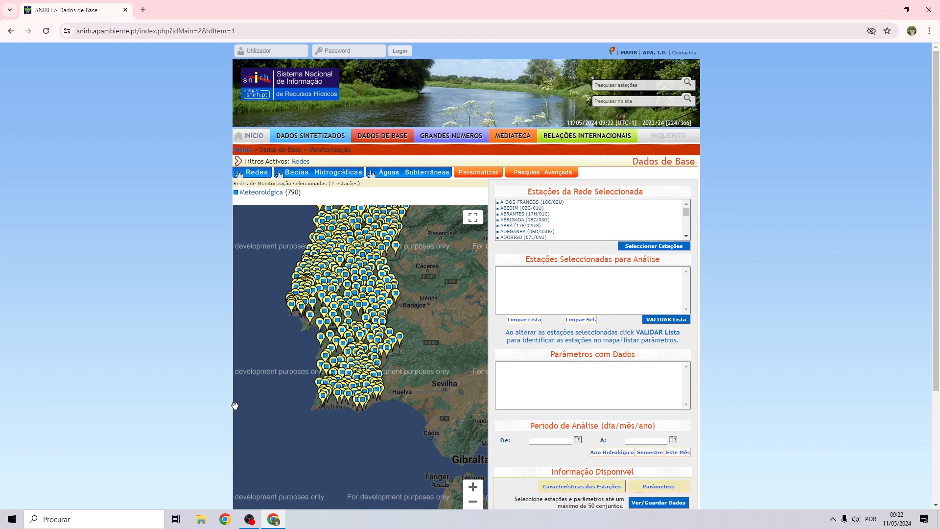
pyautogui.scroll(-1, 246, 405)
pyautogui.scroll(2, 338, 353)
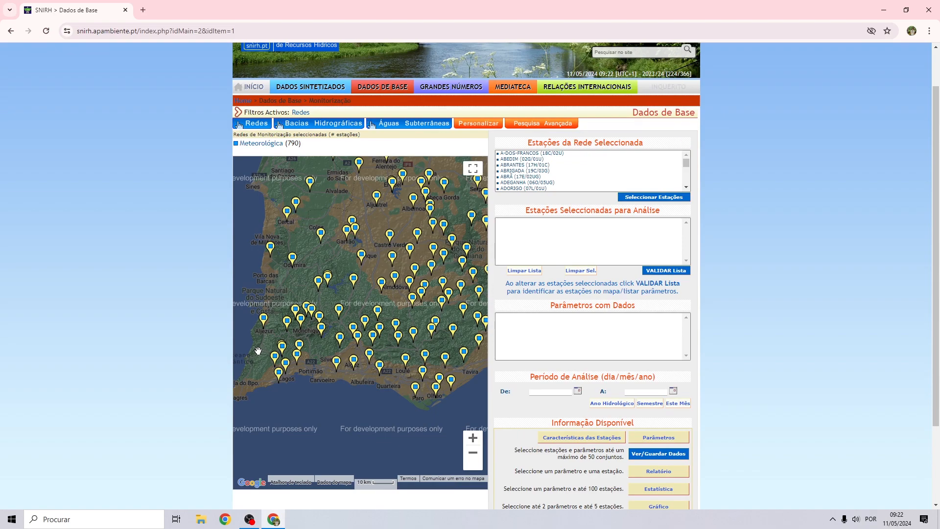
pyautogui.click(265, 323)
pyautogui.click(279, 376)
pyautogui.click(323, 335)
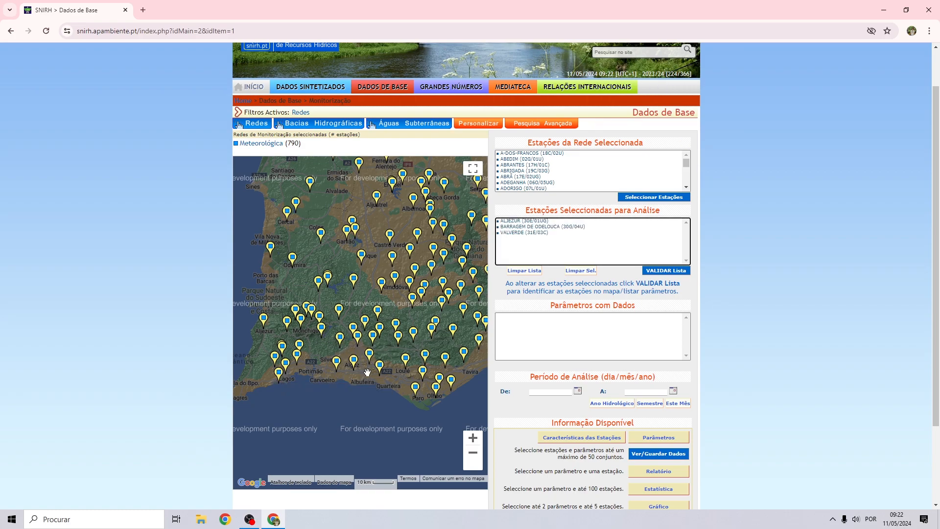
pyautogui.click(354, 367)
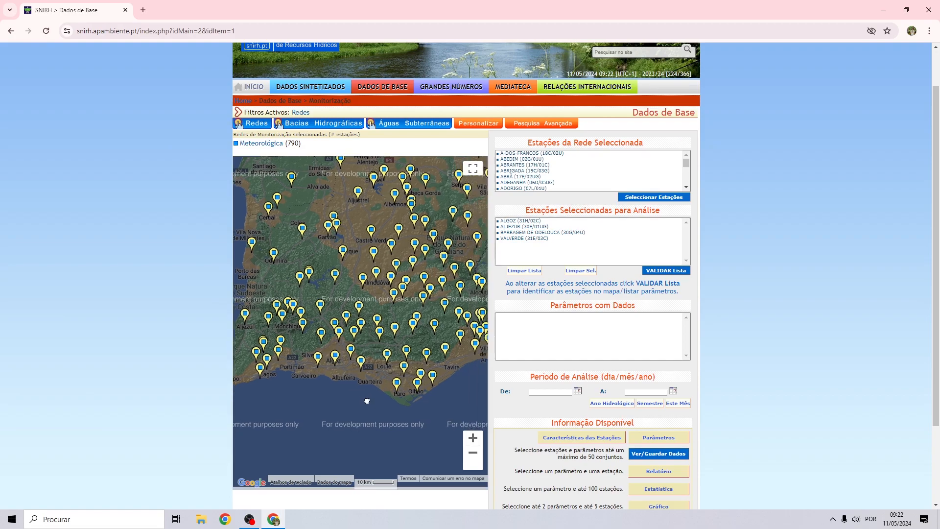
# Add the Sobreira, Arábia, Mercador, Alcaria (Castro Marim) and Sapal de Odeleite stations to the analysis selection from the map
pyautogui.click(367, 323)
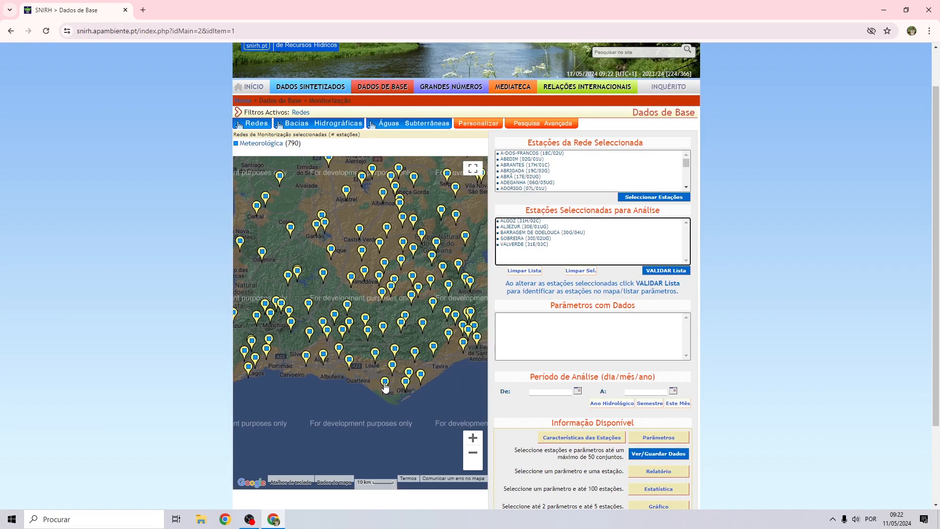
pyautogui.click(386, 384)
pyautogui.click(423, 329)
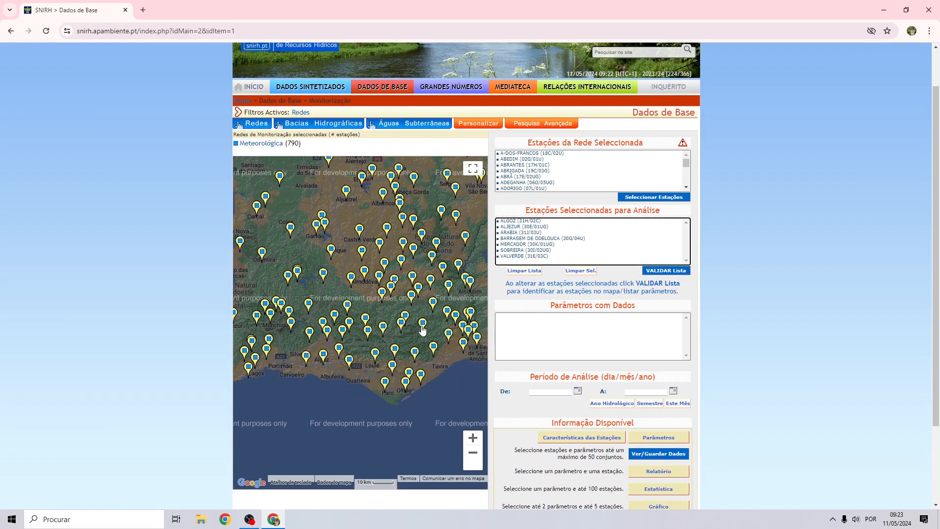
pyautogui.click(464, 347)
pyautogui.click(386, 337)
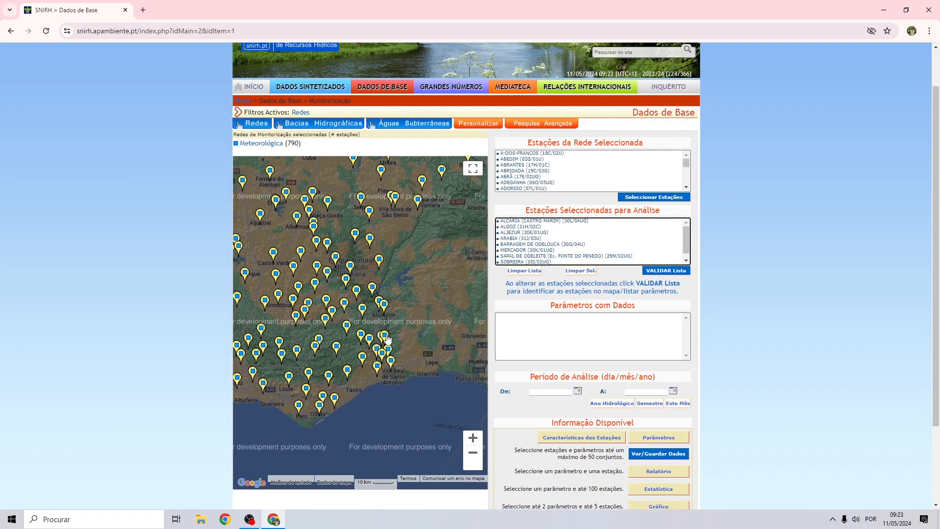
# Validate the list of stations selected for analysis and translate the page to English again
pyautogui.scroll(-1, 550, 230)
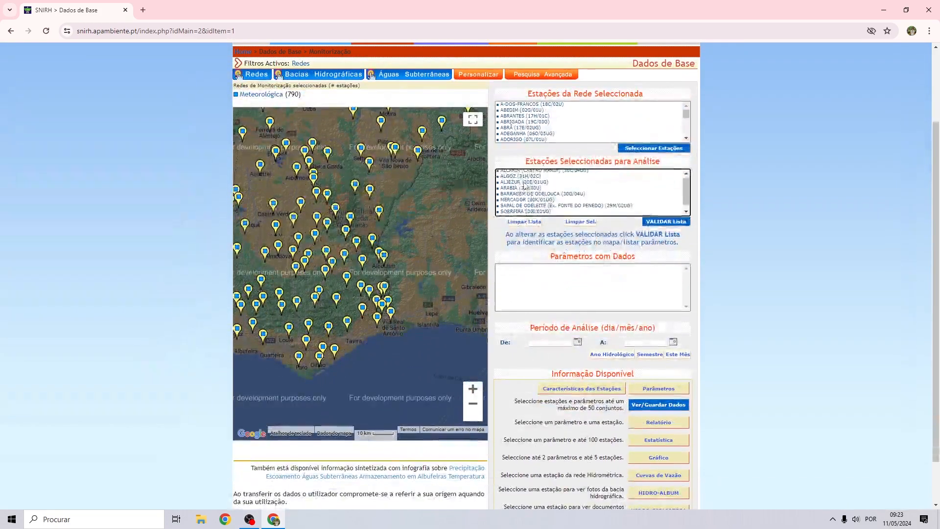
pyautogui.scroll(1, 473, 313)
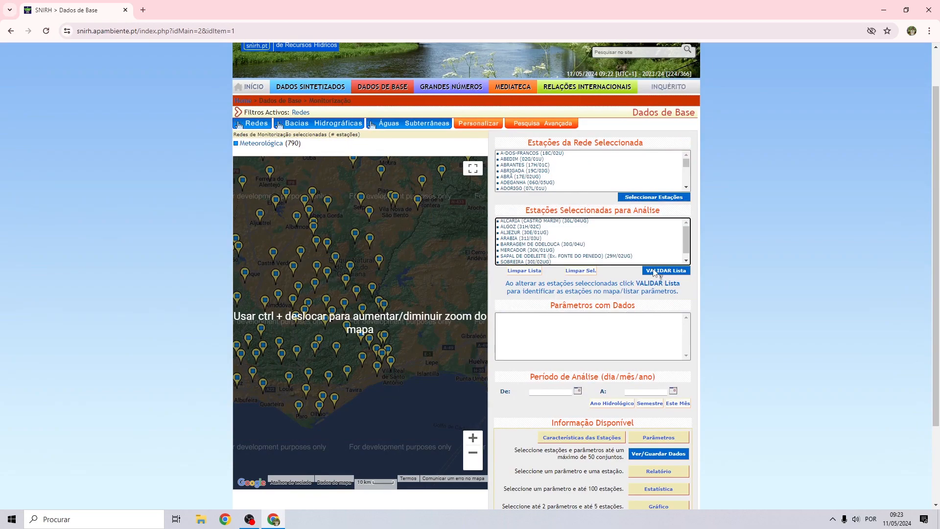
pyautogui.click(663, 272)
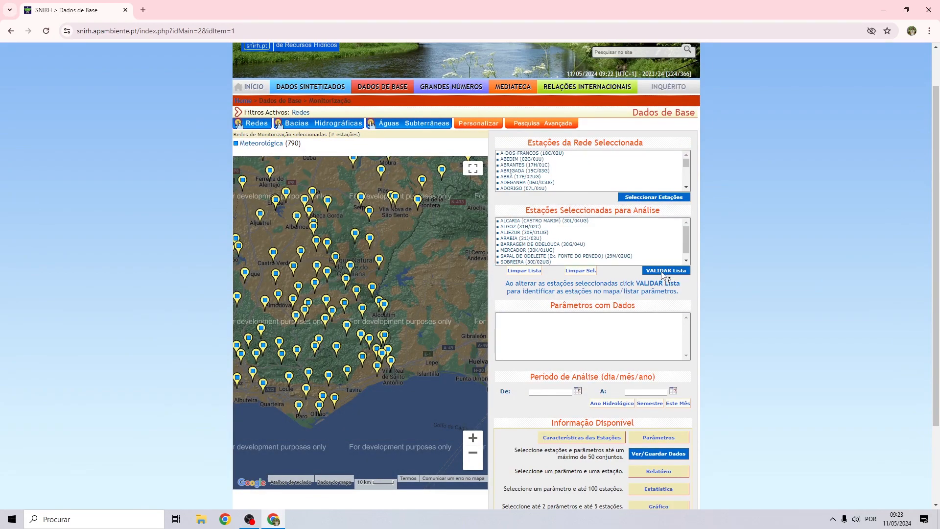
pyautogui.rightClick(726, 230)
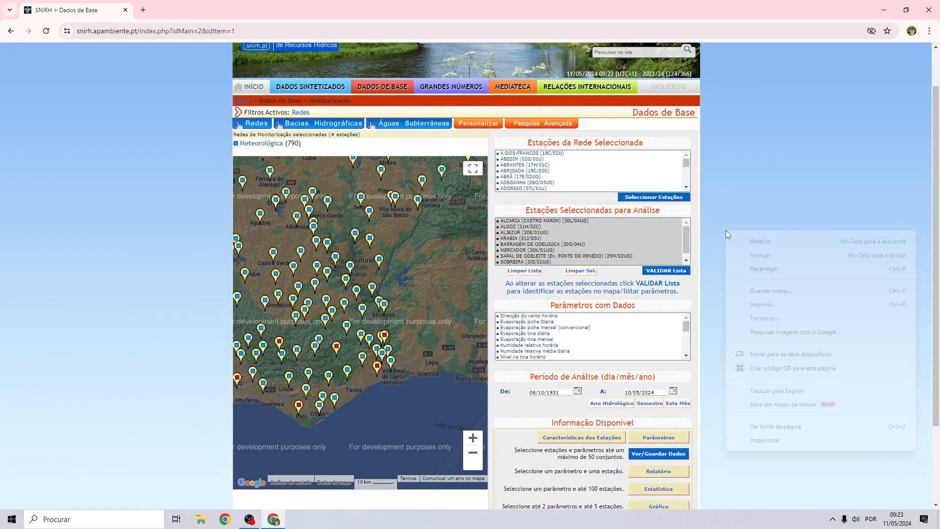
pyautogui.click(782, 390)
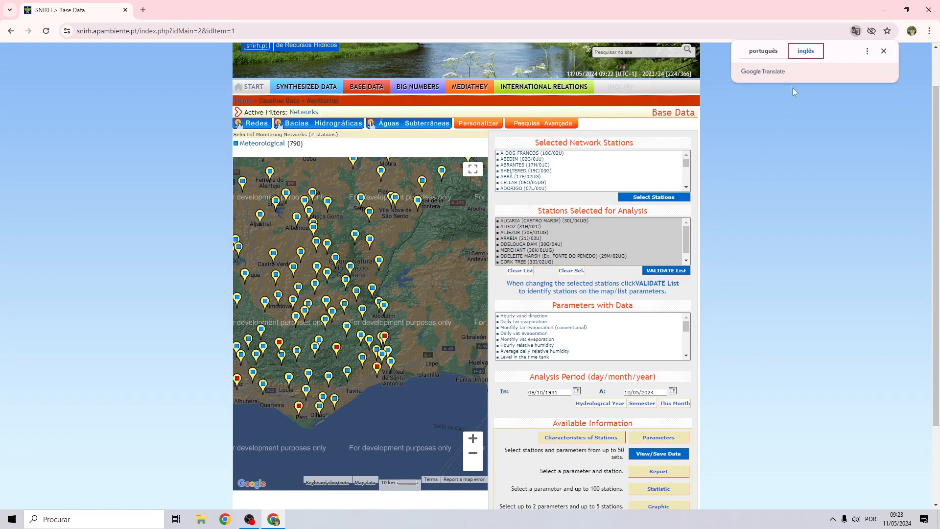
# Choose Monthly precipitation as the parameter with data for the validated stations
pyautogui.scroll(-1, 711, 304)
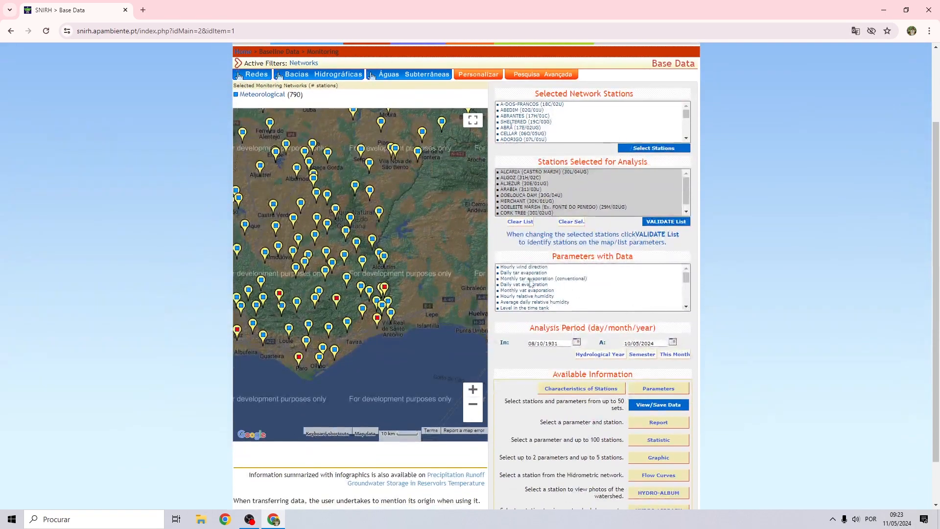
pyautogui.click(686, 307)
pyautogui.scroll(-4, 688, 311)
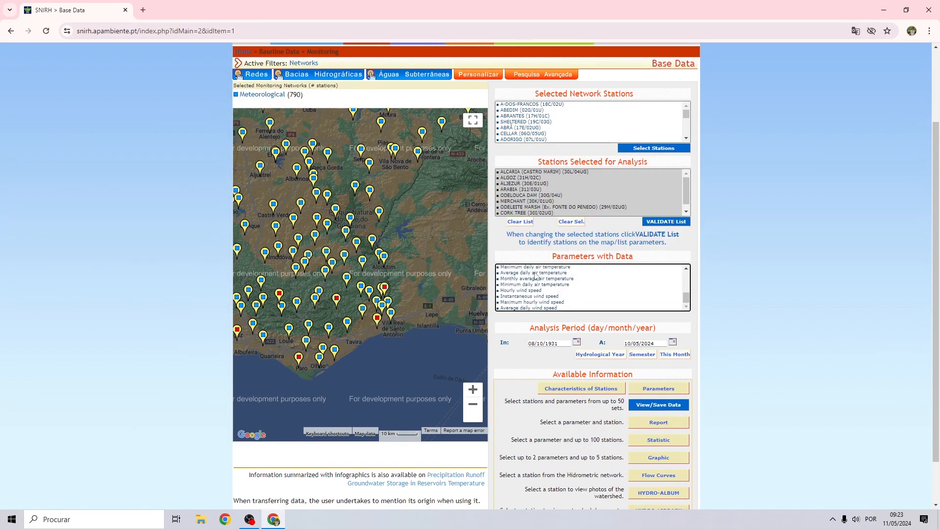
pyautogui.scroll(3, 686, 271)
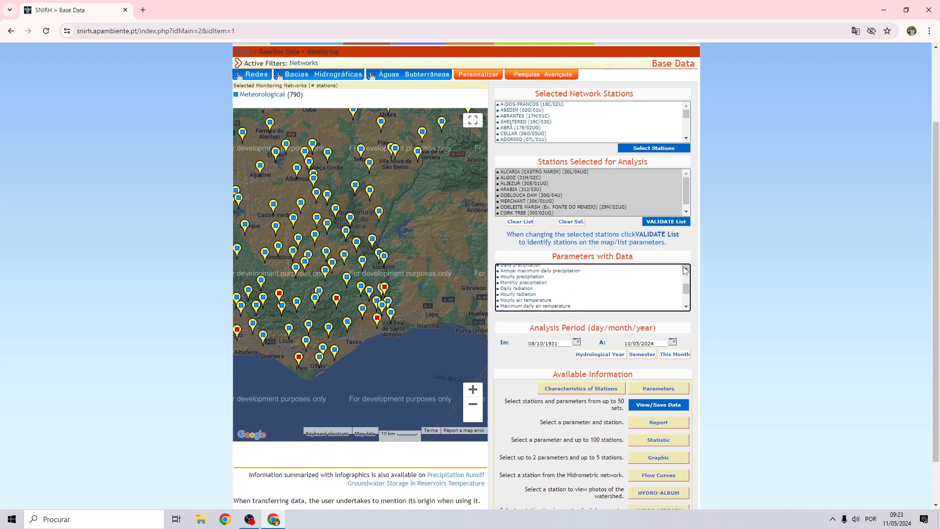
pyautogui.click(530, 283)
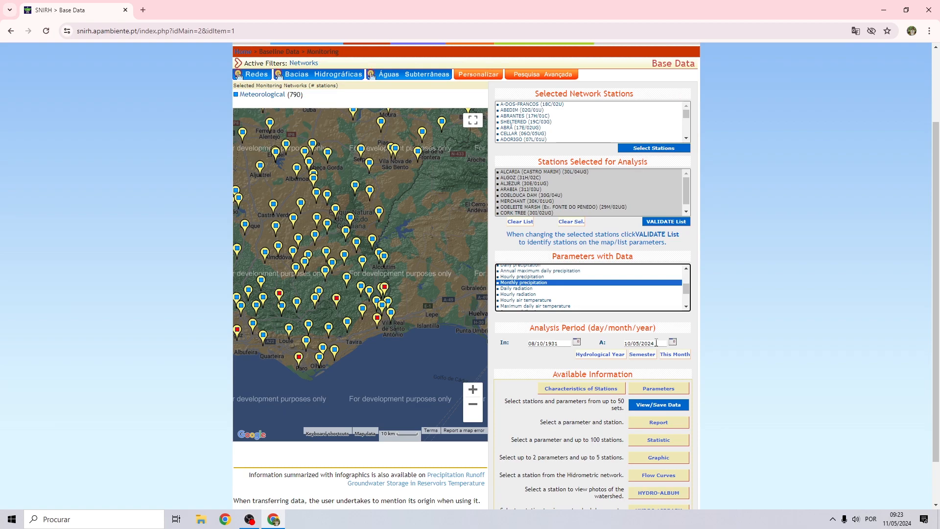
# Open the monthly precipitation data of the selected stations in its separate window and maximize that window
pyautogui.click(650, 405)
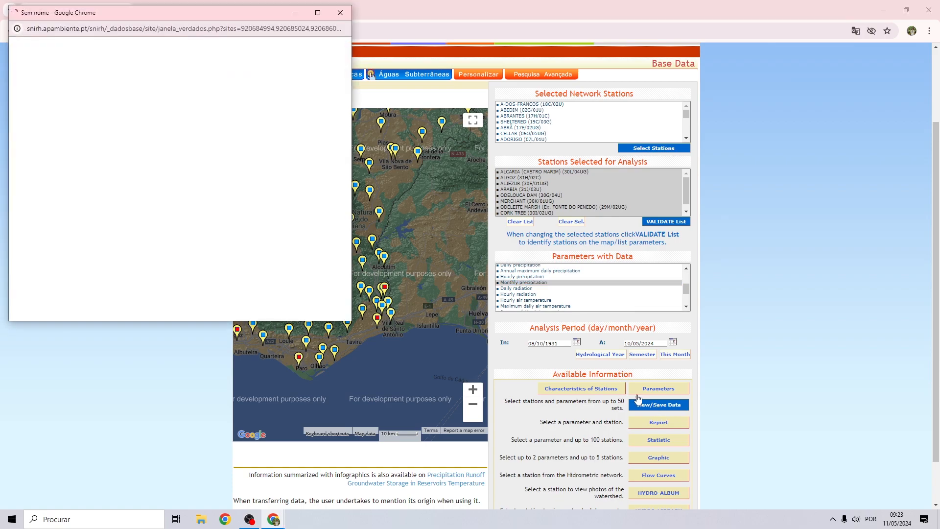
pyautogui.moveTo(146, 13); pyautogui.dragTo(377, 59)
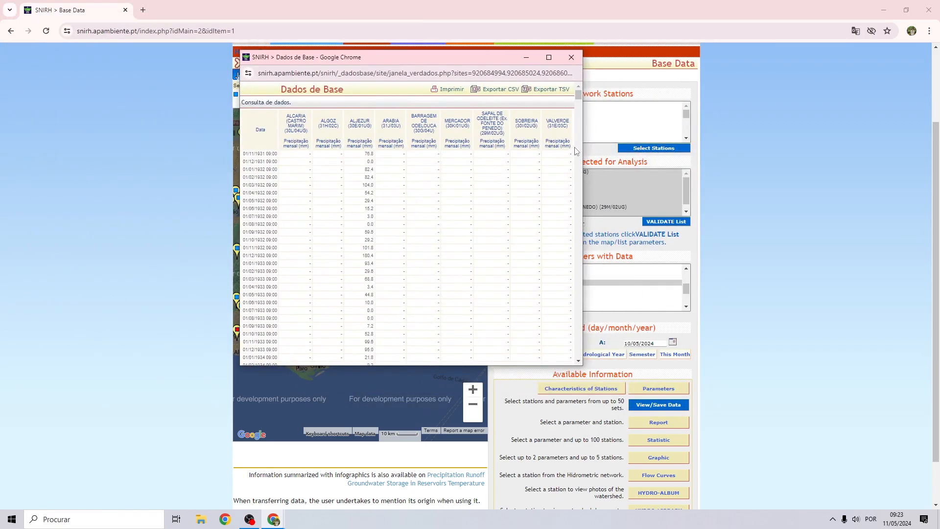
pyautogui.click(550, 57)
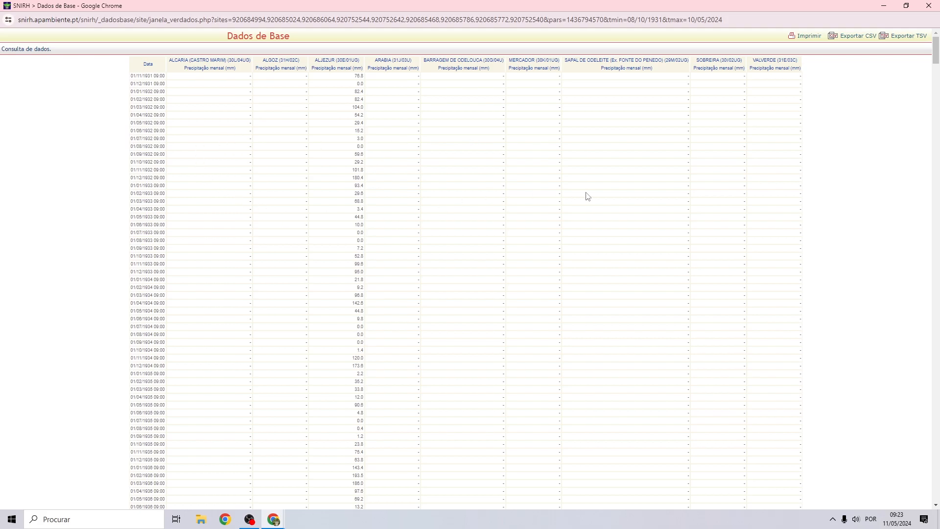
# Examine the monthly precipitation table across all dates and stations, including the Barragem de Odelouca column, for available records
pyautogui.scroll(-20, 378, 225)
pyautogui.scroll(-20, 404, 202)
pyautogui.scroll(-20, 482, 227)
pyautogui.scroll(-20, 492, 243)
pyautogui.scroll(20, 466, 298)
pyautogui.scroll(20, 465, 253)
pyautogui.scroll(20, 488, 220)
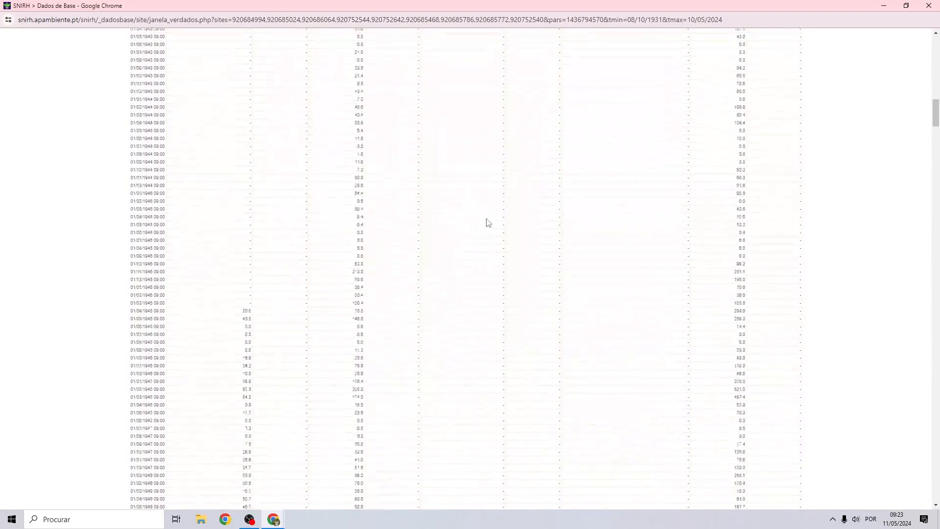
pyautogui.moveTo(433, 60); pyautogui.dragTo(480, 60)
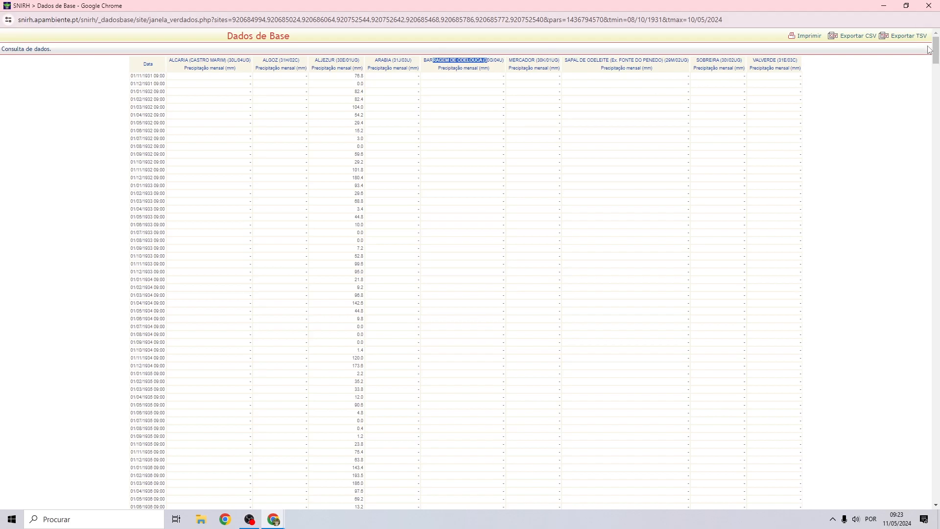
pyautogui.moveTo(937, 53)
pyautogui.mouseDown()
pyautogui.moveTo(937, 487)
pyautogui.moveTo(937, 48)
pyautogui.mouseUp()
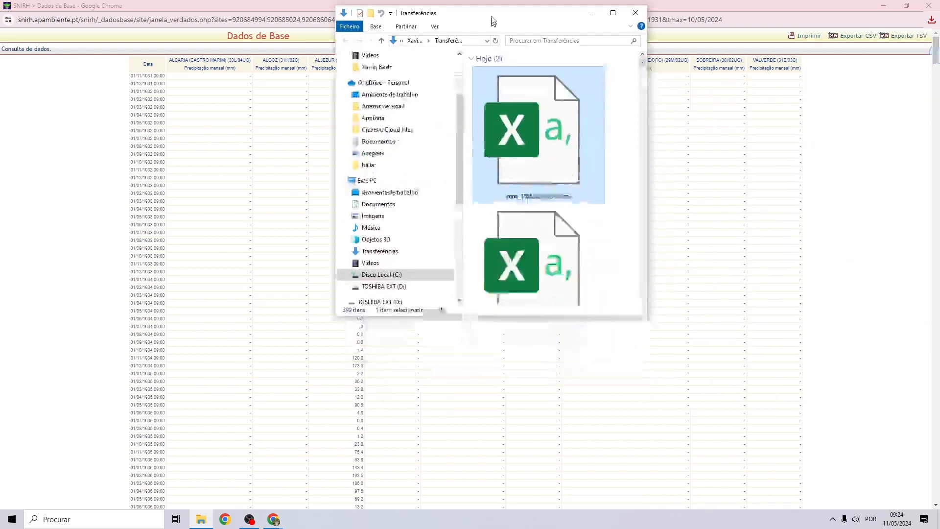
# Copy the newly downloaded serie_11052024092406.csv file from the Transferências folder
pyautogui.doubleClick(492, 35)
pyautogui.click(316, 144)
pyautogui.click(246, 142)
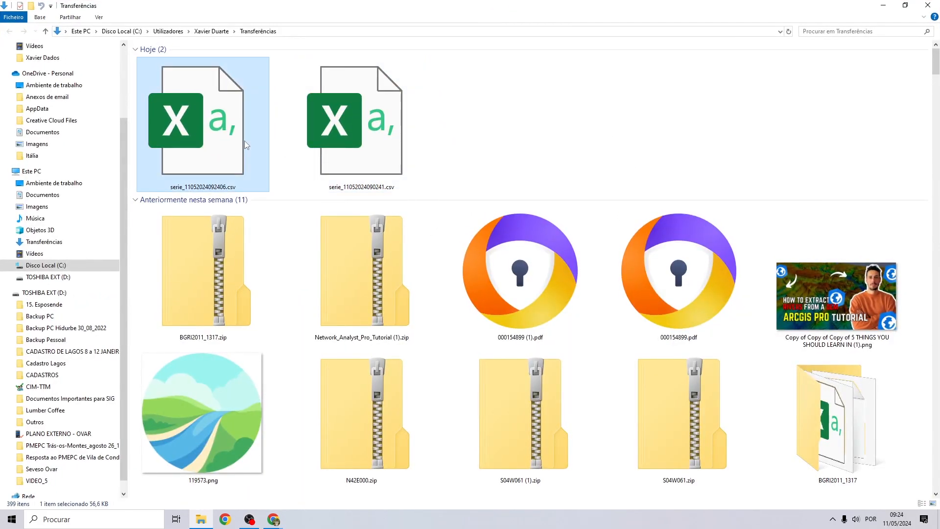
pyautogui.click(883, 5)
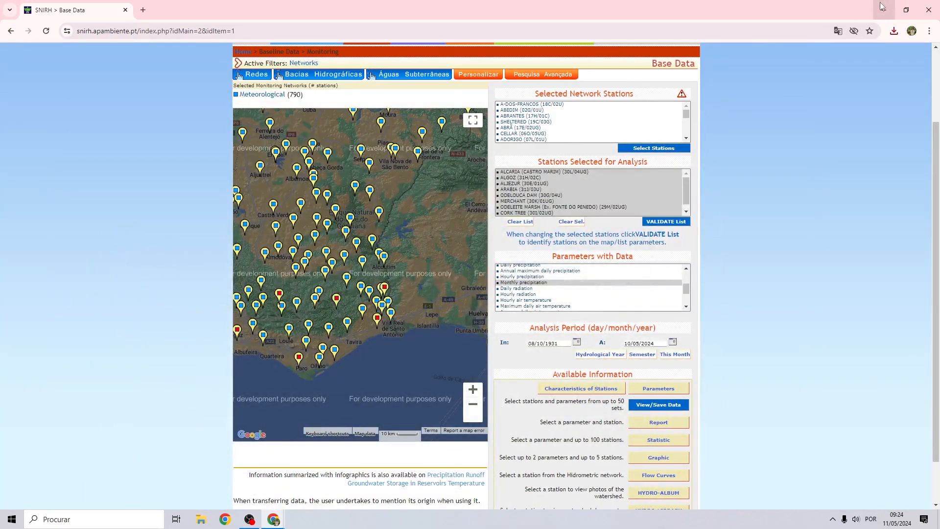
# Create a new folder named "Youtube Tutorial" on the desktop
pyautogui.click(883, 7)
pyautogui.rightClick(303, 107)
pyautogui.moveTo(338, 189)
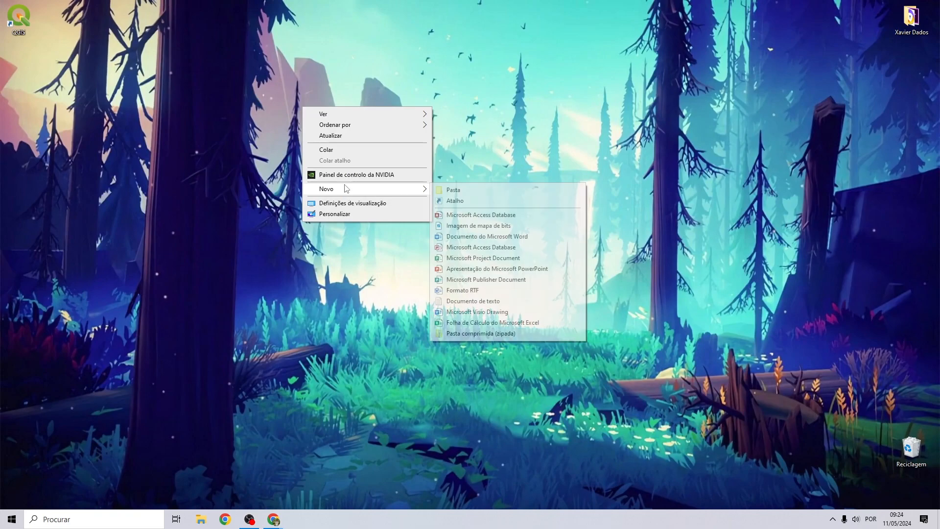
pyautogui.click(458, 191)
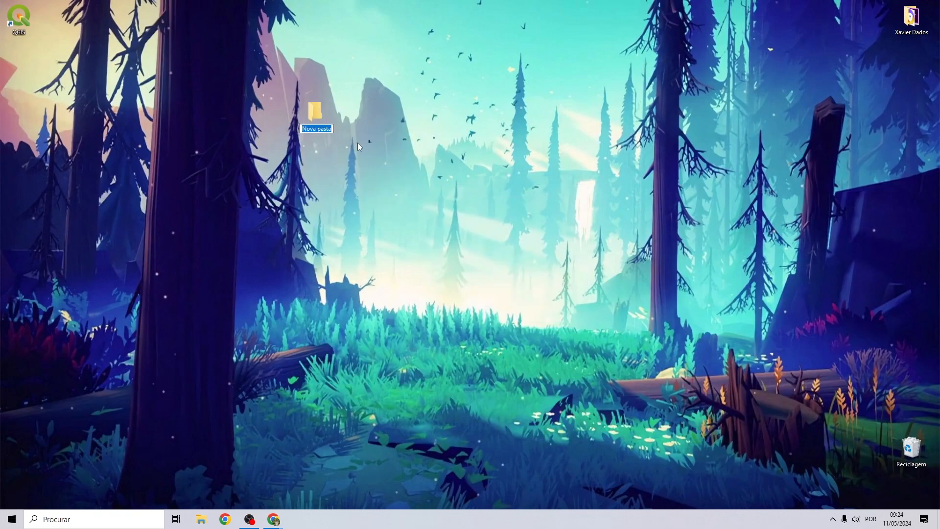
pyautogui.write('Youtube Tutorial')
pyautogui.press('Return')
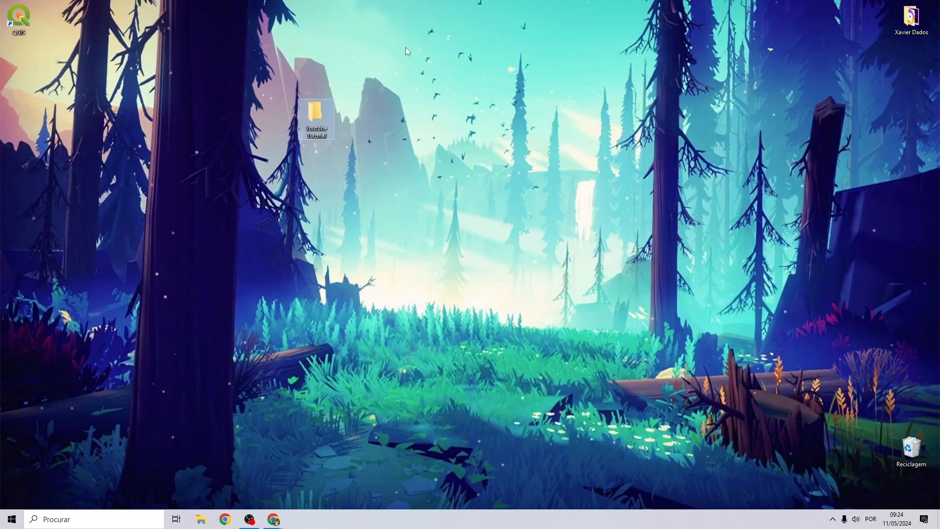
# Paste the downloaded CSV file into the Youtube Tutorial folder and rename it as Precipitation
pyautogui.doubleClick(331, 111)
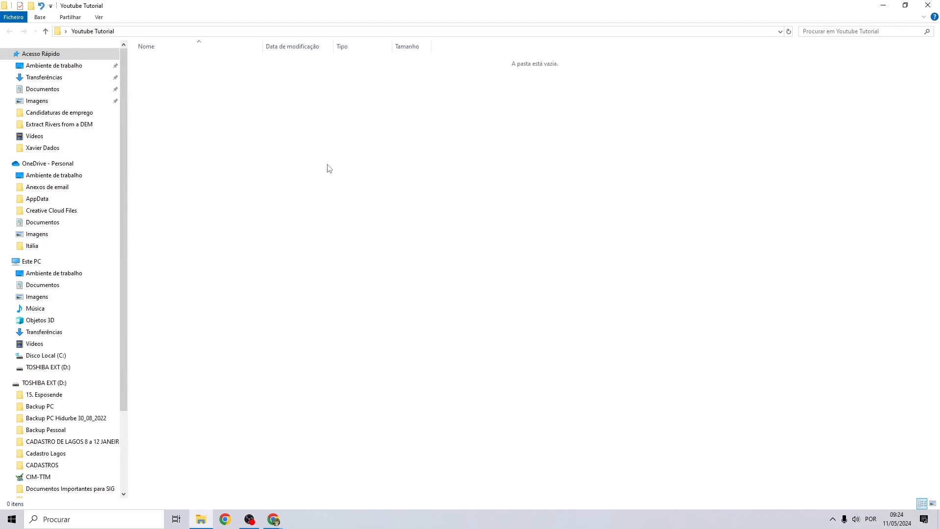
pyautogui.hotkey('ctrl', 'v')
pyautogui.click(192, 63)
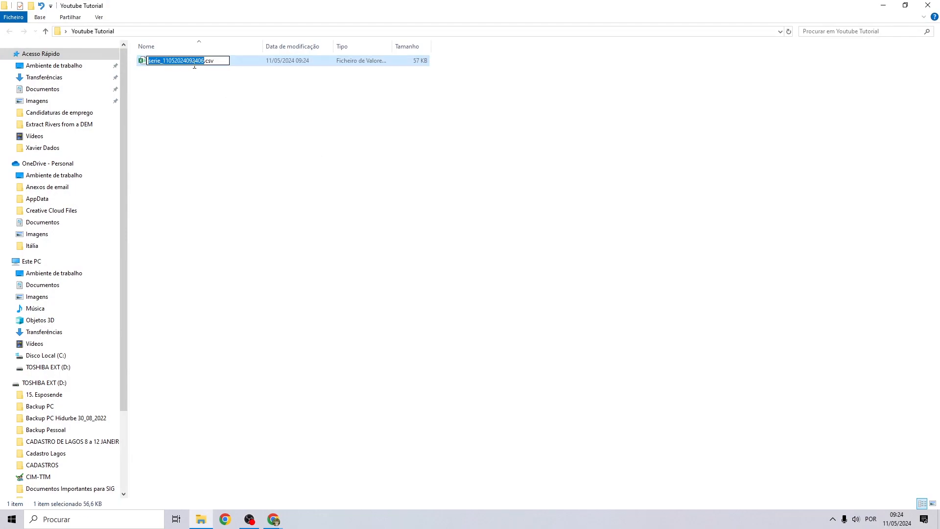
pyautogui.write('Precipitation')
pyautogui.press('Return')
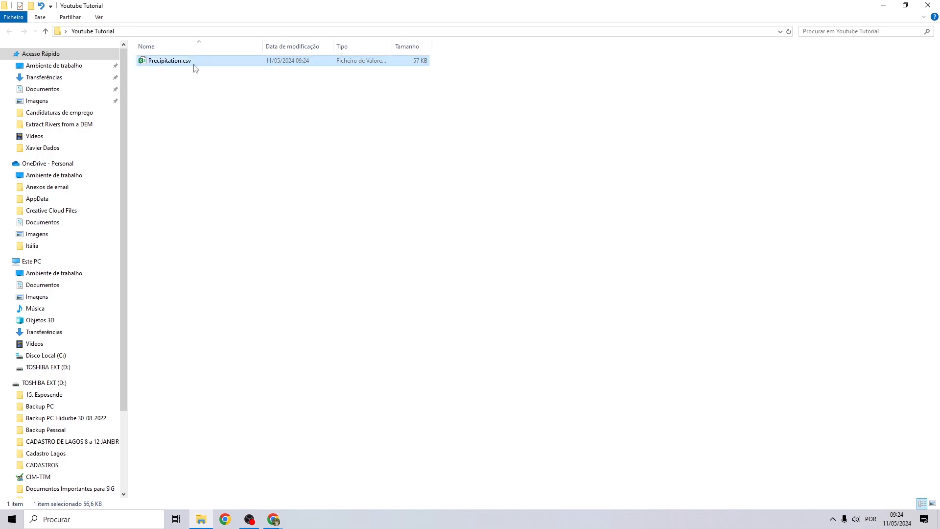
pyautogui.click(258, 107)
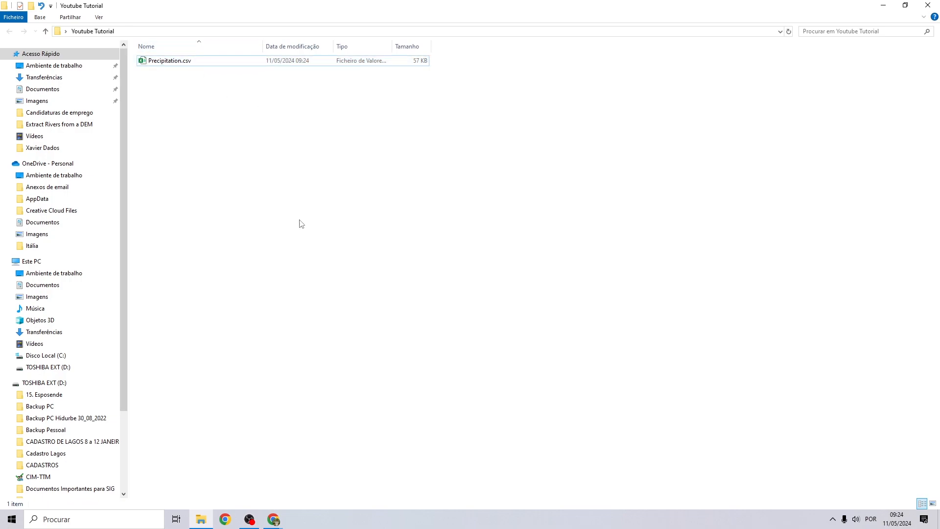
# Open Precipitation.csv in Excel and split column A into separate columns with Text to Columns, adding the comma delimiter
pyautogui.doubleClick(174, 62)
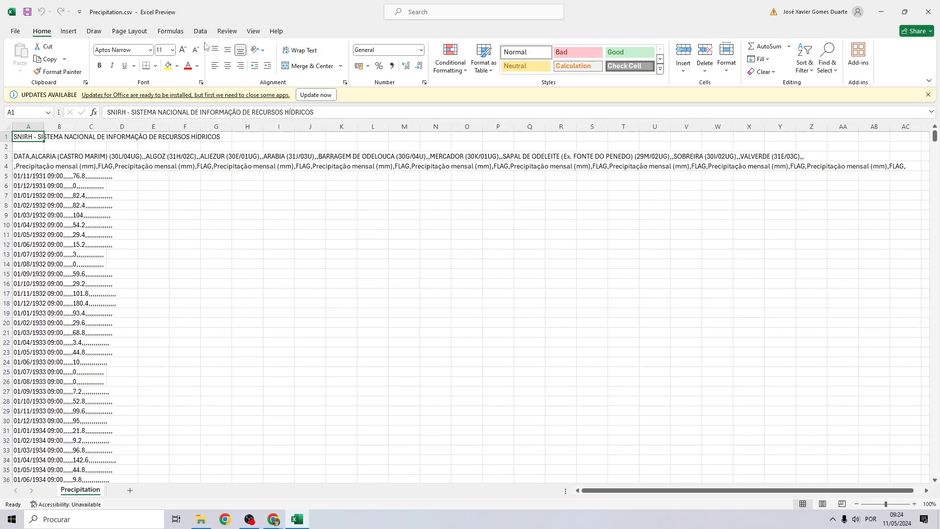
pyautogui.click(33, 127)
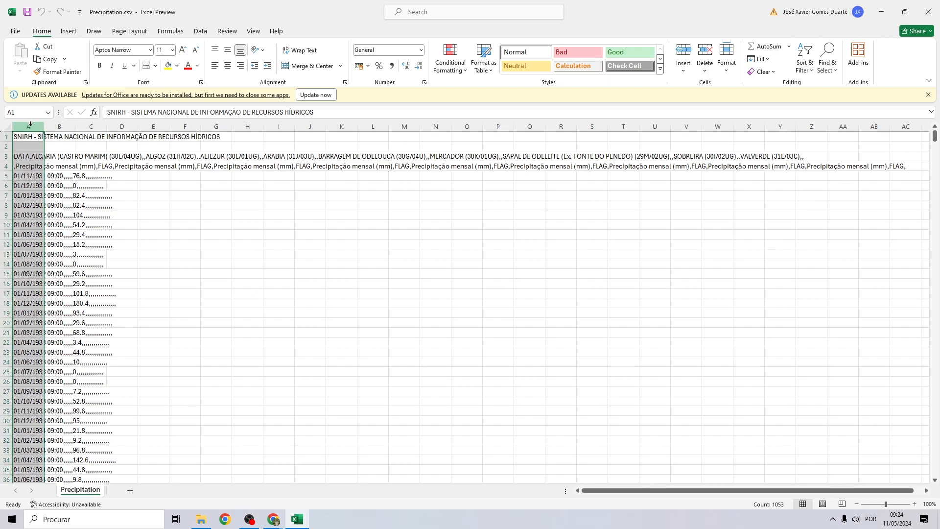
pyautogui.click(208, 31)
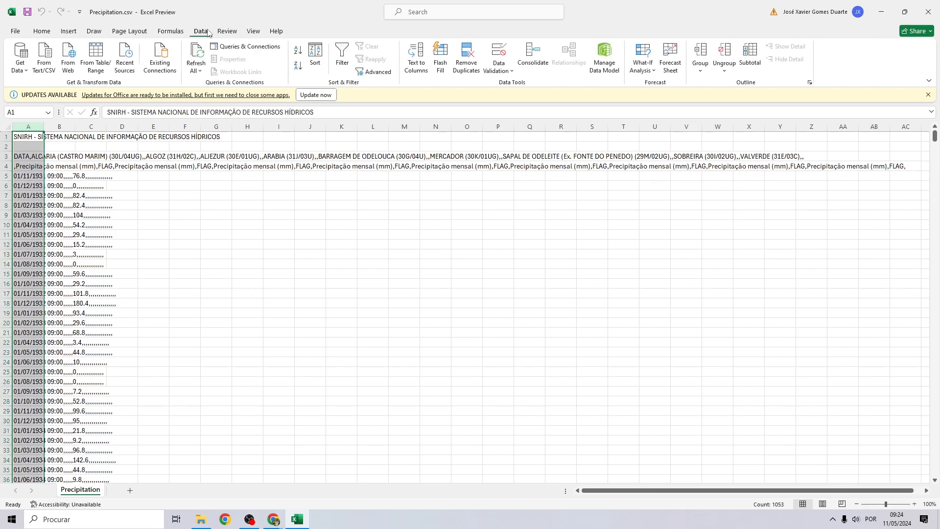
pyautogui.click(417, 55)
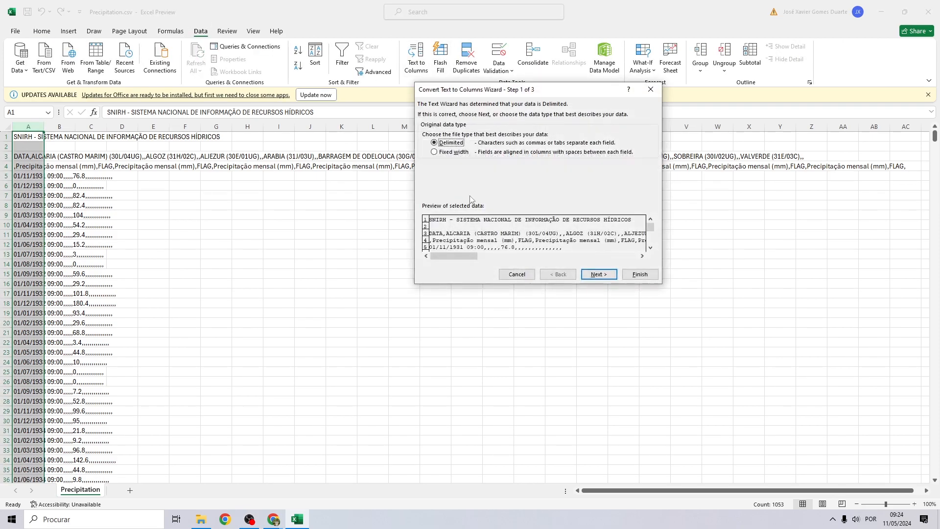
pyautogui.click(598, 274)
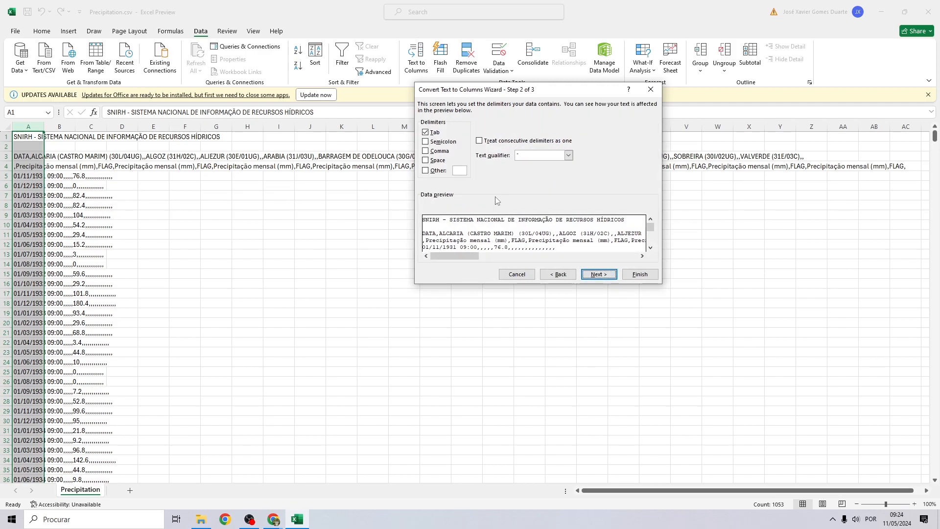
pyautogui.click(432, 152)
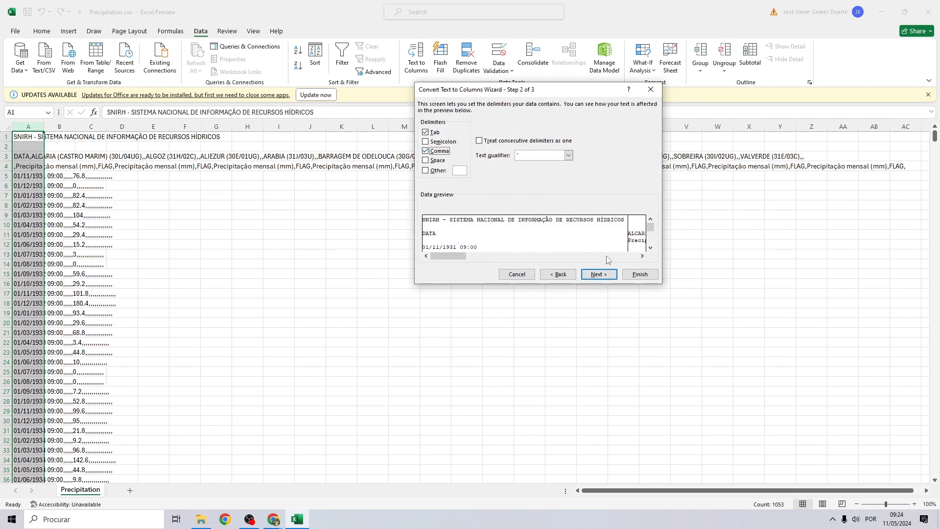
pyautogui.click(642, 275)
pyautogui.click(132, 169)
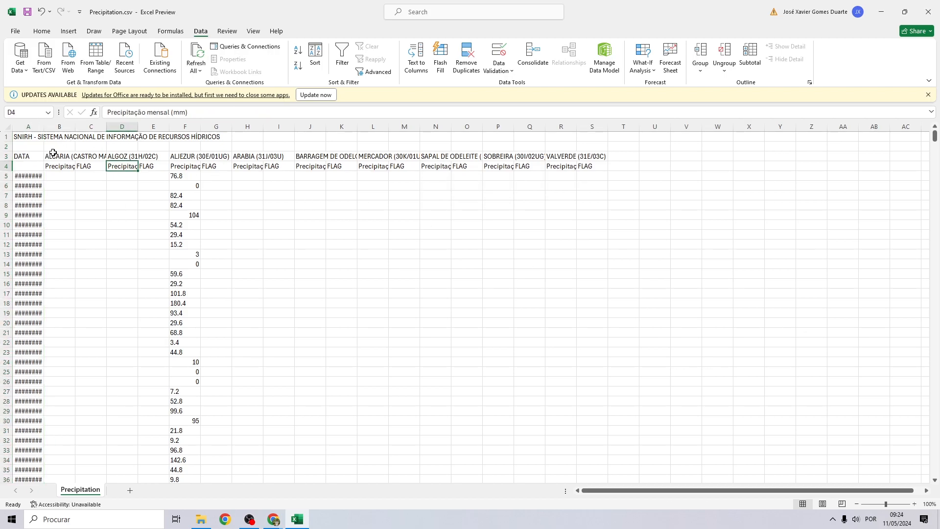
# Widen columns B to R equally so the station names and their subheadings fit
pyautogui.moveTo(561, 118); pyautogui.dragTo(561, 118)
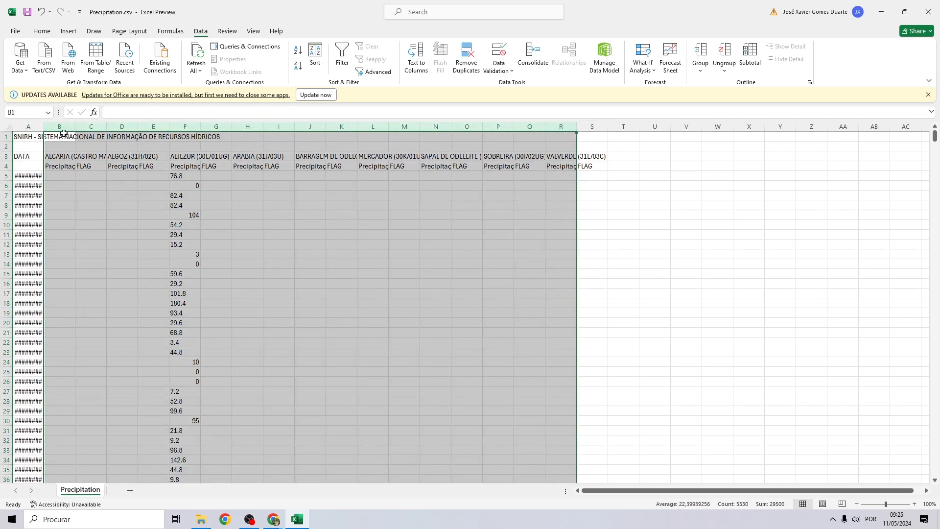
pyautogui.moveTo(73, 124); pyautogui.dragTo(163, 124)
pyautogui.click(248, 204)
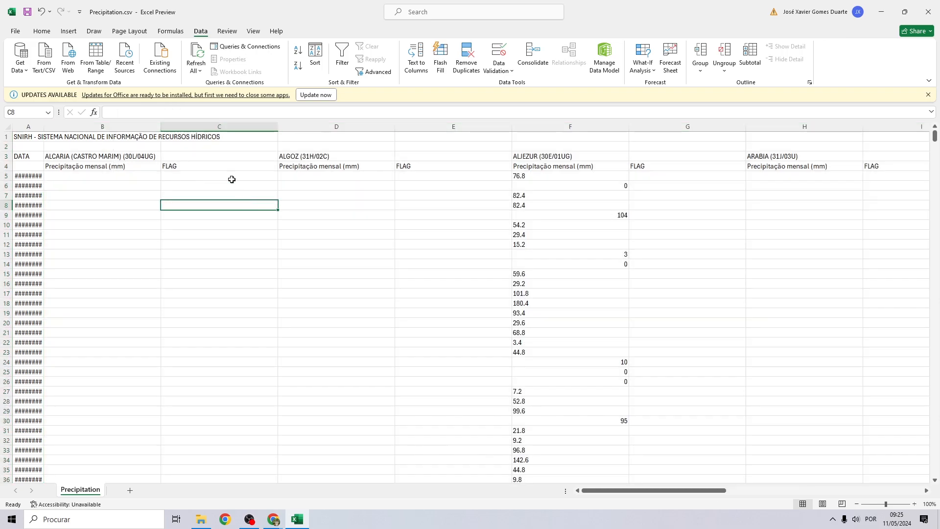
# Delete the FLAG columns of the Alcaria, Algoz and Aljezur stations
pyautogui.click(189, 126)
pyautogui.click(401, 165)
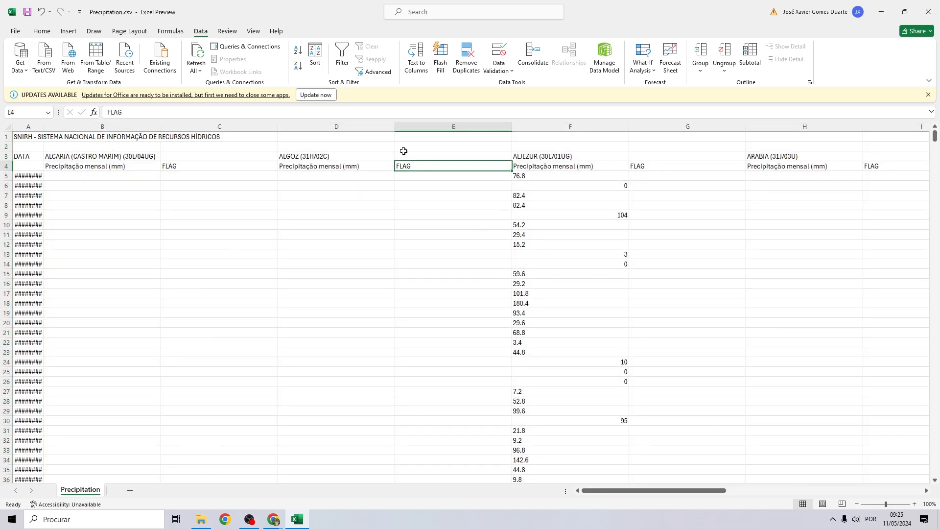
pyautogui.click(220, 126)
pyautogui.keyDown('ctrl'); pyautogui.click(454, 127); pyautogui.keyUp('ctrl')
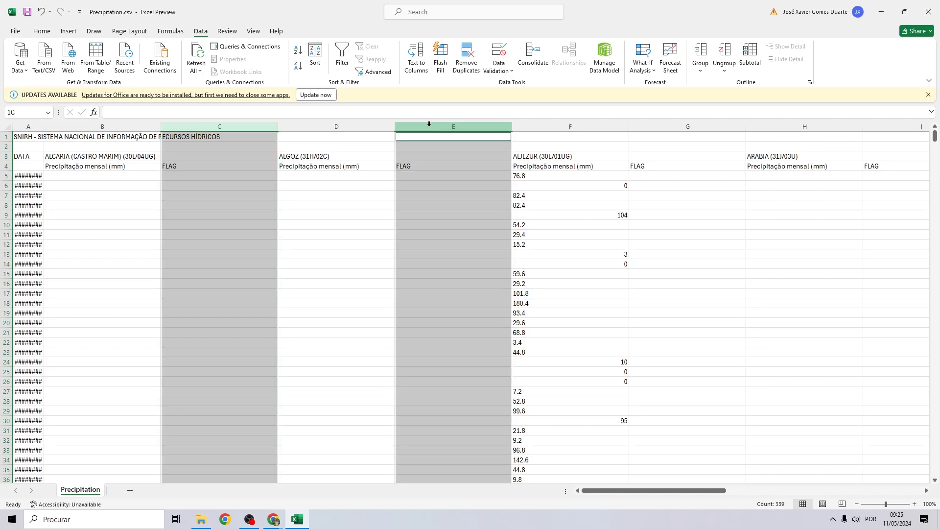
pyautogui.keyDown('ctrl'); pyautogui.click(665, 127); pyautogui.keyUp('ctrl')
pyautogui.rightClick(665, 133)
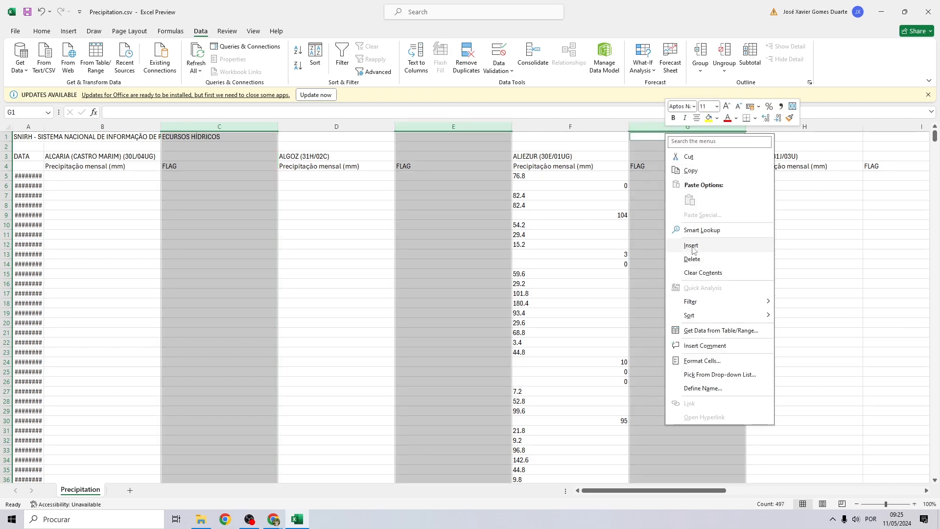
pyautogui.click(693, 259)
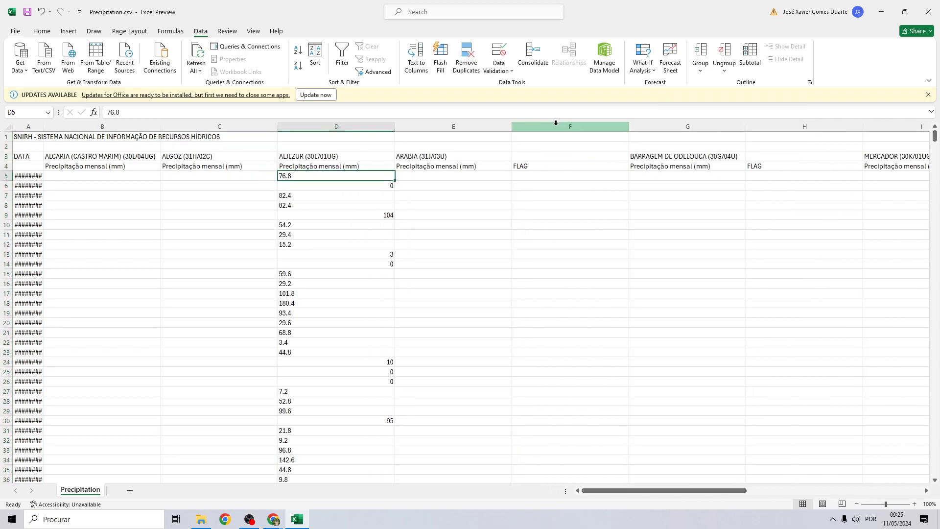
# Delete the FLAG columns of the Arabia and Barragem de Odelouca stations
pyautogui.keyDown('ctrl'); pyautogui.click(772, 127); pyautogui.keyUp('ctrl')
pyautogui.rightClick(771, 127)
pyautogui.click(806, 240)
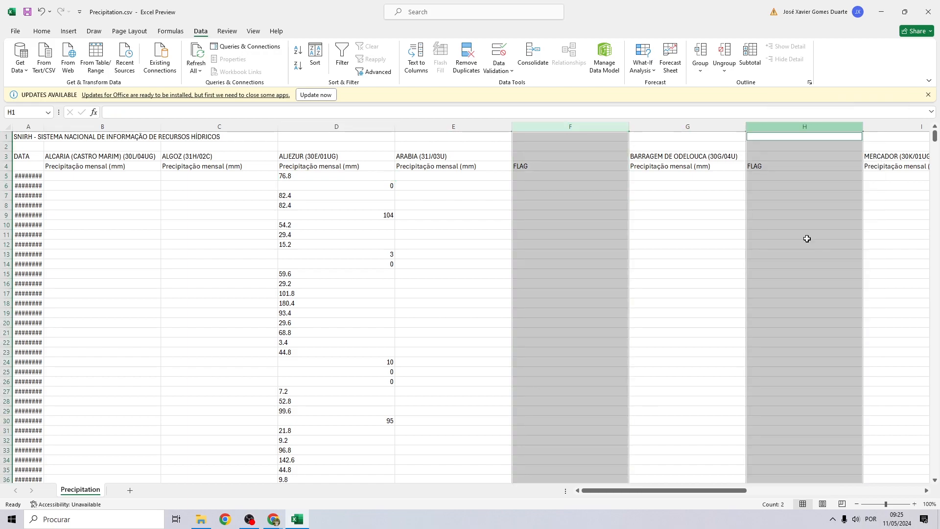
# Delete the remaining FLAG columns of the Mercador, Sapal de Odeleite, Sobreira and Valverde stations
pyautogui.hscroll(5, 927, 492)
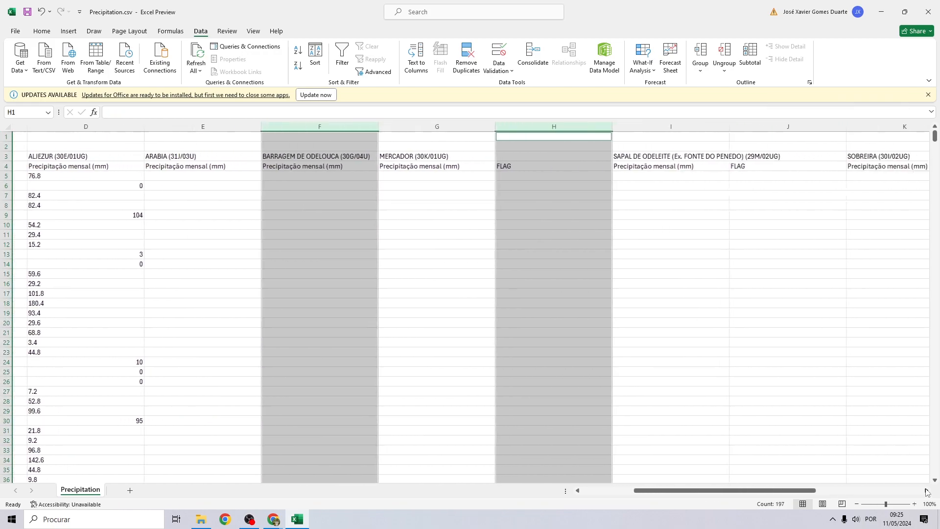
pyautogui.click(358, 186)
pyautogui.click(305, 123)
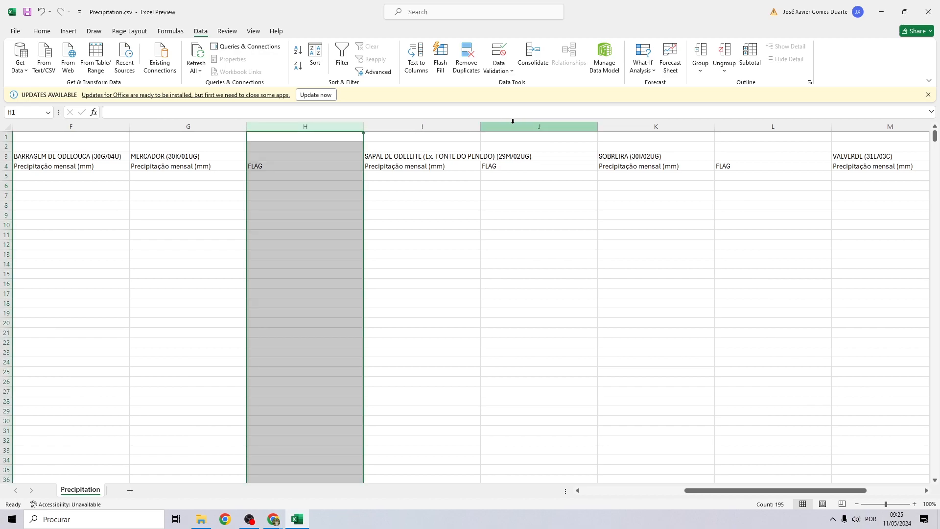
pyautogui.keyDown('ctrl'); pyautogui.click(539, 126); pyautogui.keyUp('ctrl')
pyautogui.keyDown('ctrl'); pyautogui.click(768, 128); pyautogui.keyUp('ctrl')
pyautogui.rightClick(768, 134)
pyautogui.click(821, 258)
pyautogui.click(613, 126)
pyautogui.rightClick(614, 126)
pyautogui.click(646, 236)
pyautogui.click(707, 284)
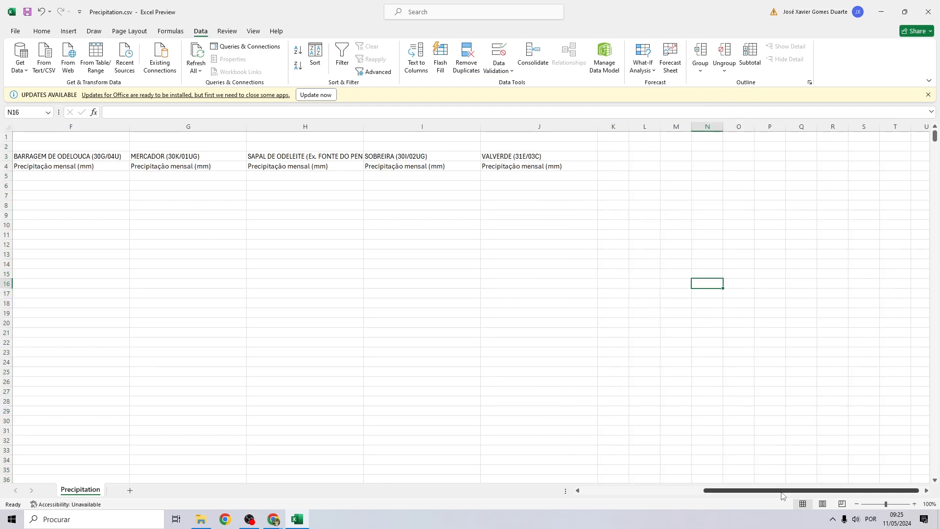
# Delete the "Precipitação mensal (mm)" subheading row and the two rows above the station names
pyautogui.hscroll(-3, 784, 490)
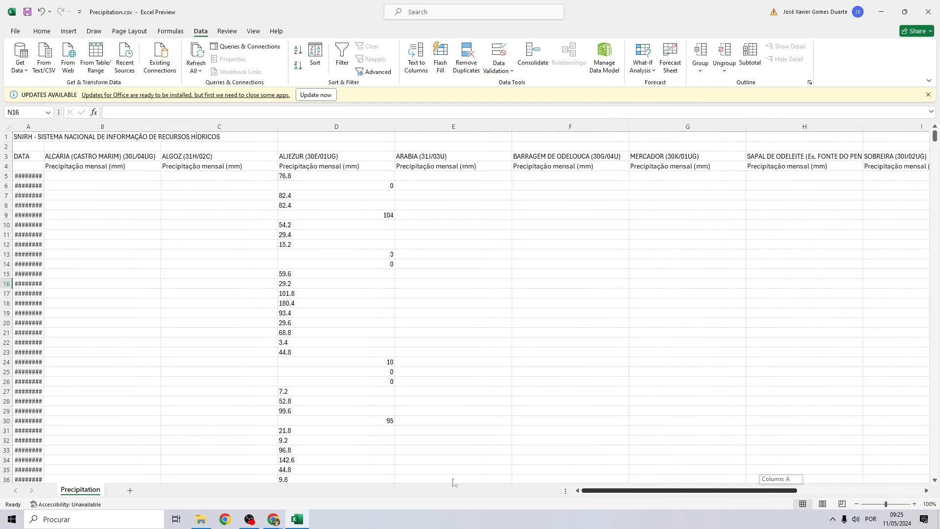
pyautogui.rightClick(10, 167)
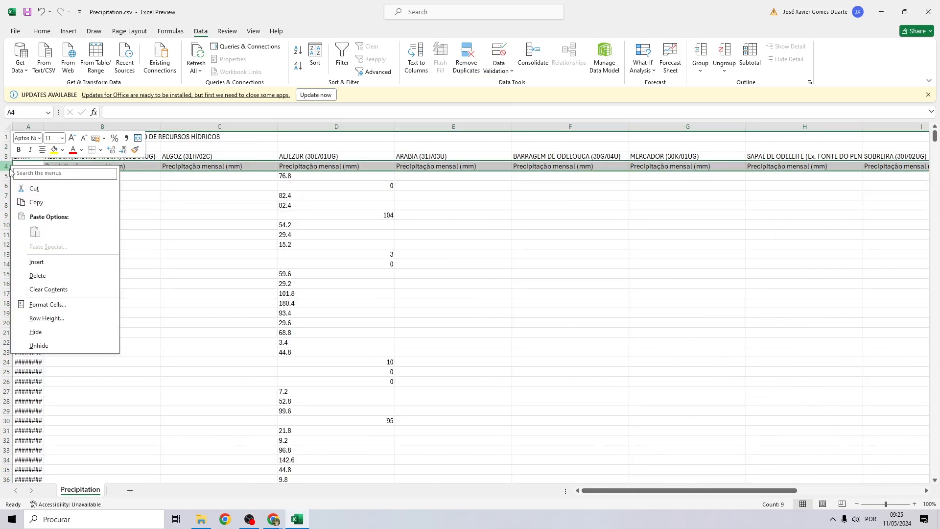
pyautogui.click(39, 275)
pyautogui.moveTo(7, 147); pyautogui.dragTo(7, 137)
pyautogui.rightClick(7, 138)
pyautogui.click(60, 248)
# Delete the rows with the footer notes and data source below the last date record
pyautogui.scroll(-9, 739, 172)
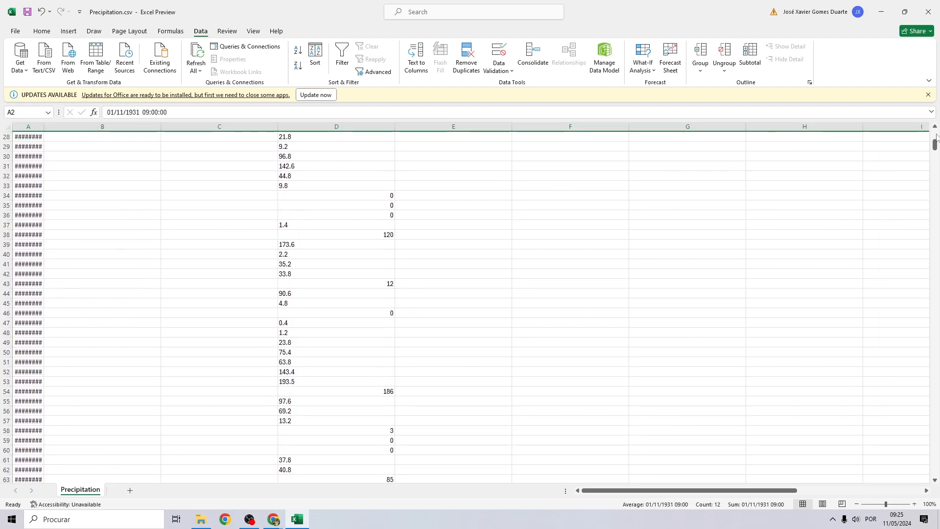
pyautogui.moveTo(936, 146); pyautogui.dragTo(935, 471)
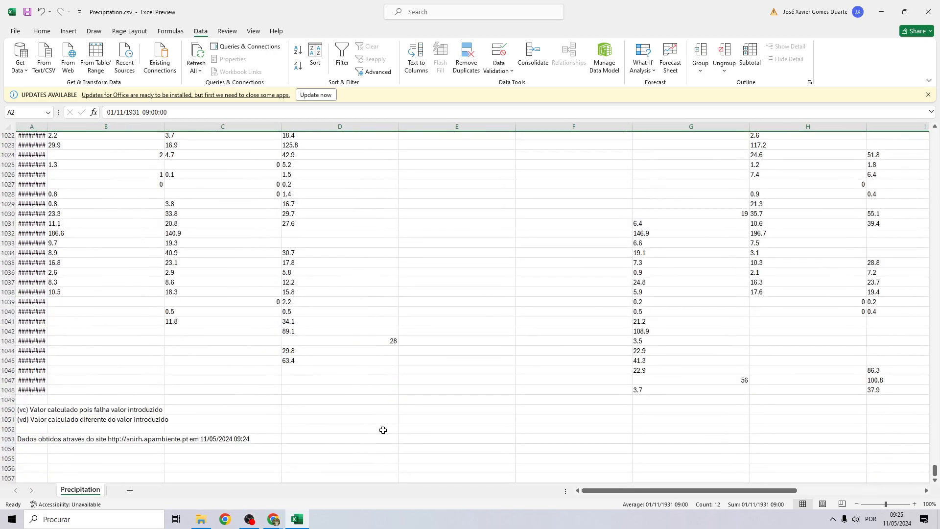
pyautogui.click(9, 459)
pyautogui.moveTo(9, 459); pyautogui.dragTo(9, 400)
pyautogui.rightClick(7, 405)
pyautogui.click(50, 322)
pyautogui.click(50, 321)
# Fit the width of the DATA column to its contents so the dates are displayed
pyautogui.scroll(8, 357, 372)
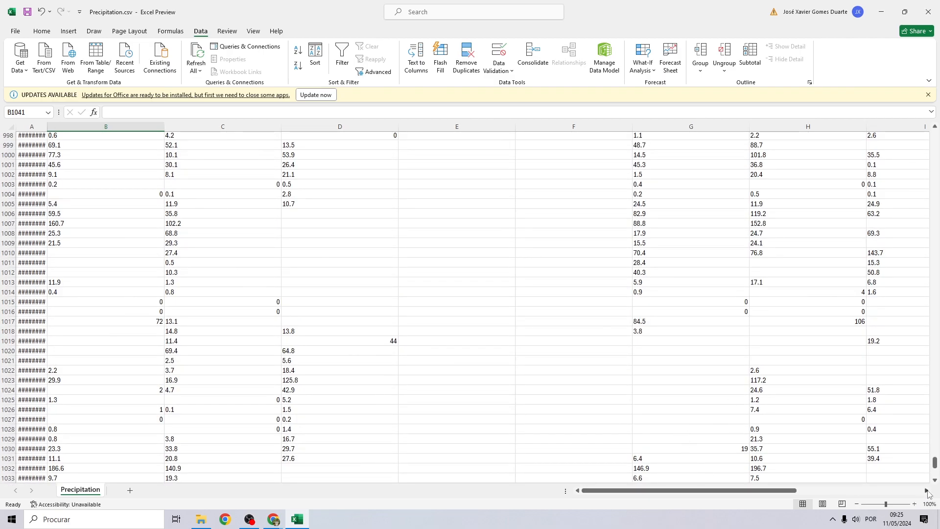
pyautogui.moveTo(934, 463); pyautogui.dragTo(510, 187)
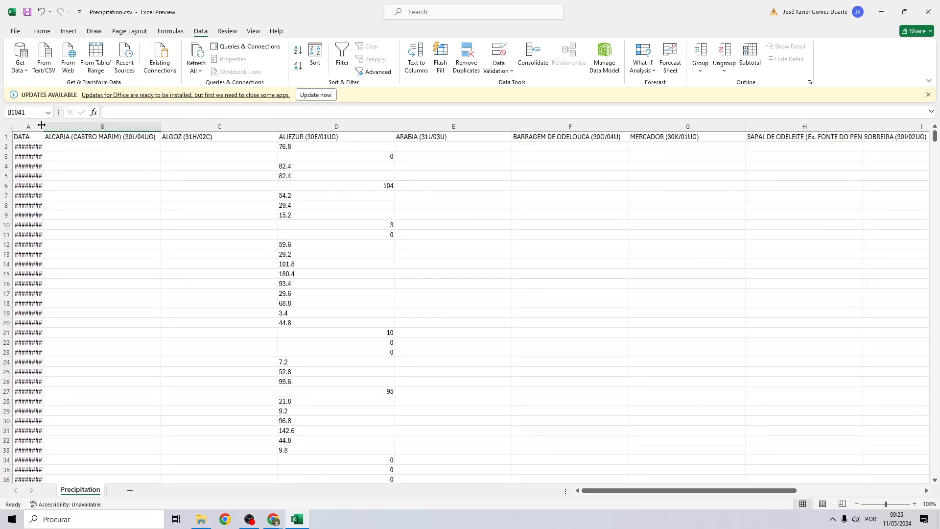
pyautogui.doubleClick(44, 127)
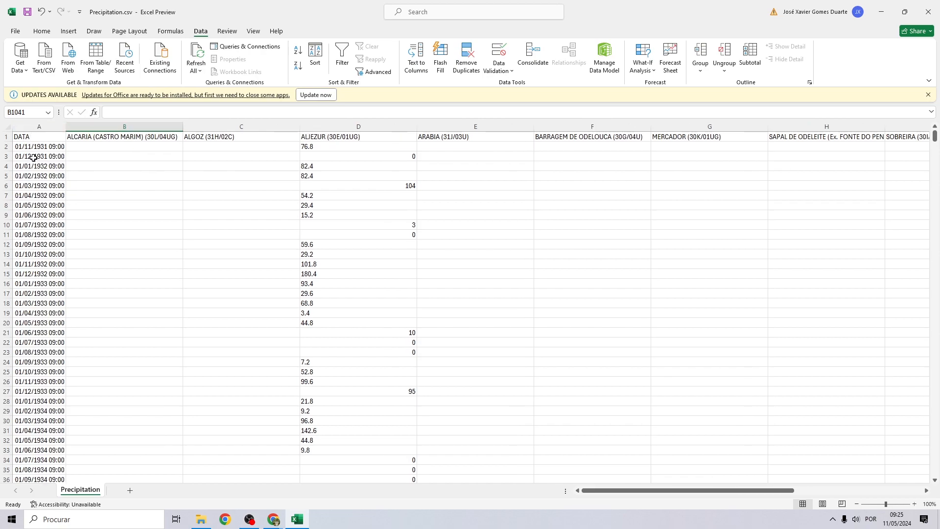
# Format the whole DATA column as Short Date so the time of day is no longer shown
pyautogui.click(22, 127)
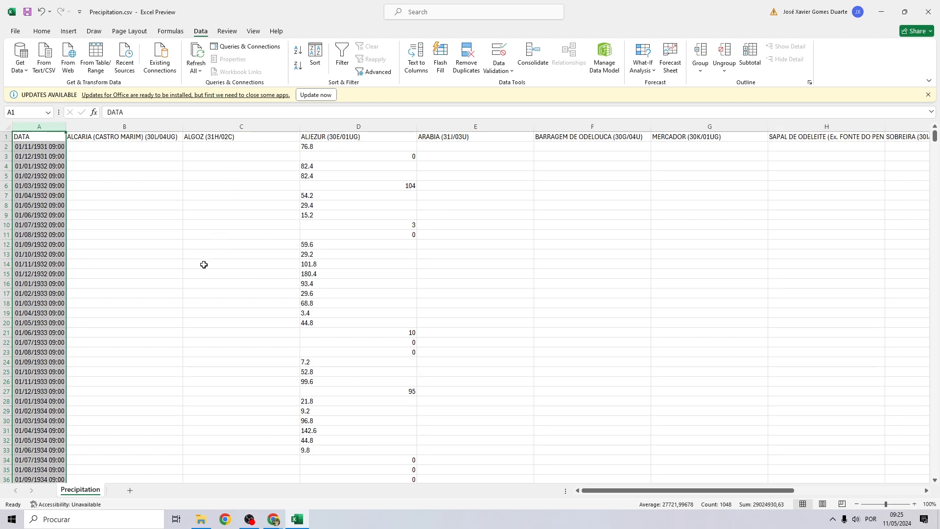
pyautogui.click(42, 31)
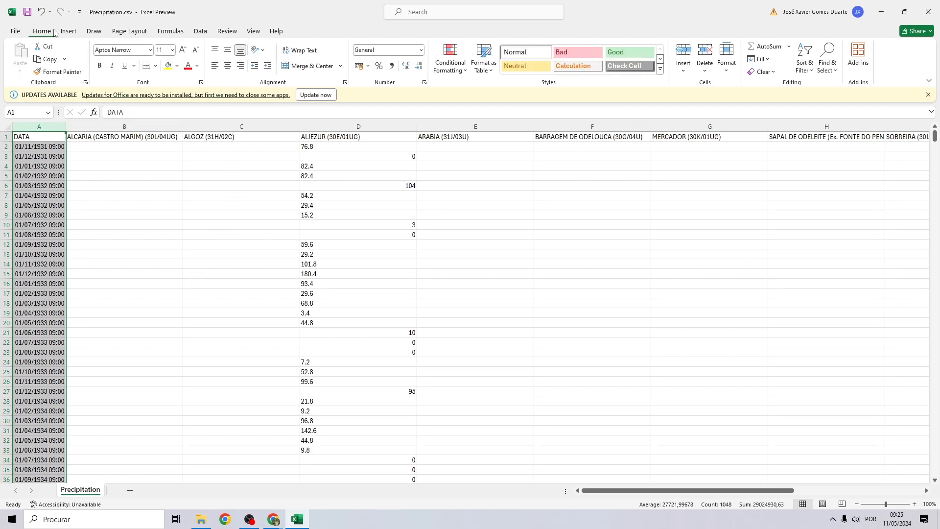
pyautogui.click(422, 50)
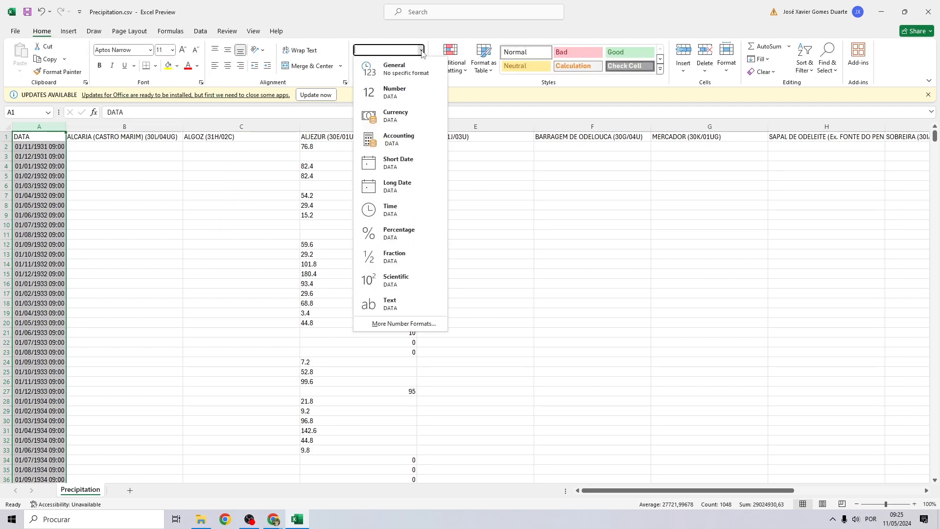
pyautogui.click(420, 161)
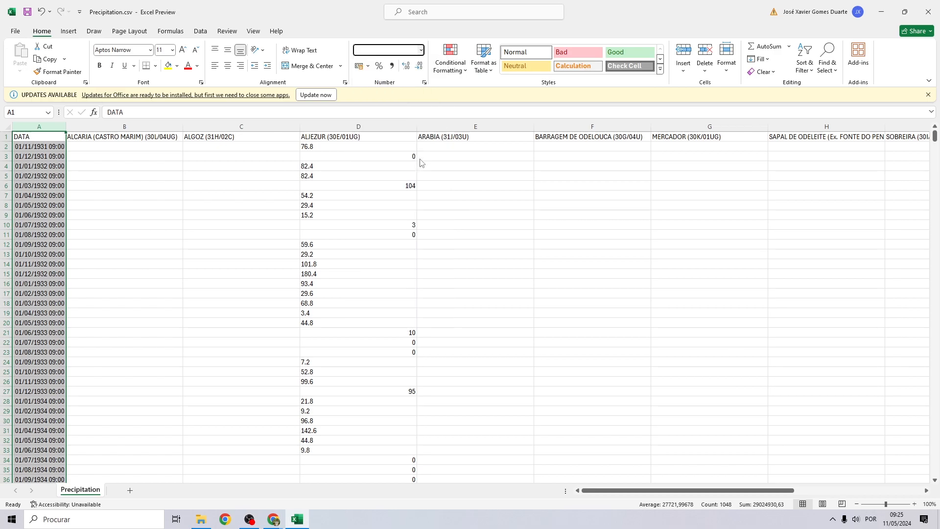
pyautogui.click(118, 143)
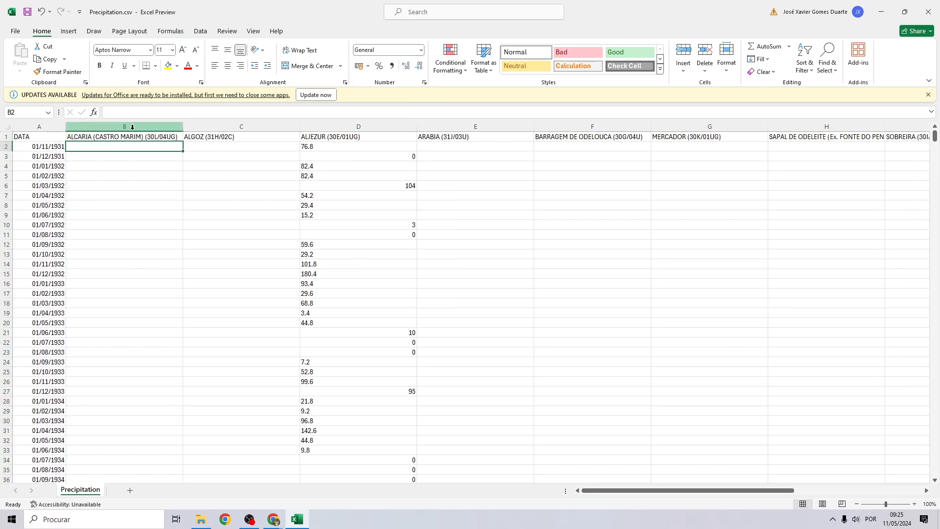
# Insert a new column between DATA and the Alcaria station and give it the header MONTH
pyautogui.rightClick(133, 127)
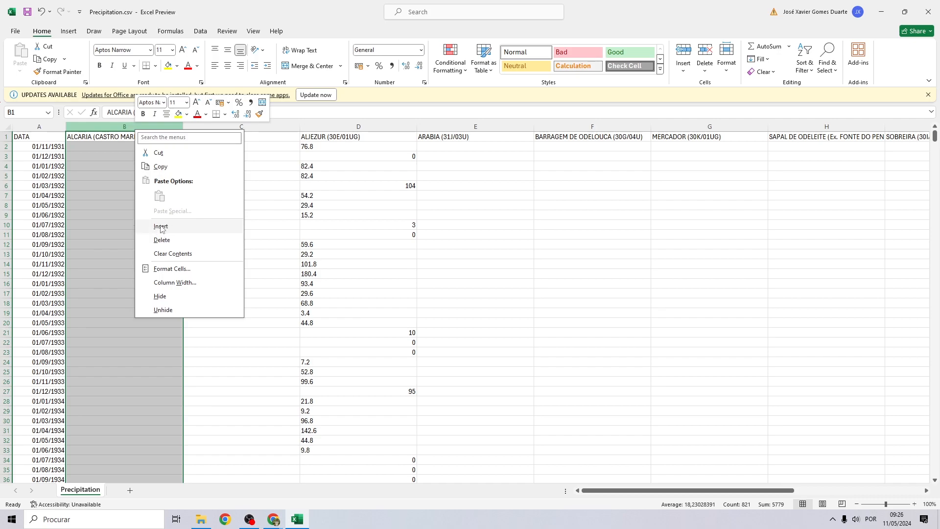
pyautogui.click(161, 226)
pyautogui.click(96, 139)
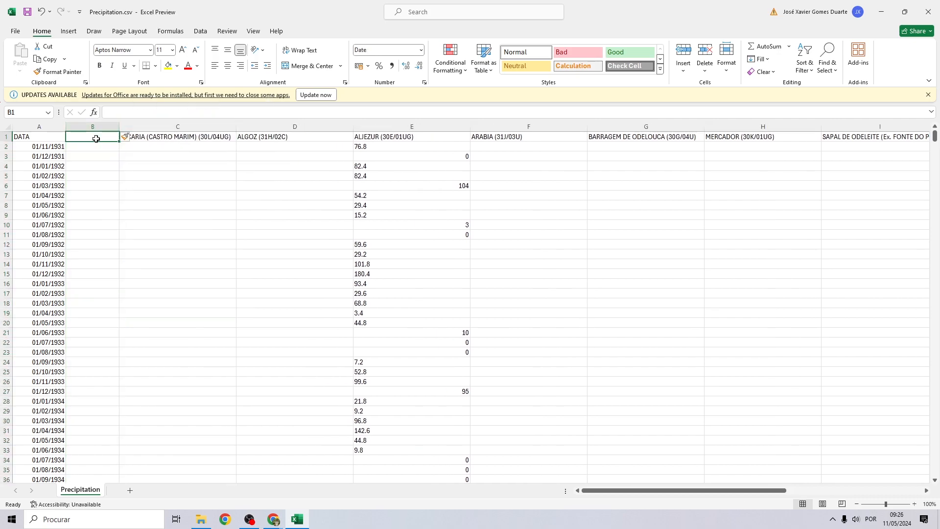
pyautogui.write('MONTH')
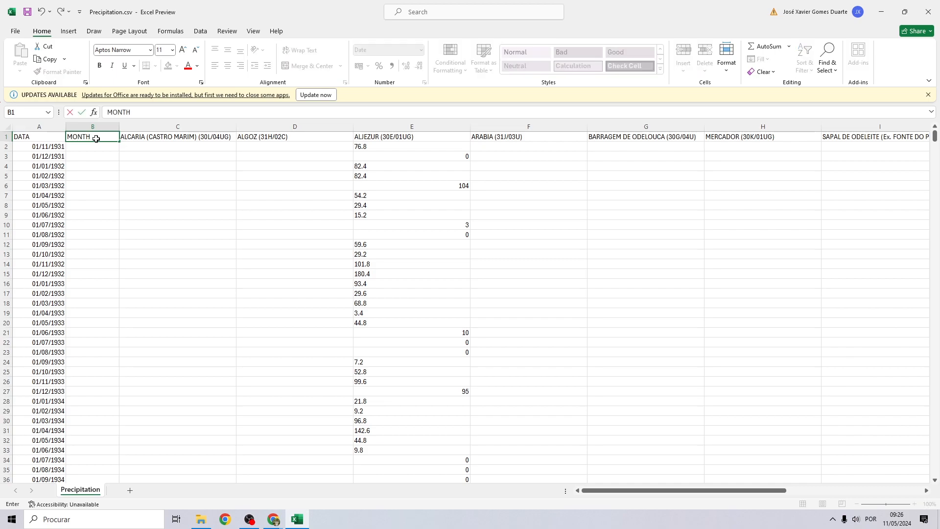
pyautogui.press('Return')
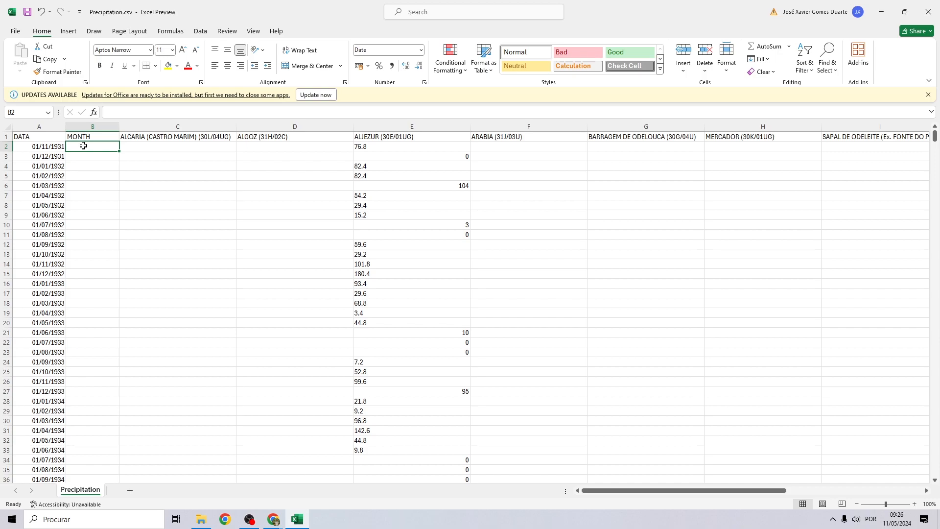
# Enter the formula =TEXT(A2;"MM") in B2 to extract the month number from the date
pyautogui.write('=')
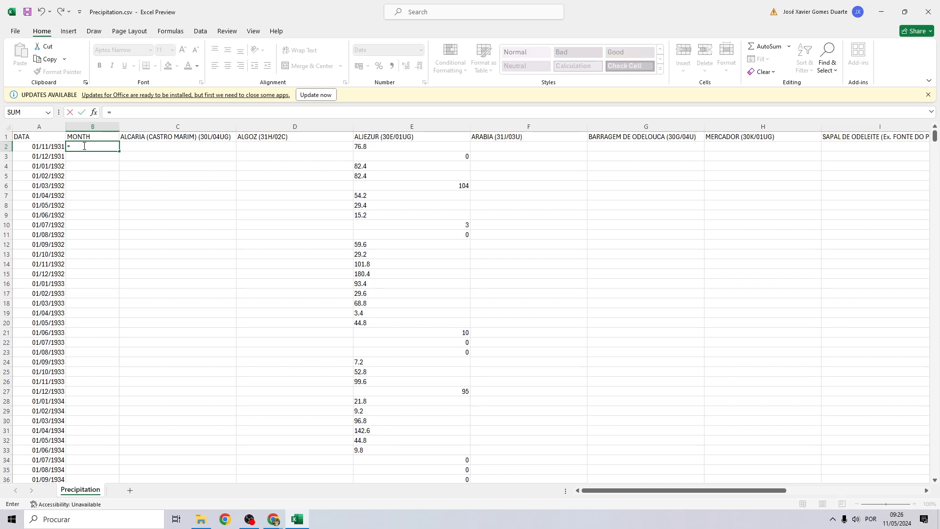
pyautogui.write('TEXT')
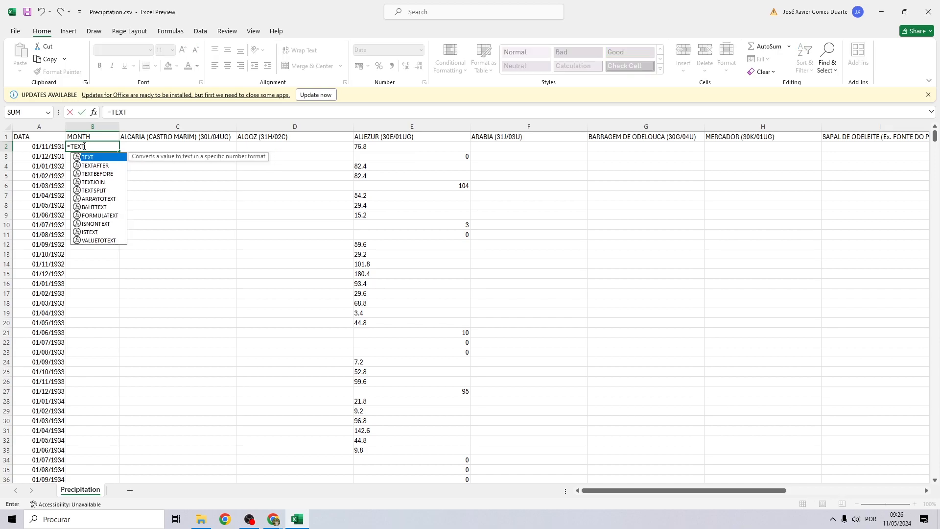
pyautogui.write('(')
pyautogui.click(50, 147)
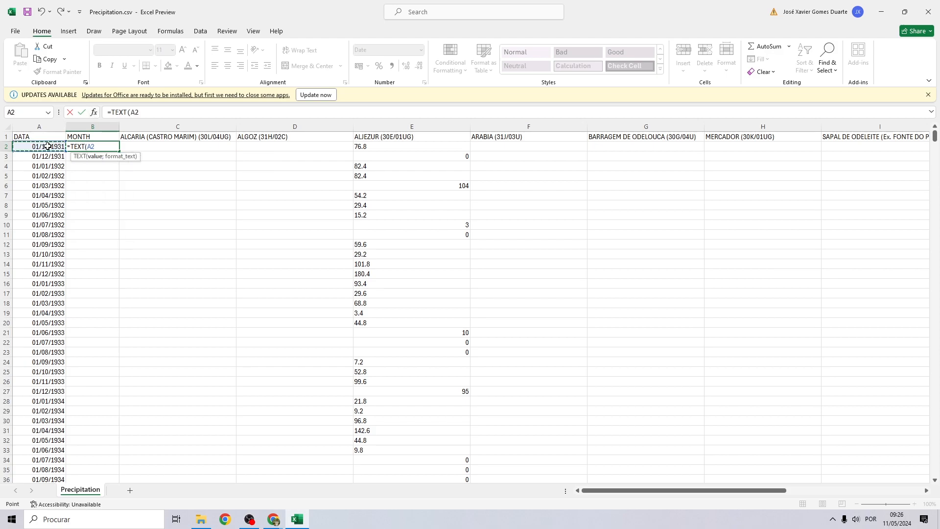
pyautogui.write(';"M')
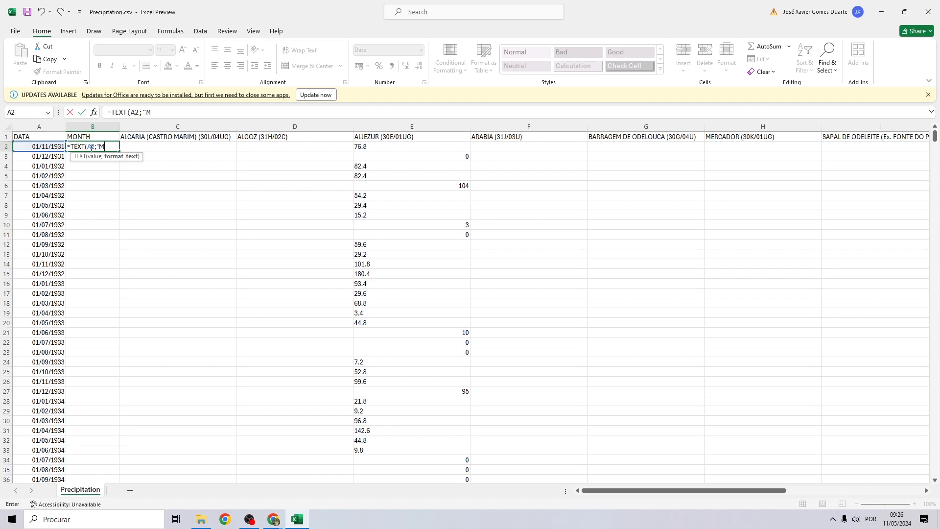
pyautogui.write('M"')
pyautogui.press('Return')
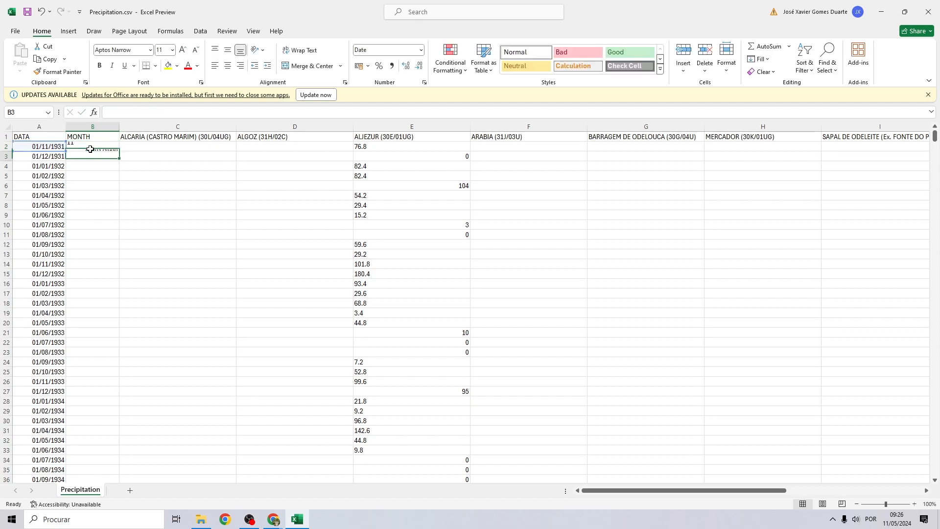
# Fill the month formula down the MONTH column to row 1048 and check the results along the column
pyautogui.click(92, 146)
pyautogui.moveTo(119, 151); pyautogui.dragTo(86, 466)
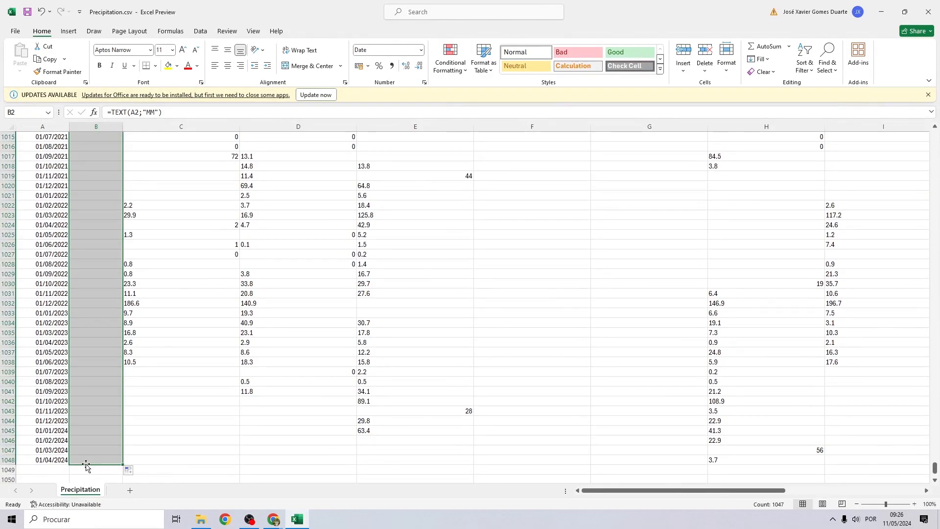
pyautogui.click(79, 470)
pyautogui.scroll(4, 132, 402)
pyautogui.scroll(20, 143, 383)
pyautogui.scroll(-20, 139, 332)
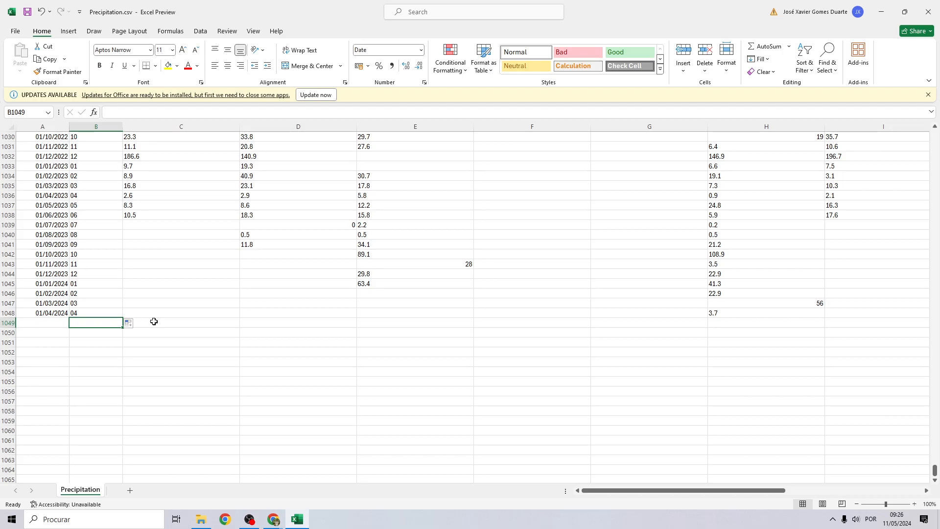
pyautogui.scroll(20, 157, 321)
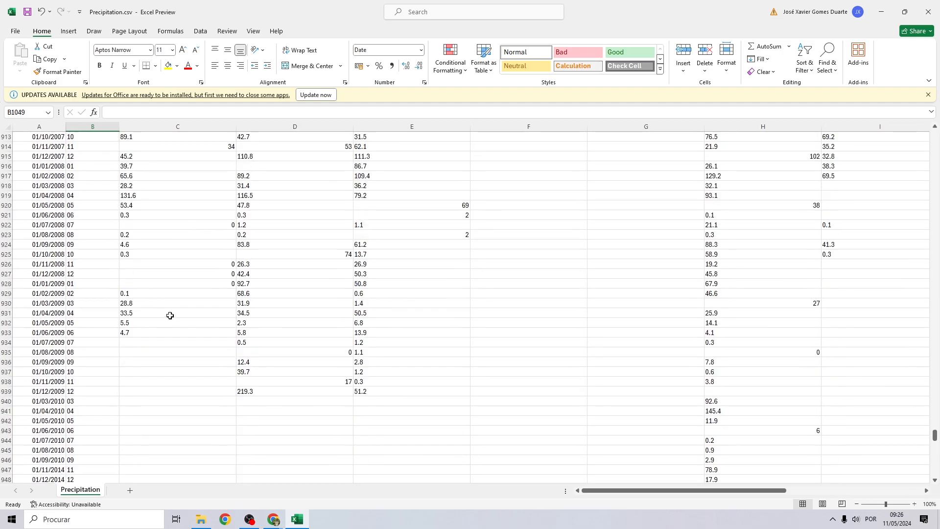
pyautogui.moveTo(935, 435); pyautogui.dragTo(933, 133)
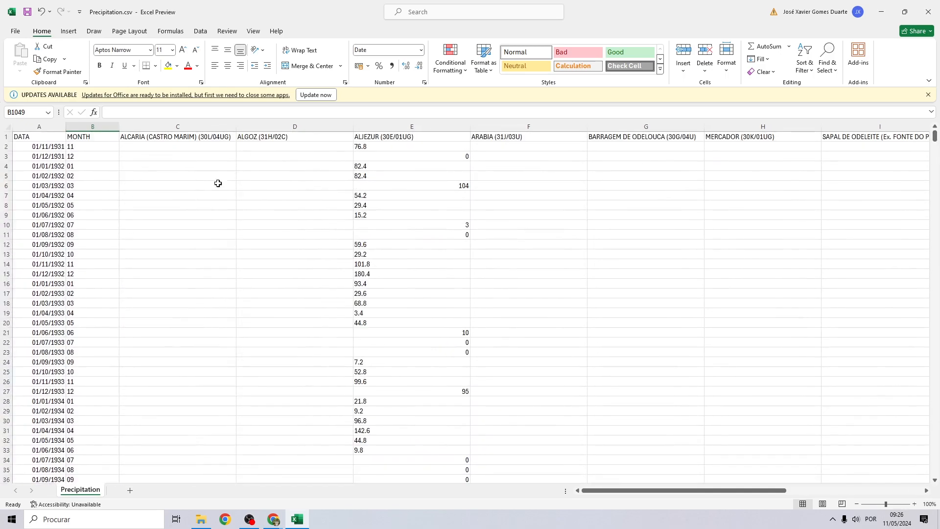
# Give the columns from MONTH to VALVERDE one equal width so all stations fit in view, and look through the records
pyautogui.moveTo(111, 124); pyautogui.dragTo(782, 125)
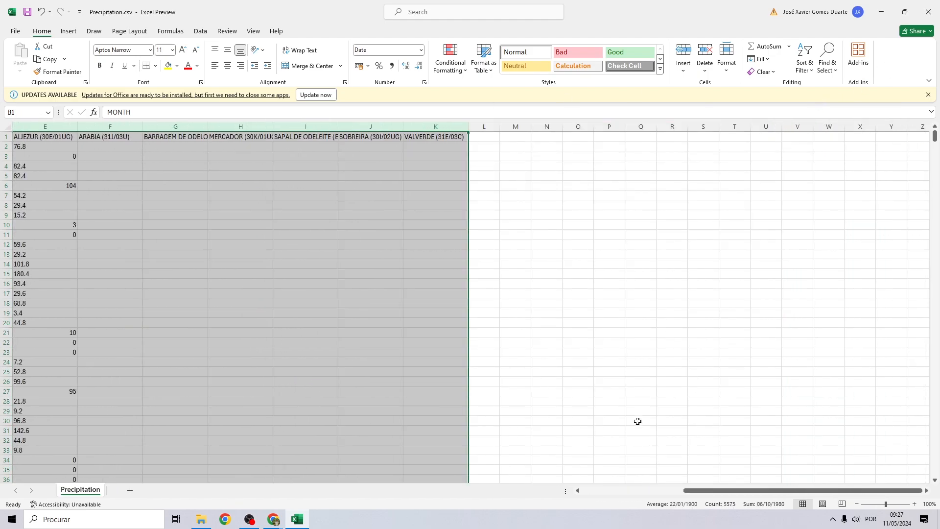
pyautogui.moveTo(694, 491); pyautogui.dragTo(594, 490)
pyautogui.scroll(-7, 237, 245)
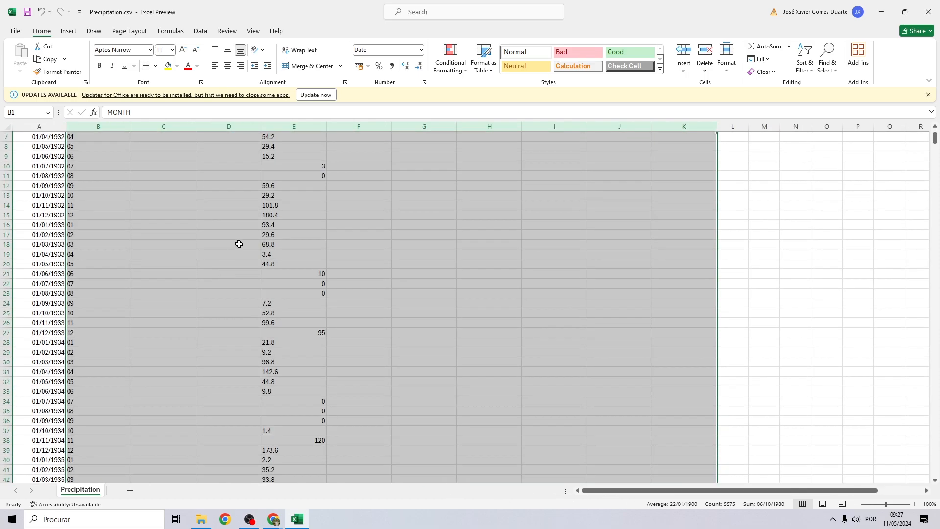
pyautogui.scroll(-20, 242, 256)
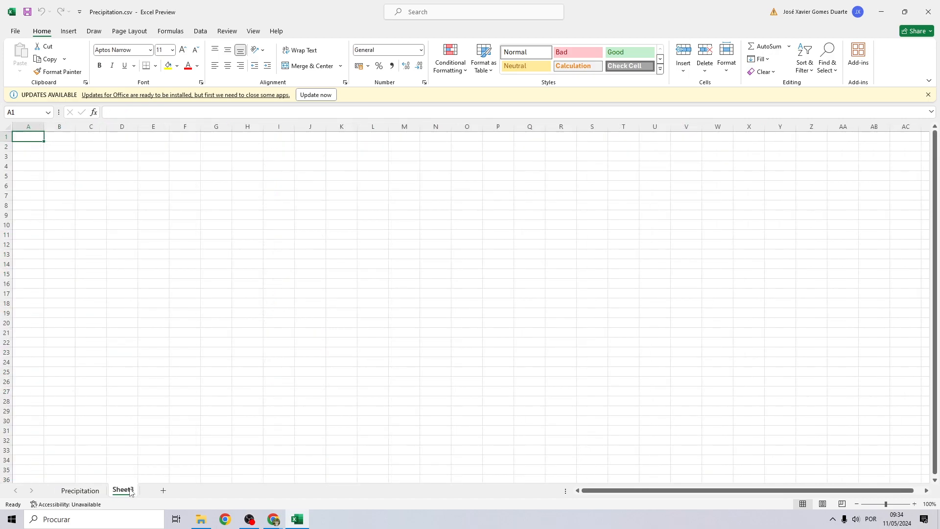
# Rename the new empty worksheet as MONTHS
pyautogui.doubleClick(129, 489)
pyautogui.write('MONTH')
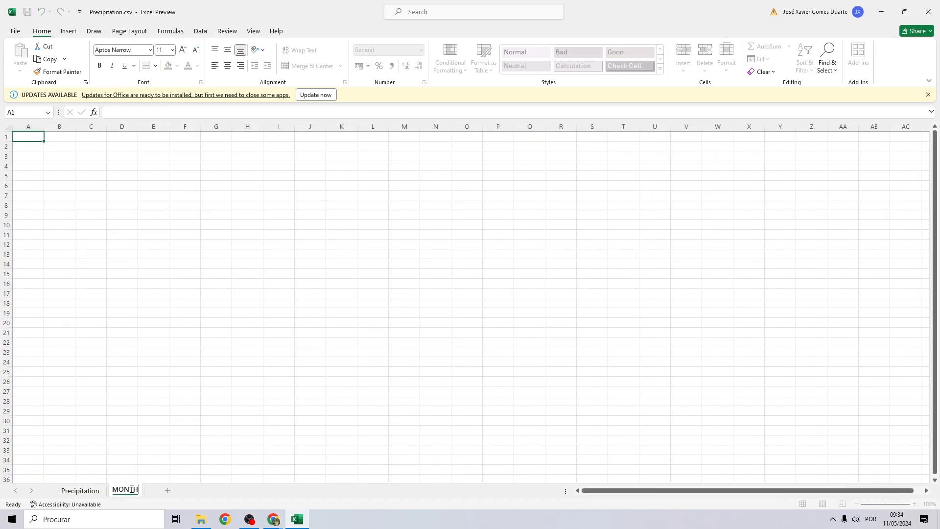
pyautogui.write('S')
pyautogui.press('Return')
# Copy the station names in C1:K1 of the Precipitation sheet and paste them into the MONTHS sheet starting at B1
pyautogui.click(80, 490)
pyautogui.moveTo(148, 137); pyautogui.dragTo(681, 138)
pyautogui.hotkey('ctrl', 'c')
pyautogui.click(127, 490)
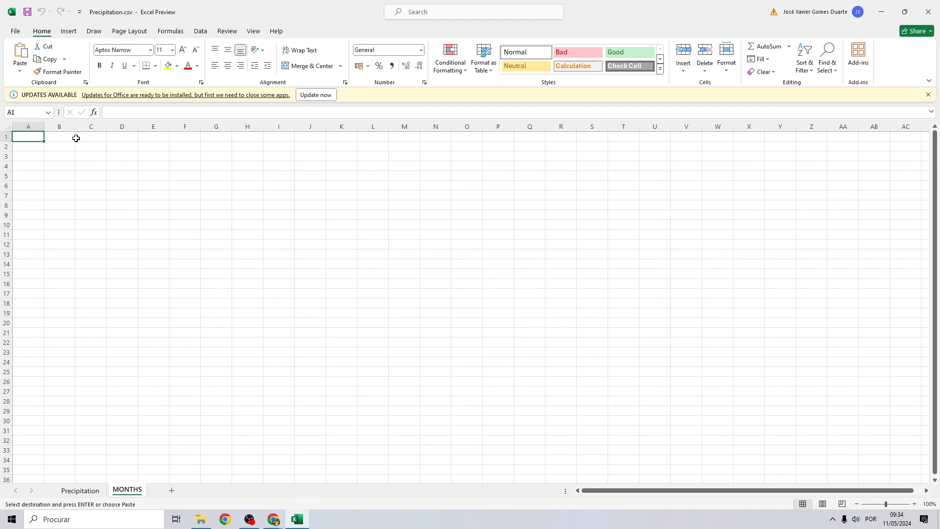
pyautogui.rightClick(63, 139)
pyautogui.click(102, 205)
# Number the months 1 to 12 in A2:A13 of the MONTHS sheet by entering 1, 2 and 3 and extending the series
pyautogui.click(28, 147)
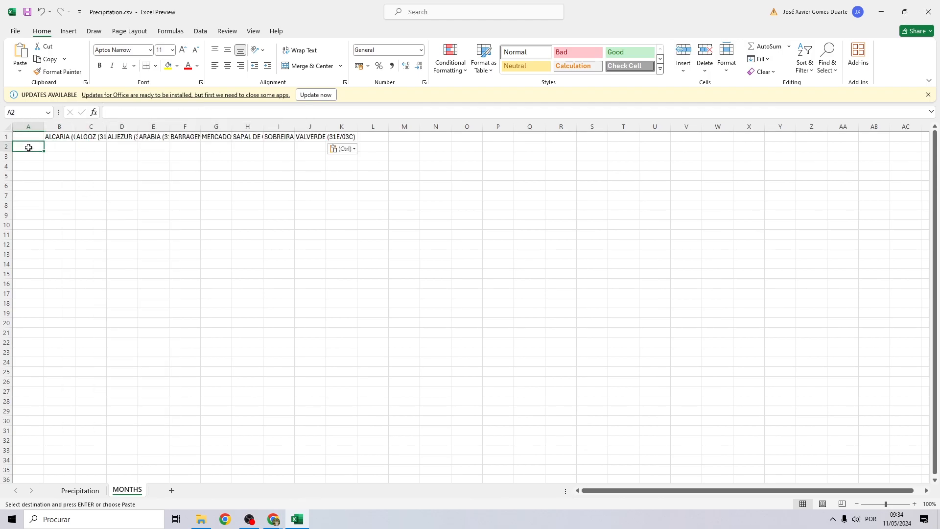
pyautogui.write('1')
pyautogui.press('Return')
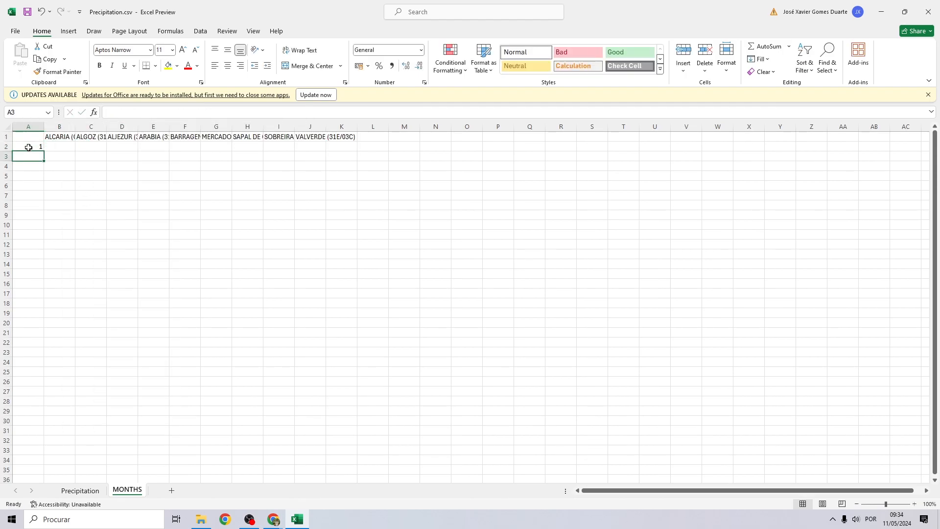
pyautogui.write('2')
pyautogui.press('Return')
pyautogui.write('3')
pyautogui.press('Return')
pyautogui.click(35, 147)
pyautogui.moveTo(34, 147); pyautogui.dragTo(39, 166)
pyautogui.moveTo(44, 171); pyautogui.dragTo(66, 252)
pyautogui.click(68, 262)
# Enter in B2 of the MONTHS sheet the formula =AVERAGEIFS(Precipitation!C:C;Precipitation!$B:$B;MONTHS!A2)
pyautogui.click(61, 144)
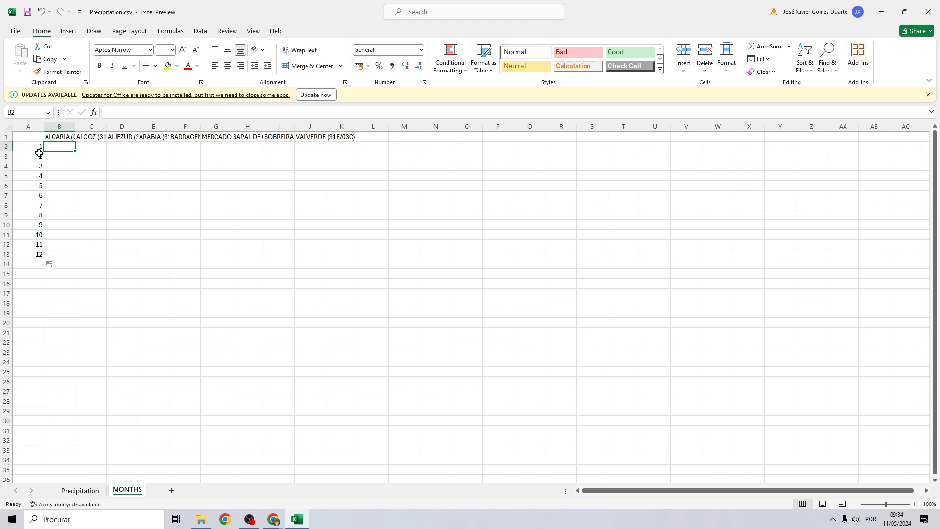
pyautogui.write('=')
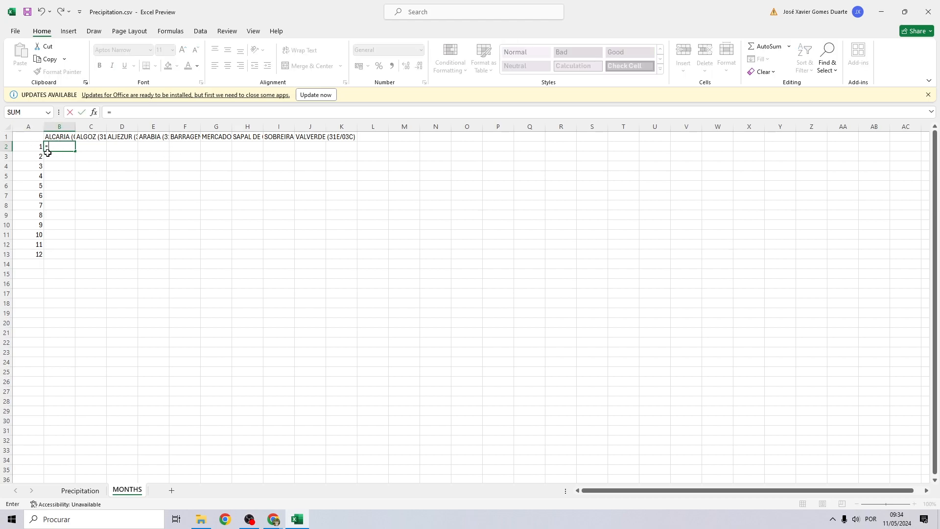
pyautogui.write('AVERAGEIFS(')
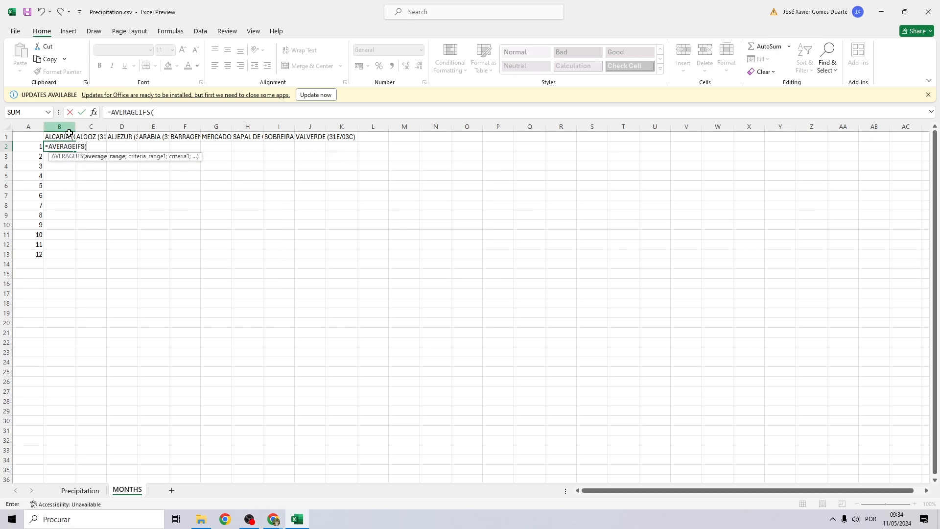
pyautogui.click(80, 490)
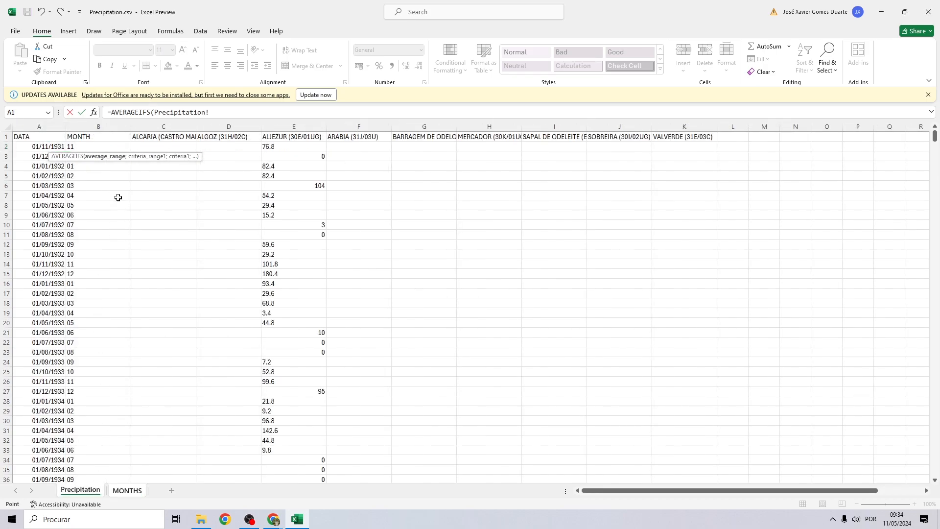
pyautogui.click(165, 126)
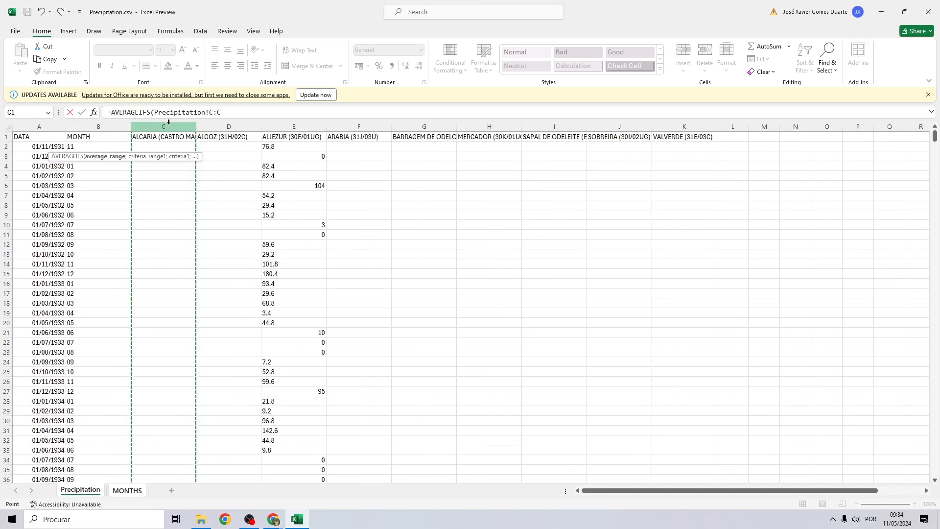
pyautogui.write(';')
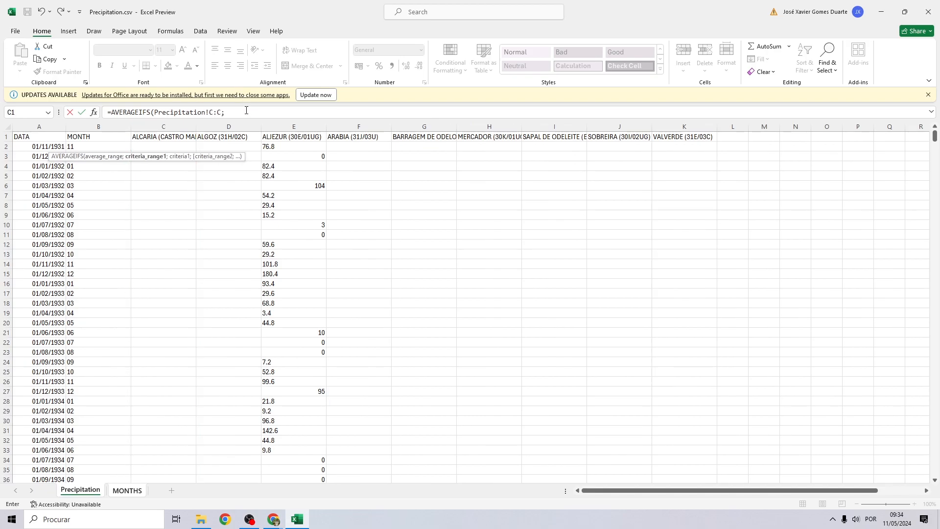
pyautogui.click(239, 112)
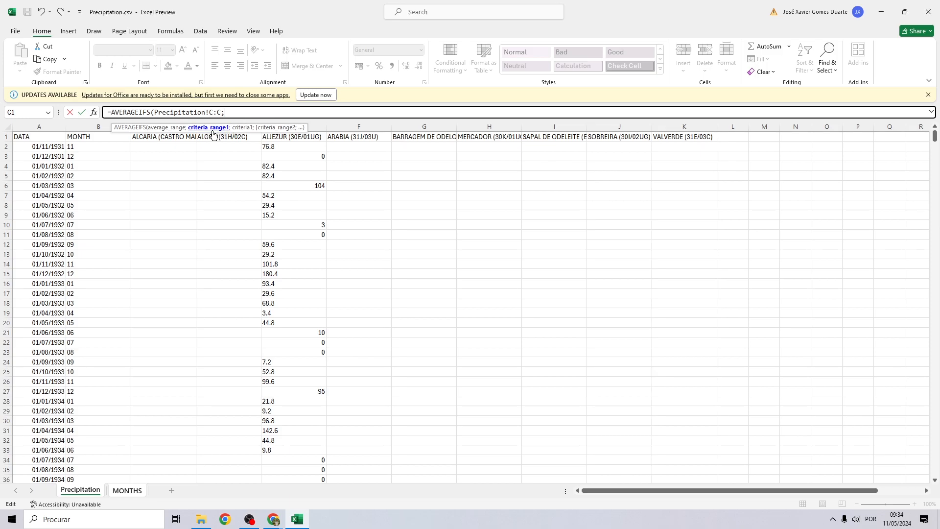
pyautogui.click(85, 127)
pyautogui.click(282, 112)
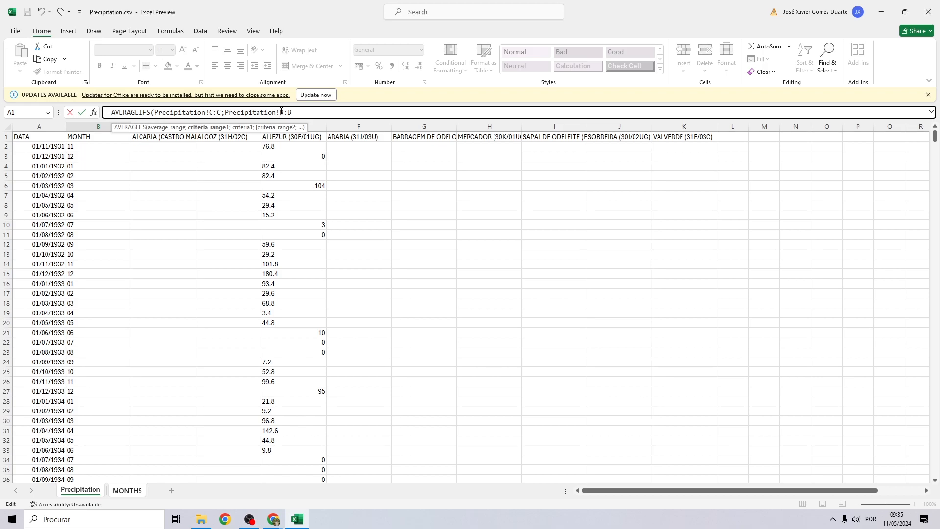
pyautogui.write('$B:$B;')
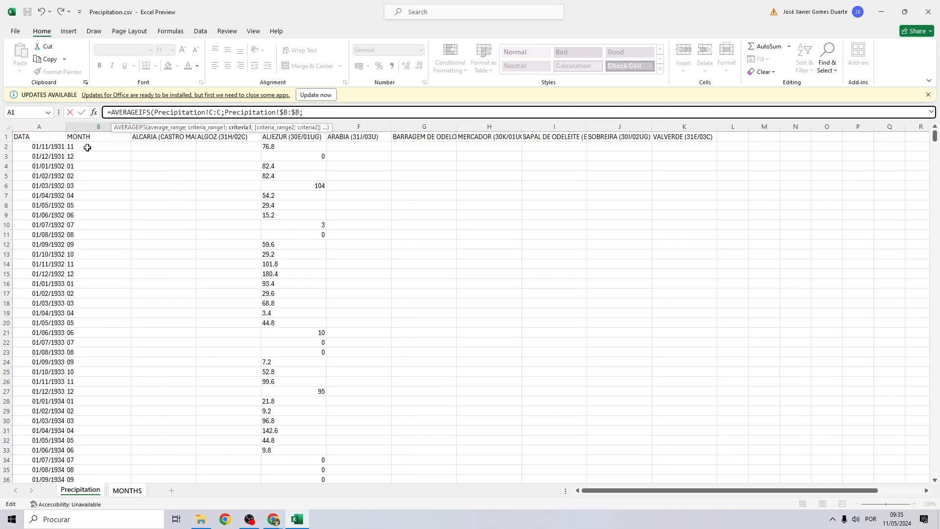
pyautogui.click(130, 491)
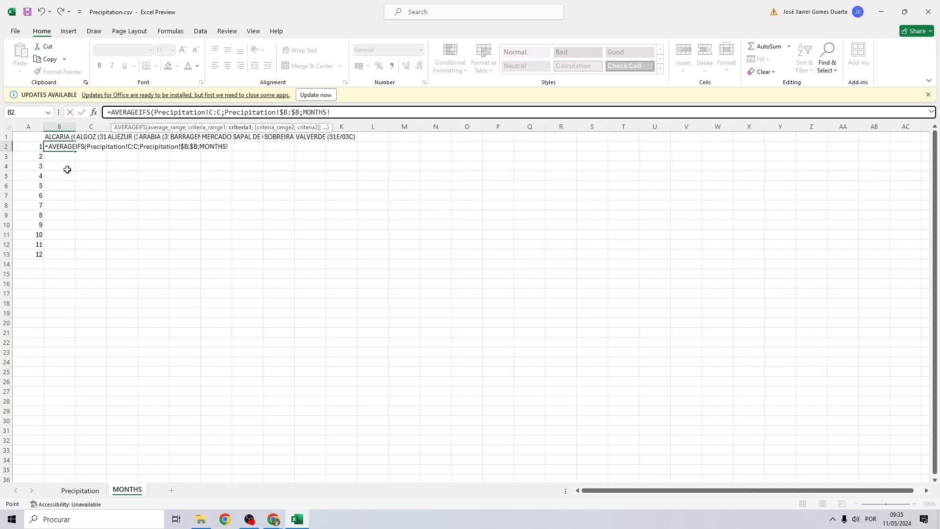
pyautogui.click(36, 147)
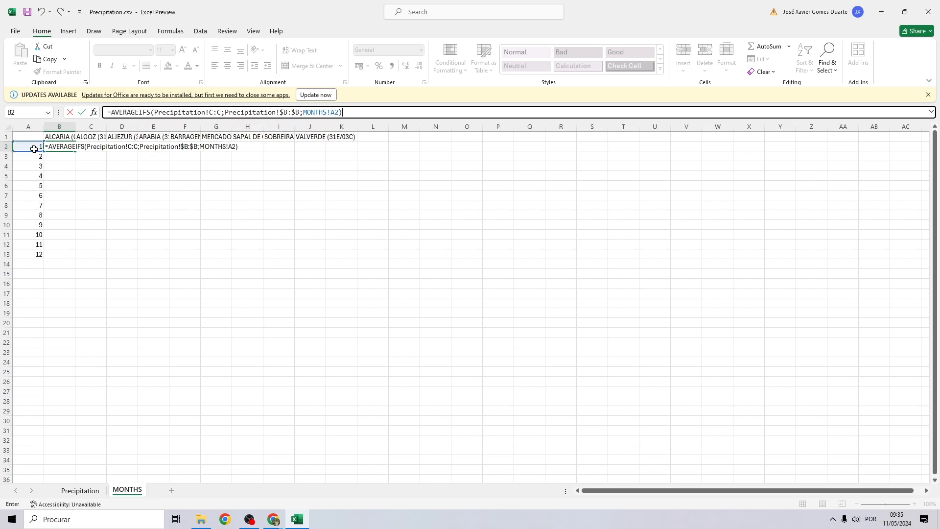
pyautogui.press('Return')
# Fill the average formula from B2 down to B13 and show the results with one decimal place
pyautogui.click(74, 147)
pyautogui.moveTo(75, 151); pyautogui.dragTo(77, 255)
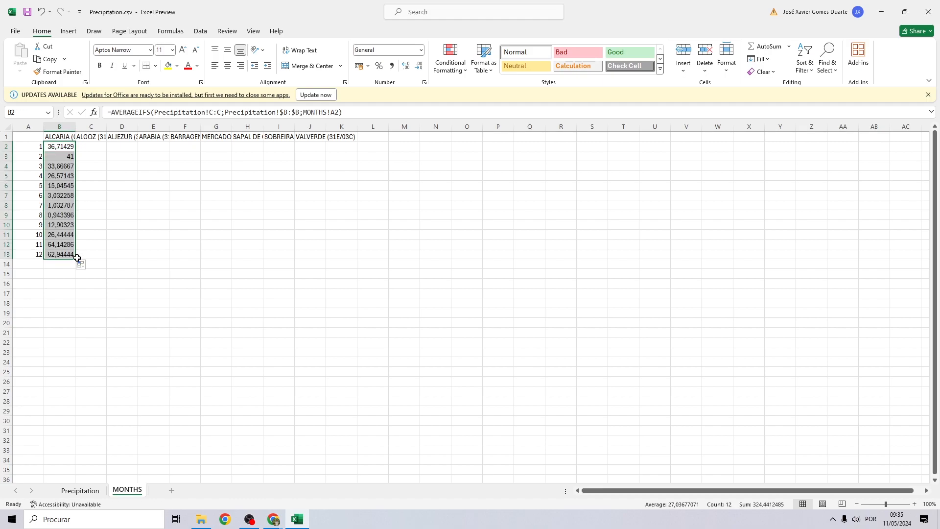
pyautogui.click(419, 65)
pyautogui.click(419, 65)
pyautogui.click(419, 65)
pyautogui.click(419, 66)
# Try to extend the formulas in B2:B13 across the other stations to column K
pyautogui.click(68, 147)
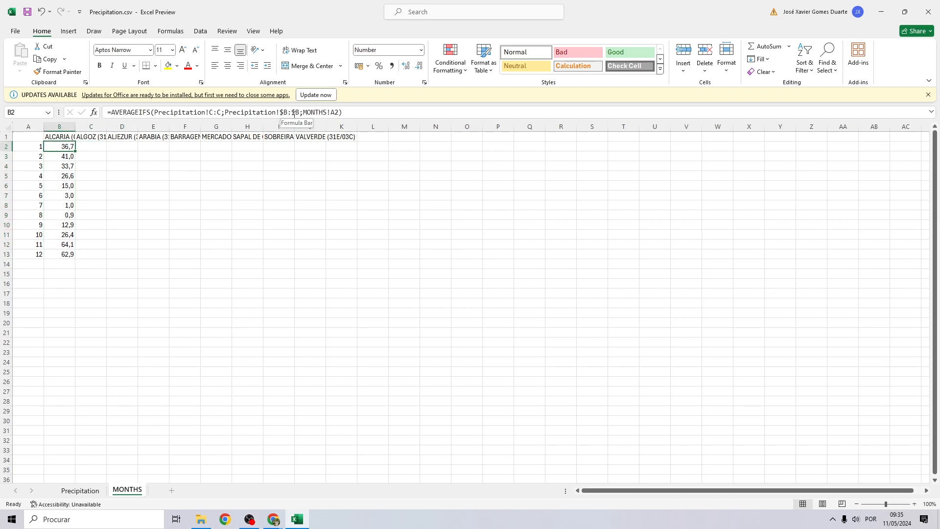
pyautogui.moveTo(67, 147); pyautogui.dragTo(351, 252)
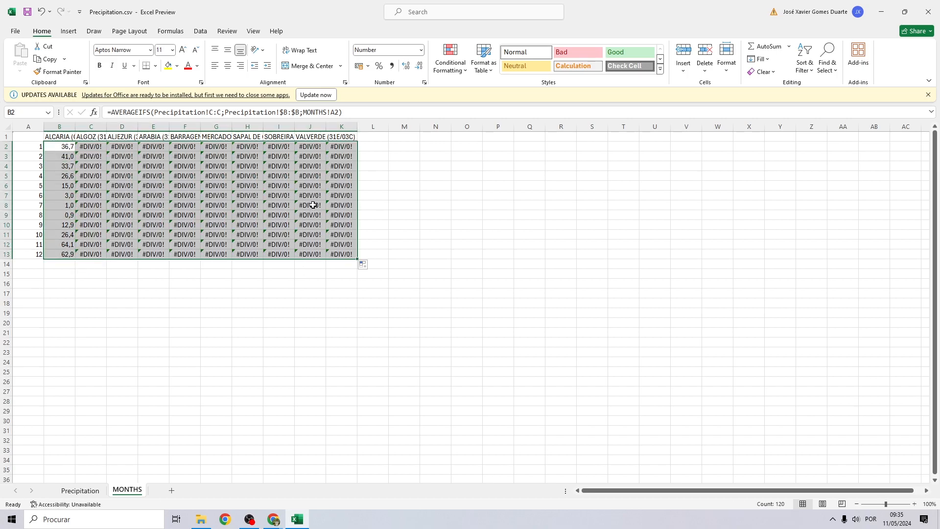
pyautogui.click(97, 146)
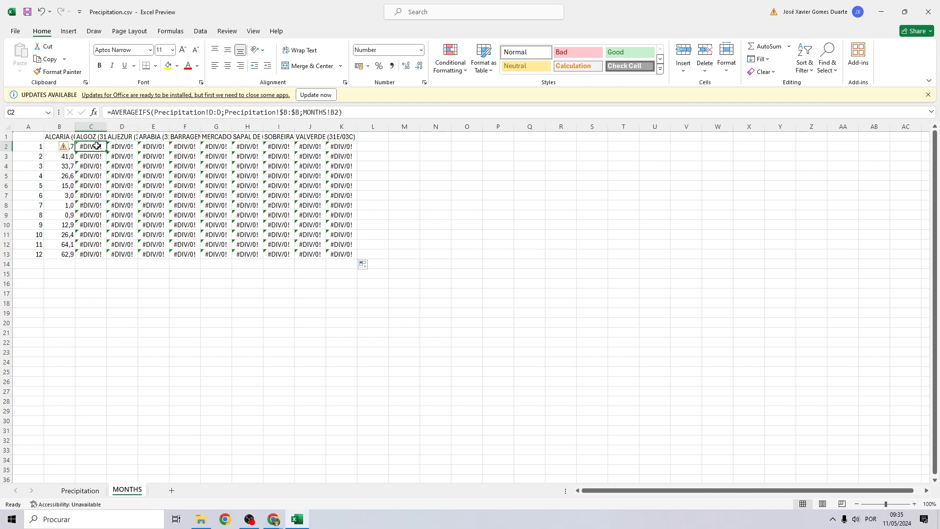
pyautogui.hotkey('ctrl', 'z')
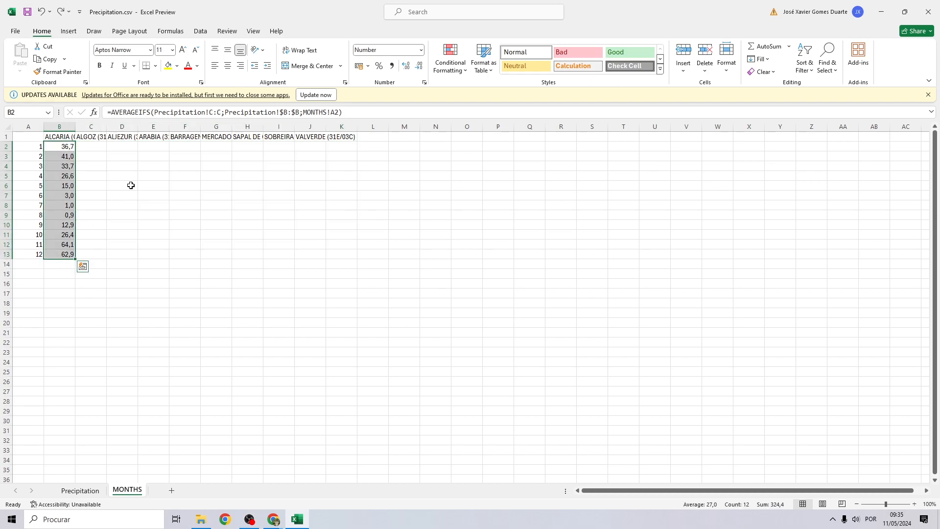
# Change the criterion in B2 to MONTHS!$A2 and fill the corrected formula through B2:K13 for all months and stations
pyautogui.click(67, 147)
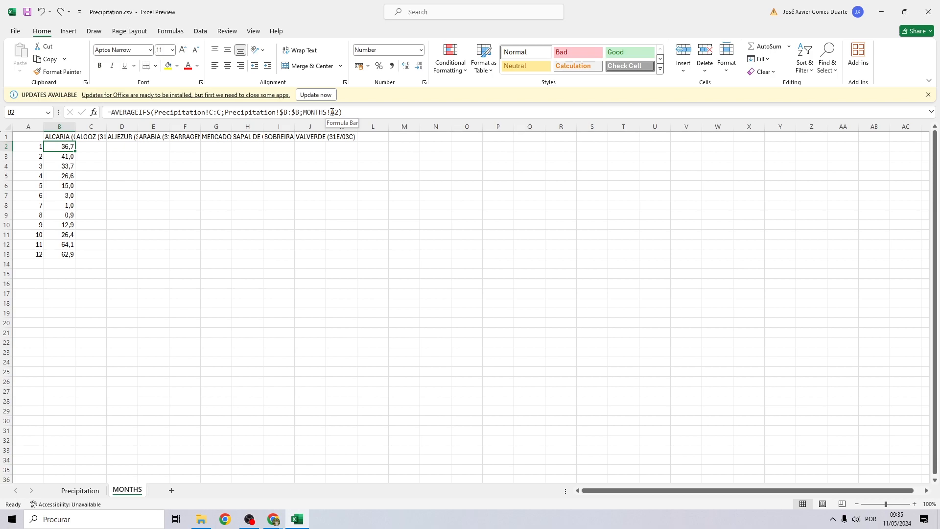
pyautogui.click(332, 112)
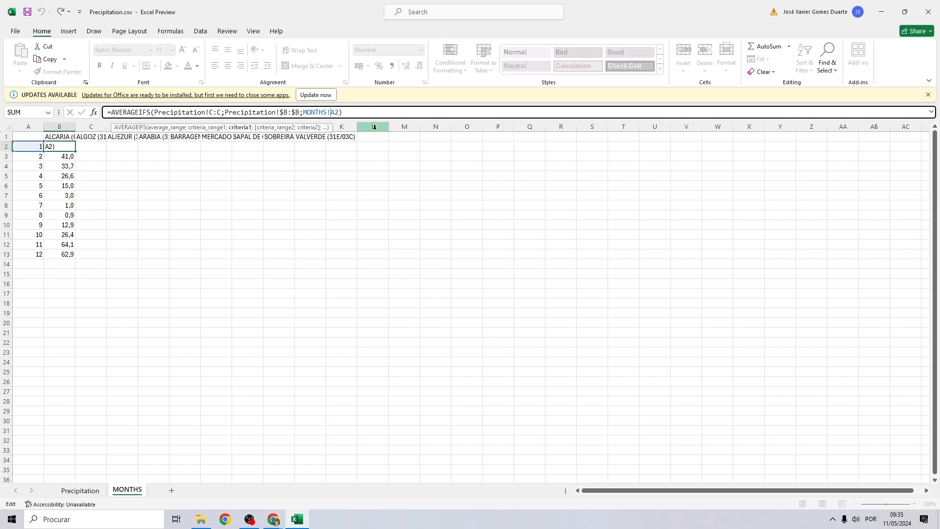
pyautogui.write('$')
pyautogui.hotkey('ctrl', 'Return')
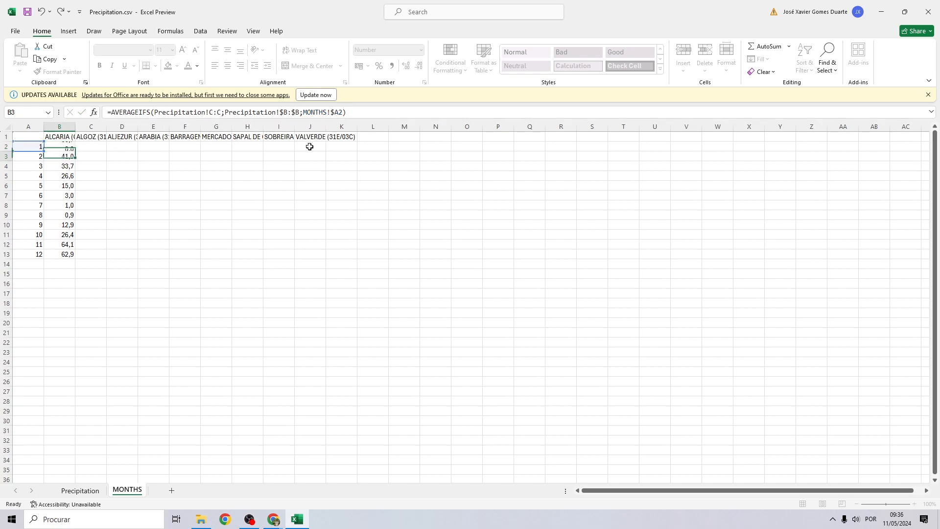
pyautogui.moveTo(76, 152); pyautogui.dragTo(354, 238)
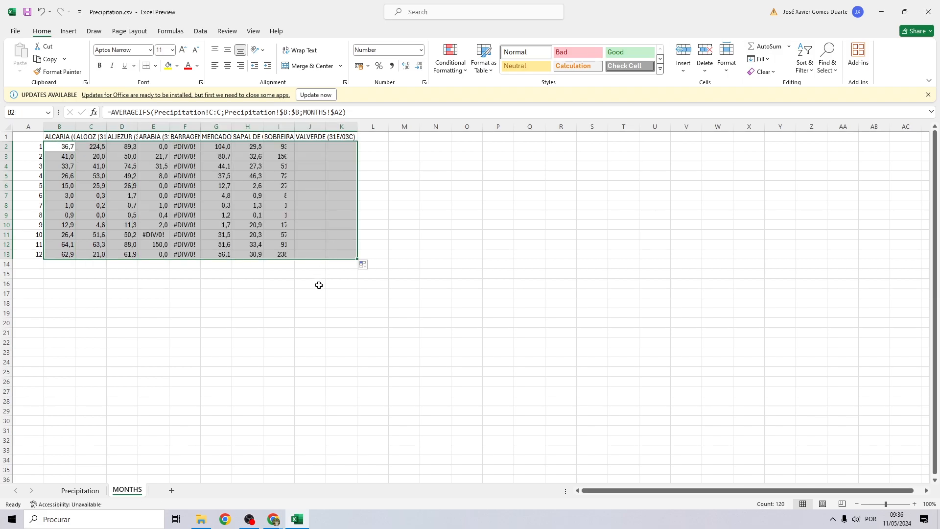
pyautogui.click(300, 300)
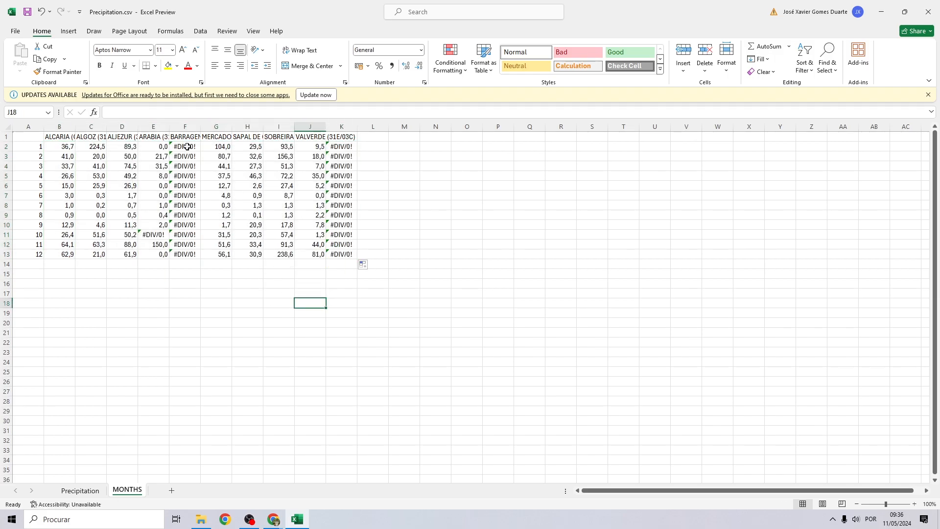
# Delete the BARRAGEM DE ODELOUCA station column from the MONTHS sheet
pyautogui.moveTo(187, 147); pyautogui.dragTo(186, 252)
pyautogui.moveTo(204, 126); pyautogui.dragTo(283, 126)
pyautogui.rightClick(255, 129)
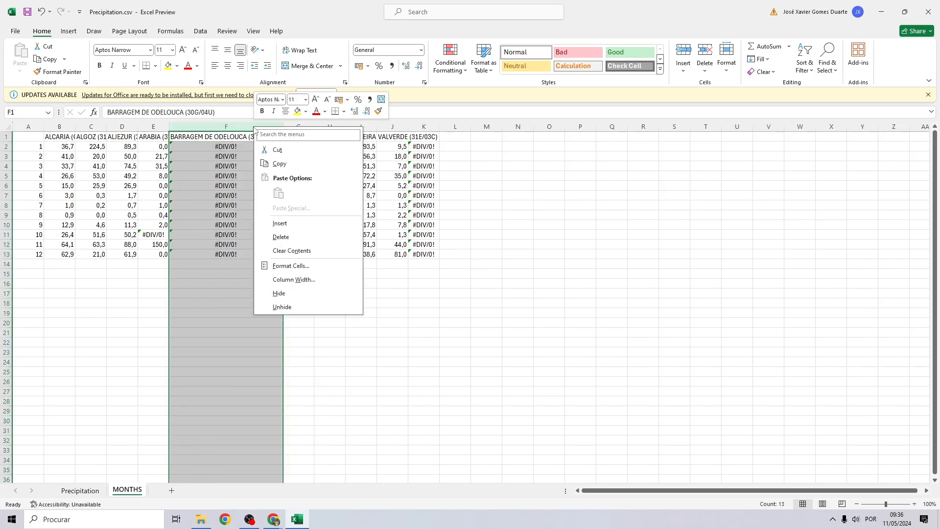
pyautogui.click(280, 237)
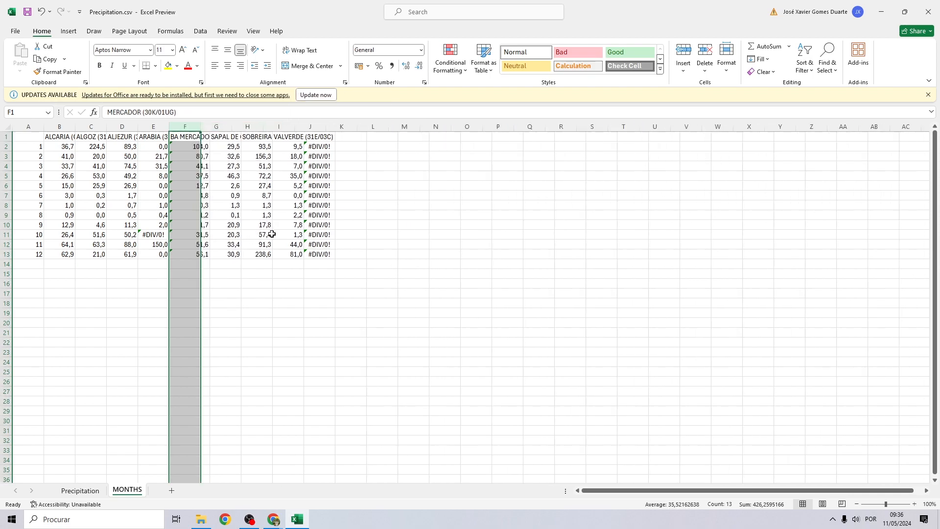
# Widen the ARABIA column to show its full station name, check its October average, and delete the column
pyautogui.doubleClick(170, 126)
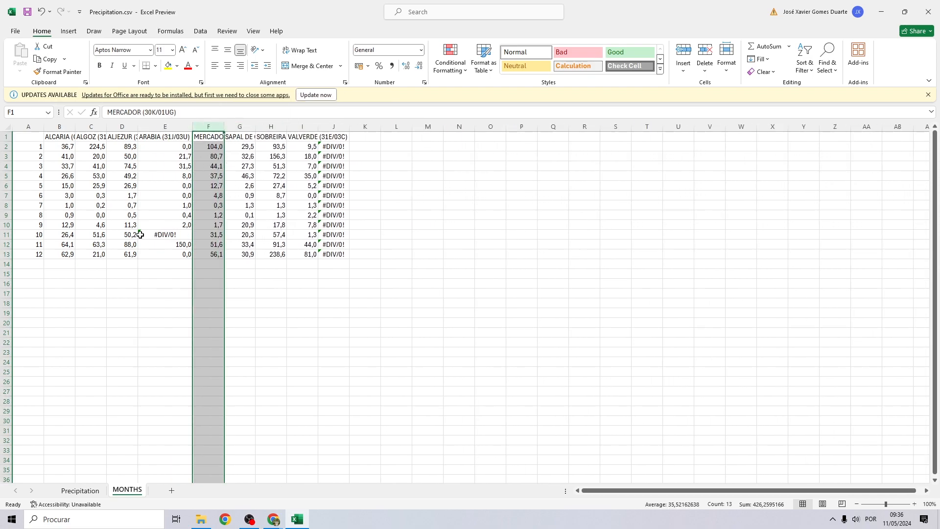
pyautogui.click(166, 235)
pyautogui.click(165, 265)
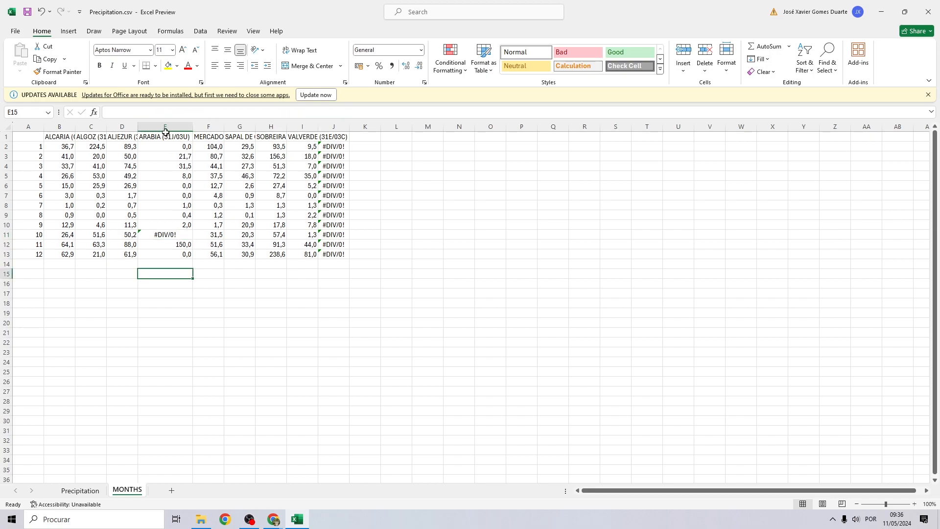
pyautogui.click(168, 125)
pyautogui.rightClick(168, 126)
pyautogui.click(206, 237)
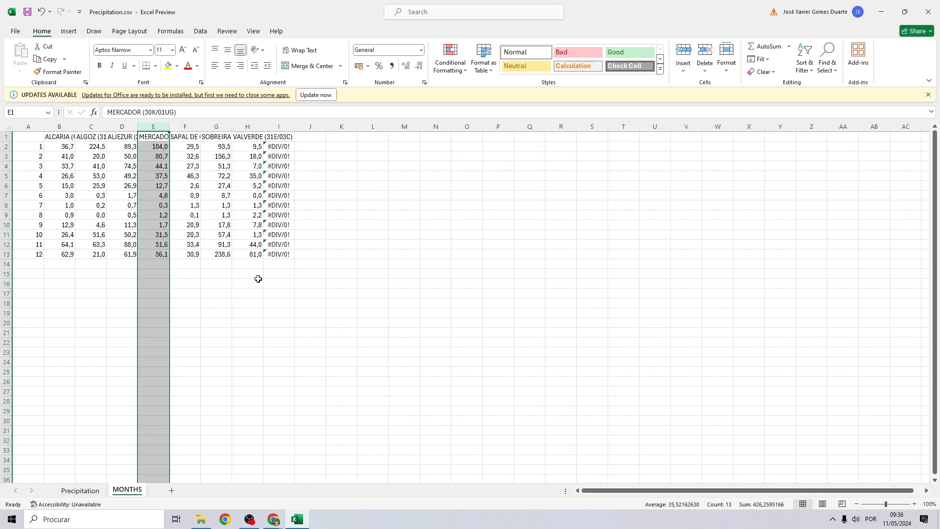
# Delete column I, the column without a station name after VALVERDE, from the MONTHS sheet
pyautogui.click(256, 277)
pyautogui.click(286, 126)
pyautogui.rightClick(286, 126)
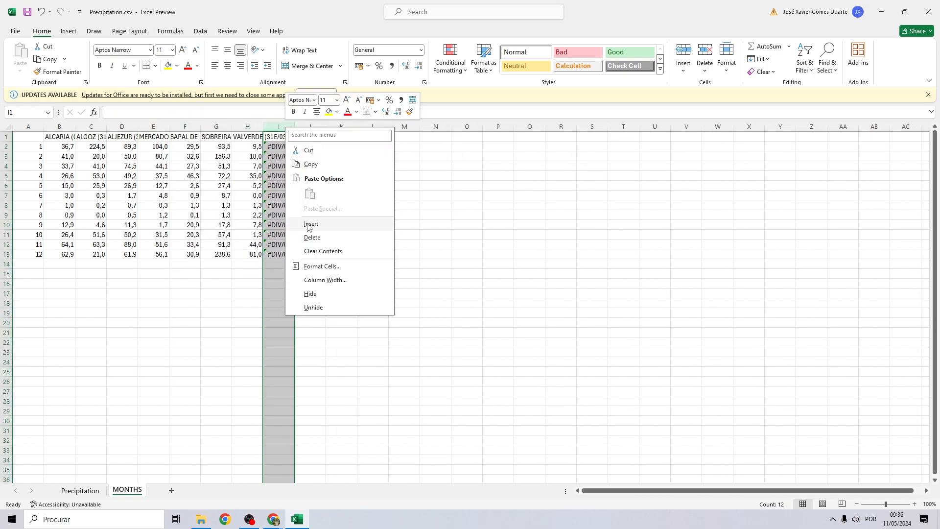
pyautogui.click(308, 237)
pyautogui.click(279, 264)
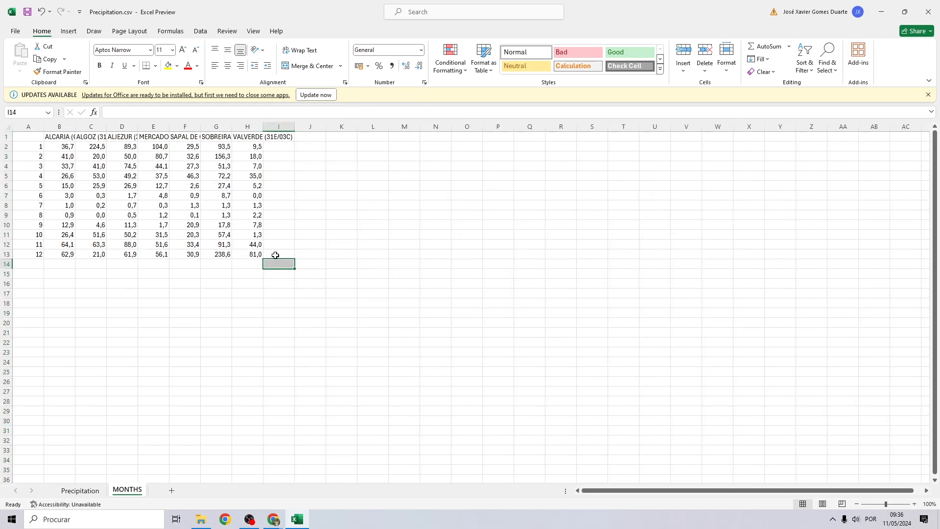
# Widen the station columns B to H equally so their names are readable, and look through the remaining stations' averages
pyautogui.moveTo(59, 126); pyautogui.dragTo(314, 127)
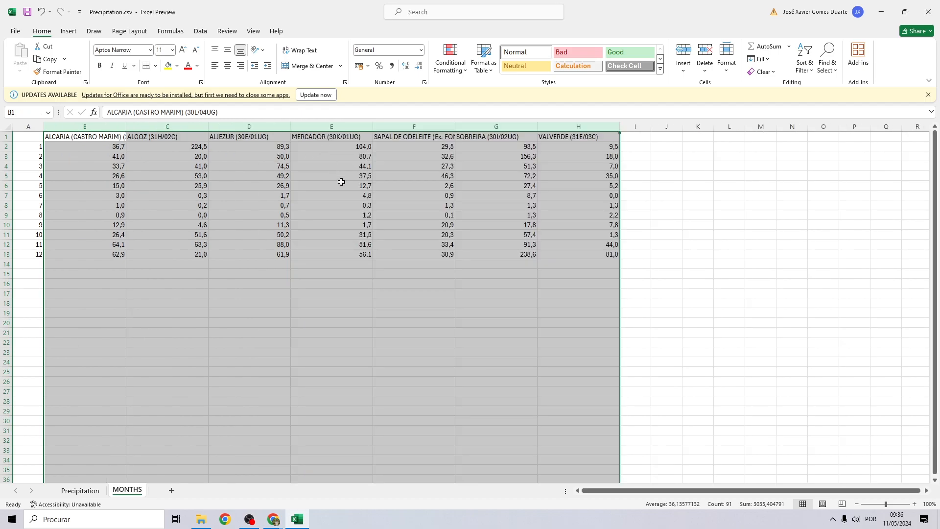
pyautogui.click(561, 134)
pyautogui.click(497, 154)
pyautogui.click(414, 157)
pyautogui.click(331, 163)
pyautogui.click(252, 163)
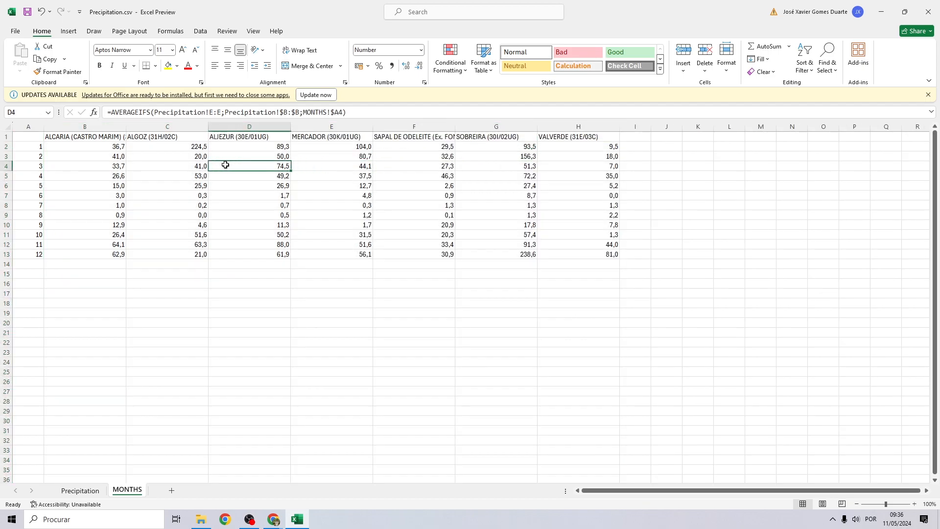
pyautogui.click(172, 165)
pyautogui.click(90, 158)
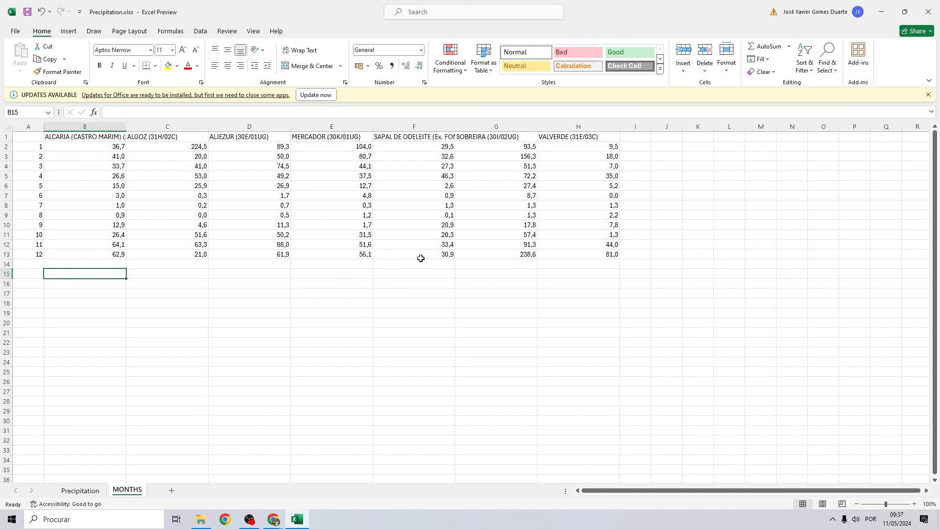
# Switch to the SNIRH Base Data page in Chrome and open the characteristics of the stations
pyautogui.click(275, 521)
pyautogui.click(242, 451)
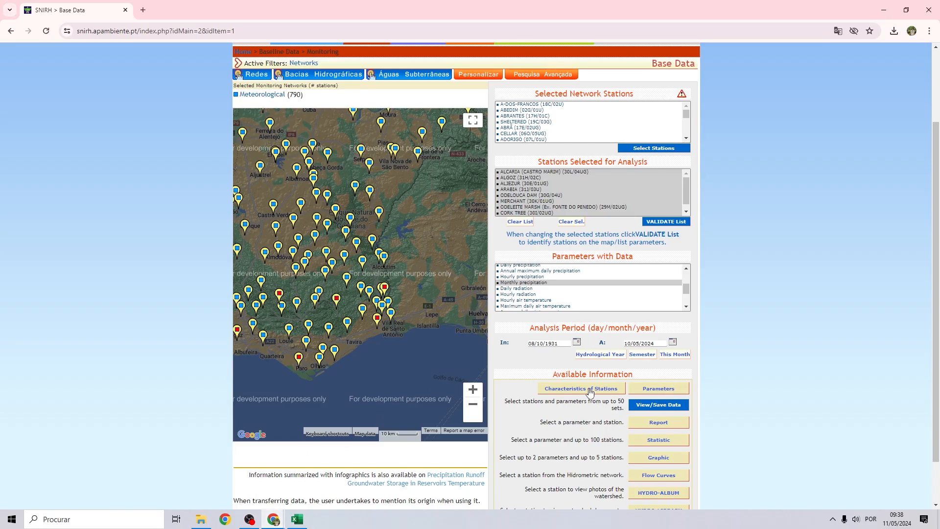
pyautogui.click(590, 392)
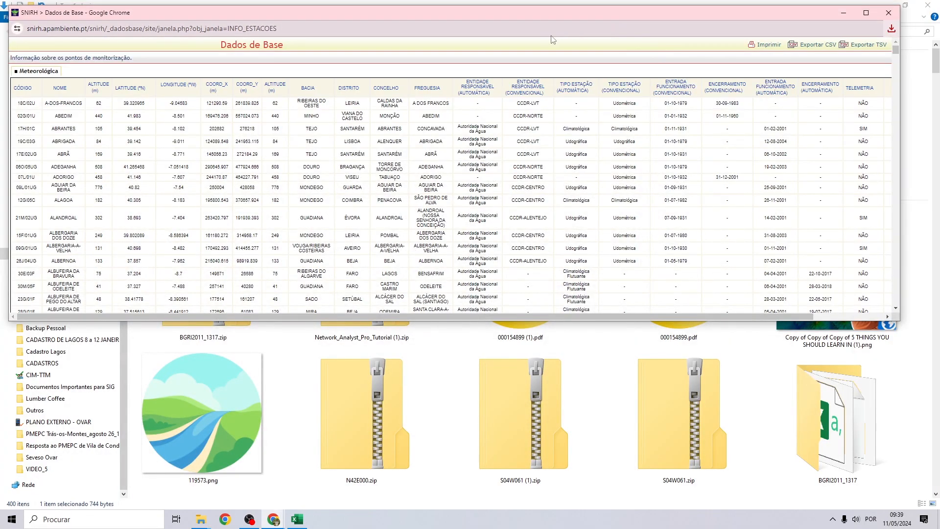
# Place the station characteristics window on the right half of the screen at full height, and switch to the Excel workbook
pyautogui.moveTo(248, 11); pyautogui.dragTo(938, 2)
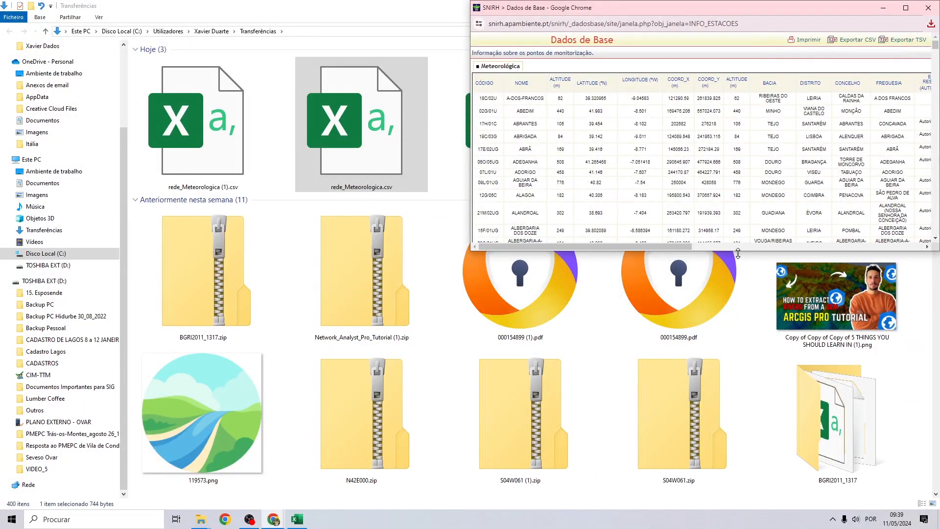
pyautogui.moveTo(738, 253); pyautogui.dragTo(738, 509)
pyautogui.click(297, 520)
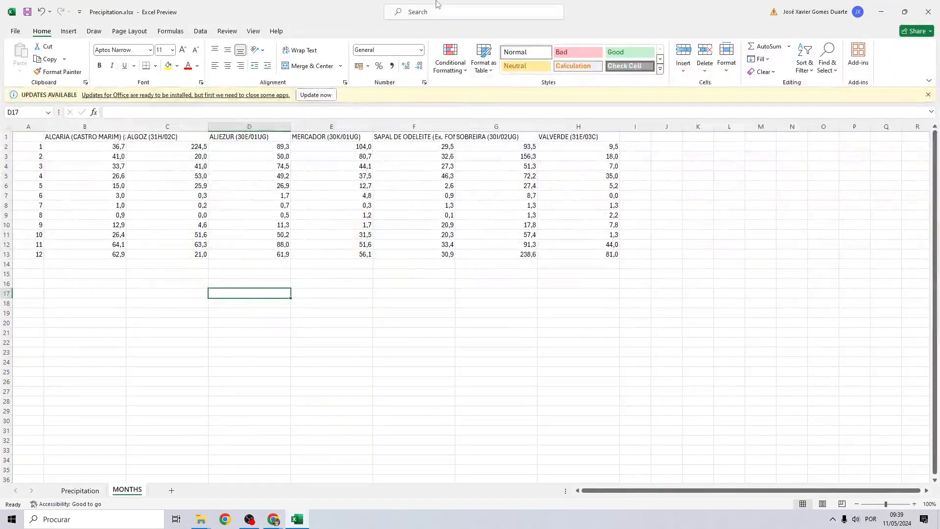
# Place the Excel window on the left half of the screen and paste the MONTHS table A1:H13 as values only at A16
pyautogui.moveTo(362, 10); pyautogui.dragTo(1, 105)
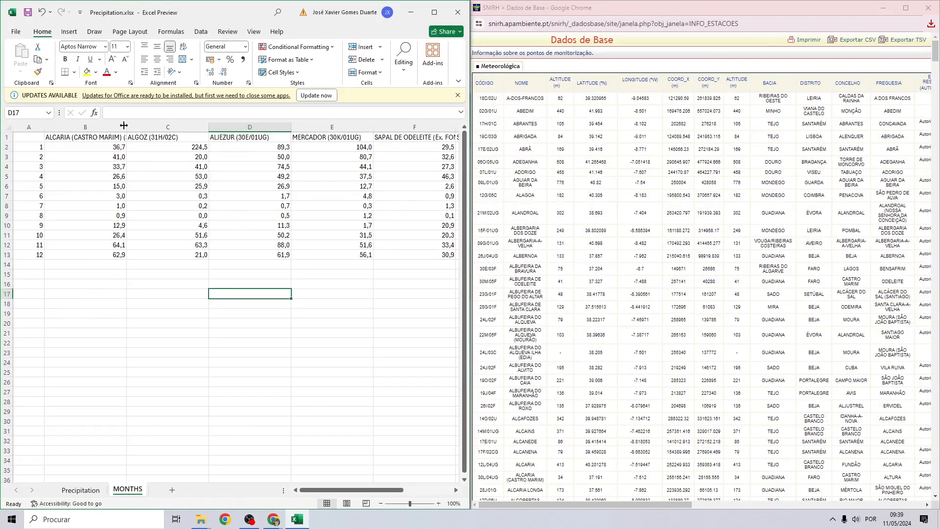
pyautogui.click(211, 254)
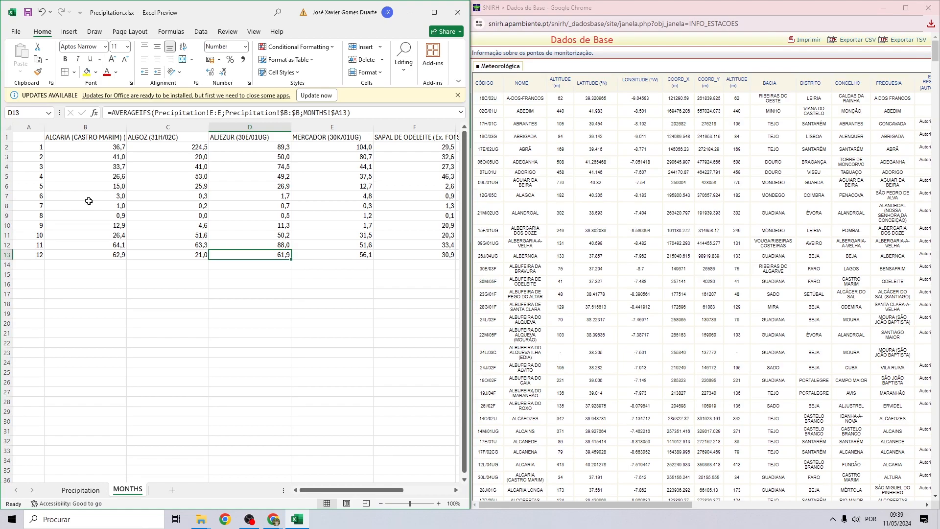
pyautogui.moveTo(32, 137); pyautogui.dragTo(402, 254)
pyautogui.hotkey('ctrl', 'c')
pyautogui.moveTo(365, 492); pyautogui.dragTo(323, 492)
pyautogui.click(35, 289)
pyautogui.rightClick(35, 289)
pyautogui.click(73, 282)
# Copy the values-only table and paste it transposed at A30, with the stations as rows and the months as columns
pyautogui.hotkey('ctrl', 'c')
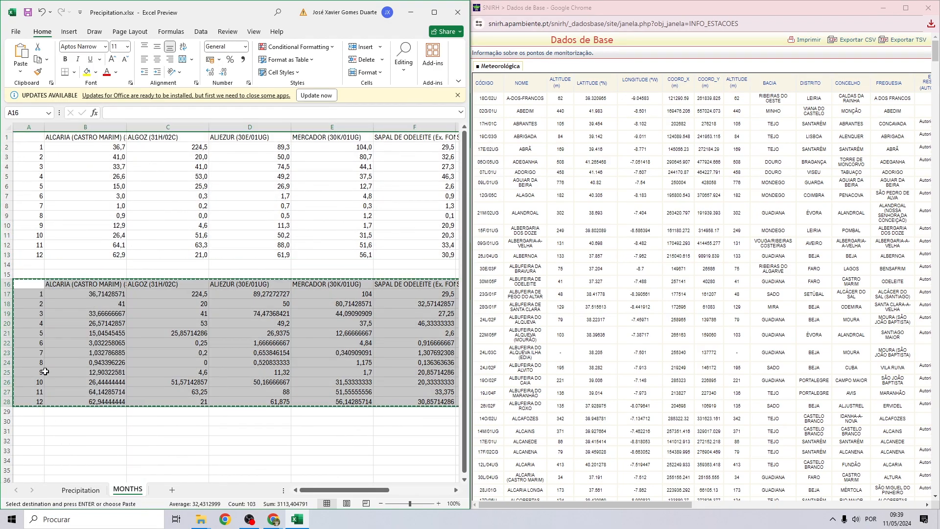
pyautogui.scroll(-1, 44, 366)
pyautogui.click(30, 392)
pyautogui.rightClick(29, 392)
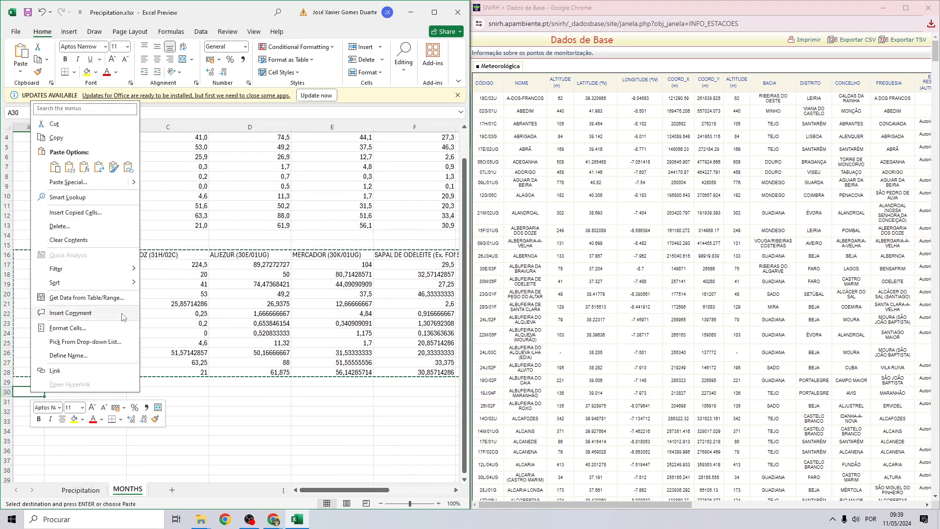
pyautogui.click(99, 167)
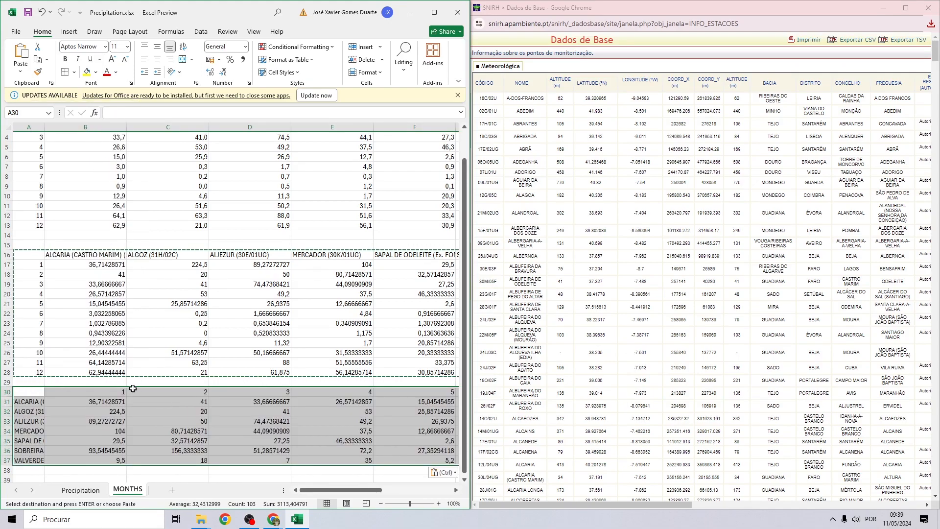
# Delete rows 1 to 29 above the transposed table
pyautogui.moveTo(6, 381); pyautogui.dragTo(7, 135)
pyautogui.rightClick(6, 138)
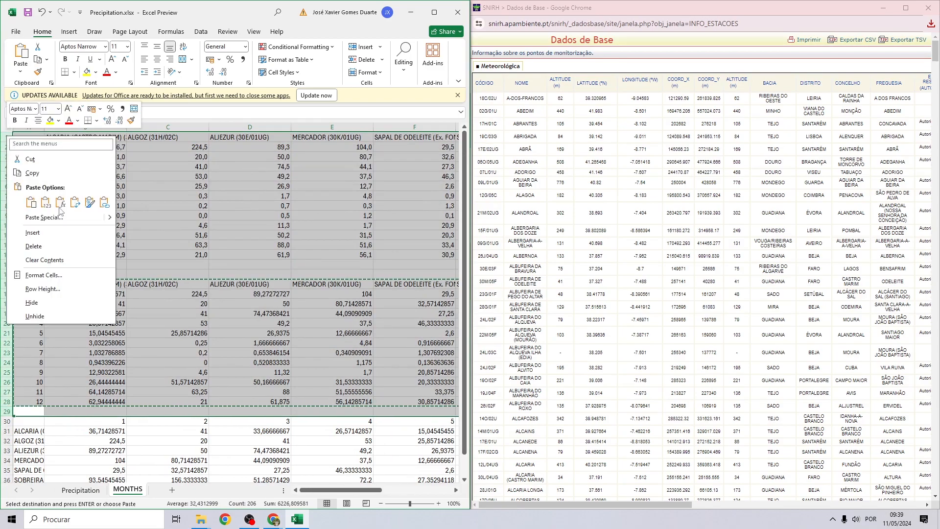
pyautogui.click(34, 247)
pyautogui.click(133, 313)
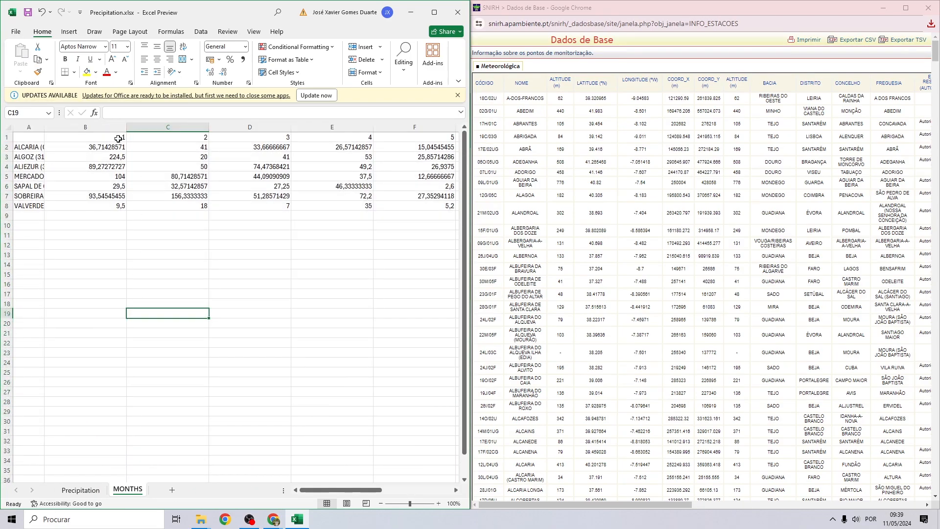
# Format the monthly averages in B2:M8 to show one decimal place
pyautogui.moveTo(101, 146); pyautogui.dragTo(411, 205)
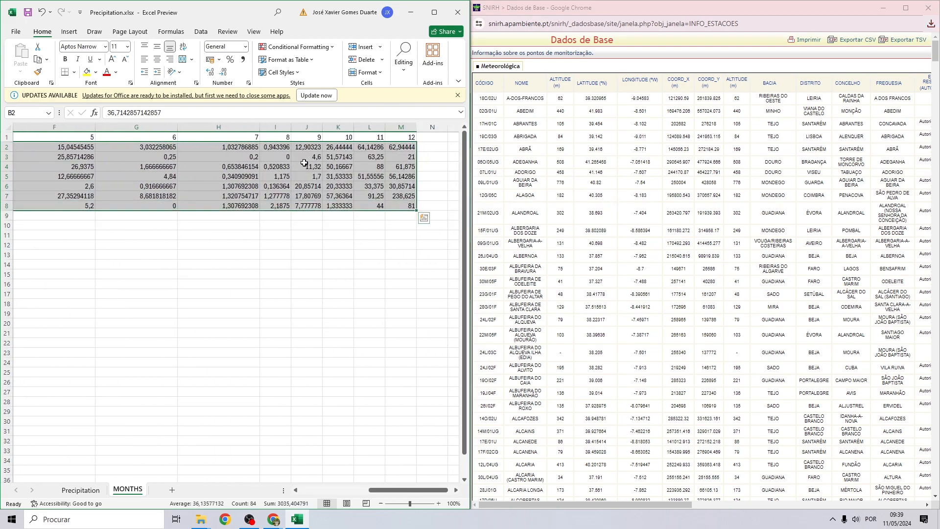
pyautogui.click(224, 73)
pyautogui.click(223, 73)
pyautogui.click(223, 73)
pyautogui.click(224, 73)
pyautogui.click(224, 72)
pyautogui.click(224, 72)
pyautogui.click(205, 224)
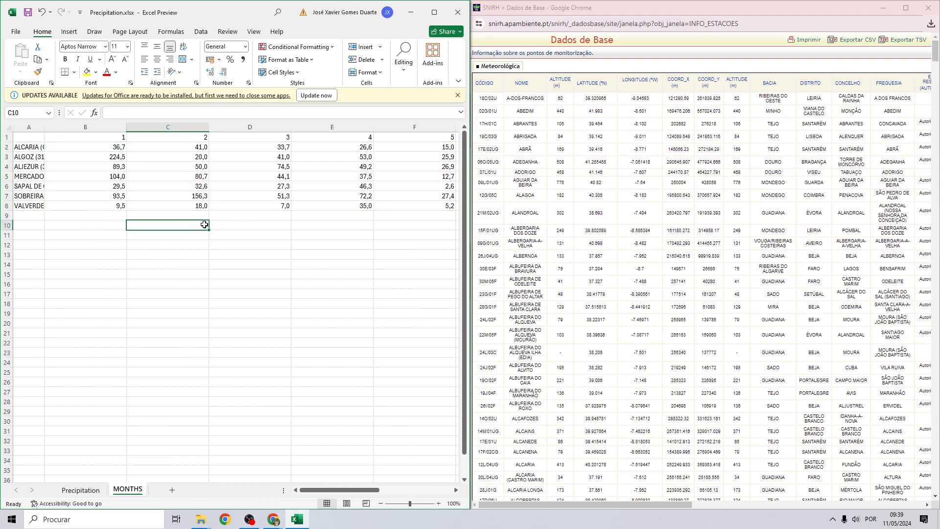
# Replace the first two month numbers in B1 and C1 with JANUARY and FEBRUARY
pyautogui.click(105, 139)
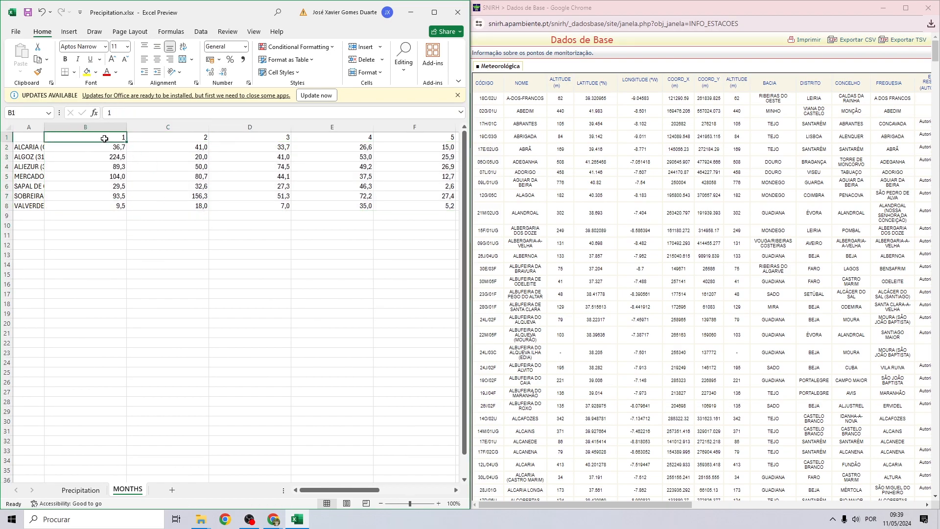
pyautogui.write('JANUARY')
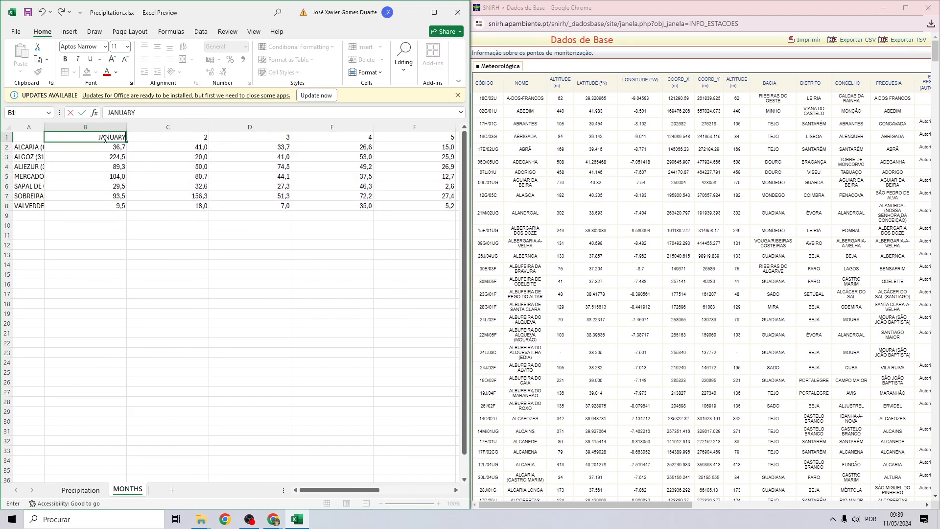
pyautogui.press('Tab')
pyautogui.write('FEBR')
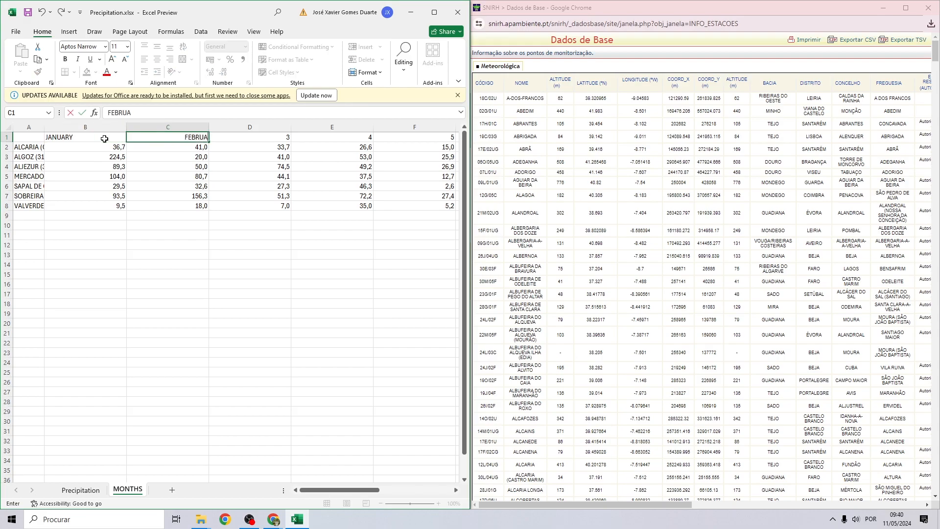
pyautogui.press('Return')
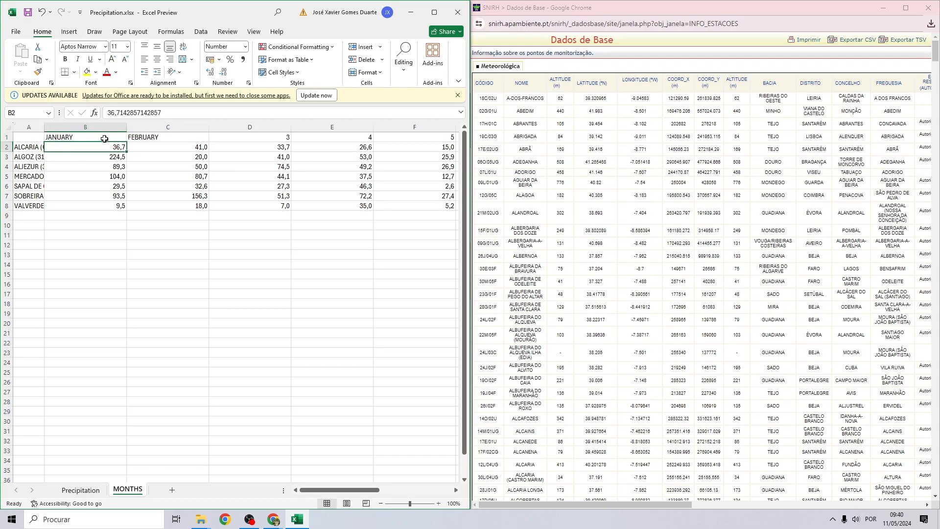
# Replace the month numbers in D1 to H1 with MARCH, APRIL, MAY, JUNE and JULY
pyautogui.click(238, 136)
pyautogui.write('MARCH')
pyautogui.press('Tab')
pyautogui.write('APRIL')
pyautogui.press('Tab')
pyautogui.write('MAY')
pyautogui.press('Tab')
pyautogui.write('JUNE')
pyautogui.press('Tab')
pyautogui.write('JU')
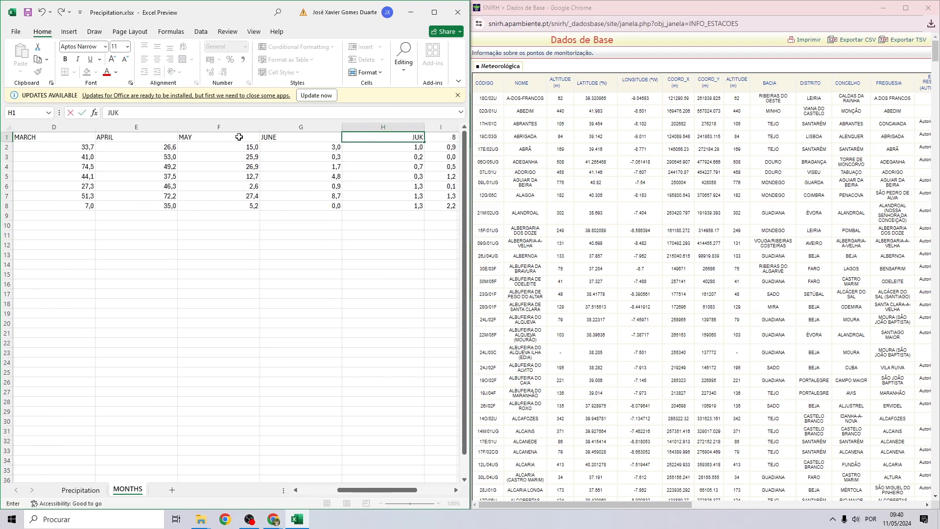
pyautogui.write('LY')
pyautogui.press('Tab')
# Replace the month numbers in I1 to M1 with AUGUST, SEPTEMBER, OCTOBER, NOVEMBER and DECEMBER
pyautogui.write('AUGUST')
pyautogui.press('Tab')
pyautogui.write('SEPTEMBER')
pyautogui.press('Tab')
pyautogui.write('OCTO')
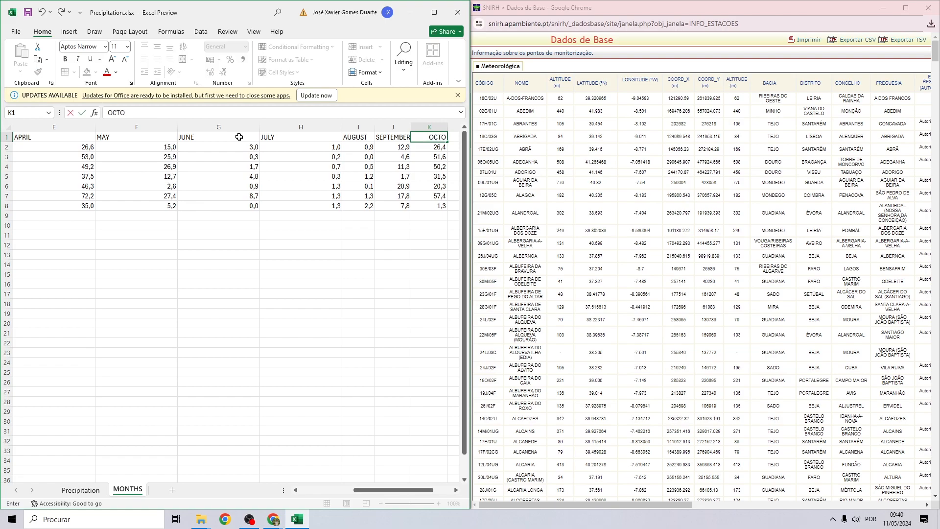
pyautogui.write('BER')
pyautogui.press('Tab')
pyautogui.write('NOVEMBER')
pyautogui.press('Tab')
pyautogui.write('DECEMBER')
pyautogui.press('Return')
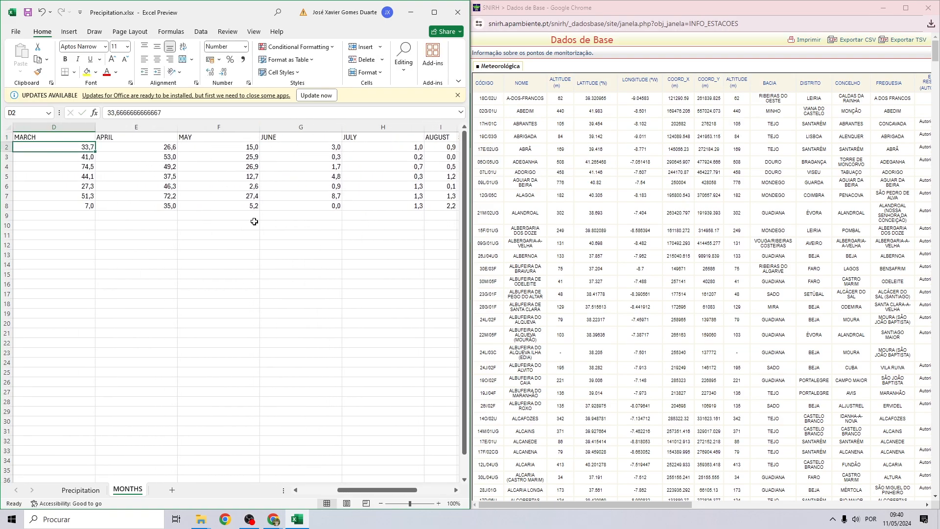
# Narrow the month columns B to M to the same width so the whole table fits in view
pyautogui.moveTo(406, 507); pyautogui.dragTo(399, 507)
pyautogui.click(248, 312)
pyautogui.moveTo(54, 121); pyautogui.dragTo(383, 124)
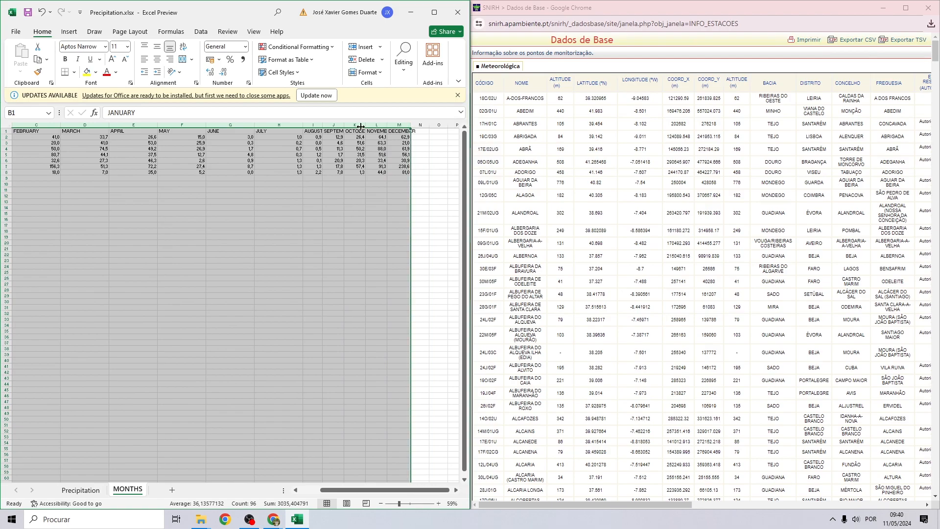
pyautogui.moveTo(304, 125); pyautogui.dragTo(272, 125)
pyautogui.click(240, 249)
pyautogui.moveTo(355, 491); pyautogui.dragTo(343, 492)
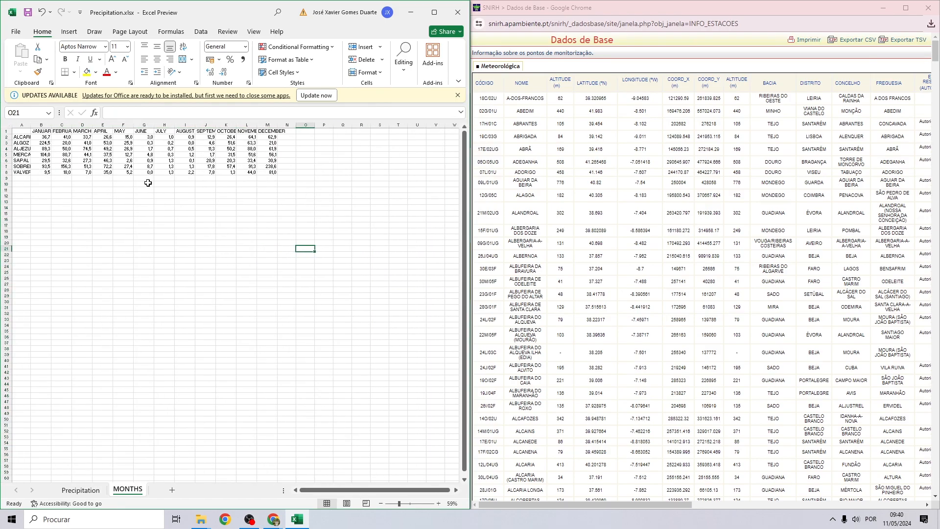
# Insert two empty columns before the JANUARY column and fit column A to the full station names
pyautogui.click(84, 166)
pyautogui.rightClick(42, 125)
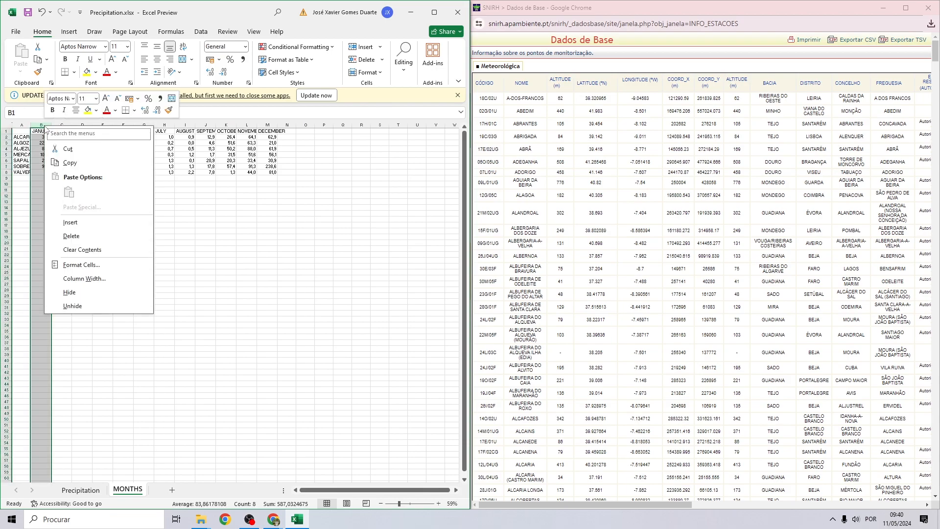
pyautogui.click(84, 223)
pyautogui.rightClick(59, 124)
pyautogui.click(84, 223)
pyautogui.click(42, 148)
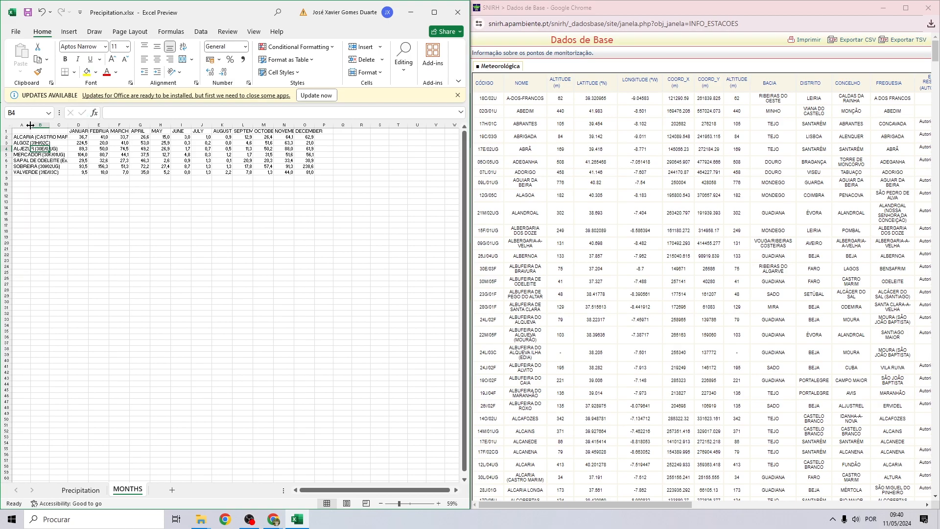
pyautogui.doubleClick(28, 123)
# Enter the headings LAT in B1 and LONG in C1
pyautogui.click(160, 132)
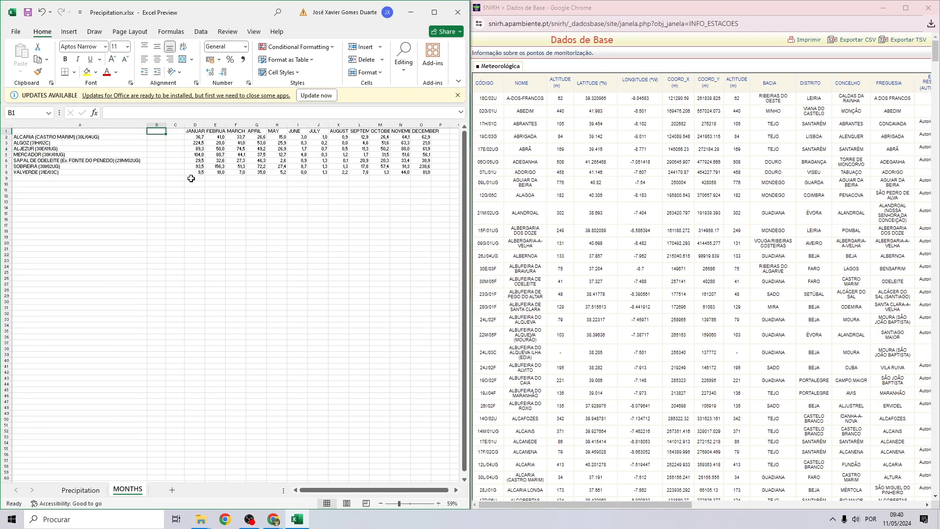
pyautogui.write('LAT')
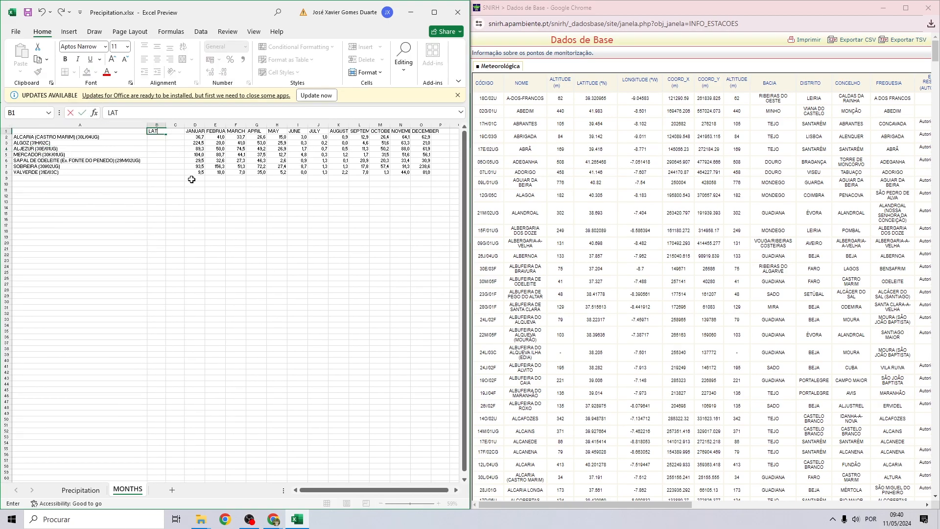
pyautogui.press('Tab')
pyautogui.write('LKONG')
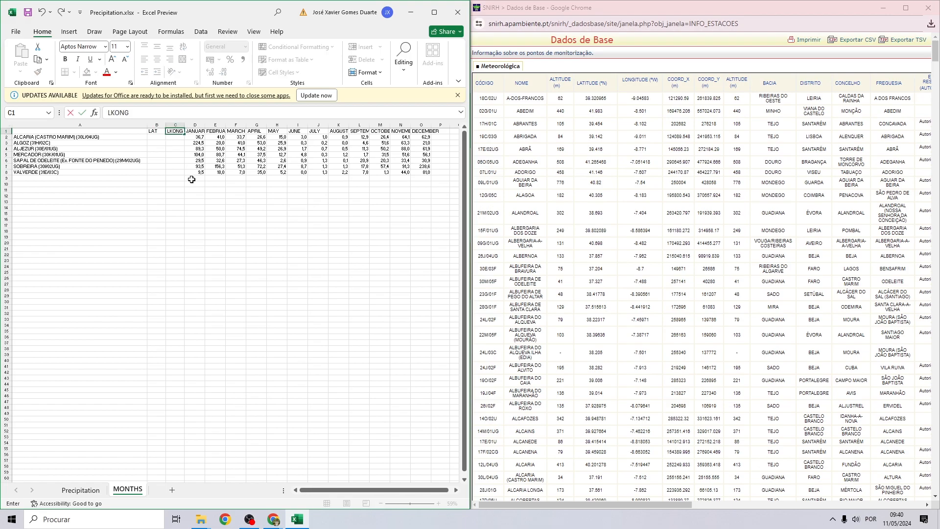
pyautogui.press('Return')
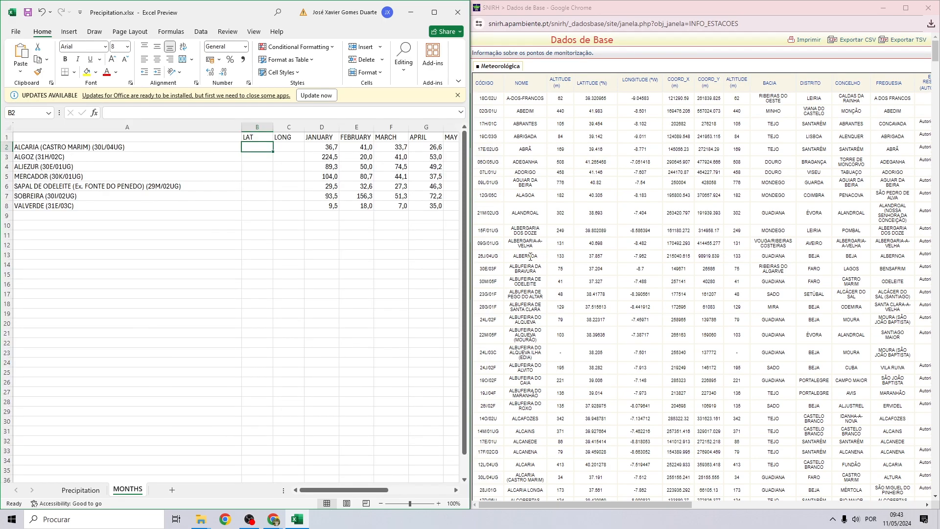
# Copy ALCARIA (CASTRO MARIM)'s latitude 37.191 and longitude -7.512 from the SNIRH station list into B2 and C2
pyautogui.scroll(-1, 534, 360)
pyautogui.hotkey('ctrl', 'c')
pyautogui.moveTo(588, 429); pyautogui.dragTo(656, 428)
pyautogui.click(257, 147)
pyautogui.hotkey('ctrl', 'v')
pyautogui.hotkey('ctrl', 'c')
pyautogui.click(282, 147)
pyautogui.hotkey('ctrl', 'v')
pyautogui.press('Return')
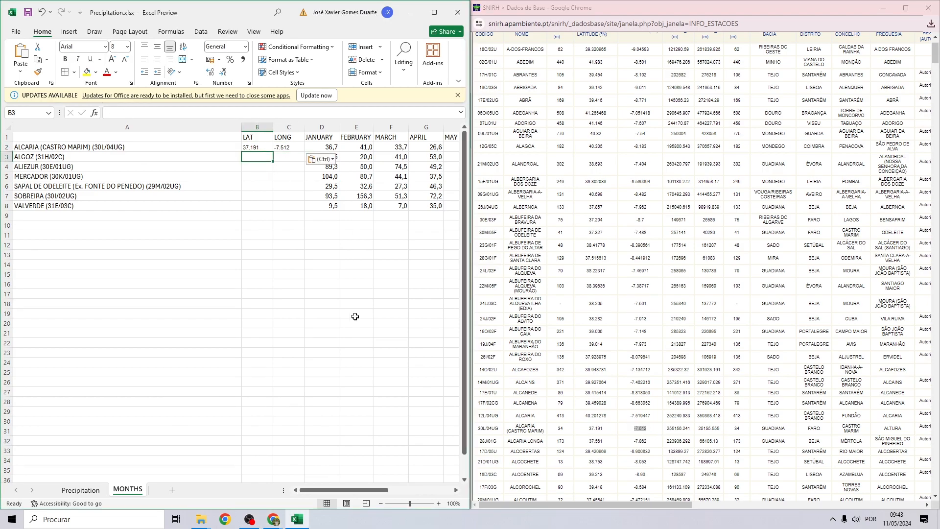
# Copy ALGOZ's latitude 37.139 and longitude -8.298 from the SNIRH station list into B3 and C3
pyautogui.scroll(-9, 630, 316)
pyautogui.moveTo(588, 225); pyautogui.dragTo(647, 226)
pyautogui.hotkey('ctrl', 'c')
pyautogui.click(260, 157)
pyautogui.hotkey('ctrl', 'v')
pyautogui.hotkey('ctrl', 'c')
pyautogui.click(287, 157)
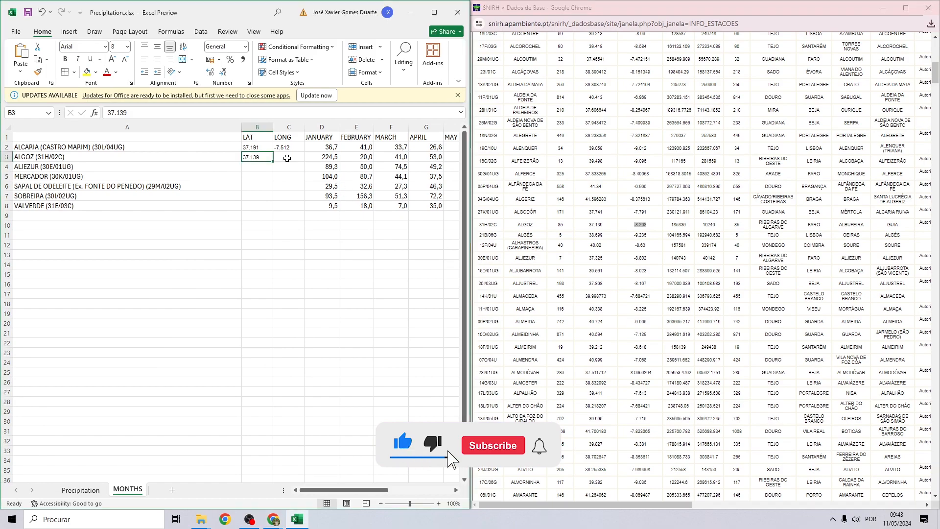
pyautogui.click(284, 159)
pyautogui.hotkey('ctrl', 'v')
pyautogui.press('Return')
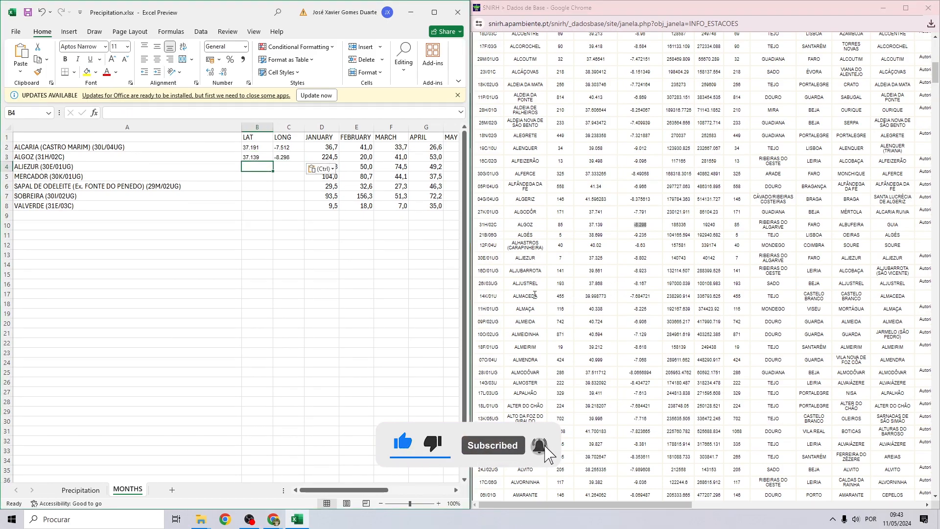
# Enter ALJEZUR's latitude 37.325 and longitude -8.802 from the SNIRH station list in B4 and C4
pyautogui.scroll(2, 527, 301)
pyautogui.write('2')
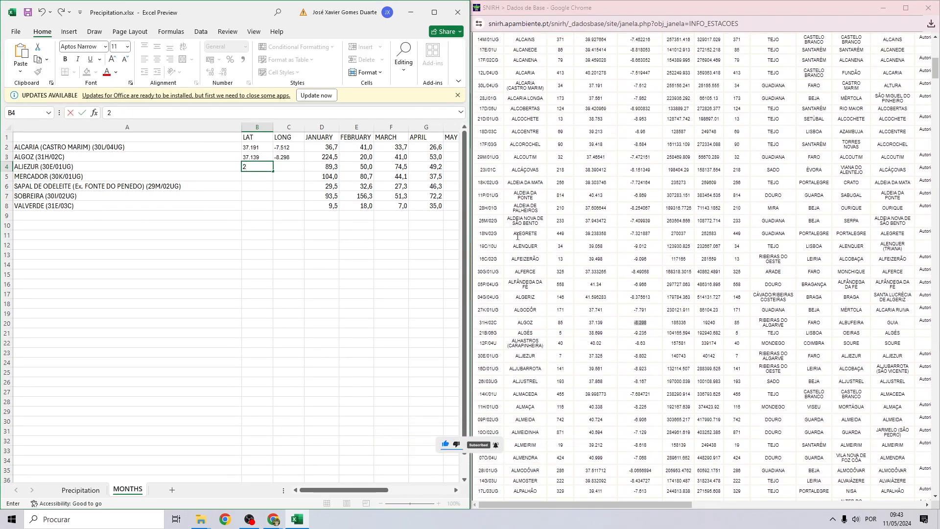
pyautogui.moveTo(585, 356); pyautogui.dragTo(646, 355)
pyautogui.click(260, 167)
pyautogui.press('BackSpace')
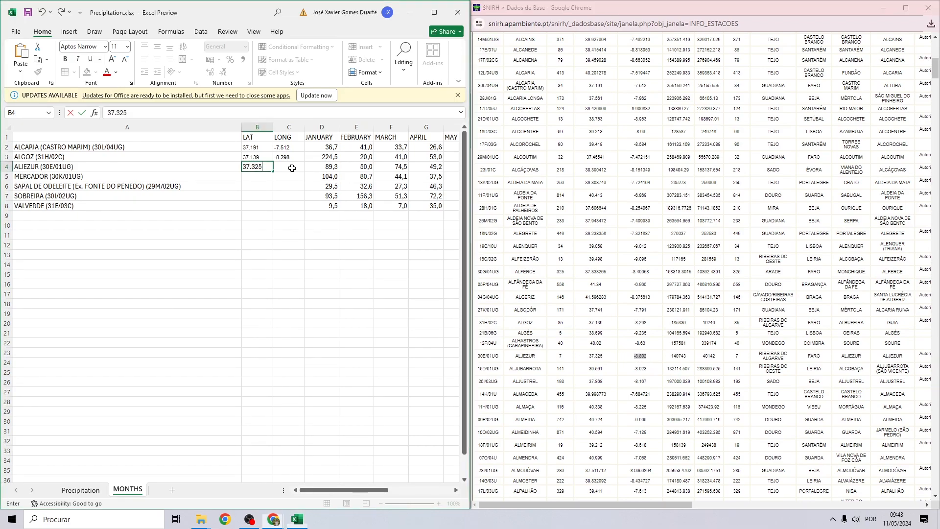
pyautogui.click(292, 168)
pyautogui.press('Tab')
pyautogui.hotkey('ctrl', 'v')
pyautogui.press('Return')
# Copy MERCADOR's latitude 37.278 and longitude -7.739 from the SNIRH station list into B5 and C5
pyautogui.scroll(-15, 597, 285)
pyautogui.scroll(-10, 597, 285)
pyautogui.scroll(-3, 526, 319)
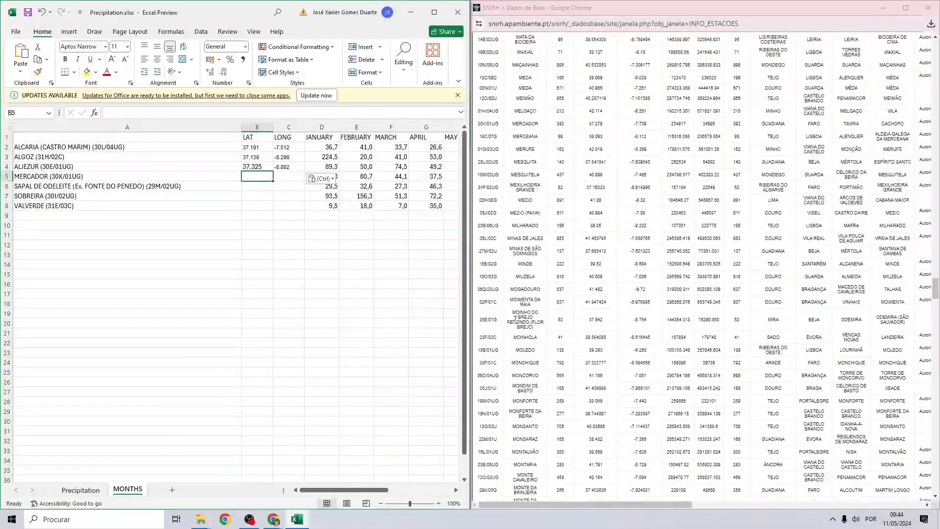
pyautogui.scroll(3, 513, 284)
pyautogui.moveTo(577, 270); pyautogui.dragTo(649, 273)
pyautogui.click(262, 180)
pyautogui.hotkey('ctrl', 'v')
pyautogui.hotkey('ctrl', 'c')
pyautogui.click(289, 177)
pyautogui.hotkey('ctrl', 'v')
# Copy SAPAL DE ODELEITE's latitude 37.328 and longitude -7.47 from the SNIRH station list into B6 and C6
pyautogui.click(253, 185)
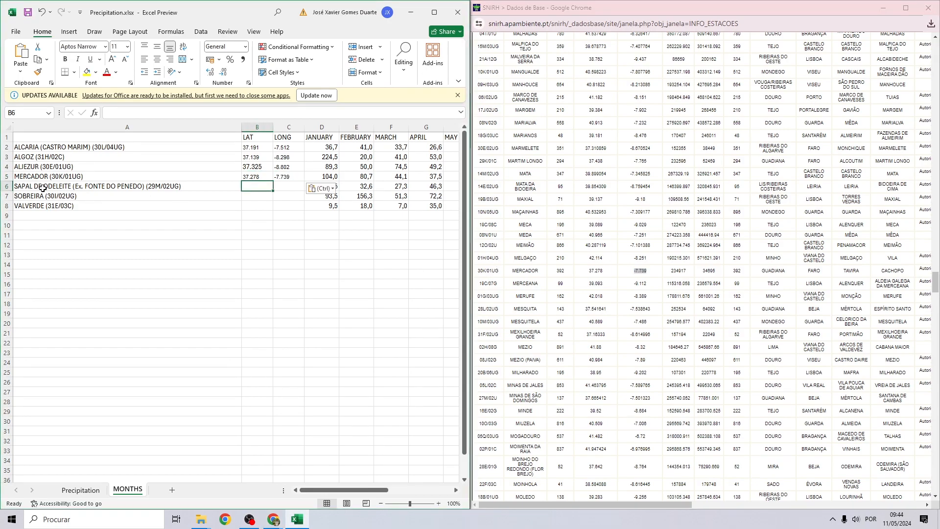
pyautogui.scroll(-20, 523, 254)
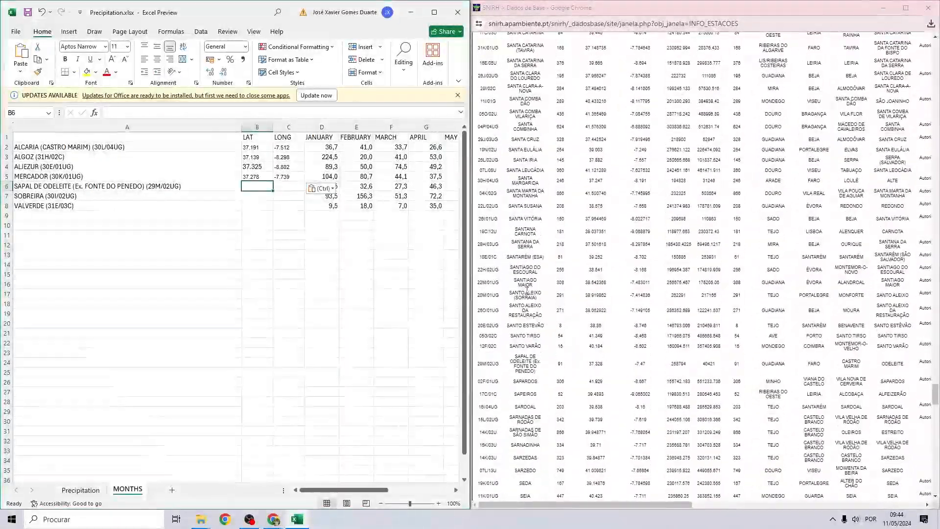
pyautogui.moveTo(603, 365); pyautogui.dragTo(588, 364)
pyautogui.hotkey('ctrl', 'c')
pyautogui.click(253, 186)
pyautogui.hotkey('ctrl', 'v')
pyautogui.moveTo(652, 364); pyautogui.dragTo(634, 365)
pyautogui.hotkey('ctrl', 'c')
pyautogui.click(289, 186)
pyautogui.hotkey('ctrl', 'v')
# Copy SOBREIRA's latitude 37.299787 and longitude -8.060861 from the SNIRH station list into B7 and C7
pyautogui.click(49, 196)
pyautogui.scroll(-10, 525, 211)
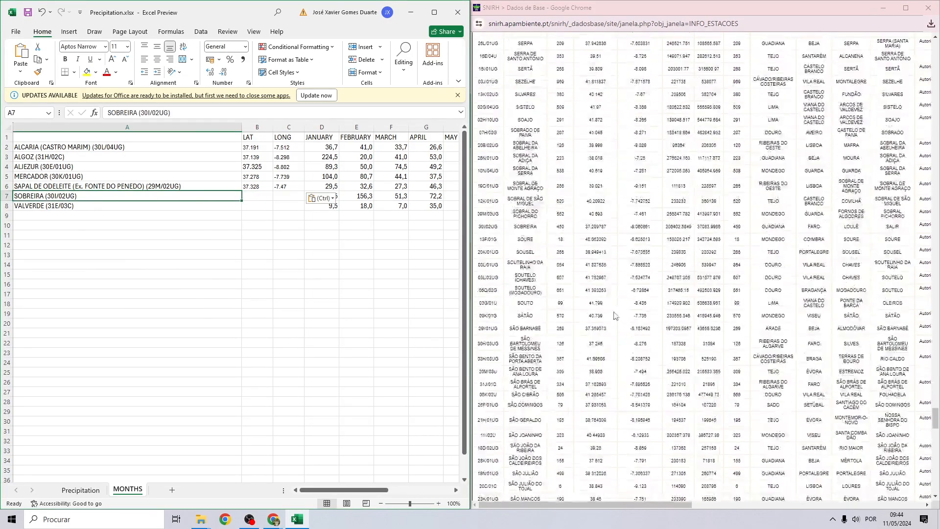
pyautogui.moveTo(586, 227); pyautogui.dragTo(629, 227)
pyautogui.hotkey('ctrl', 'c')
pyautogui.click(257, 196)
pyautogui.hotkey('ctrl', 'v')
pyautogui.hotkey('ctrl', 'c')
pyautogui.click(289, 196)
pyautogui.hotkey('ctrl', 'v')
# Copy VALVERDE's latitude 37.082 and longitude -8.718 from the SNIRH station list into B8 and C8
pyautogui.click(257, 205)
pyautogui.scroll(-20, 546, 254)
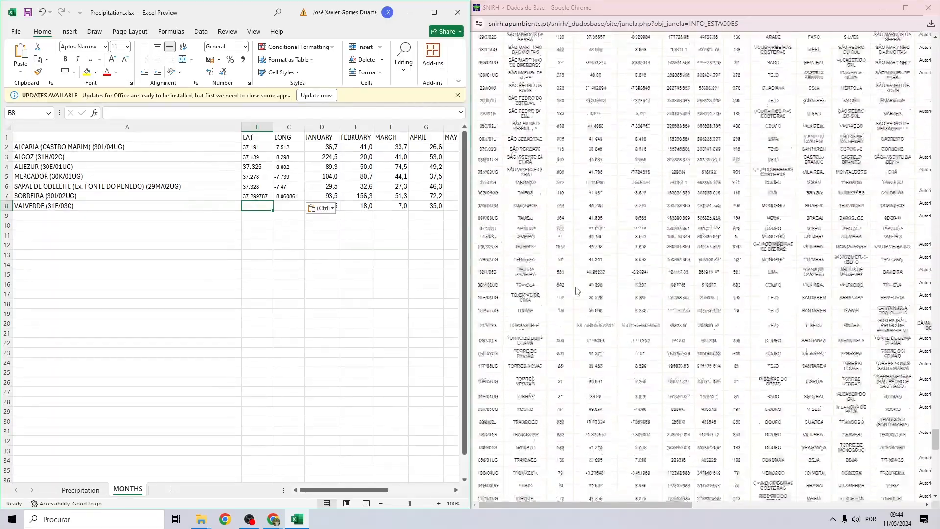
pyautogui.click(546, 254)
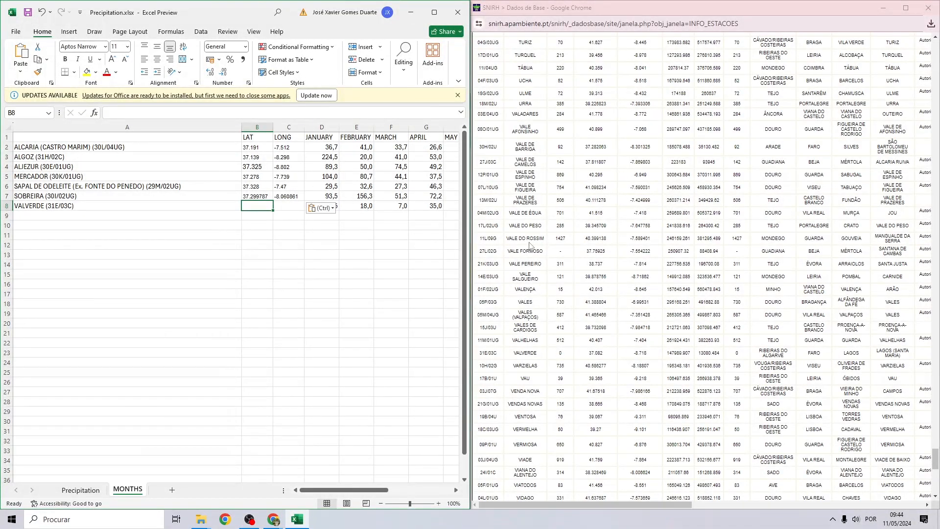
pyautogui.doubleClick(596, 352)
pyautogui.hotkey('ctrl', 'c')
pyautogui.click(257, 205)
pyautogui.hotkey('ctrl', 'v')
pyautogui.moveTo(630, 353); pyautogui.dragTo(655, 353)
pyautogui.hotkey('ctrl', 'c')
pyautogui.click(296, 205)
pyautogui.hotkey('ctrl', 'v')
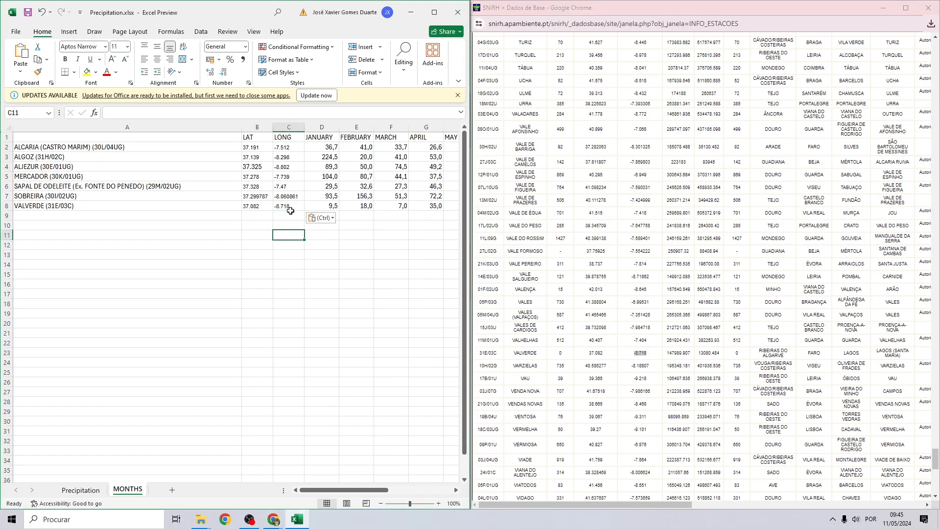
# Maximize the workbook window and set the font of the coordinates in B2:C8 to Aptos Narrow
pyautogui.moveTo(295, 206); pyautogui.dragTo(256, 147)
pyautogui.click(106, 48)
pyautogui.click(314, 151)
pyautogui.moveTo(297, 205); pyautogui.dragTo(251, 148)
pyautogui.click(435, 12)
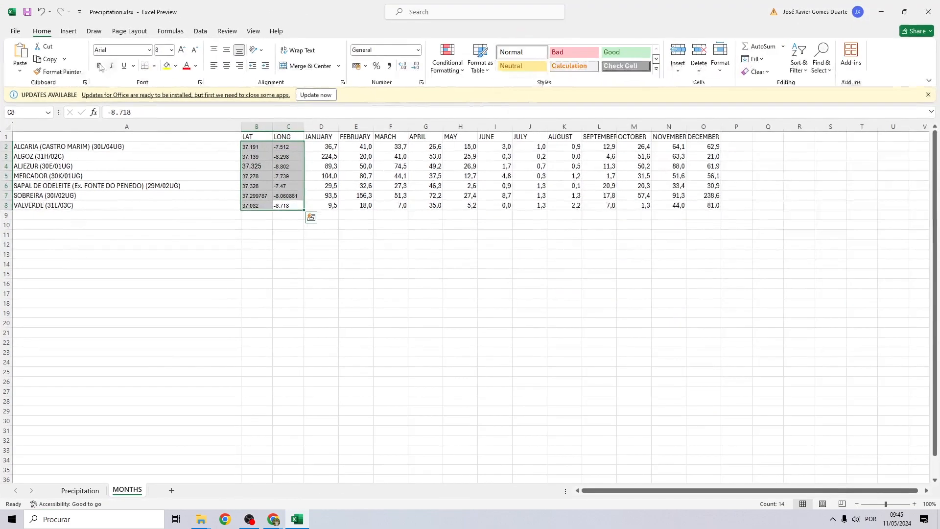
pyautogui.click(149, 50)
pyautogui.scroll(2, 127, 196)
pyautogui.click(123, 91)
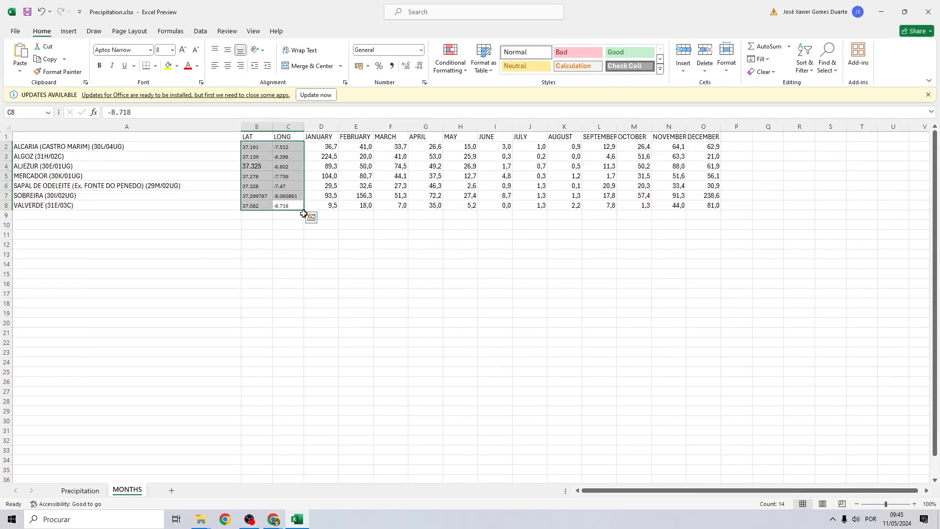
# Increase the font size of the latitude and longitude values in B2:C8 to 11
pyautogui.click(321, 148)
pyautogui.click(358, 158)
pyautogui.click(387, 189)
pyautogui.moveTo(255, 148); pyautogui.dragTo(293, 206)
pyautogui.click(182, 50)
pyautogui.click(183, 50)
pyautogui.click(183, 50)
# Replace all decimal points with commas in B2:C8 and format the coordinates as numbers with four decimals
pyautogui.click(827, 64)
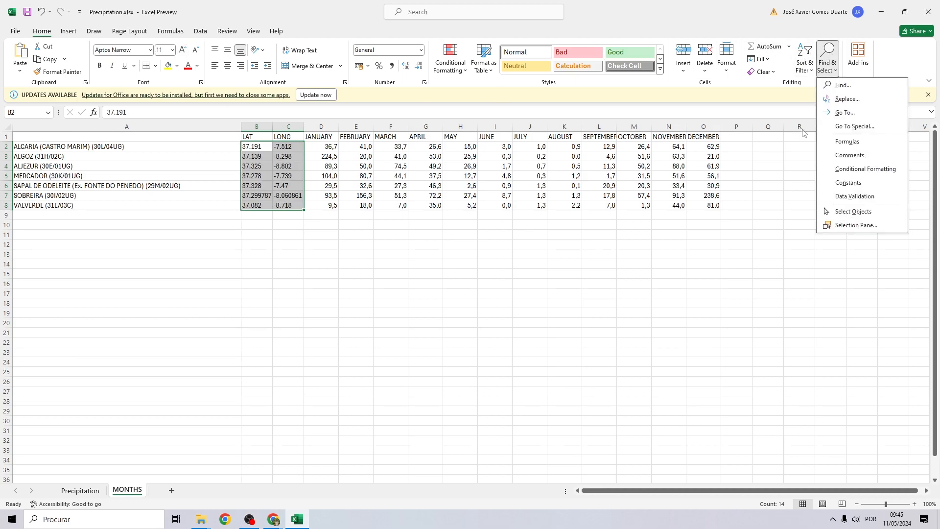
pyautogui.click(843, 104)
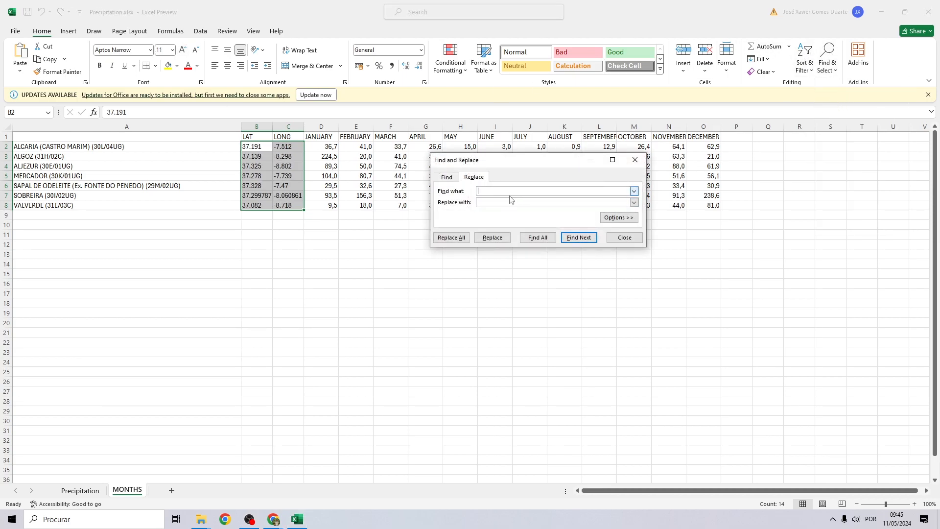
pyautogui.click(451, 237)
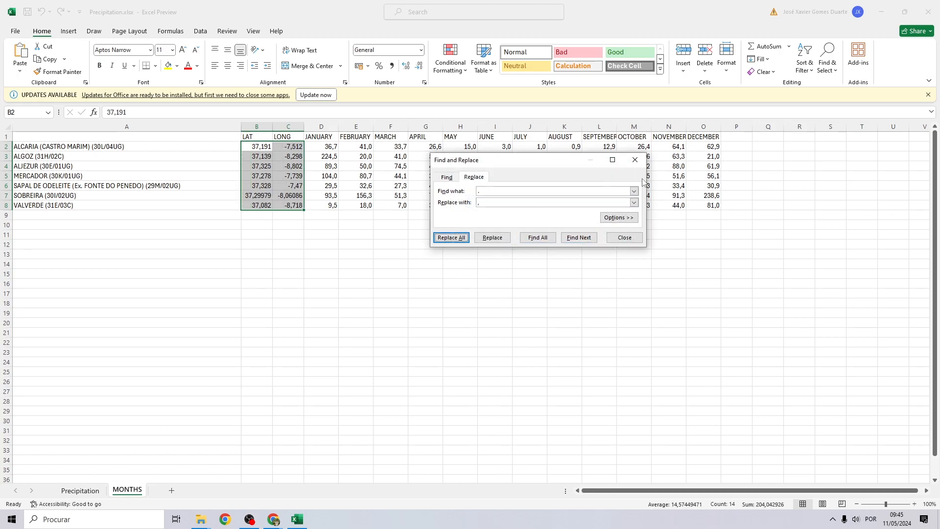
pyautogui.click(635, 160)
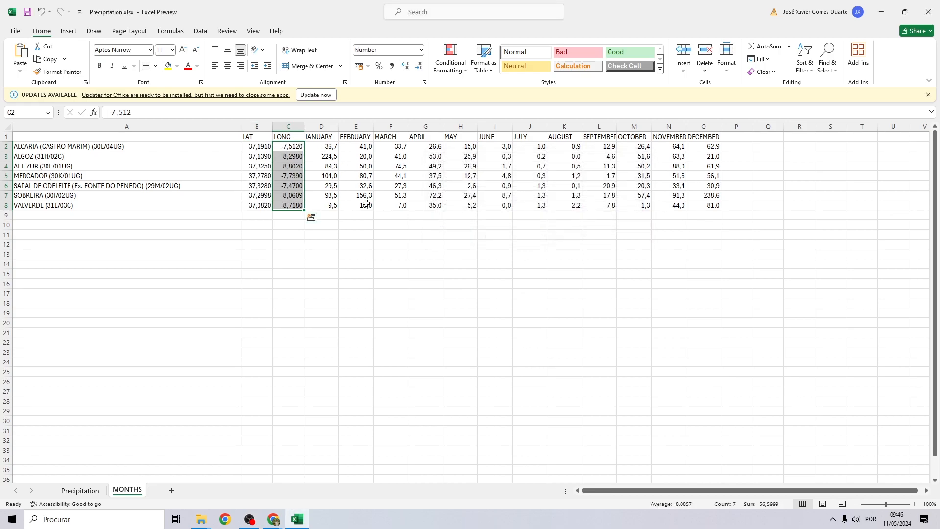
pyautogui.click(366, 205)
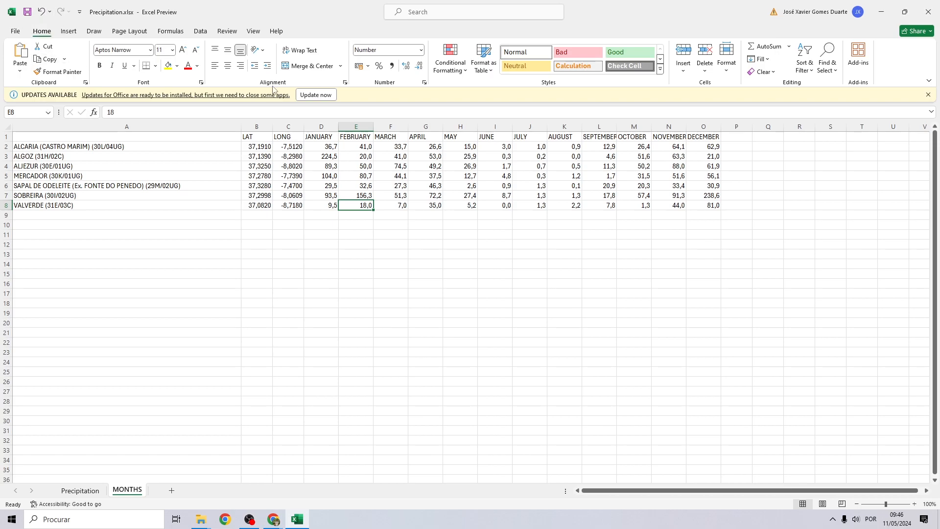
# Close the Precipitation workbook, the SNIRH station list and main page, and the open File Explorer windows
pyautogui.click(930, 11)
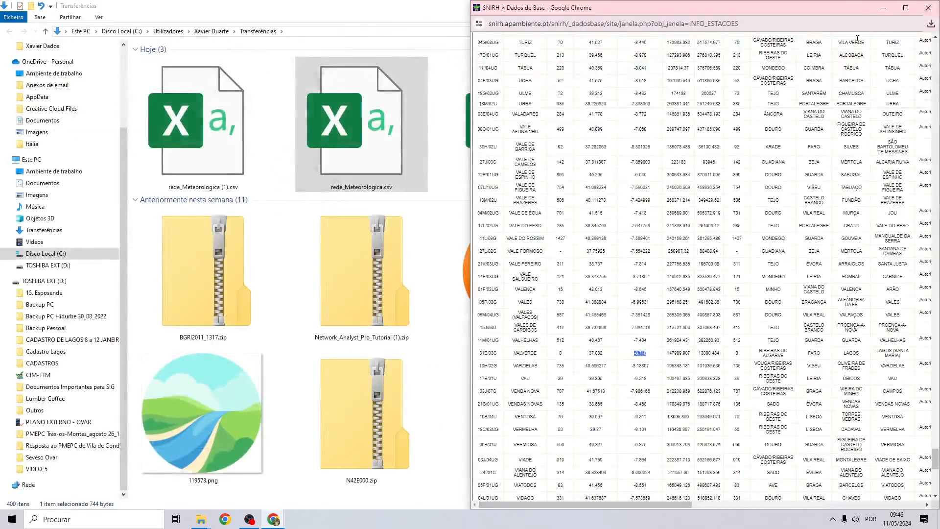
pyautogui.click(936, 10)
pyautogui.click(933, 6)
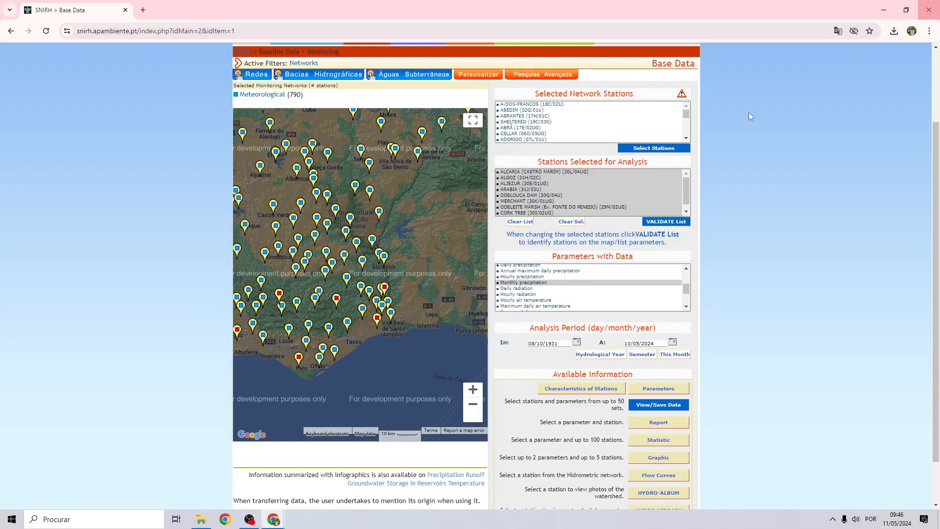
pyautogui.click(930, 8)
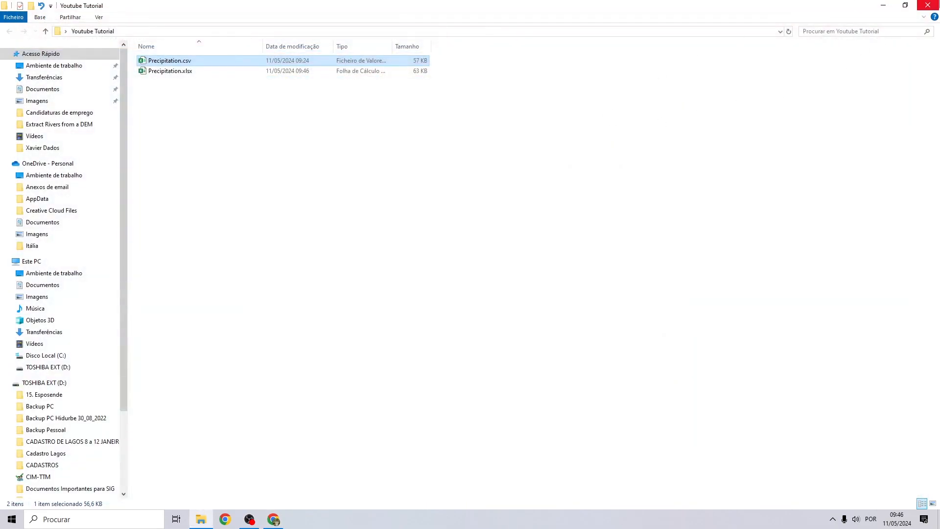
pyautogui.click(929, 6)
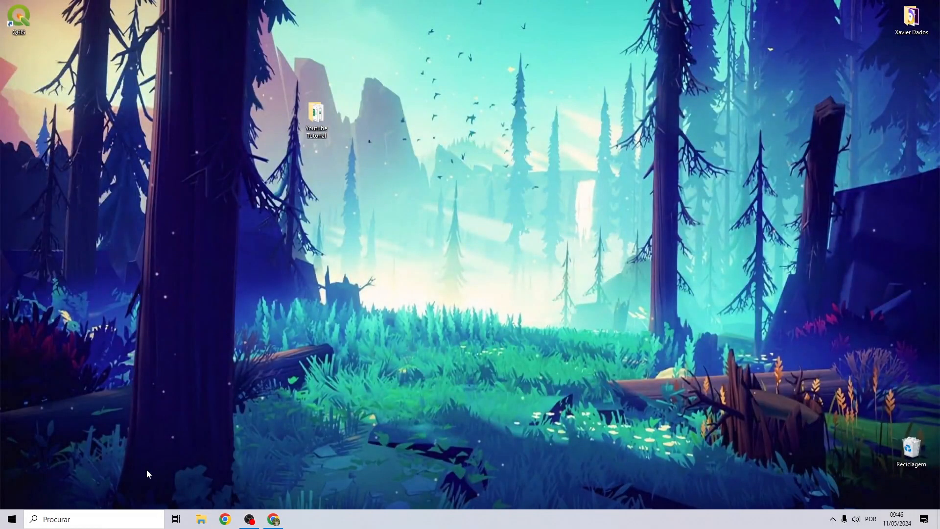
# Launch ArcGIS Pro and close the remaining SNIRH monthly precipitation data window while it loads
pyautogui.click(12, 521)
pyautogui.write('ARCG')
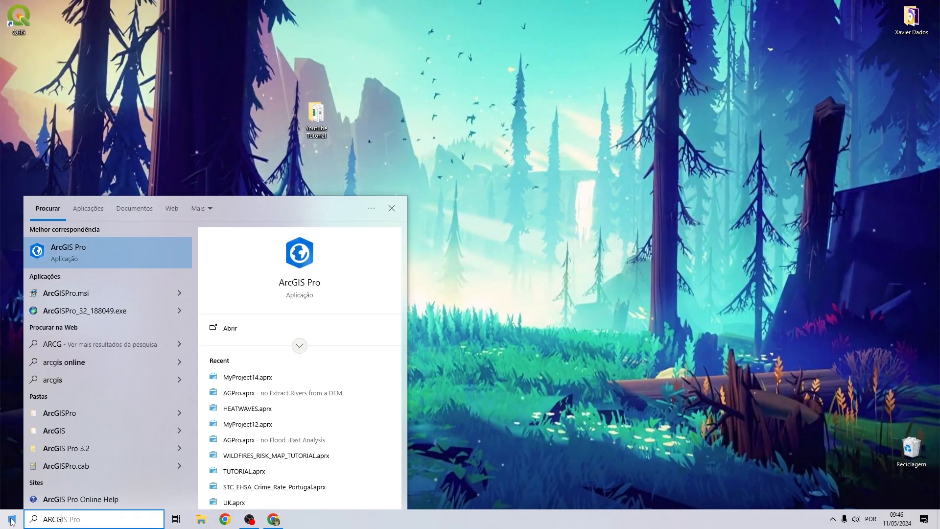
pyautogui.click(73, 257)
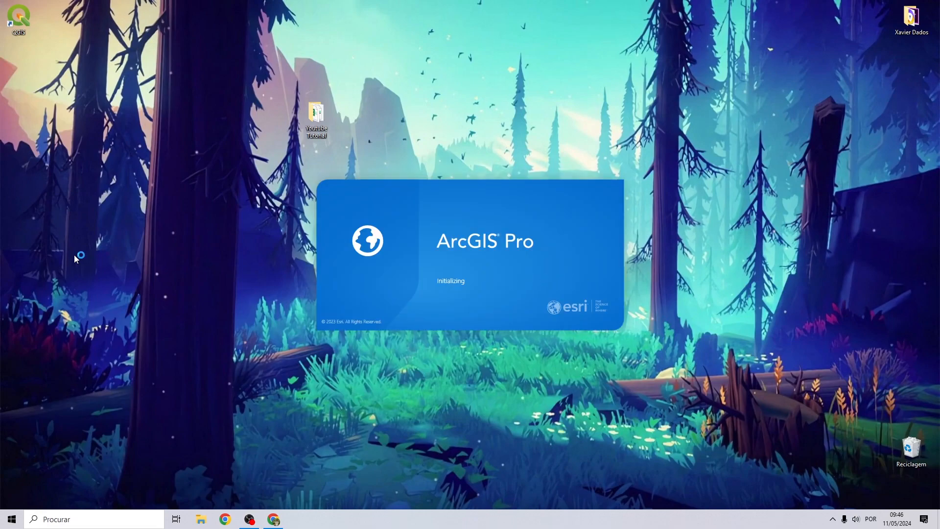
pyautogui.click(273, 518)
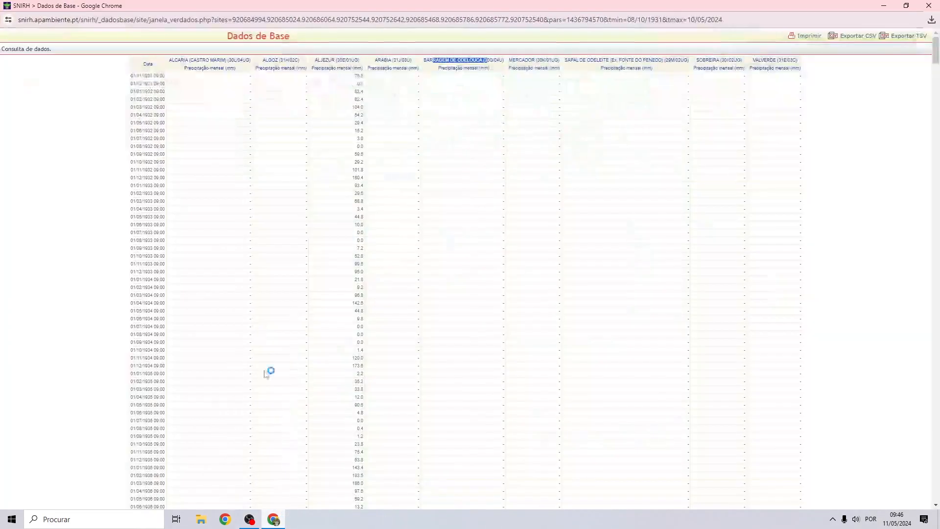
pyautogui.click(929, 6)
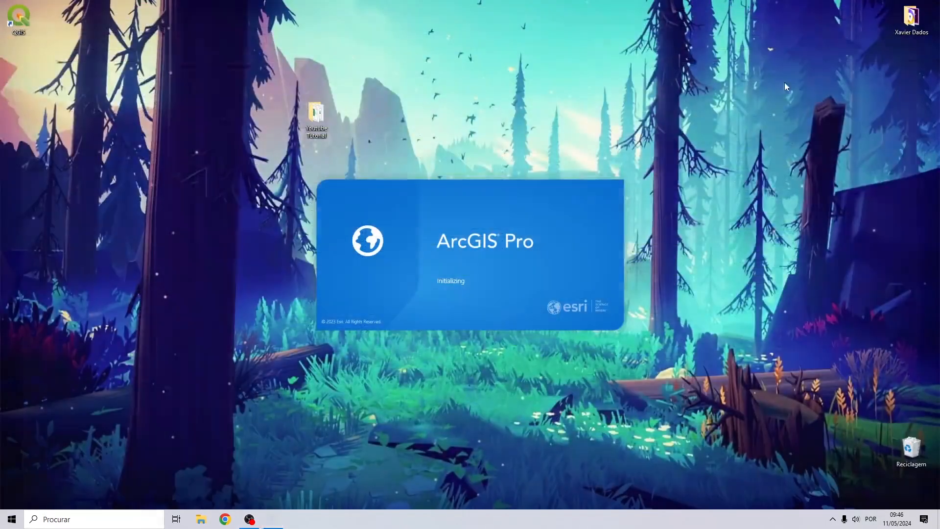
# Search the web in Chrome for "diva gis download" and open the DIVA-GIS Download data by country page
pyautogui.click(224, 519)
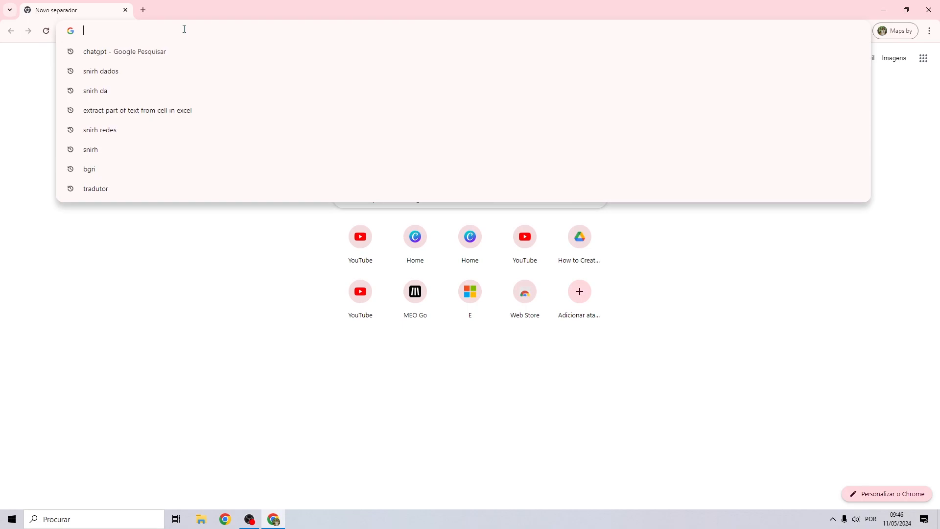
pyautogui.write('DIVA G')
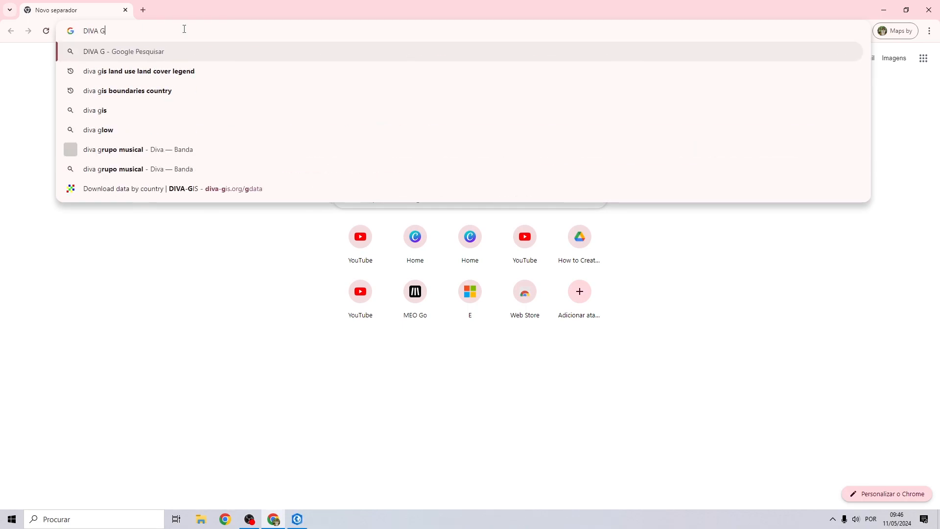
pyautogui.write('IS DOWNL')
pyautogui.press('Return')
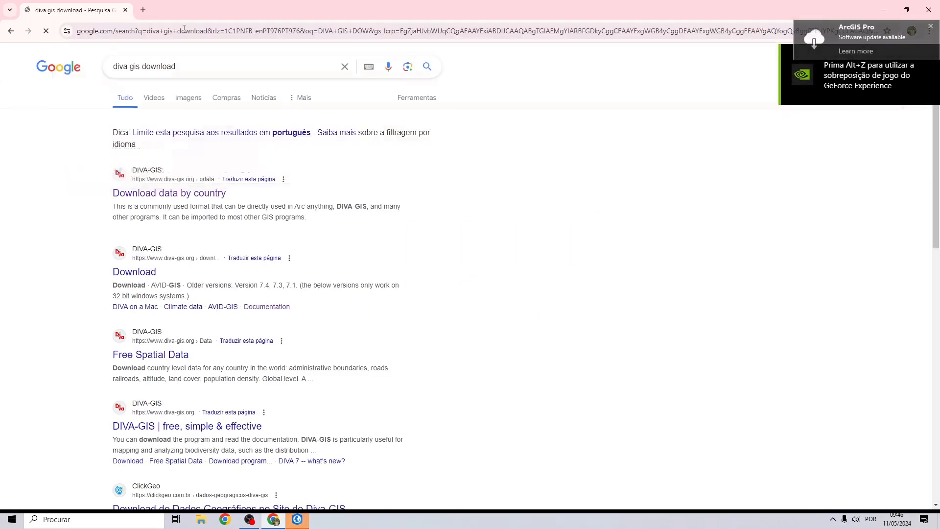
pyautogui.click(148, 194)
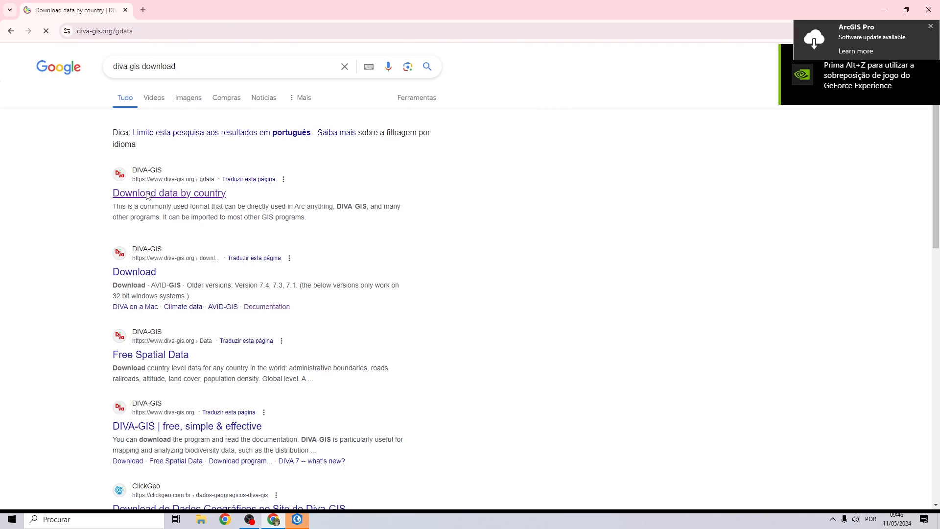
# Choose Portugal with the Administrative areas subject on DIVA-GIS and try to download the dataset
pyautogui.click(284, 214)
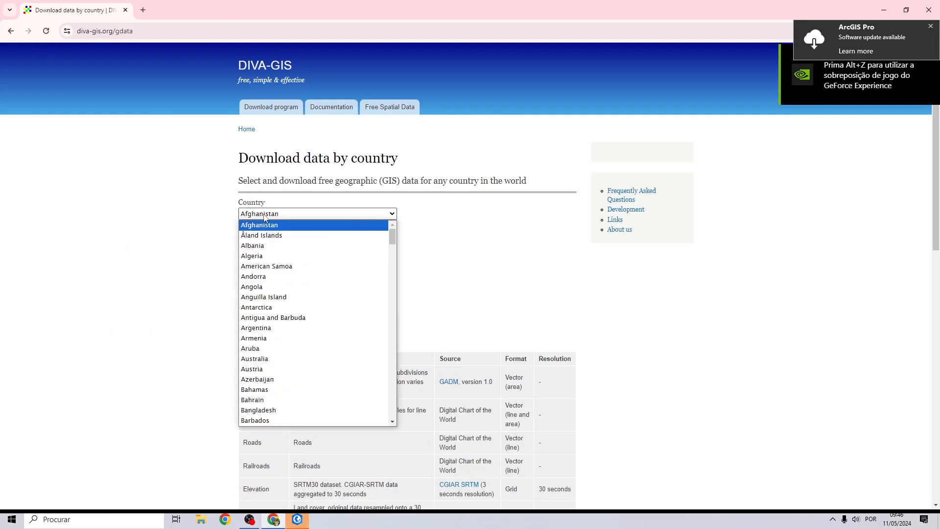
pyautogui.write('por')
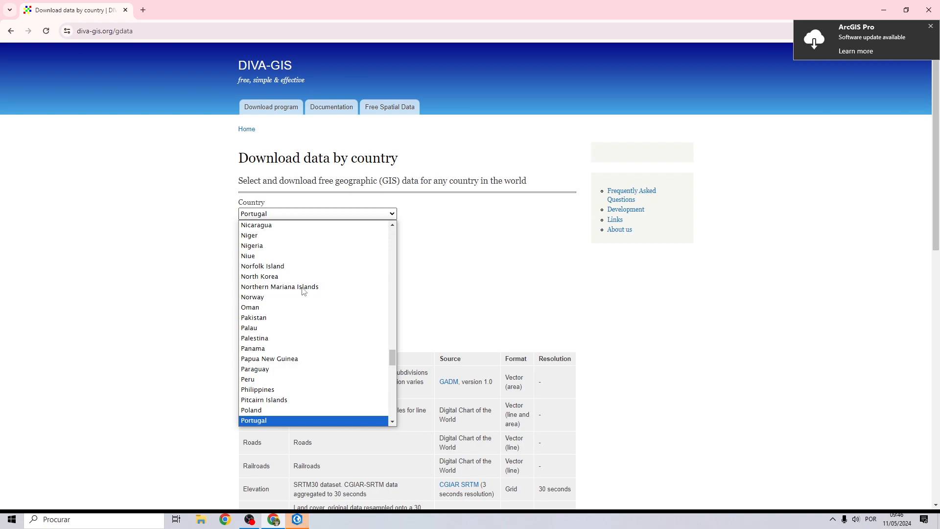
pyautogui.click(268, 420)
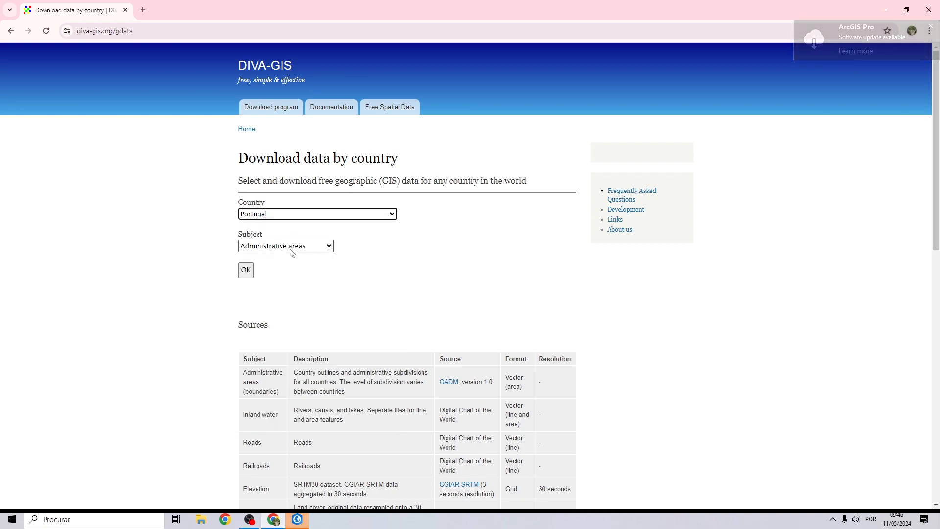
pyautogui.click(246, 270)
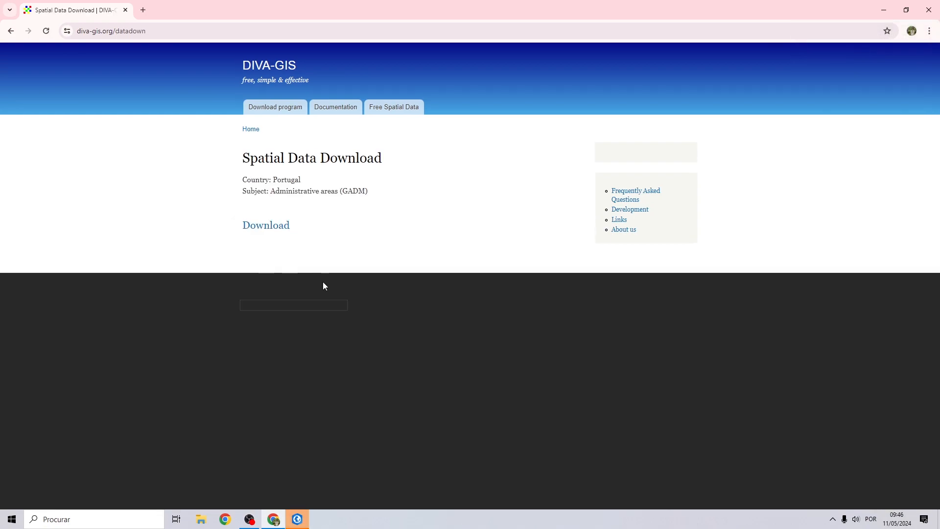
pyautogui.click(275, 226)
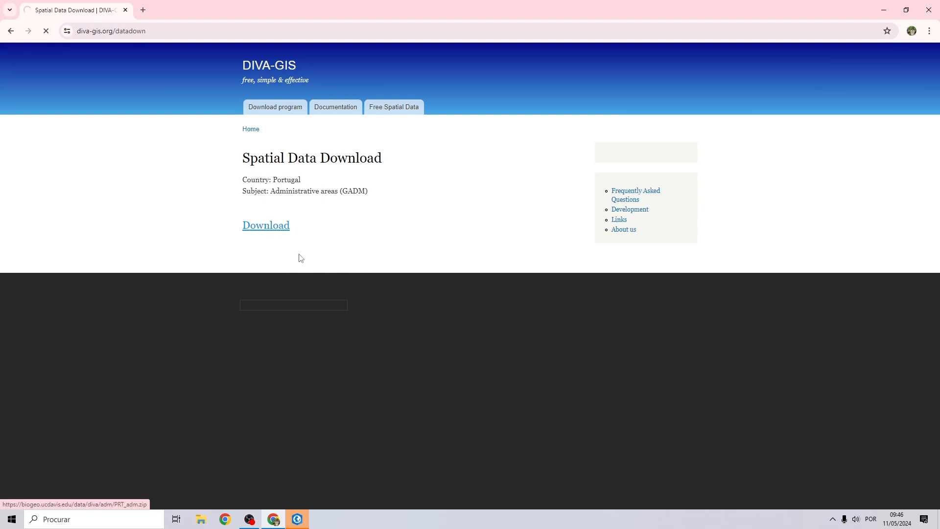
# Switch to ArcGIS Pro and create a new Map project named PRECIPITATION in the desktop folder (Ambiente de trabalho)
pyautogui.moveTo(301, 527)
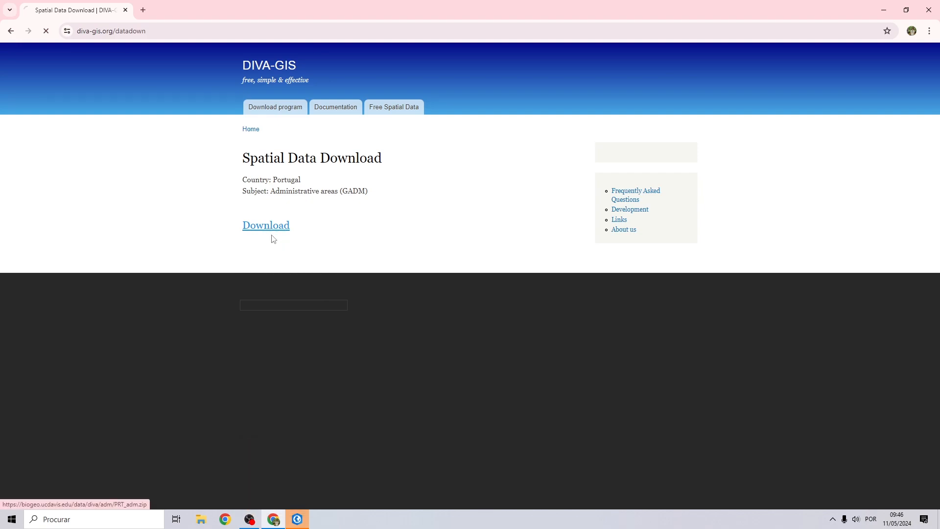
pyautogui.click(296, 519)
pyautogui.click(128, 117)
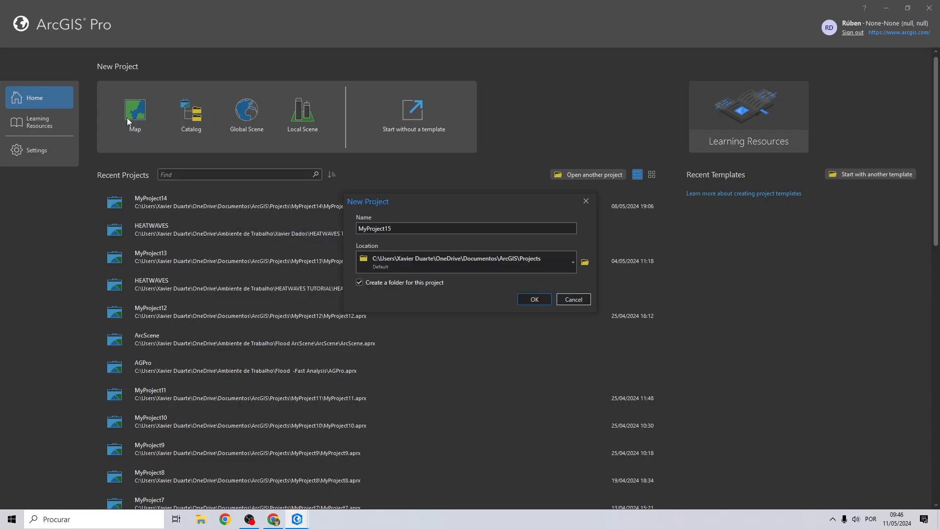
pyautogui.click(585, 262)
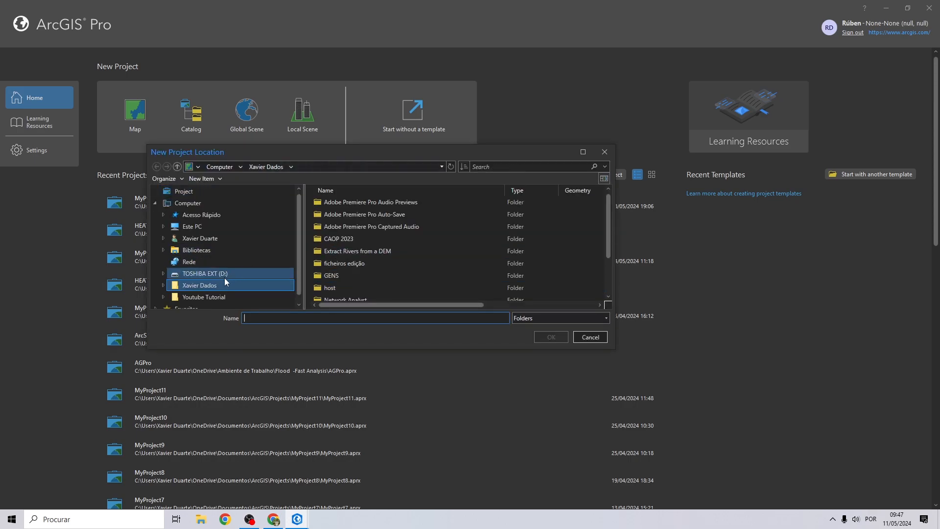
pyautogui.click(216, 227)
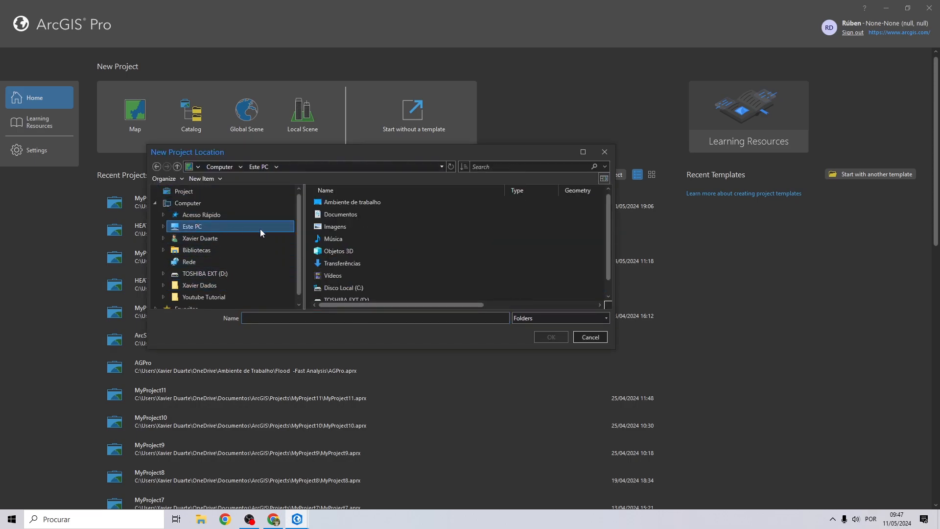
pyautogui.click(348, 201)
pyautogui.click(551, 337)
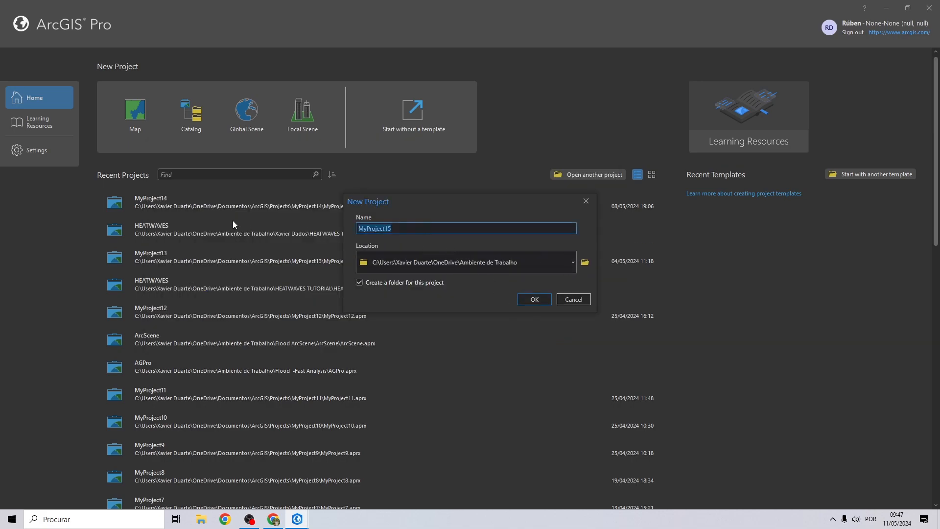
pyautogui.write('PRECIPITATION')
pyautogui.click(528, 299)
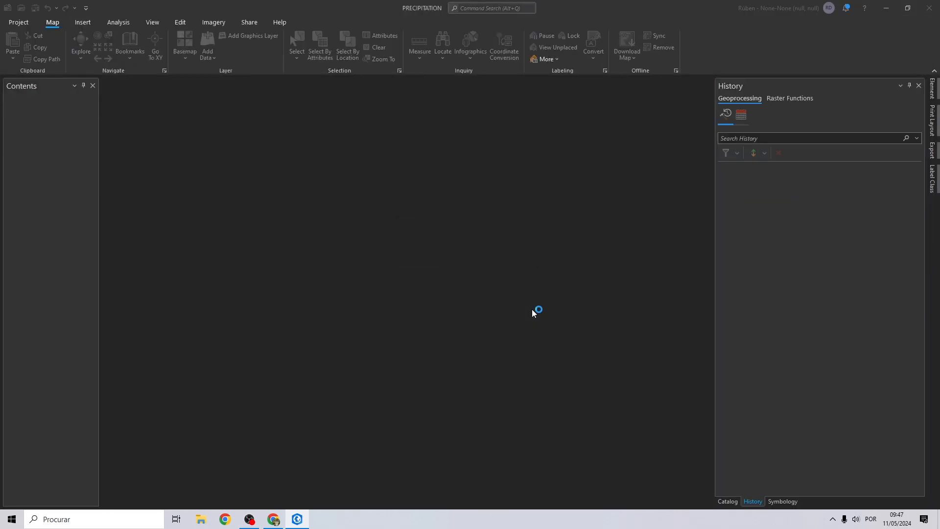
# Switch to Chrome, search the web for "CAOP" and open the Direção-Geral do Território page Carta Administrativa Oficial de Portugal
pyautogui.click(279, 517)
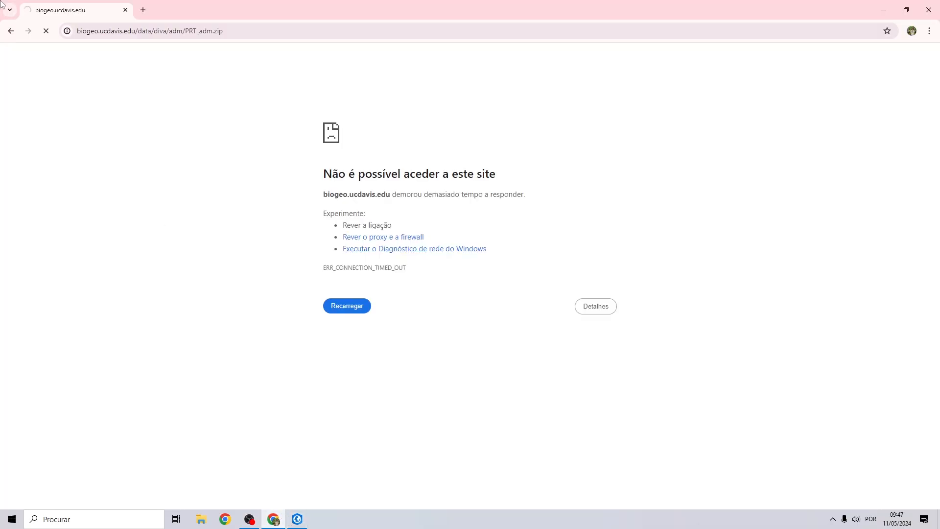
pyautogui.click(11, 31)
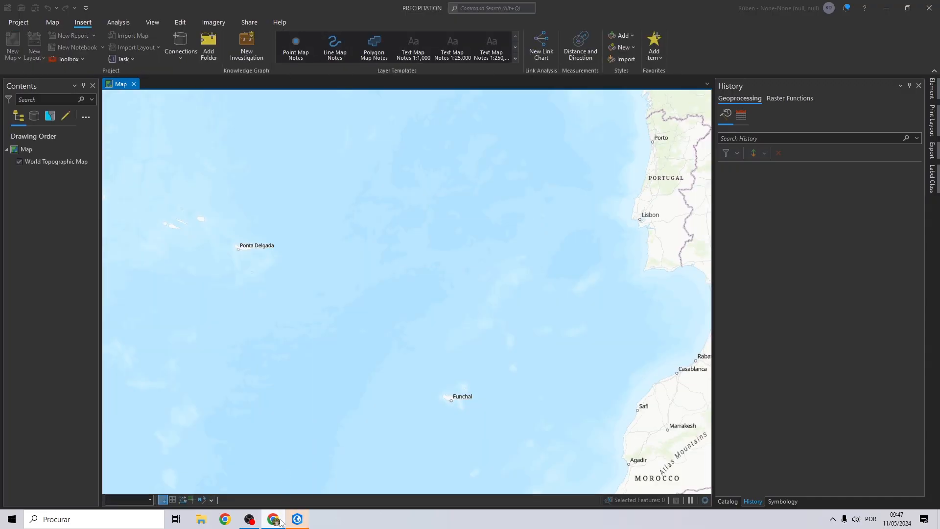
pyautogui.click(274, 519)
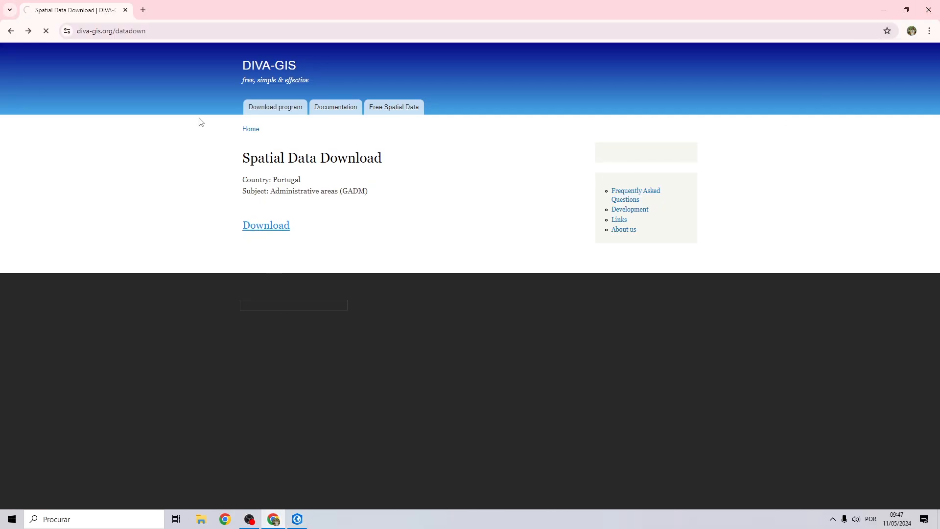
pyautogui.click(143, 32)
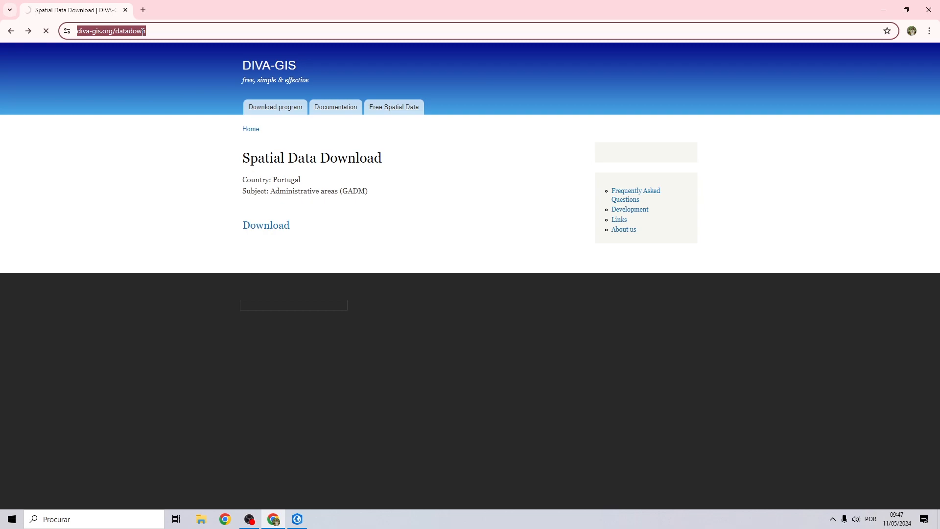
pyautogui.write('CAOPP')
pyautogui.press('BackSpace')
pyautogui.press('Return')
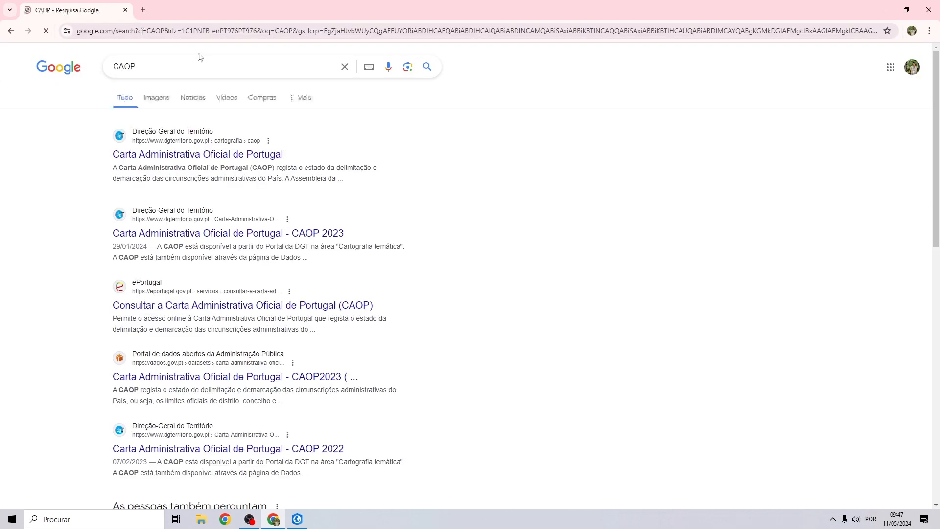
pyautogui.click(174, 154)
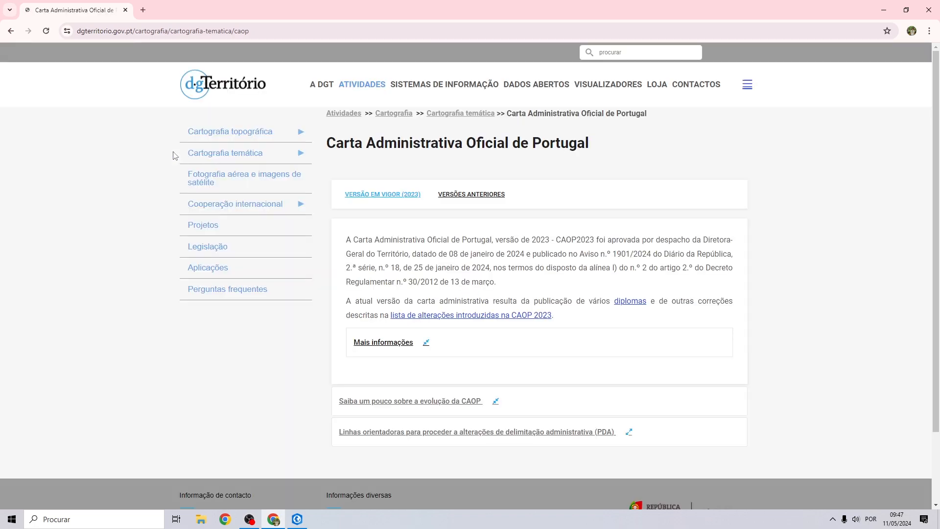
# Expand Mais informações for CAOP 2023 and download the Continente Shapefile
pyautogui.scroll(-3, 351, 231)
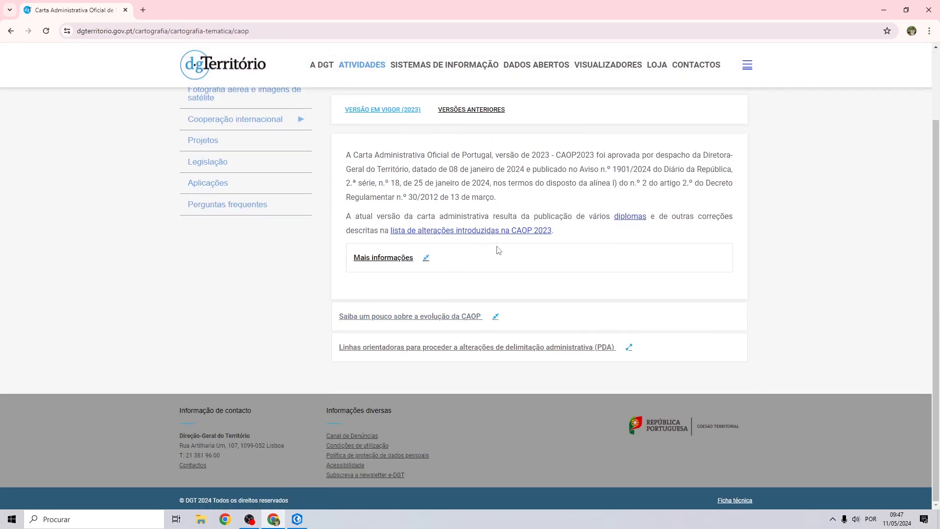
pyautogui.click(419, 258)
pyautogui.scroll(-5, 444, 257)
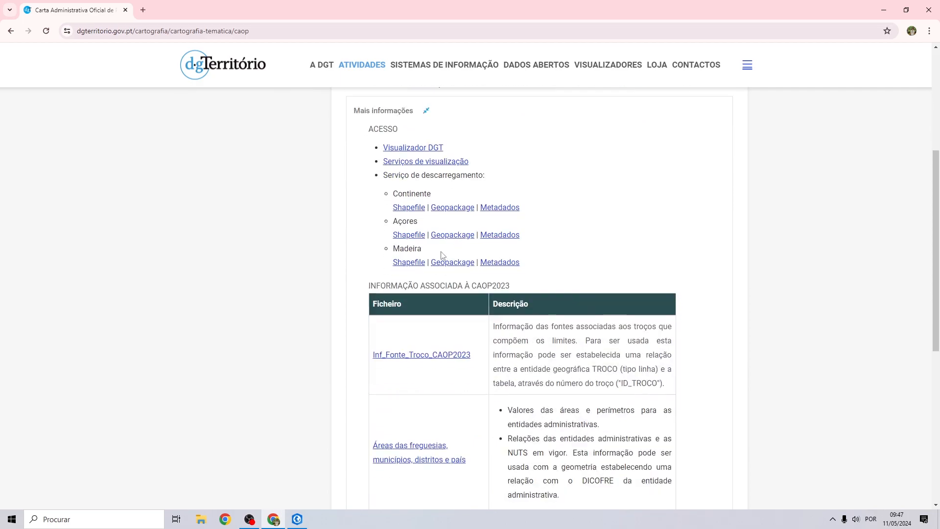
pyautogui.scroll(-2, 441, 254)
pyautogui.scroll(3, 440, 251)
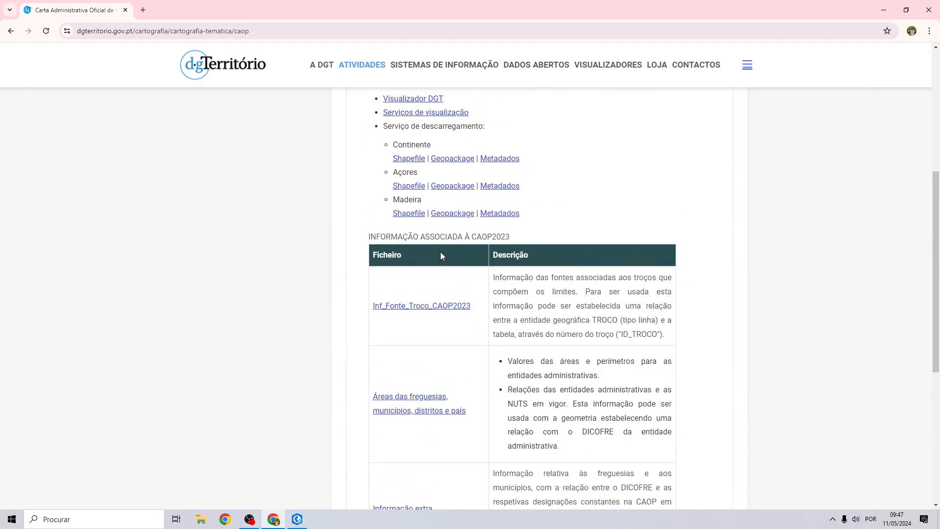
pyautogui.click(410, 159)
# Switch to ArcGIS Pro and add a folder connection to the Youtube Tutorial folder in Ambiente de trabalho
pyautogui.click(298, 519)
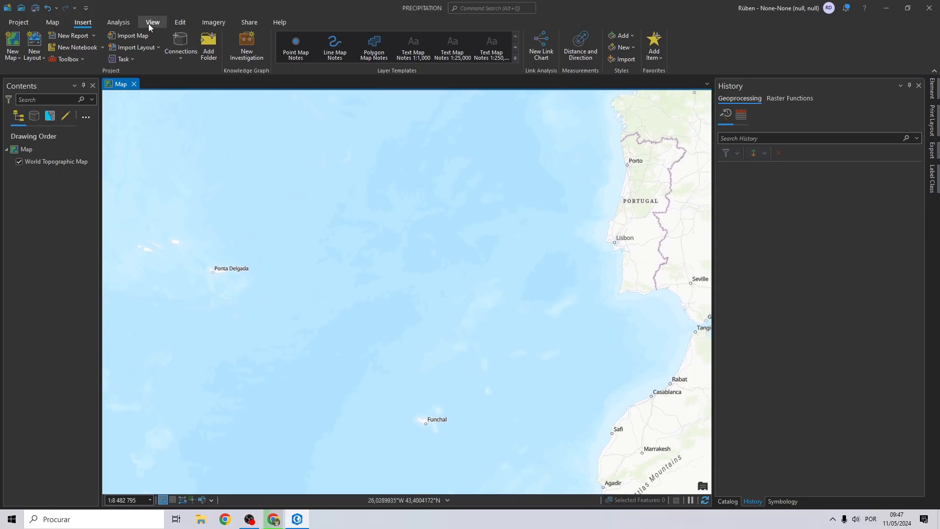
pyautogui.click(115, 24)
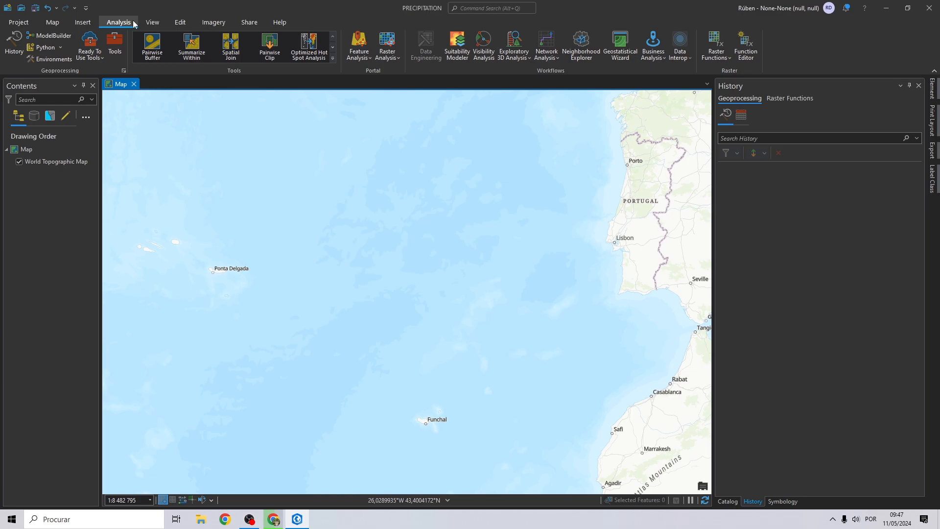
pyautogui.click(152, 22)
pyautogui.click(158, 39)
pyautogui.click(725, 177)
pyautogui.rightClick(746, 177)
pyautogui.click(751, 183)
pyautogui.click(363, 204)
pyautogui.doubleClick(363, 204)
pyautogui.click(338, 205)
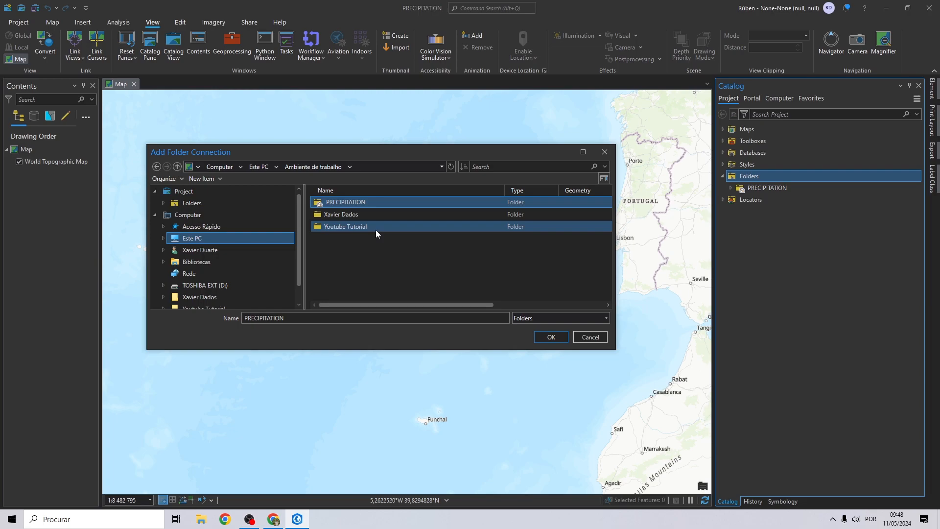
pyautogui.click(352, 228)
pyautogui.click(552, 339)
# Add the MONTHS$ sheet of Precipitation.xlsx to the map as a standalone table and check its records
pyautogui.click(730, 200)
pyautogui.click(754, 212)
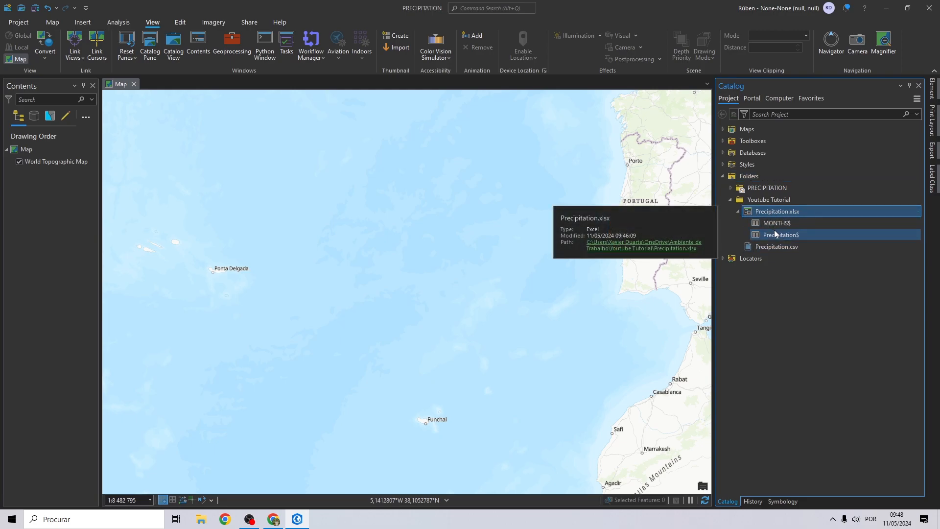
pyautogui.click(768, 221)
pyautogui.moveTo(774, 223); pyautogui.dragTo(52, 175)
pyautogui.rightClick(36, 185)
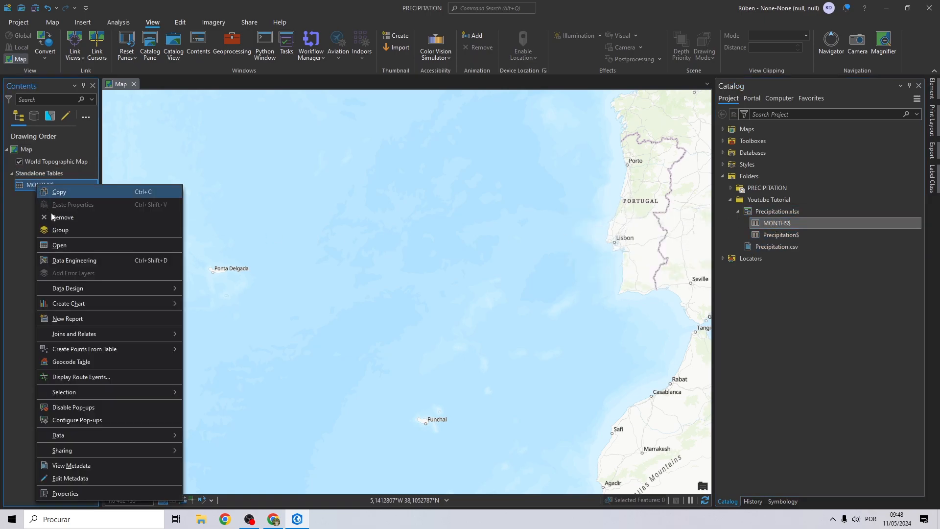
pyautogui.click(62, 246)
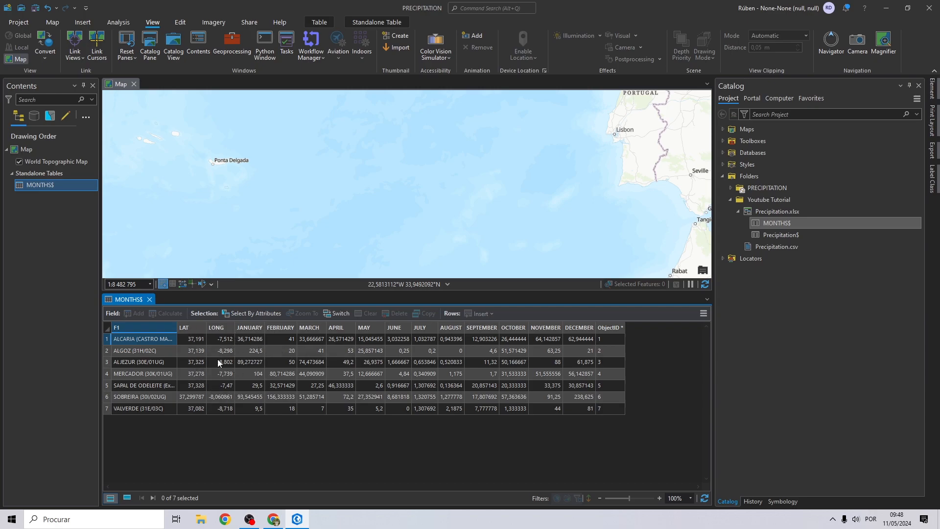
pyautogui.click(156, 303)
# Extract the downloaded CAOP_Continente_2023-shp (1).zip into the Youtube Tutorial desktop folder and close the File Explorer and Chrome windows
pyautogui.click(274, 520)
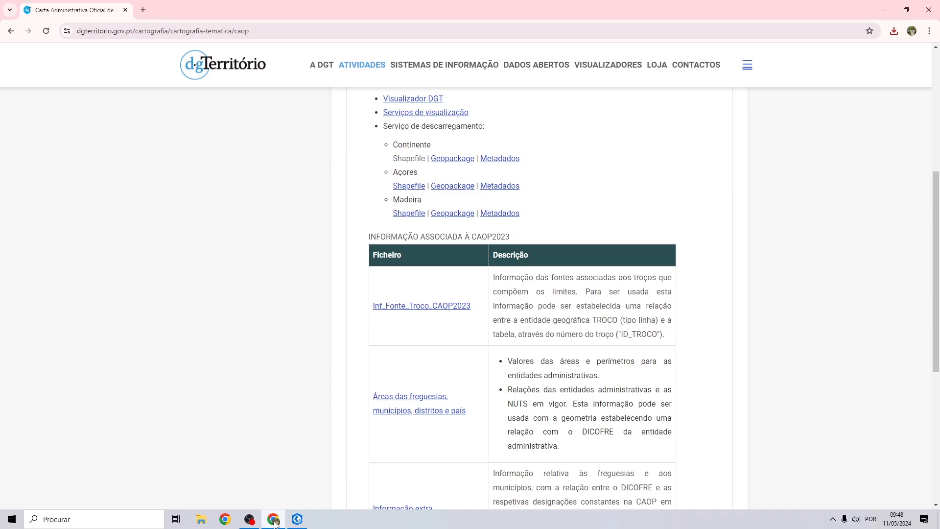
pyautogui.click(895, 31)
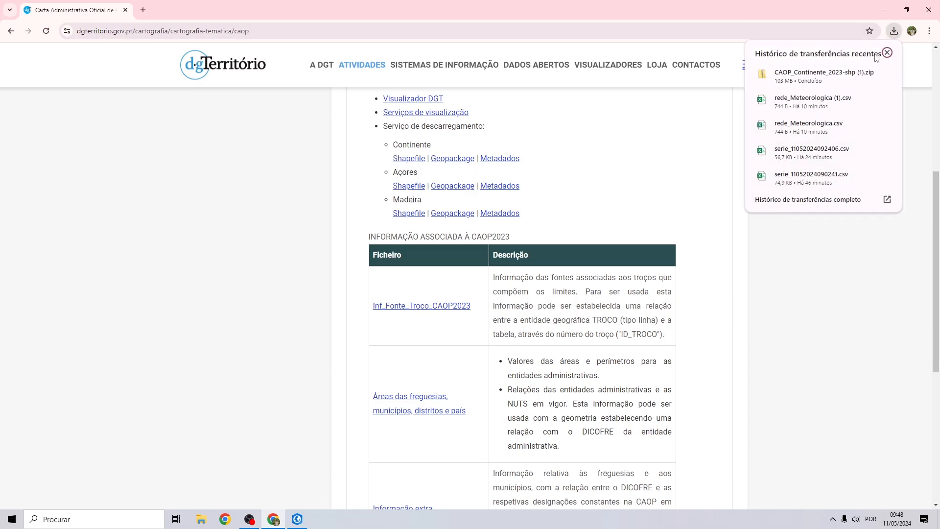
pyautogui.click(864, 75)
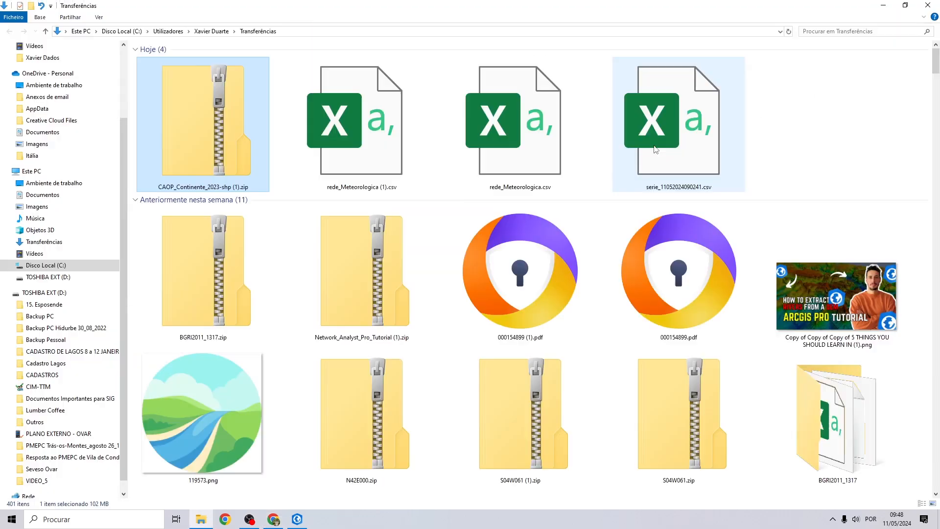
pyautogui.rightClick(210, 138)
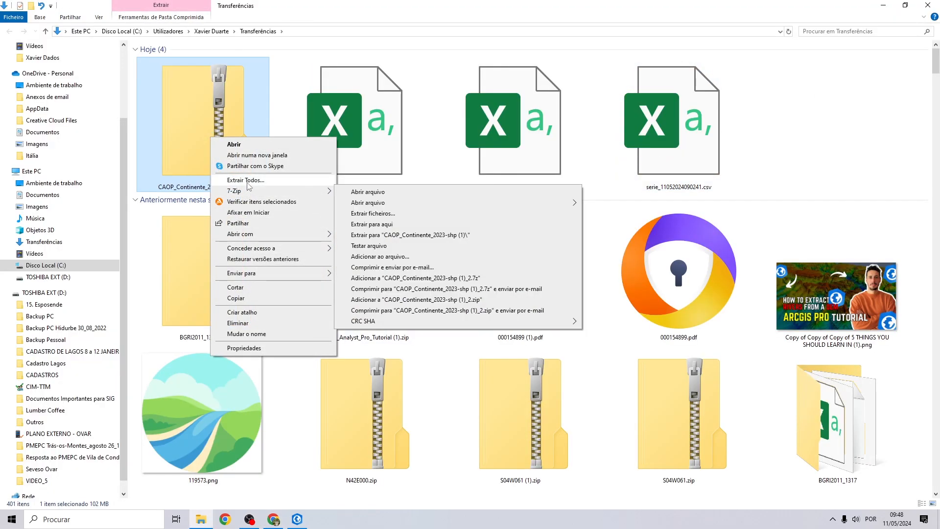
pyautogui.click(246, 180)
pyautogui.click(573, 219)
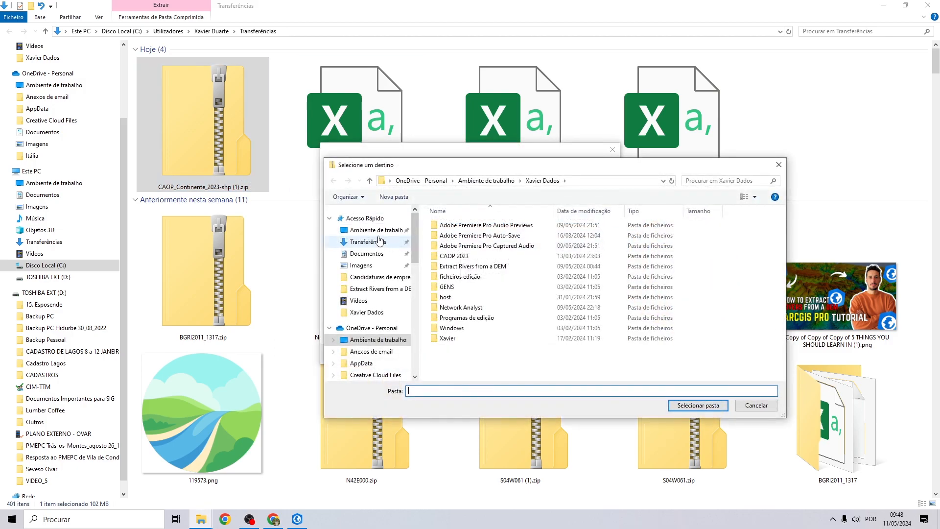
pyautogui.click(566, 244)
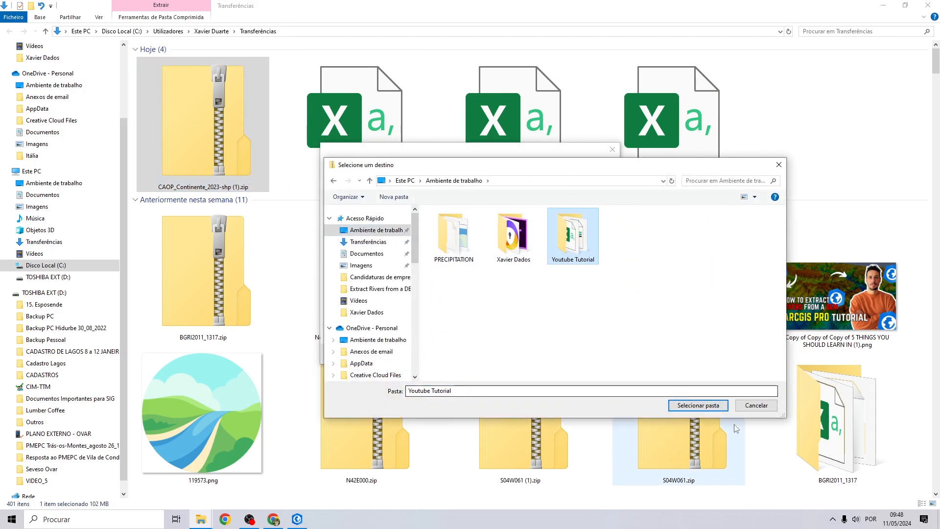
pyautogui.press('Return')
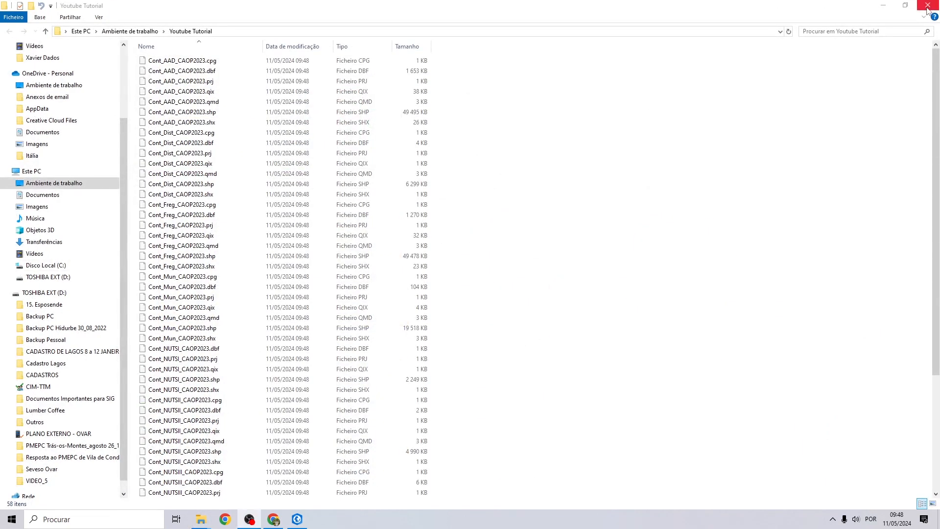
pyautogui.click(928, 5)
pyautogui.click(928, 5)
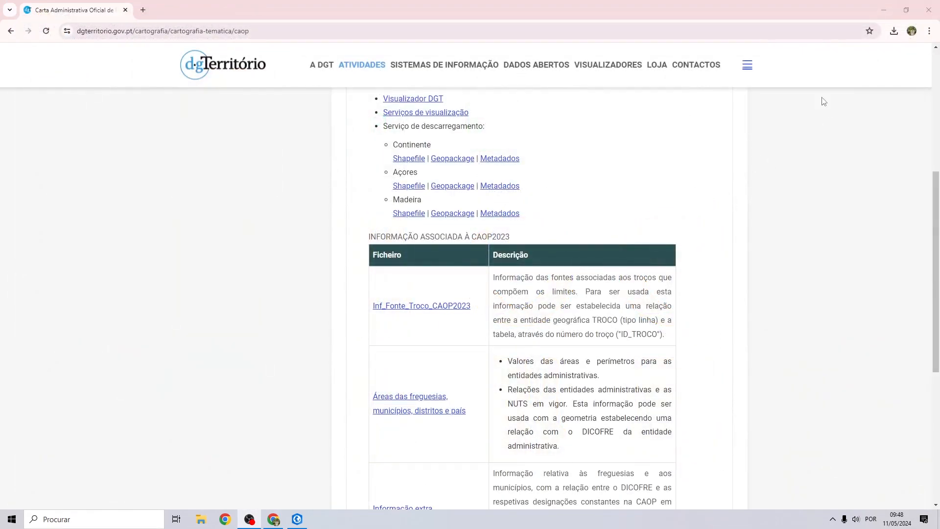
pyautogui.click(929, 6)
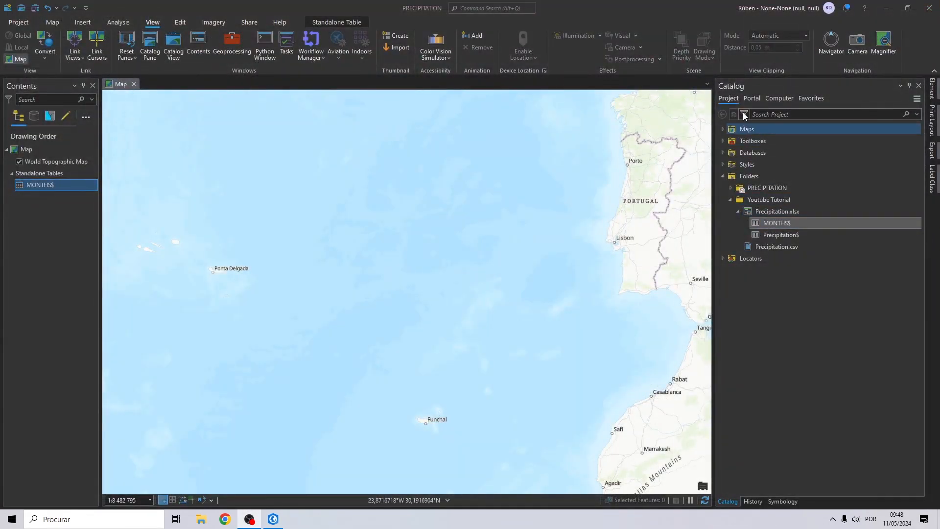
# Refresh the Youtube Tutorial folder connection in ArcGIS Pro and add Cont_NUTSIII_CAOP2023.shp to the map
pyautogui.click(730, 201)
pyautogui.click(730, 201)
pyautogui.rightClick(768, 200)
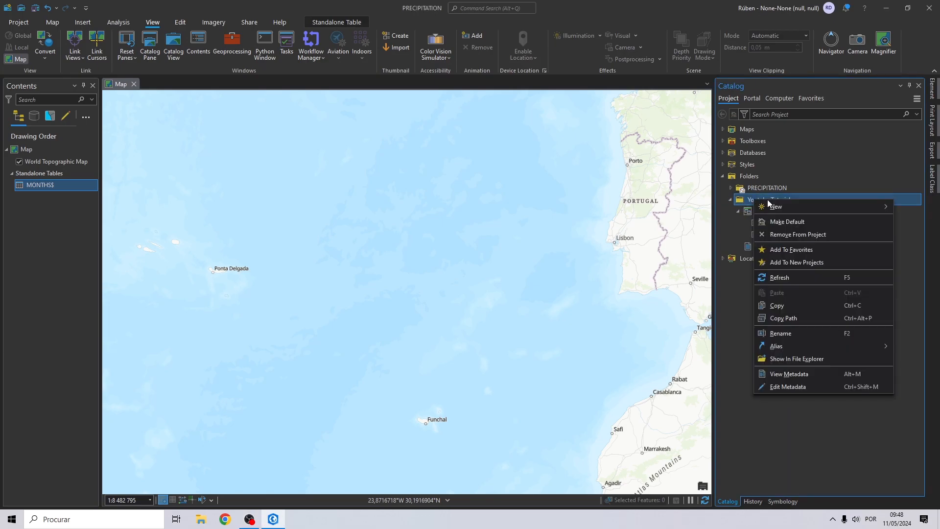
pyautogui.click(780, 277)
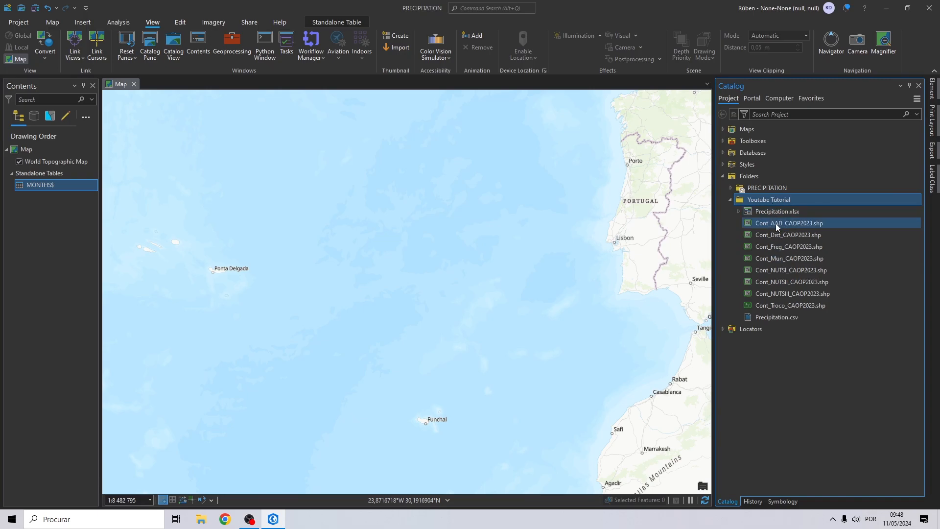
pyautogui.click(783, 296)
pyautogui.moveTo(786, 292); pyautogui.dragTo(58, 162)
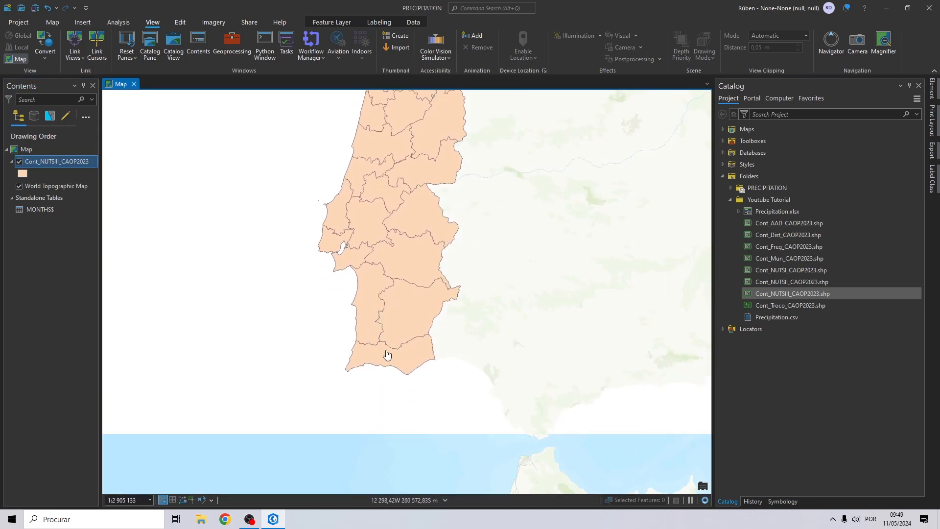
# Select the southernmost NUTS III region and export it to the Youtube Tutorial folder as a feature class named ALGARVE
pyautogui.click(59, 23)
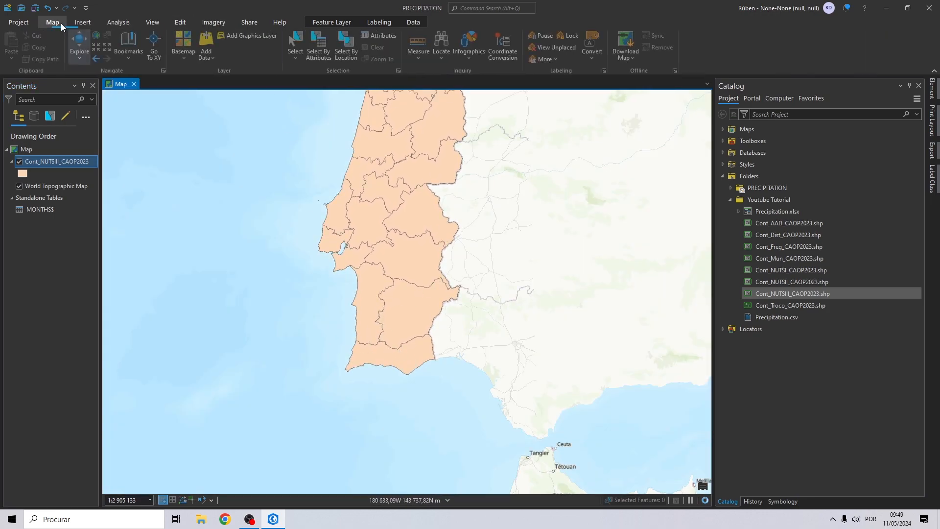
pyautogui.click(295, 41)
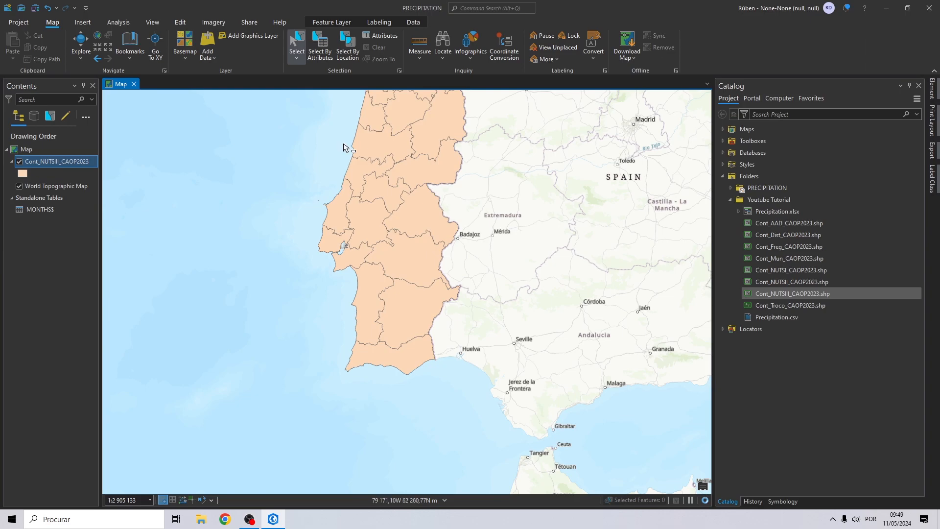
pyautogui.click(408, 365)
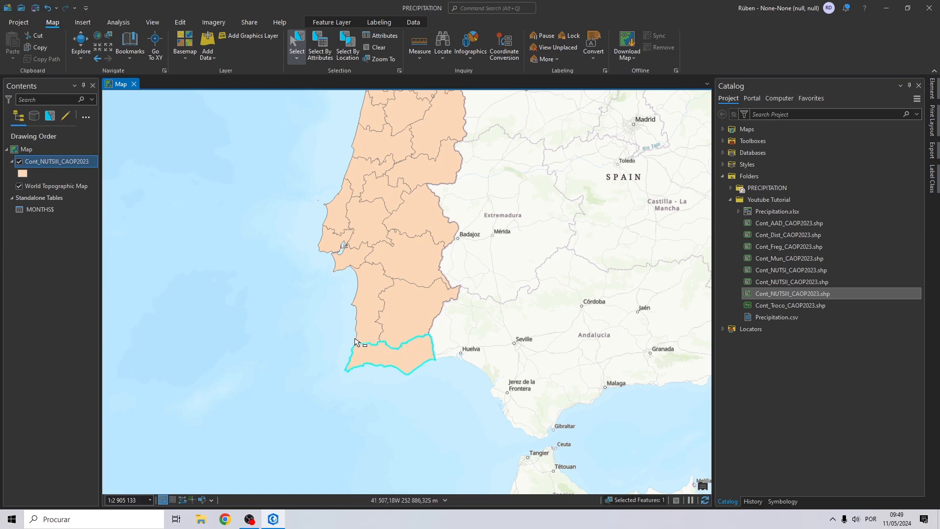
pyautogui.click(44, 163)
pyautogui.rightClick(44, 163)
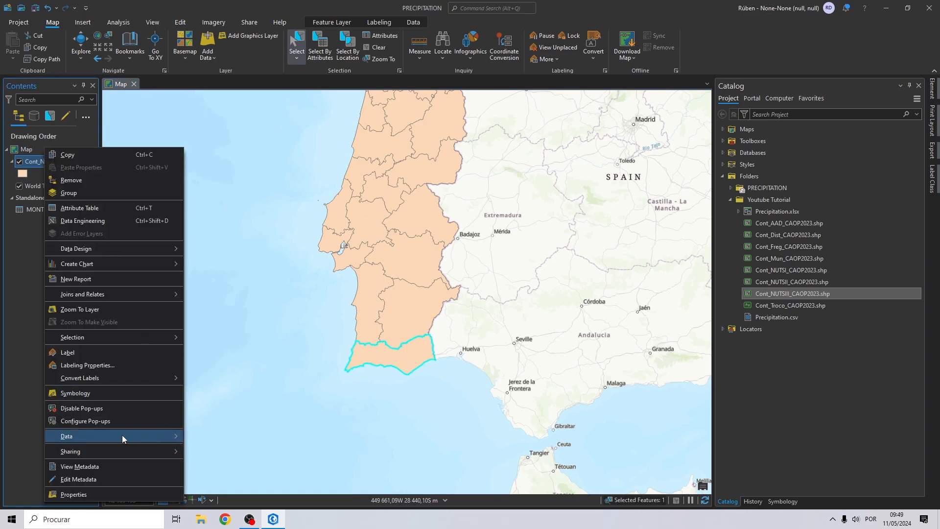
pyautogui.moveTo(122, 435)
pyautogui.click(218, 437)
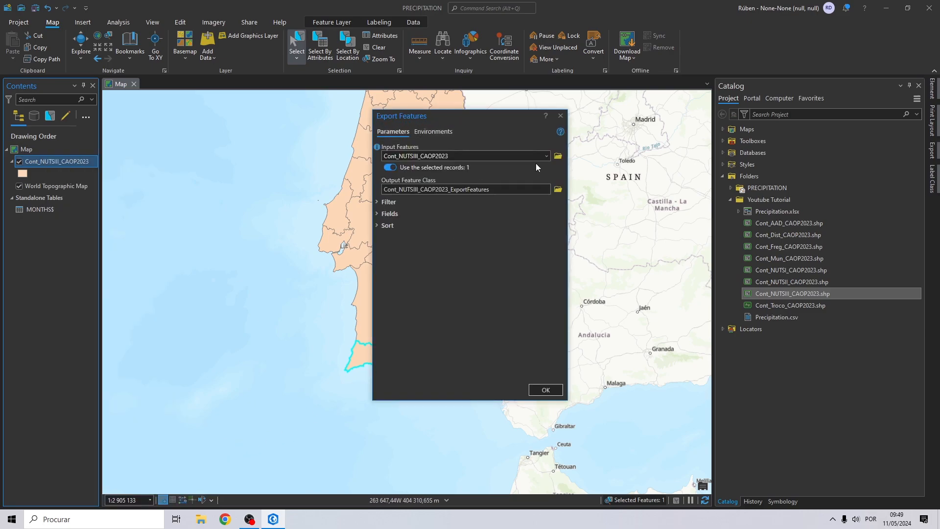
pyautogui.click(558, 190)
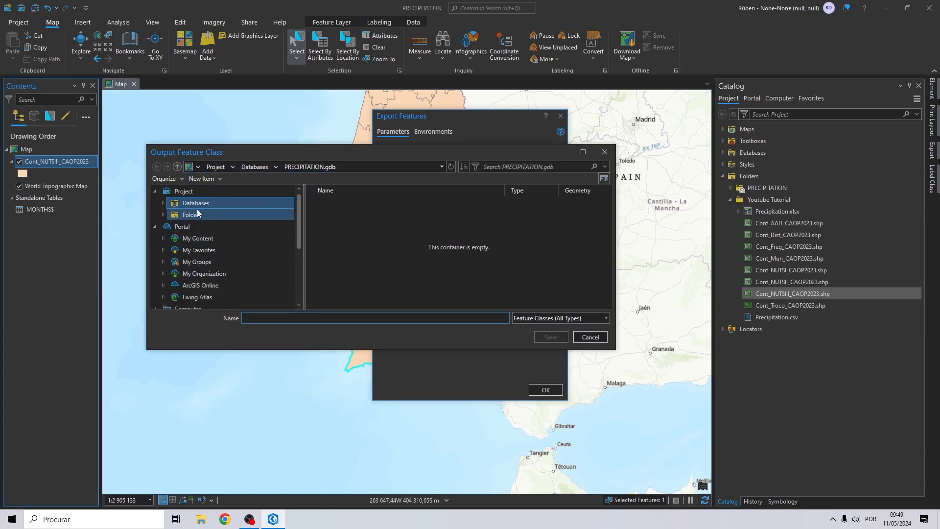
pyautogui.click(214, 216)
pyautogui.doubleClick(324, 216)
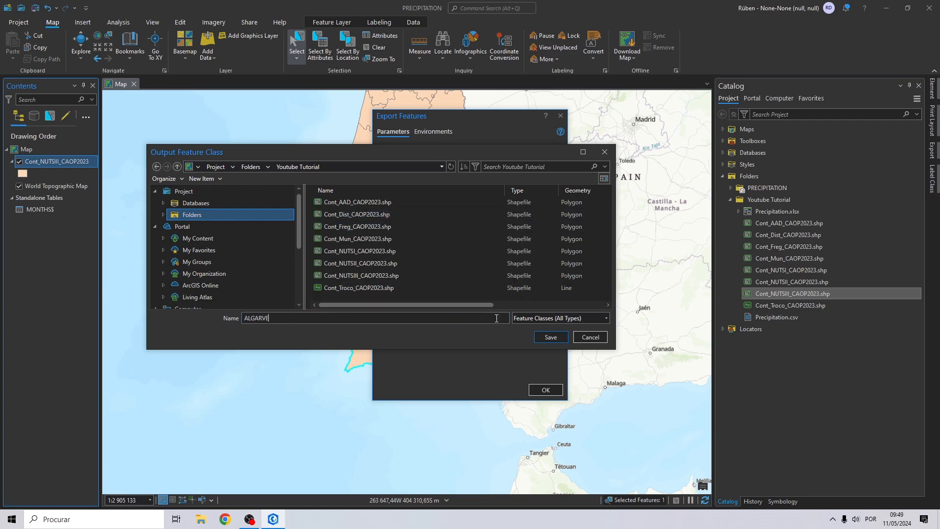
pyautogui.click(550, 337)
pyautogui.click(546, 389)
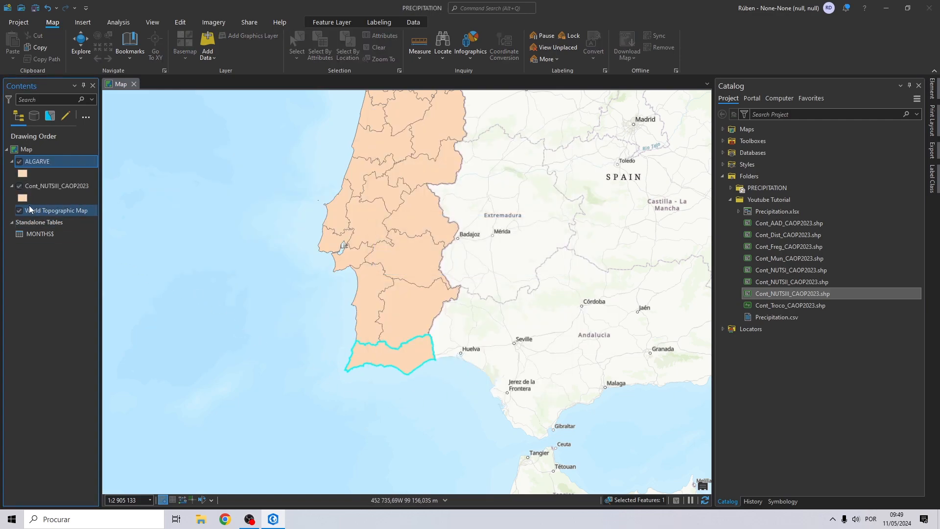
# Remove the Cont_NUTSIII_CAOP2023 layer from the map
pyautogui.rightClick(47, 187)
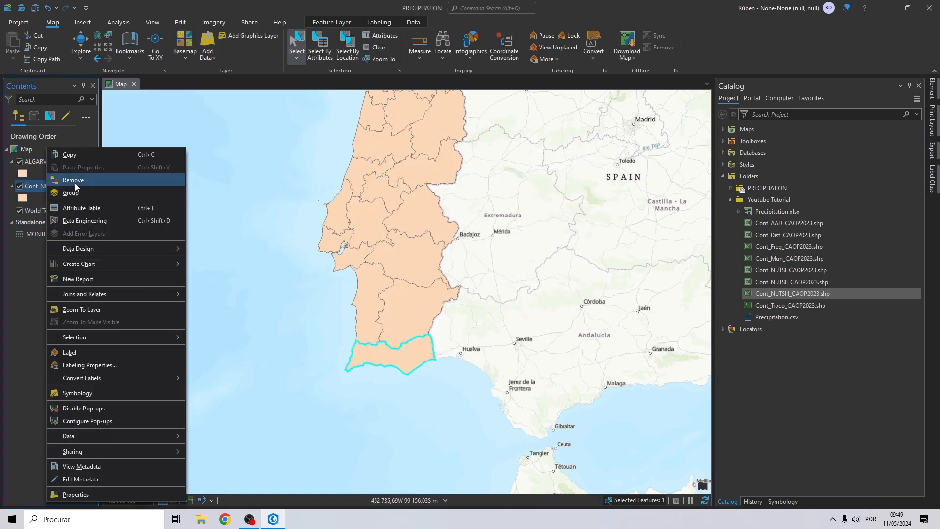
pyautogui.click(75, 180)
pyautogui.rightClick(59, 184)
pyautogui.click(88, 179)
pyautogui.click(80, 212)
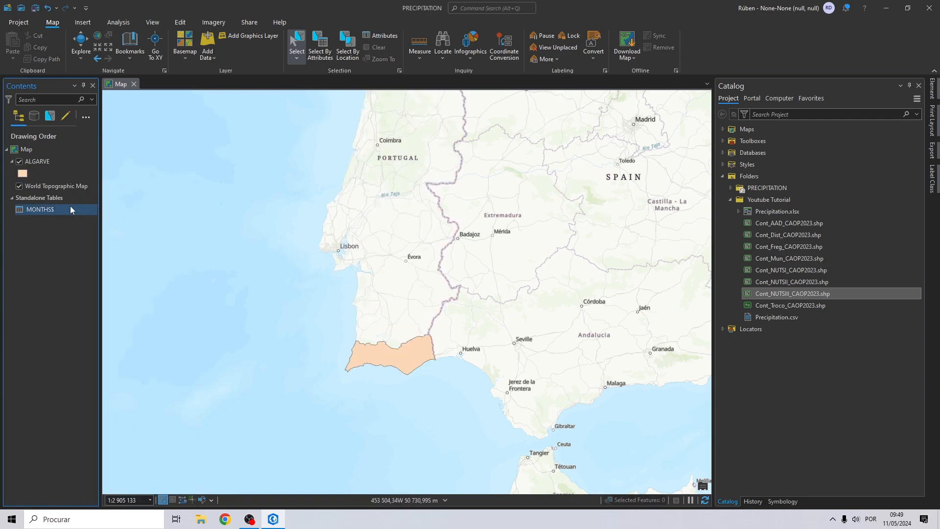
# Convert the MONTHS$ table to points with XY Table To Point, using LONG and LAT in GCS_WGS_1984, saved as STATIONS in the Youtube Tutorial folder
pyautogui.rightClick(20, 211)
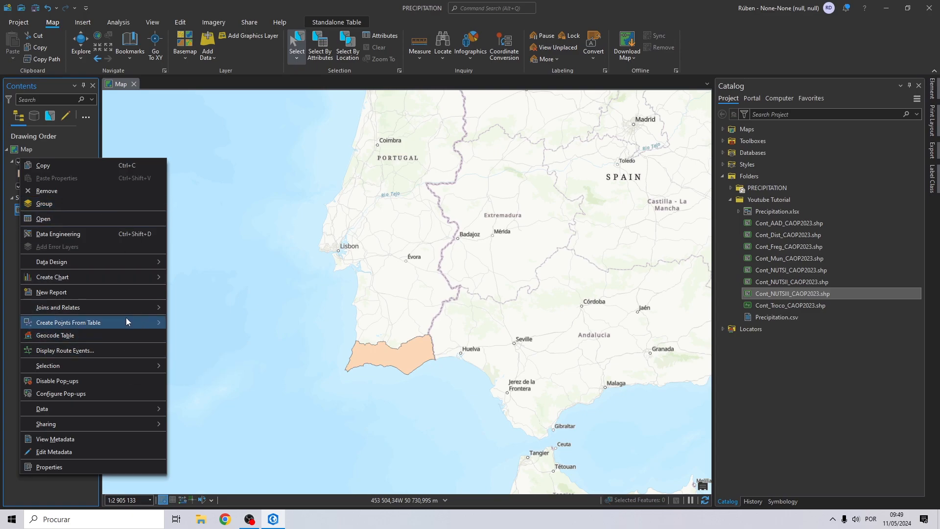
pyautogui.moveTo(125, 319)
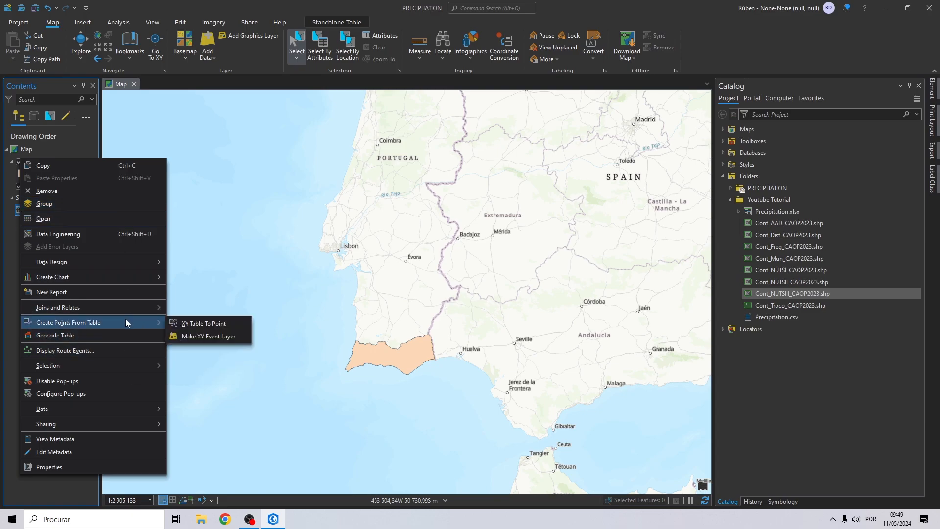
pyautogui.click(188, 325)
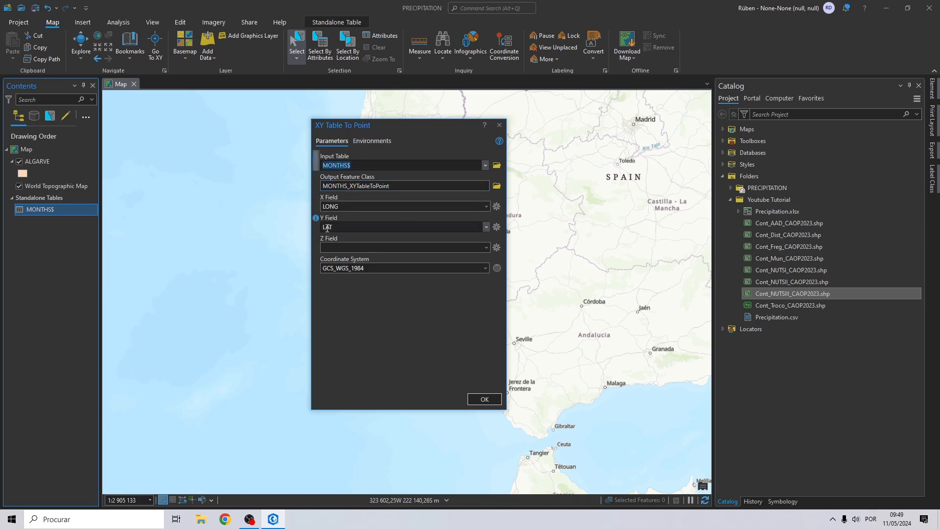
pyautogui.click(363, 266)
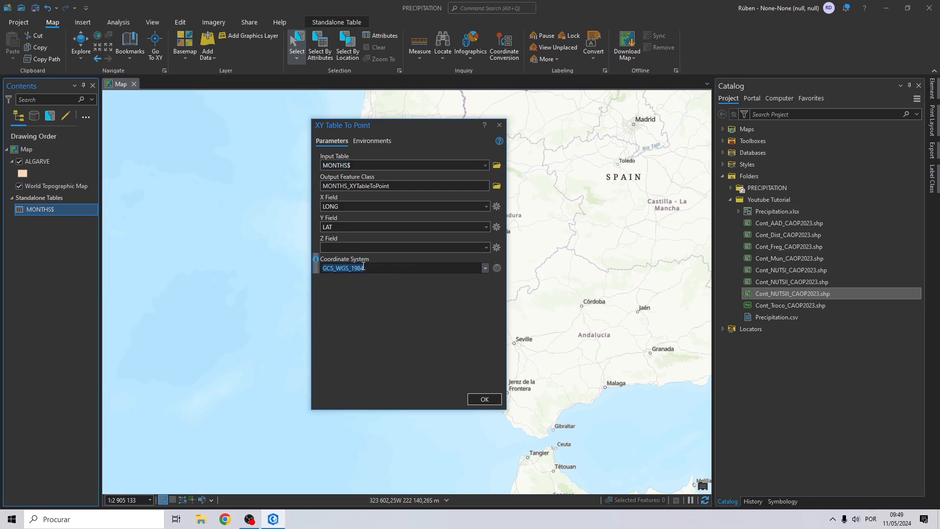
pyautogui.click(497, 186)
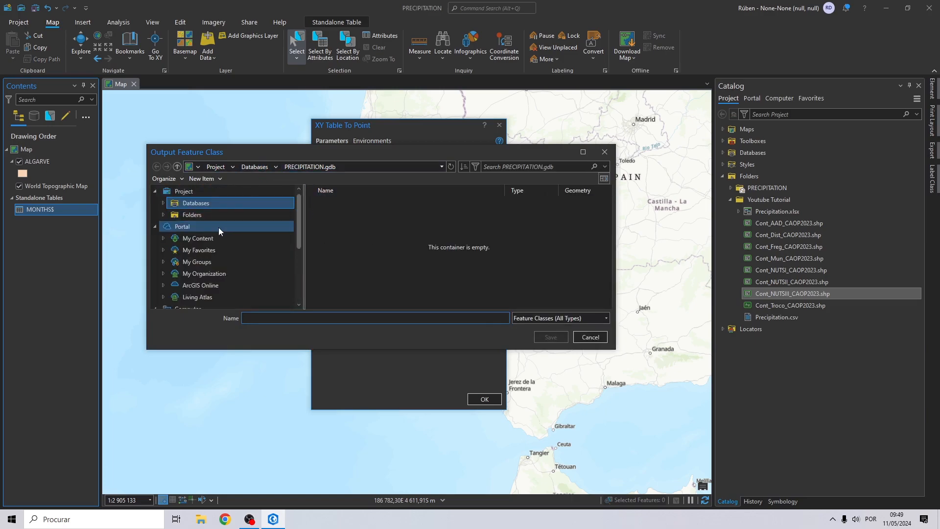
pyautogui.click(210, 217)
pyautogui.doubleClick(354, 215)
pyautogui.click(286, 318)
pyautogui.write('STATIONS')
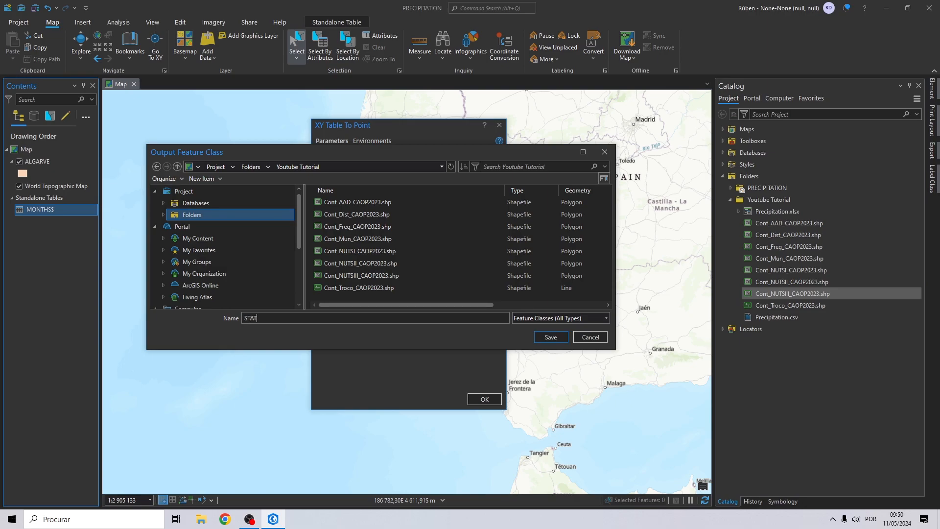
pyautogui.click(552, 337)
pyautogui.click(485, 400)
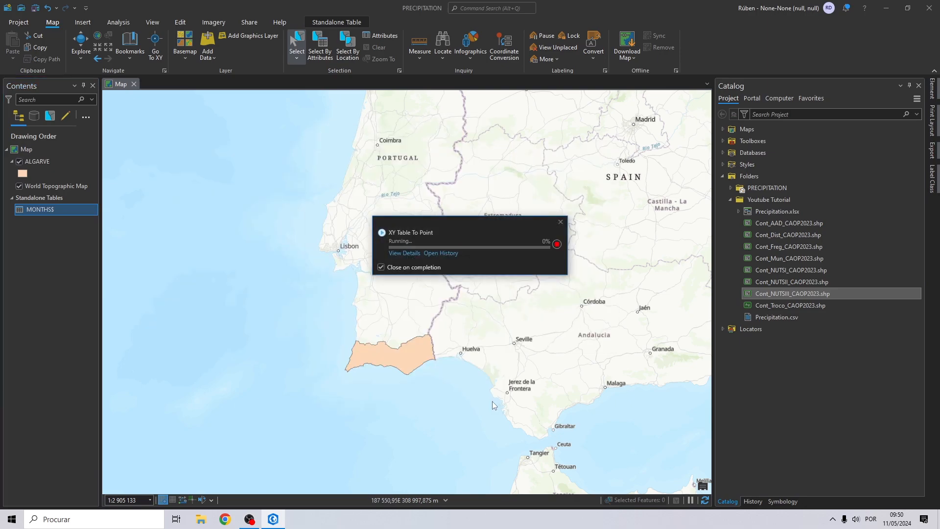
# Open the IDW tool with STATIONS as the input point features and JANUARY as the Z value field
pyautogui.scroll(5, 390, 387)
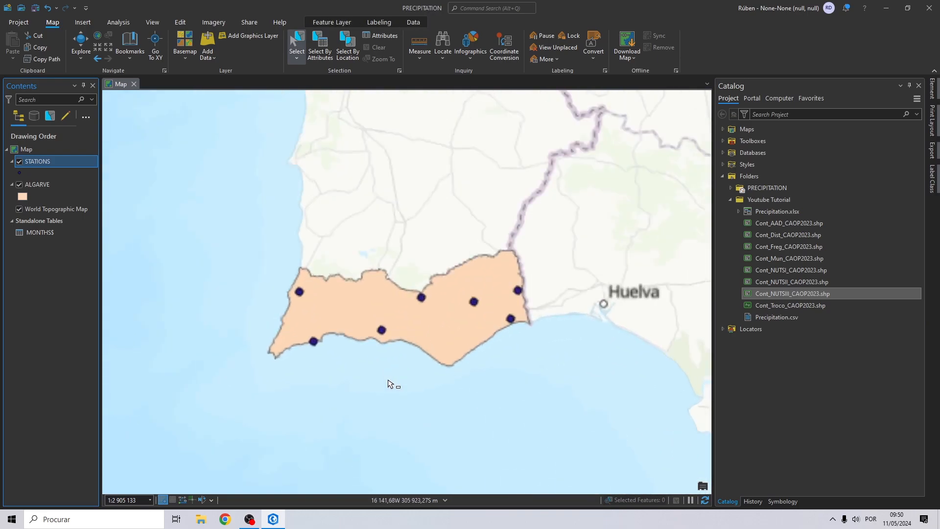
pyautogui.scroll(-3, 471, 265)
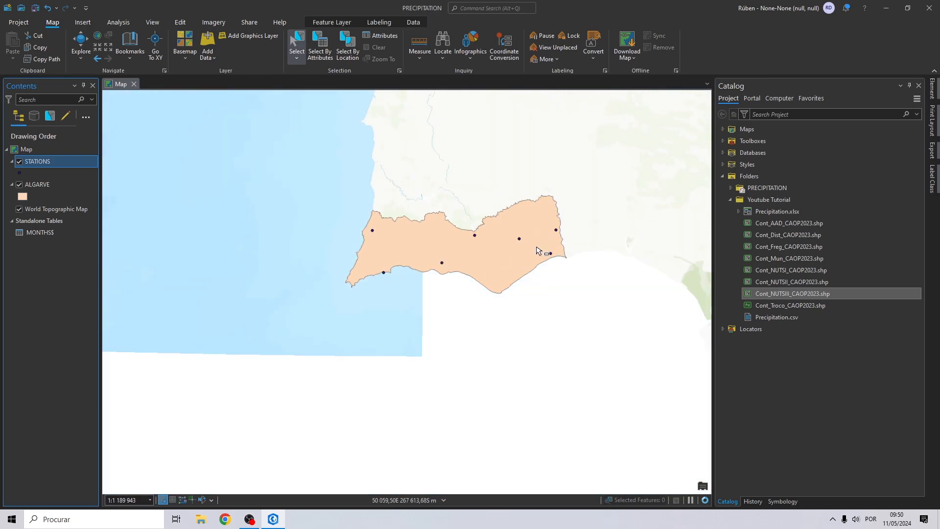
pyautogui.moveTo(500, 314); pyautogui.dragTo(488, 344)
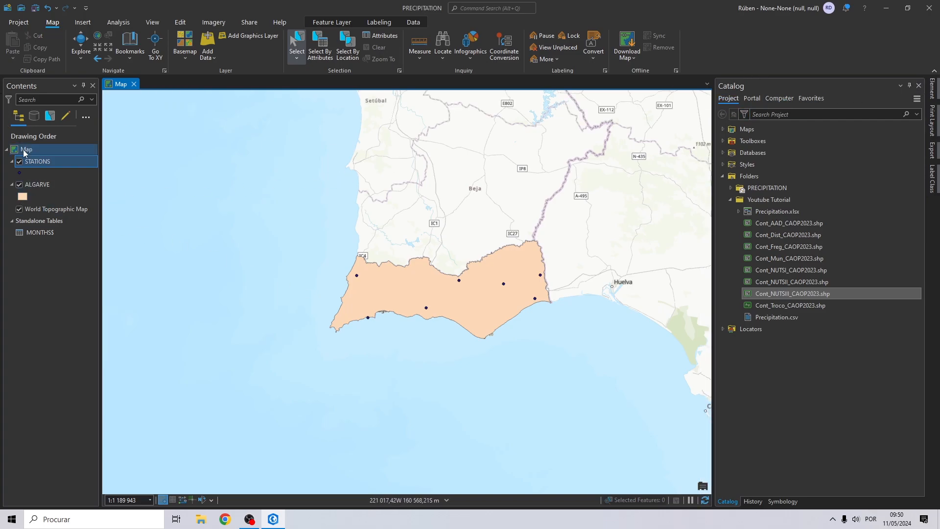
pyautogui.moveTo(533, 258); pyautogui.dragTo(461, 275)
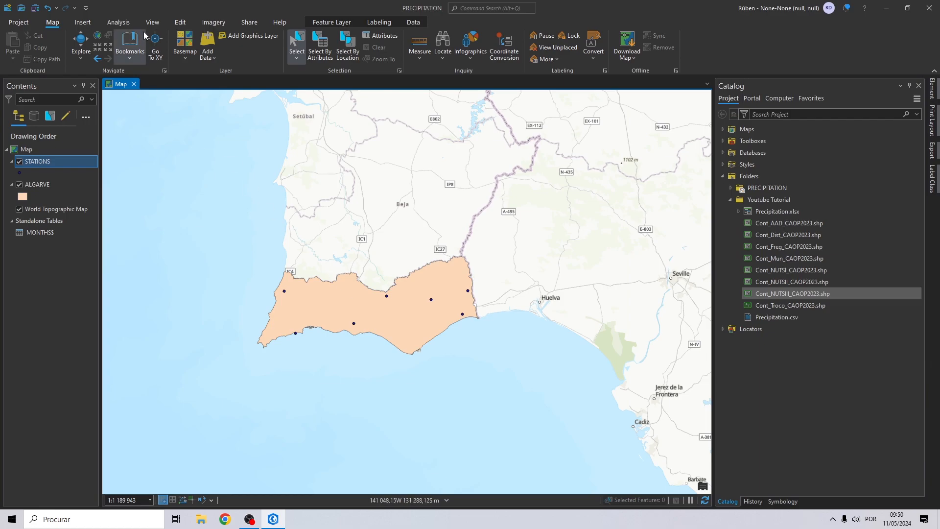
pyautogui.click(125, 25)
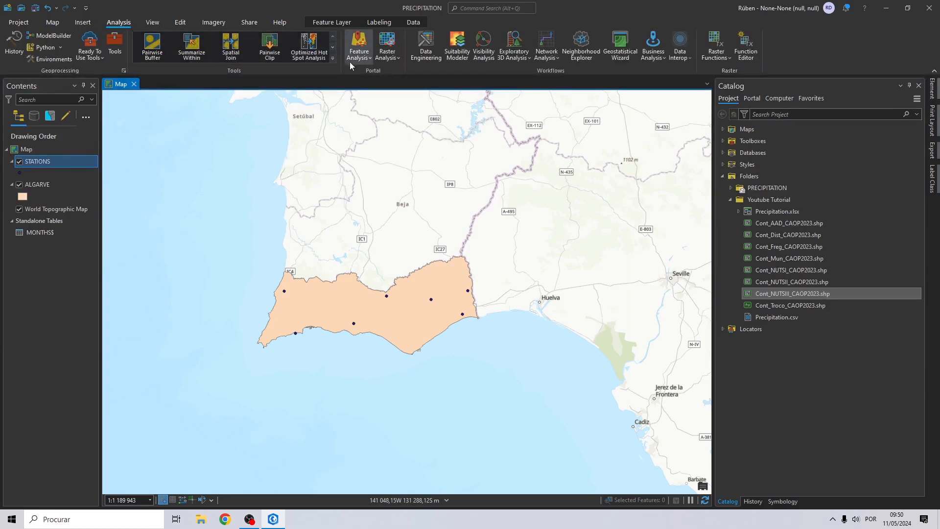
pyautogui.click(333, 58)
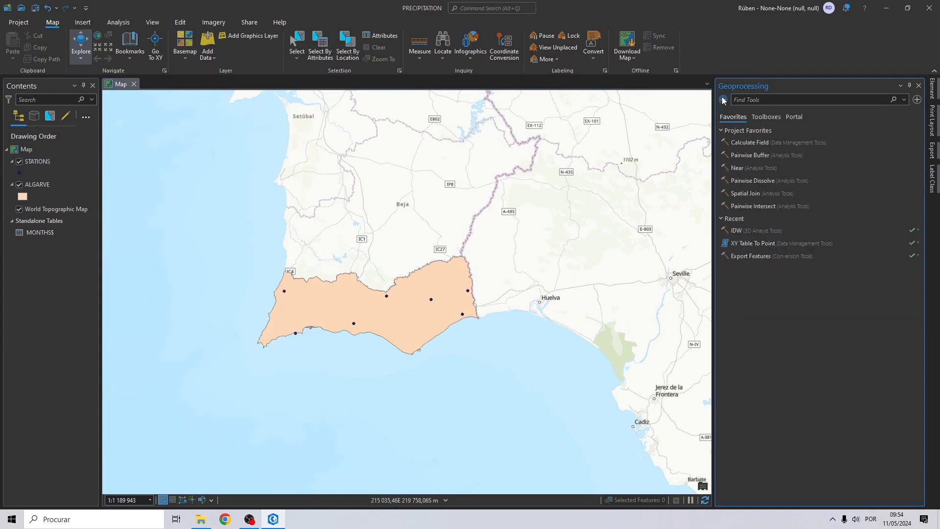
pyautogui.click(739, 231)
pyautogui.click(88, 162)
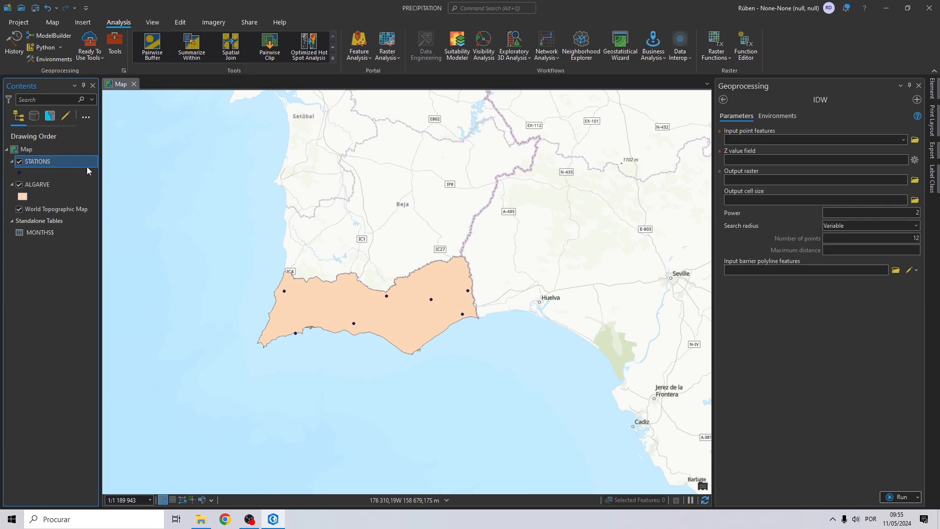
pyautogui.moveTo(88, 170); pyautogui.dragTo(423, 157)
pyautogui.moveTo(738, 139); pyautogui.dragTo(738, 139)
pyautogui.click(905, 160)
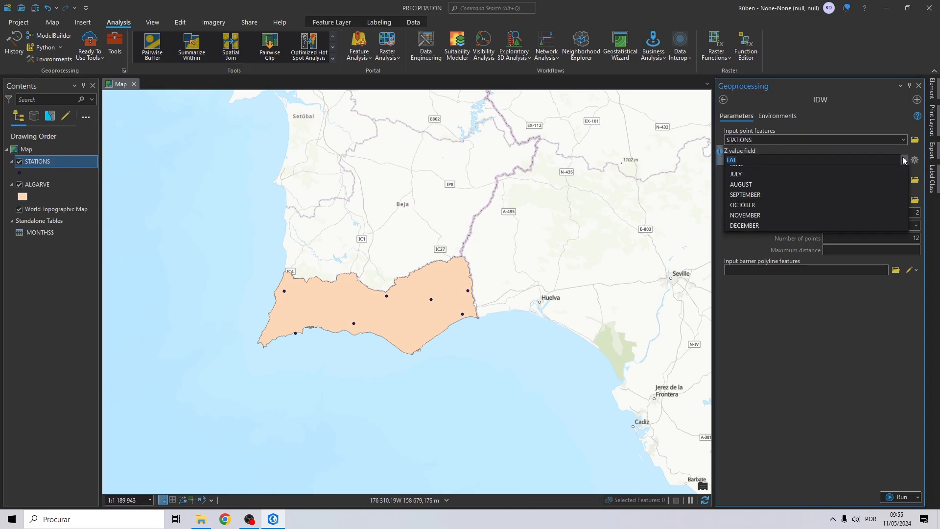
pyautogui.click(738, 192)
# Set the IDW output raster to JAN in the Youtube Tutorial folder with an output cell size of 10
pyautogui.click(915, 180)
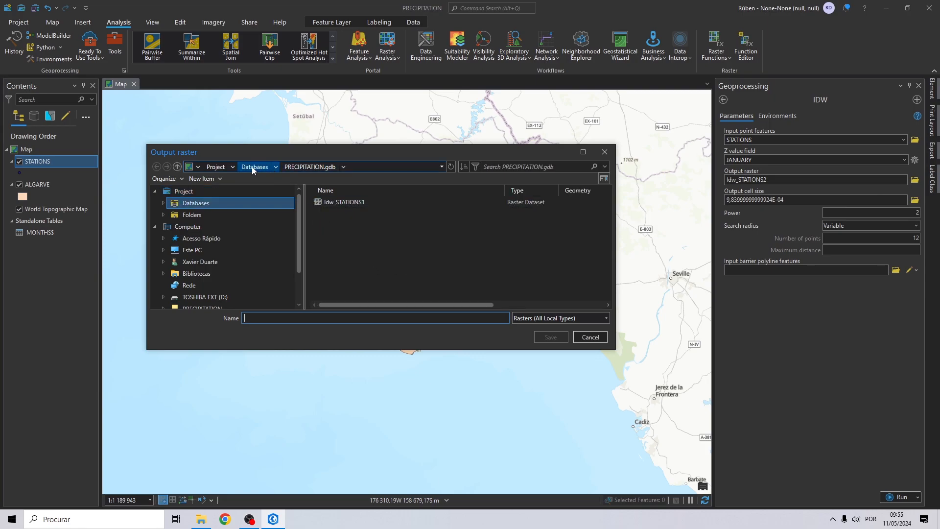
pyautogui.click(186, 214)
pyautogui.doubleClick(336, 215)
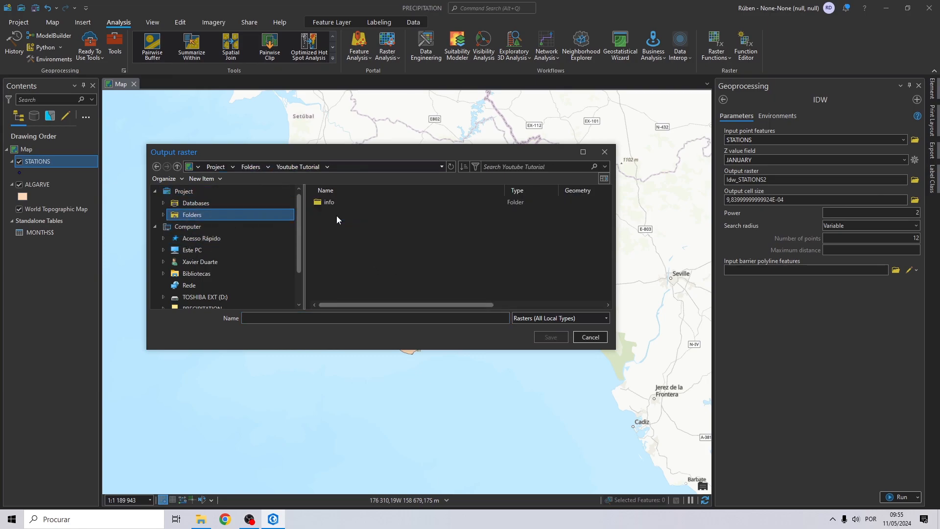
pyautogui.write('JAN')
pyautogui.click(550, 337)
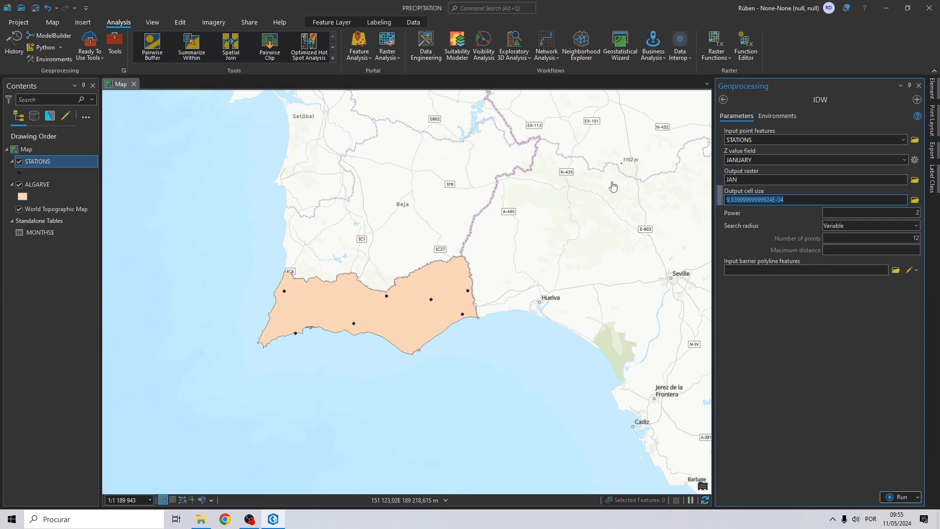
pyautogui.write('10')
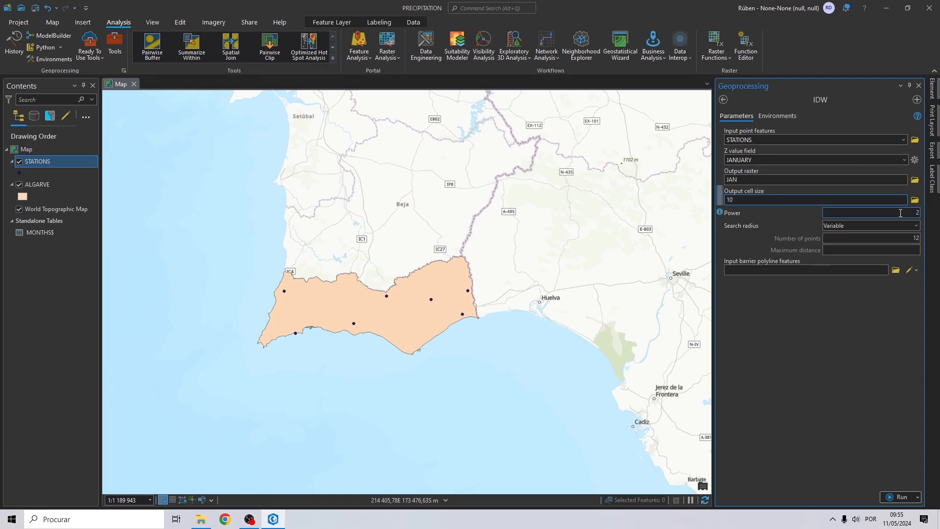
# Run IDW with ETRS_1989_Portugal_TM06 as the output coordinate system and ALGARVE as both the processing extent and the mask
pyautogui.click(786, 119)
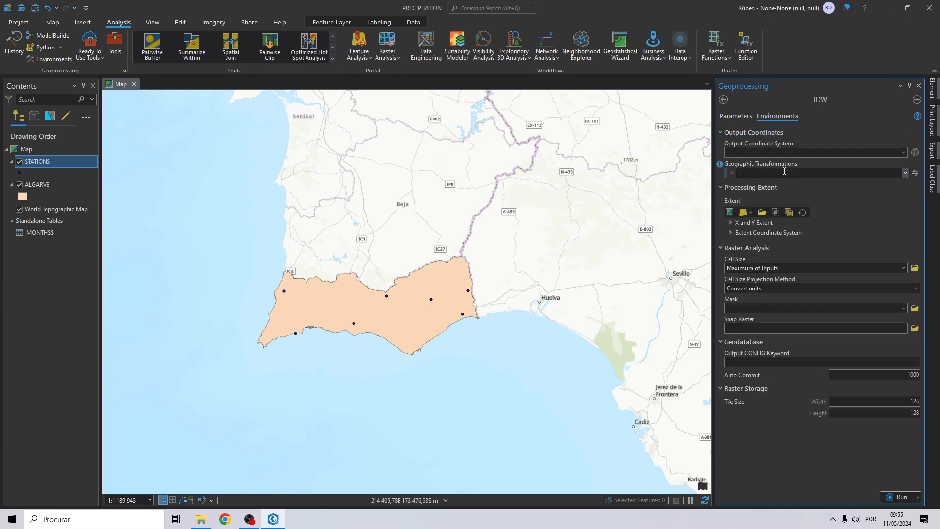
pyautogui.click(905, 153)
pyautogui.click(848, 163)
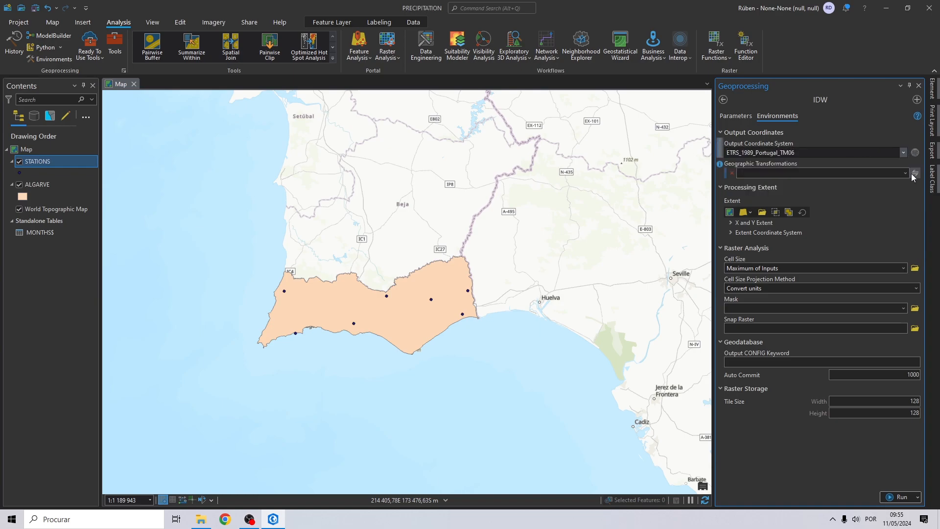
pyautogui.click(751, 213)
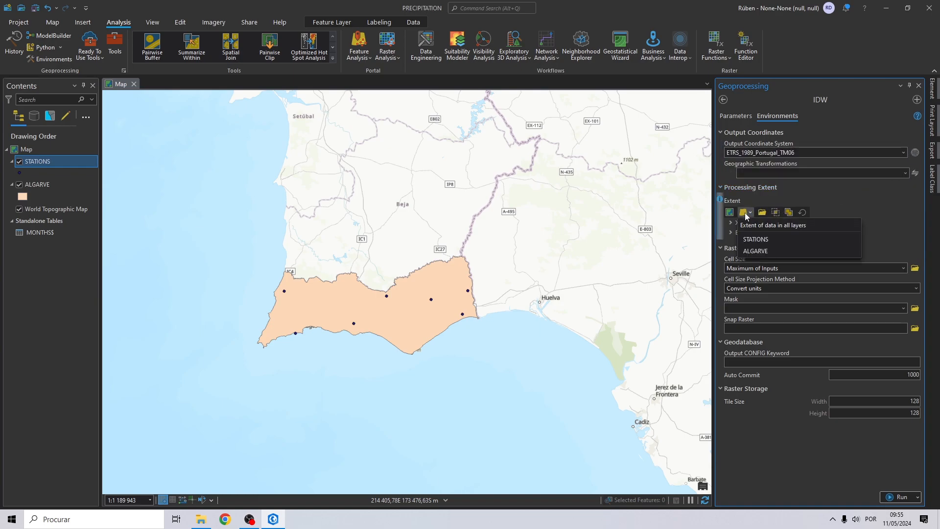
pyautogui.click(757, 251)
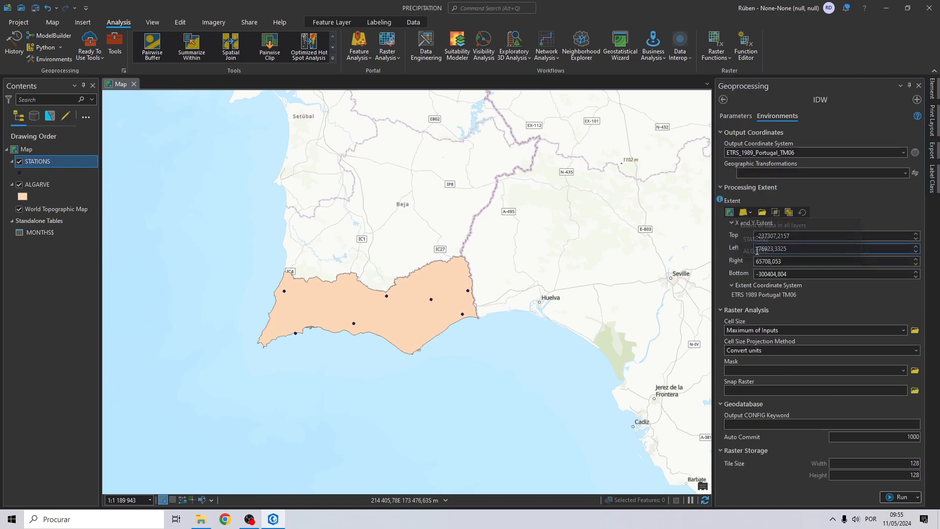
pyautogui.click(895, 370)
pyautogui.click(742, 391)
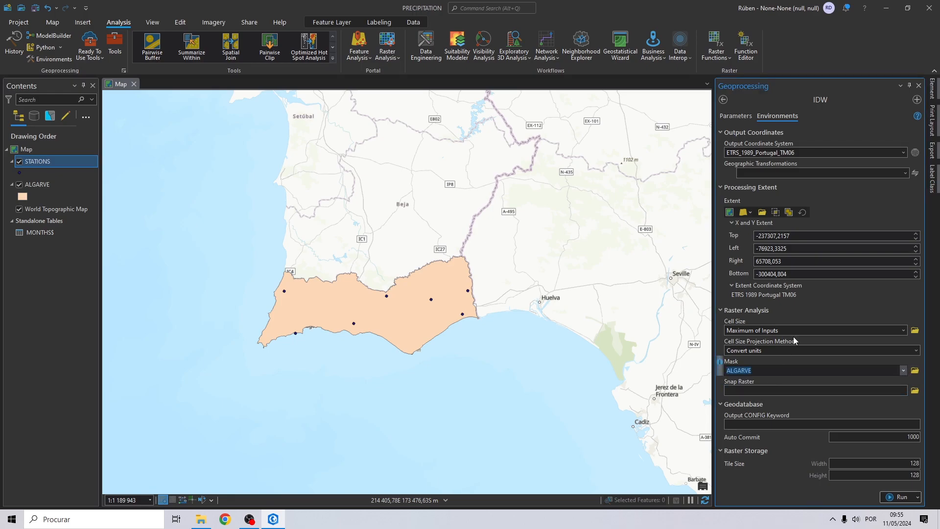
pyautogui.click(774, 190)
pyautogui.click(900, 497)
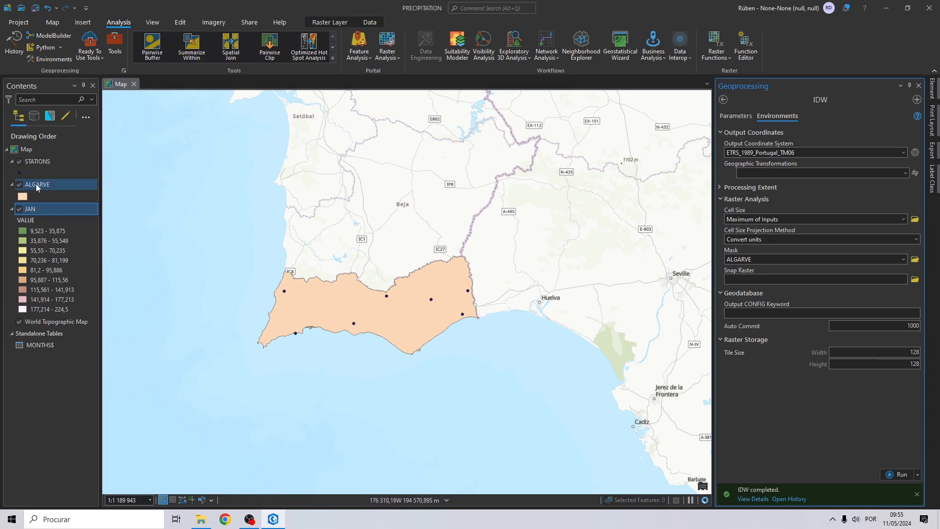
# Move the ALGARVE layer below the JAN raster and remove the World Topographic Map basemap
pyautogui.click(67, 189)
pyautogui.moveTo(51, 341); pyautogui.dragTo(54, 329)
pyautogui.click(42, 299)
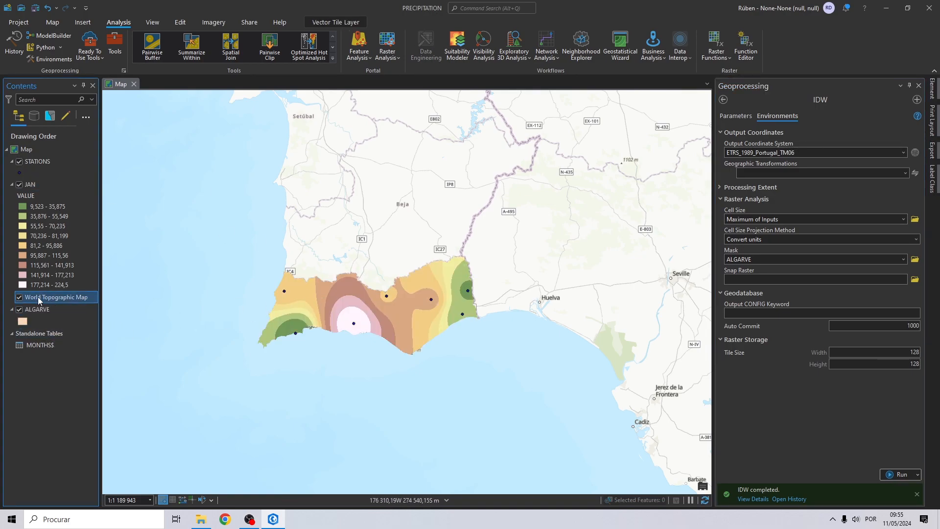
pyautogui.rightClick(38, 299)
pyautogui.click(62, 320)
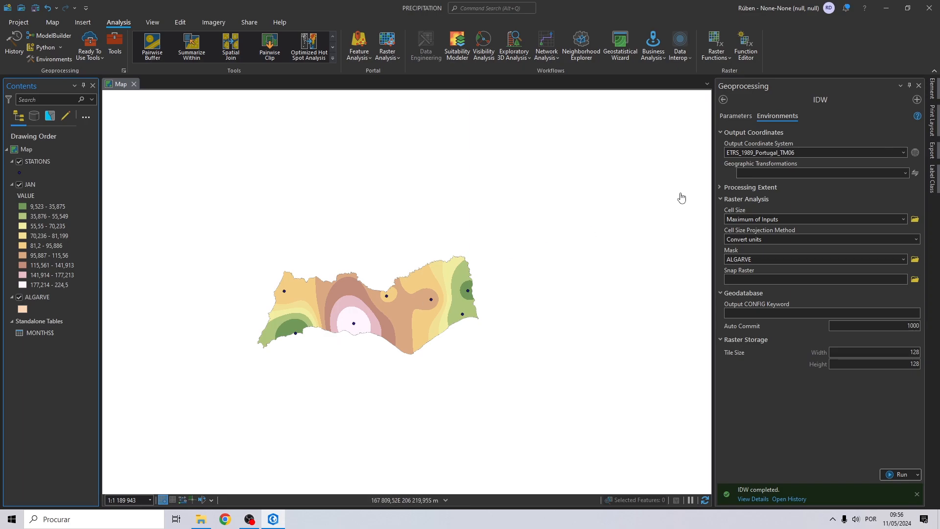
# Run IDW on the STATIONS points for the FEBRUARY field, saving the raster as FEB in the Youtube Tutorial folder
pyautogui.click(726, 119)
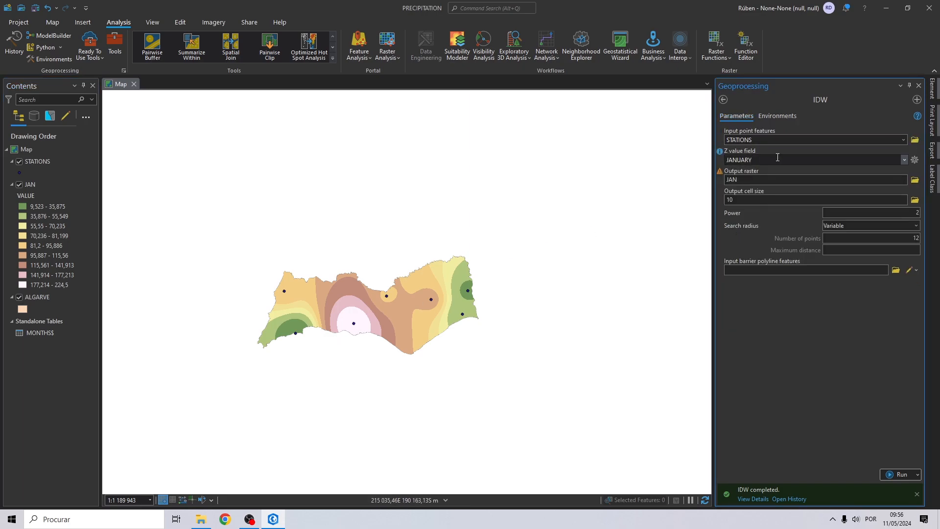
pyautogui.click(904, 160)
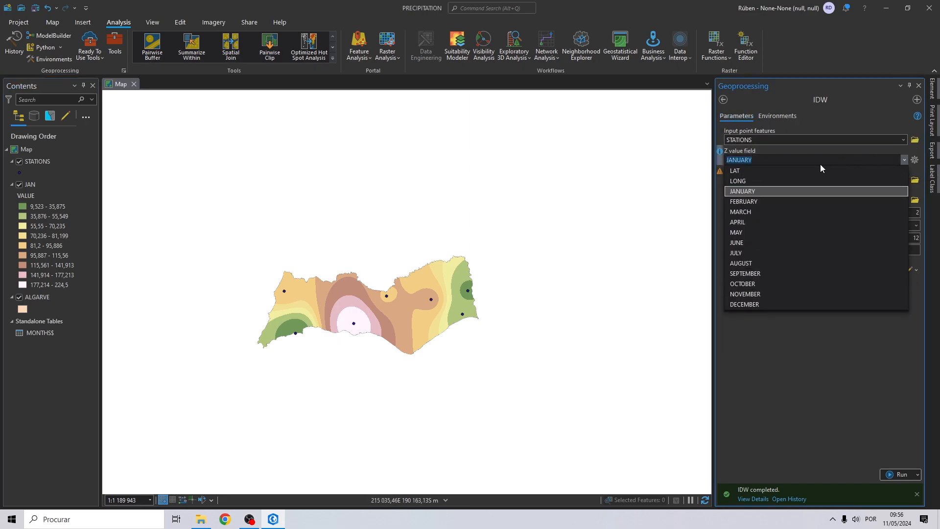
pyautogui.click(749, 202)
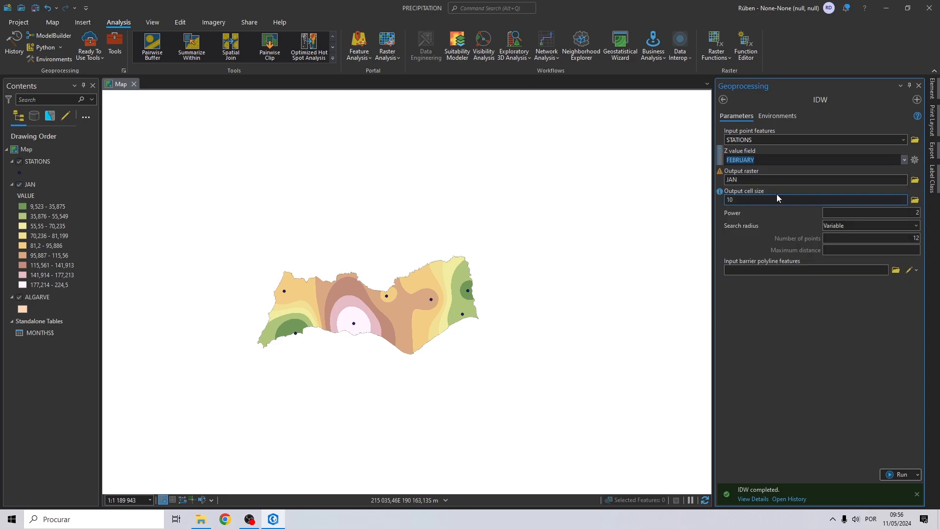
pyautogui.click(766, 177)
pyautogui.press('BackSpace')
pyautogui.press('BackSpace')
pyautogui.press('BackSpace')
pyautogui.write('FEB')
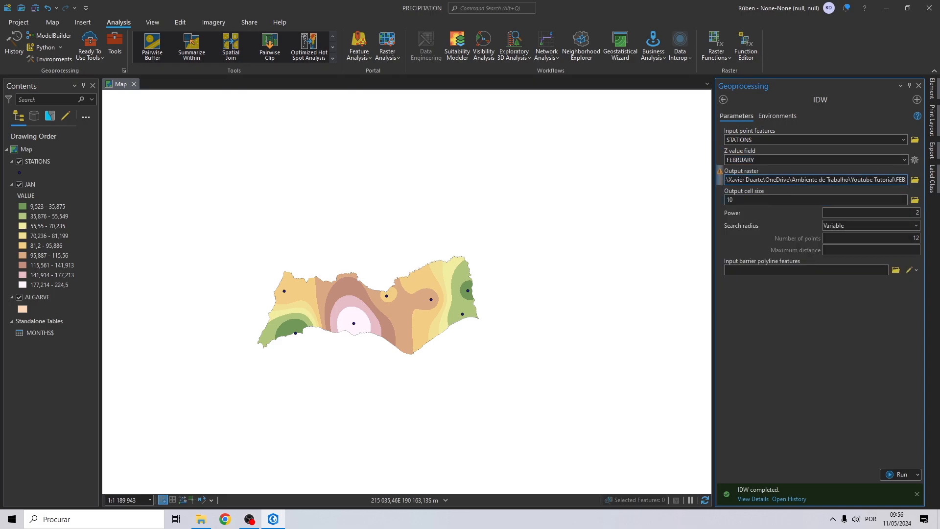
pyautogui.click(900, 475)
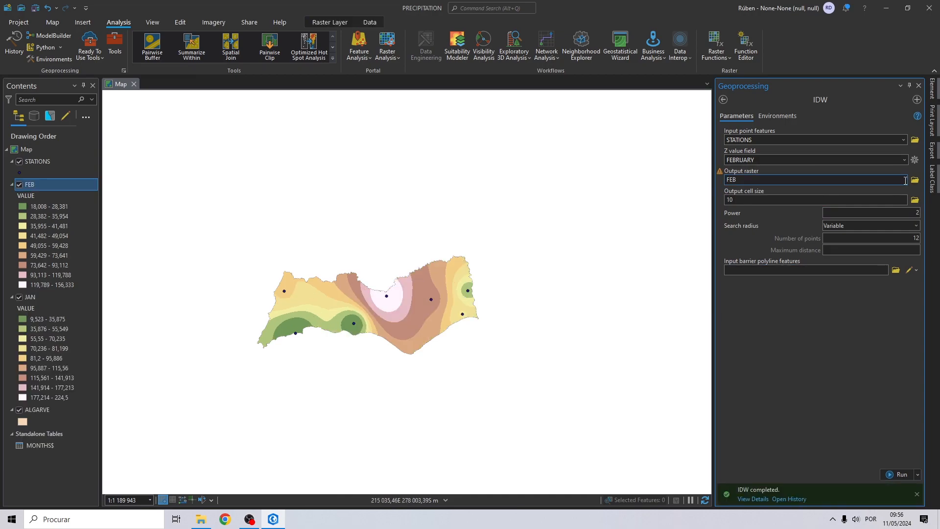
# Run IDW on the STATIONS points for the MARCH field, saving the raster as MAR in the Youtube Tutorial folder
pyautogui.click(905, 160)
pyautogui.scroll(2, 779, 211)
pyautogui.click(779, 218)
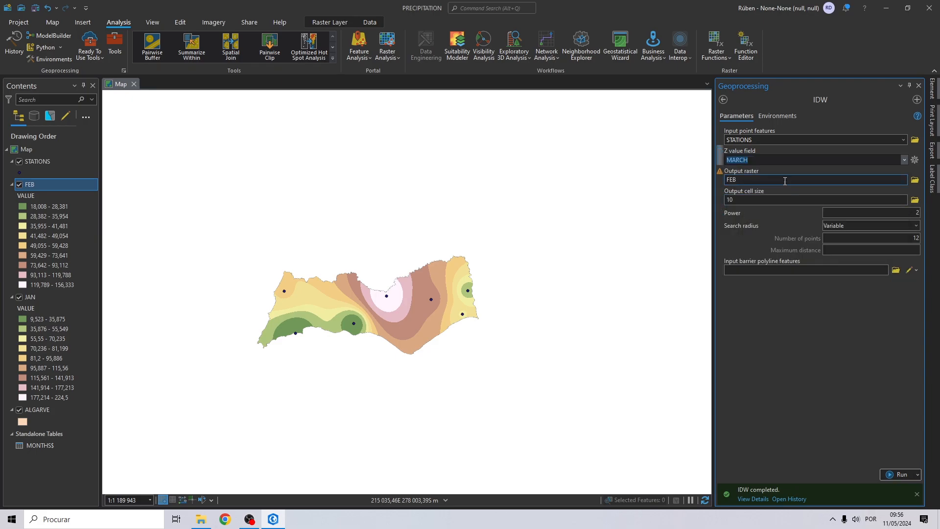
pyautogui.click(852, 179)
pyautogui.press('BackSpace')
pyautogui.write('MAR')
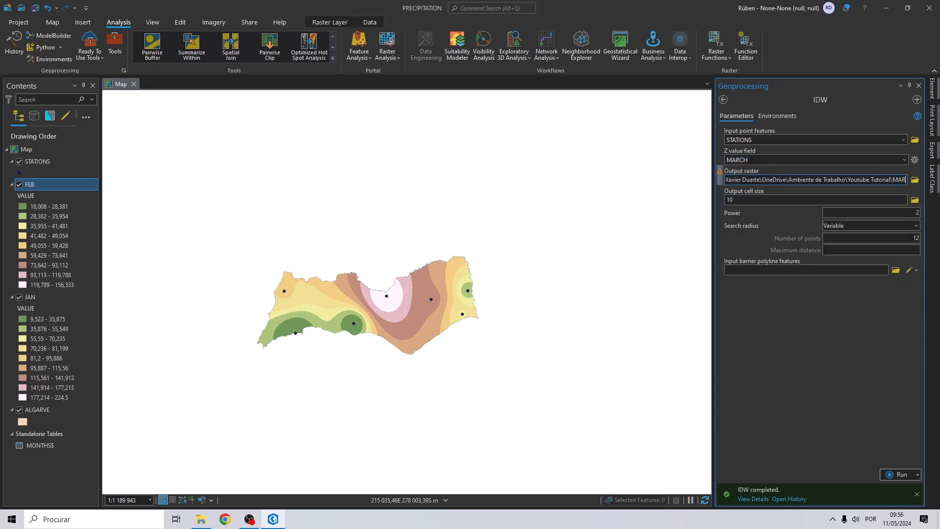
pyautogui.click(898, 472)
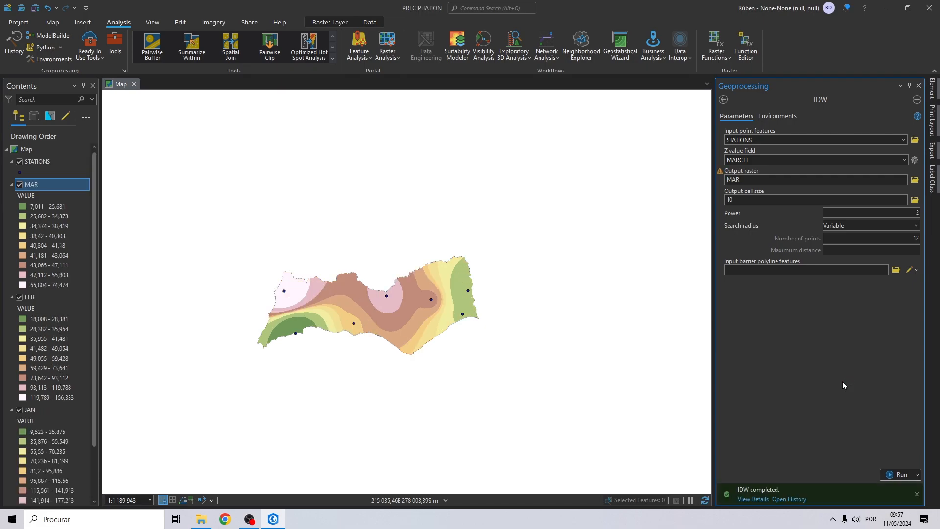
# Run IDW on the STATIONS points for the APRIL field, saving the raster as APR in the Youtube Tutorial folder
pyautogui.click(905, 161)
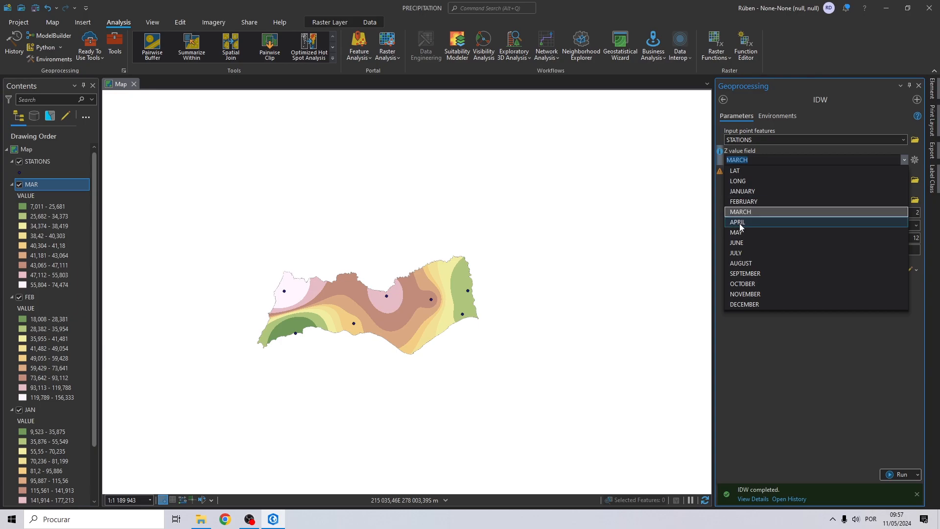
pyautogui.click(740, 224)
pyautogui.click(867, 179)
pyautogui.press('BackSpace')
pyautogui.press('BackSpace')
pyautogui.press('BackSpace')
pyautogui.write('APR')
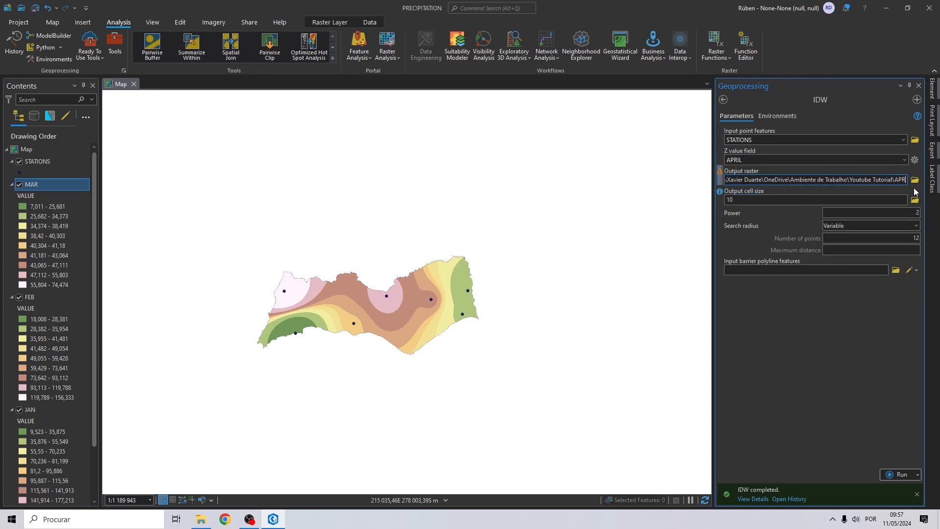
pyautogui.click(901, 474)
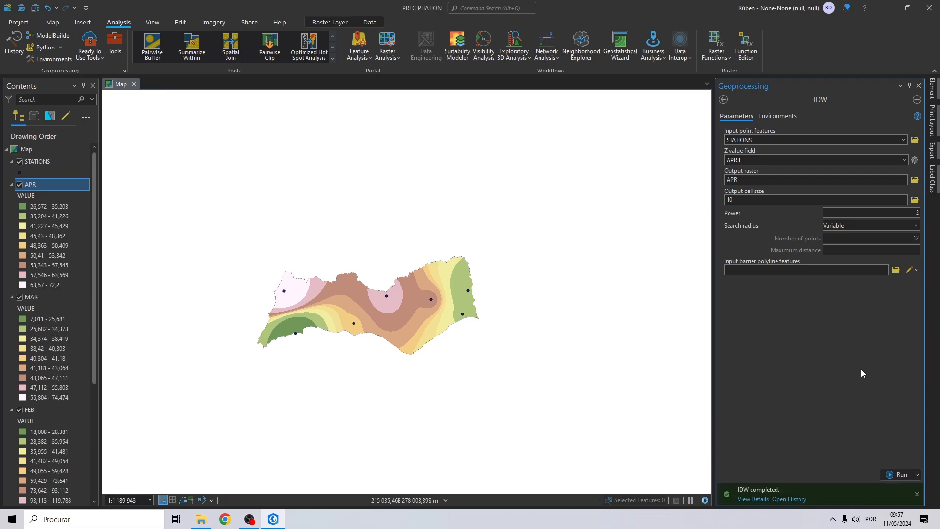
# Run IDW on the STATIONS points for the MAY field, saving the raster as MAY in the Youtube Tutorial folder
pyautogui.click(904, 160)
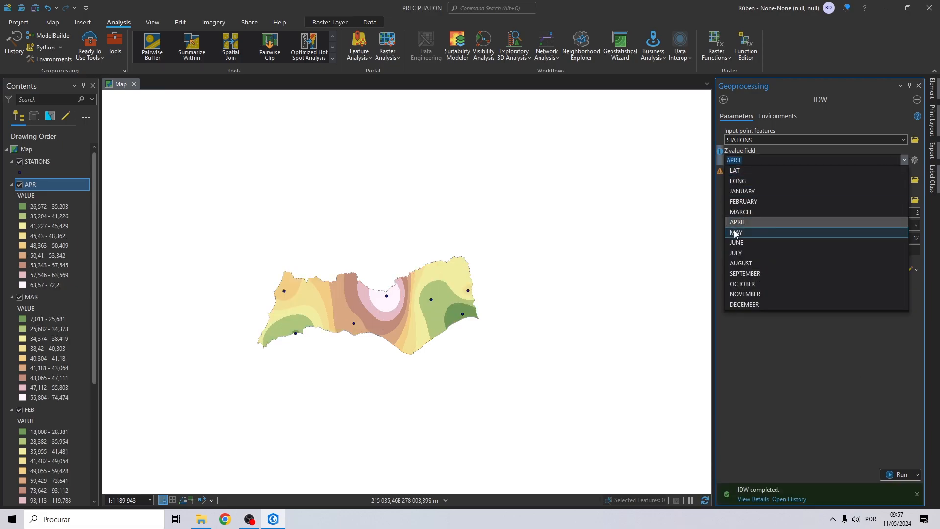
pyautogui.click(882, 233)
pyautogui.click(903, 180)
pyautogui.press('BackSpace')
pyautogui.press('BackSpace')
pyautogui.press('BackSpace')
pyautogui.write('MAY')
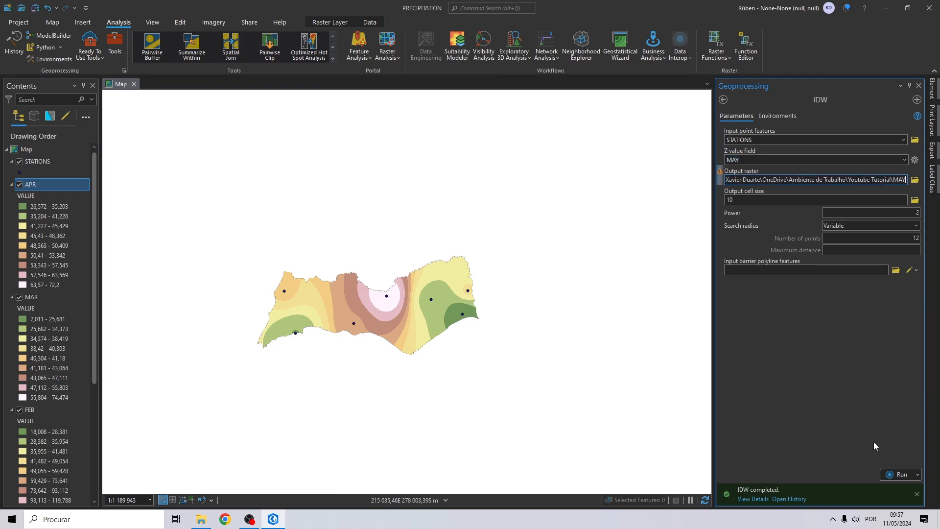
pyautogui.click(892, 472)
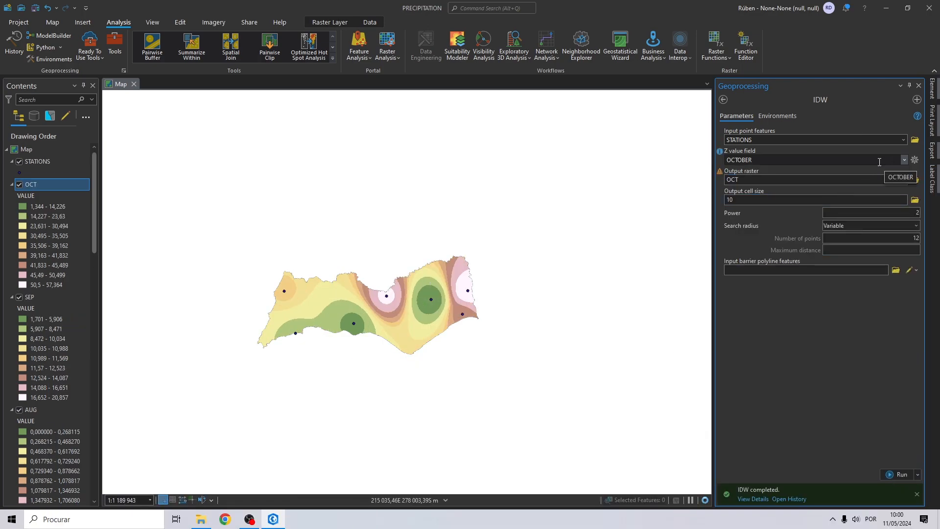
# Run IDW on the STATIONS points for the NOVEMBER field, saving the raster as NOV in the Youtube Tutorial folder
pyautogui.click(880, 162)
pyautogui.click(833, 294)
pyautogui.click(857, 180)
pyautogui.write('NOV')
pyautogui.click(892, 476)
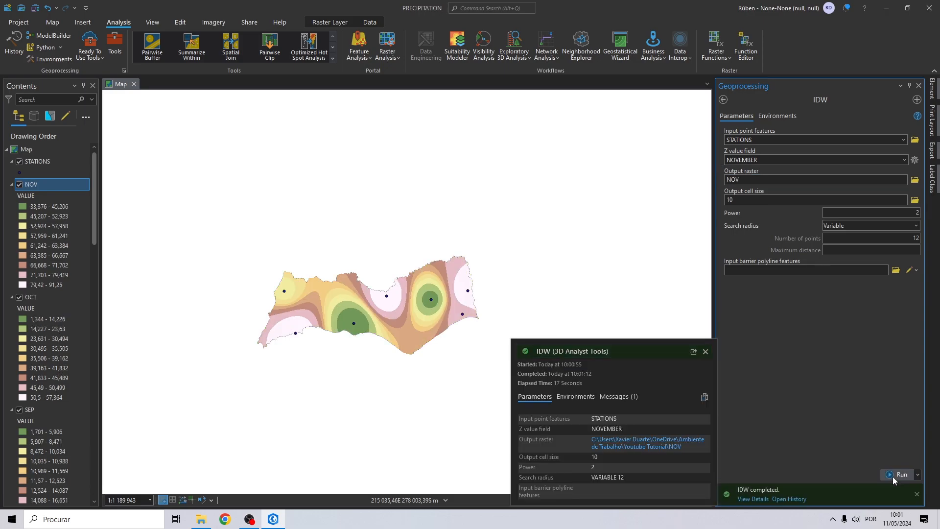
# Run IDW for the DECEMBER field, saving the raster as DEC in the Youtube Tutorial folder, and save the project
pyautogui.click(905, 159)
pyautogui.click(789, 296)
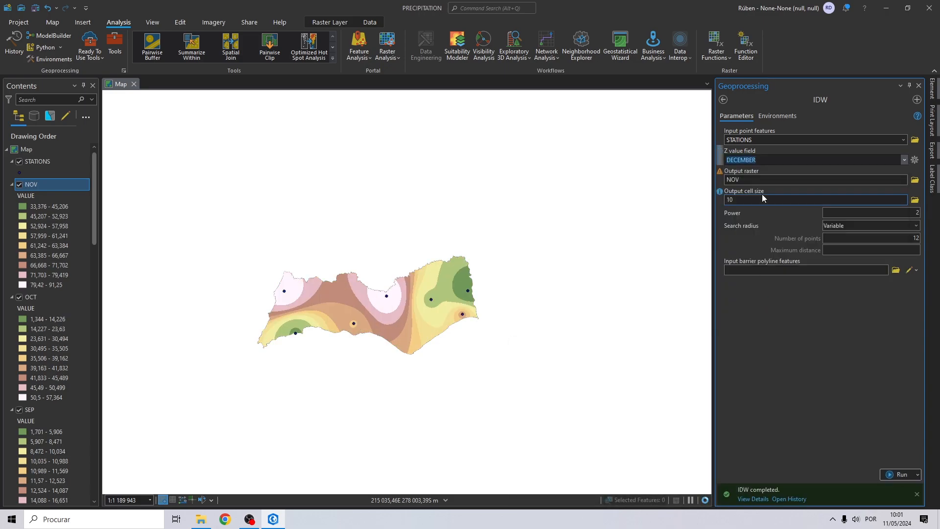
pyautogui.click(905, 181)
pyautogui.press('BackSpace')
pyautogui.press('BackSpace')
pyautogui.press('BackSpace')
pyautogui.write('DEC')
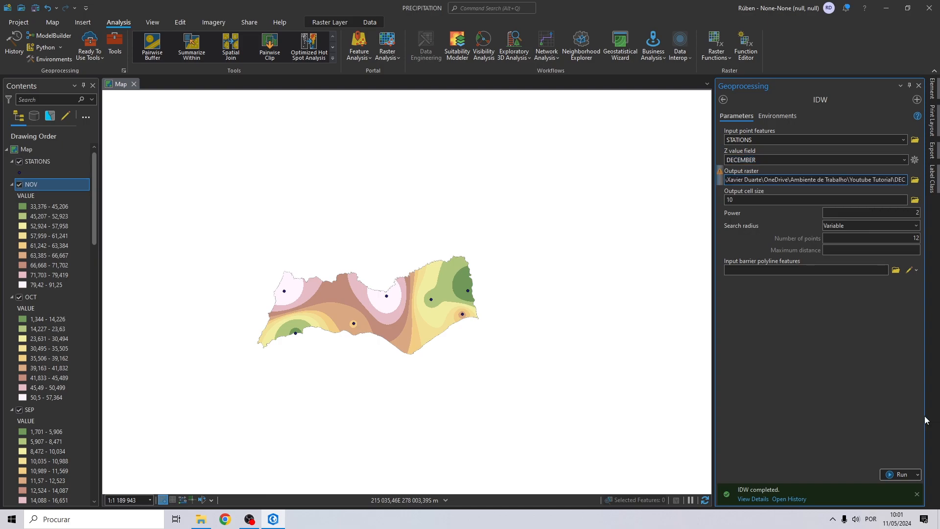
pyautogui.click(892, 476)
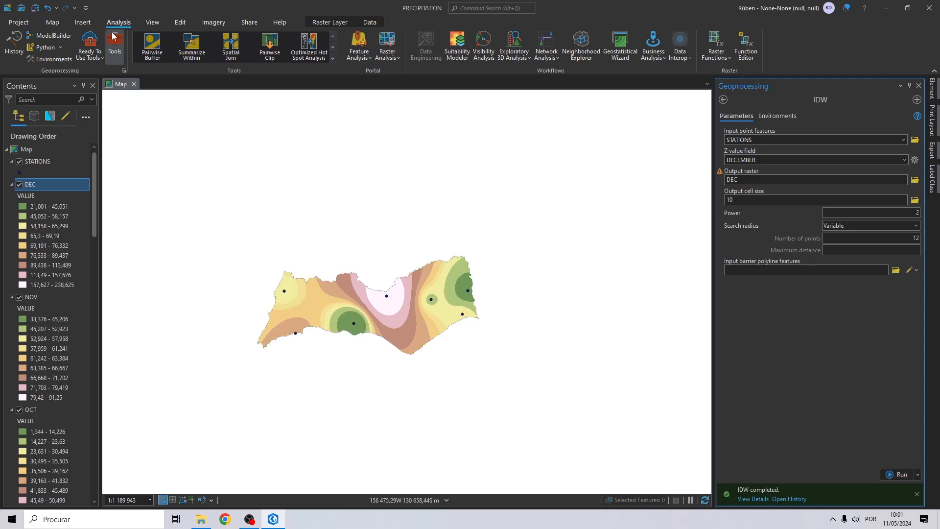
pyautogui.click(35, 7)
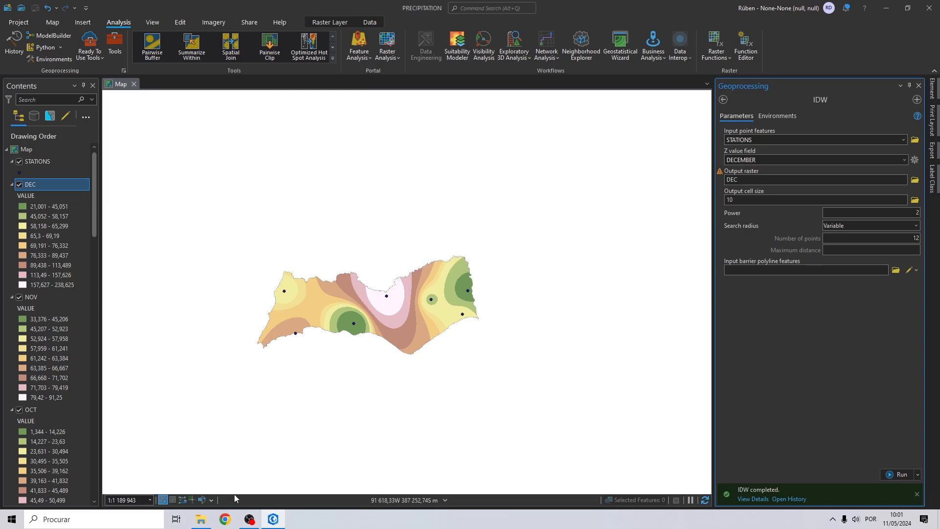
# Open the Precipitation.xlsx workbook from the Youtube Tutorial folder in Excel
pyautogui.click(201, 522)
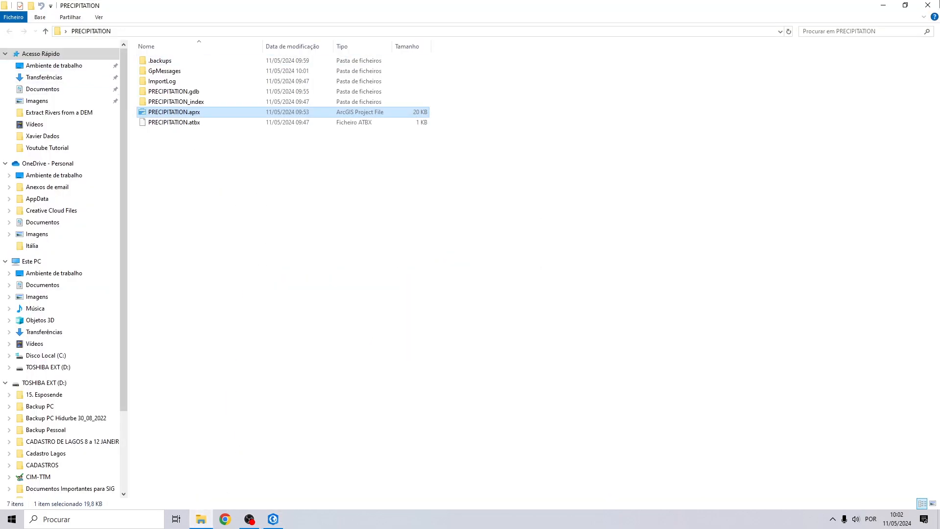
pyautogui.click(880, 7)
pyautogui.click(880, 7)
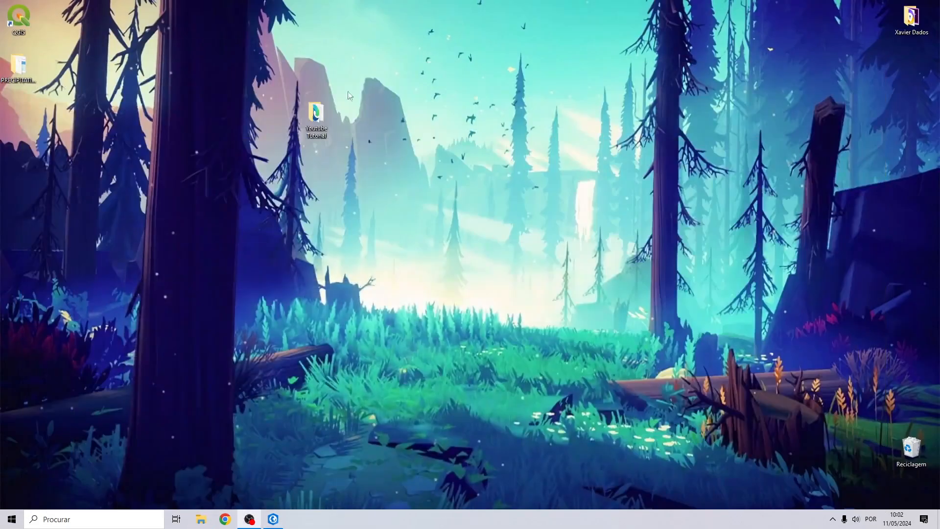
pyautogui.click(200, 519)
pyautogui.scroll(-7, 312, 212)
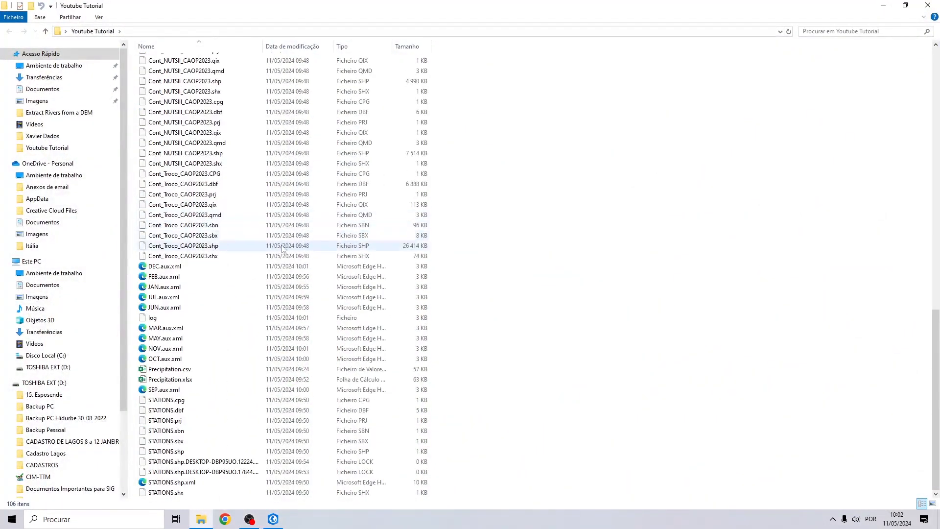
pyautogui.click(169, 380)
pyautogui.doubleClick(169, 381)
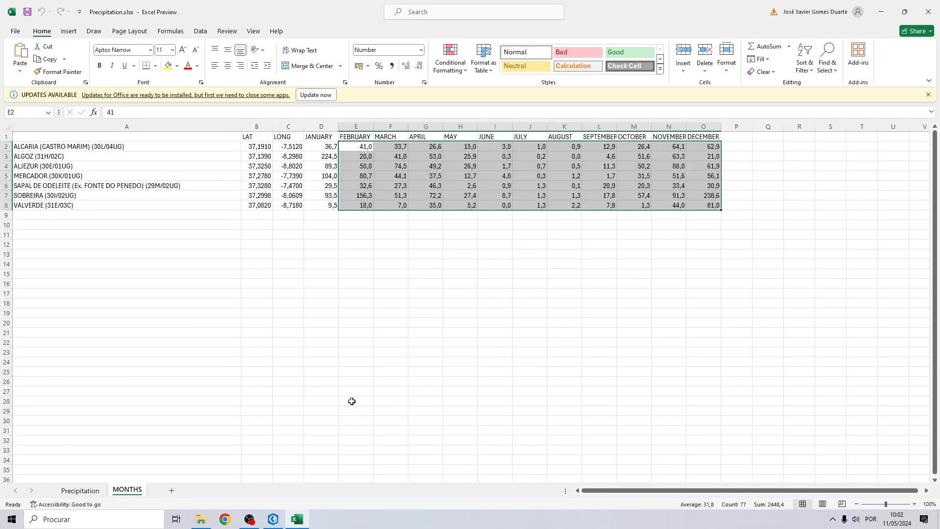
# Examine the MONTHS sheet for the lowest and highest monthly precipitation values, and close the workbook without saving
pyautogui.click(365, 293)
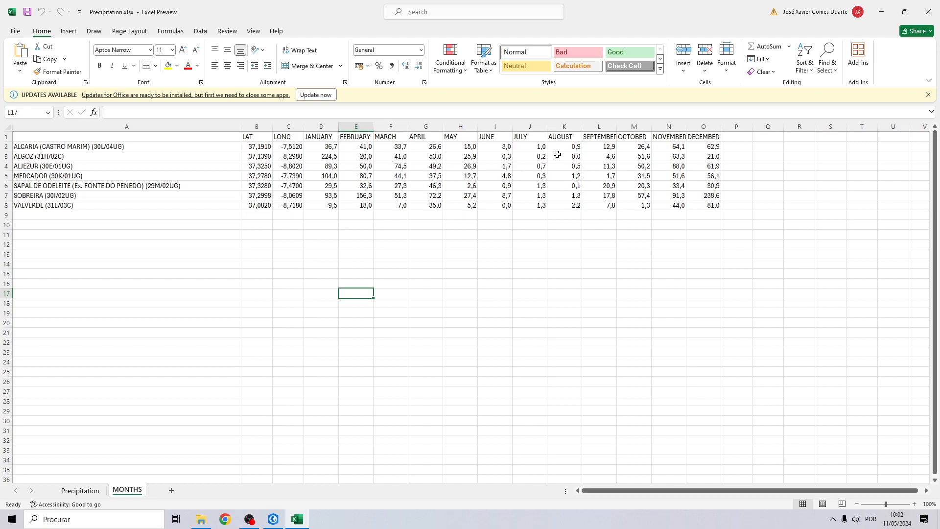
pyautogui.click(506, 206)
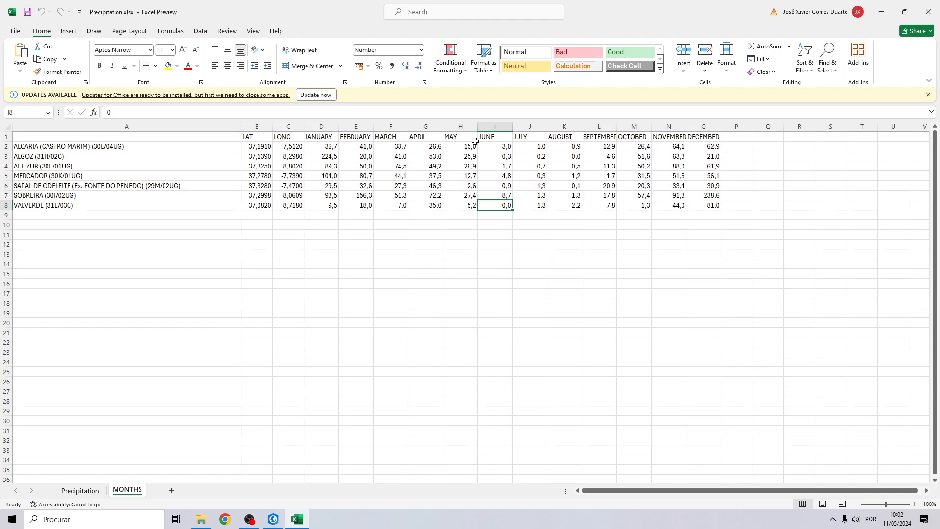
pyautogui.click(331, 158)
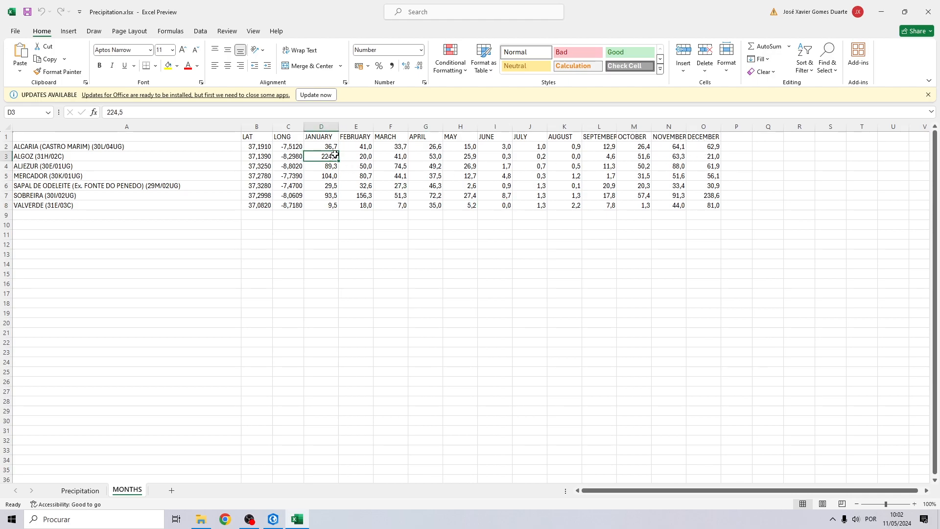
pyautogui.click(705, 197)
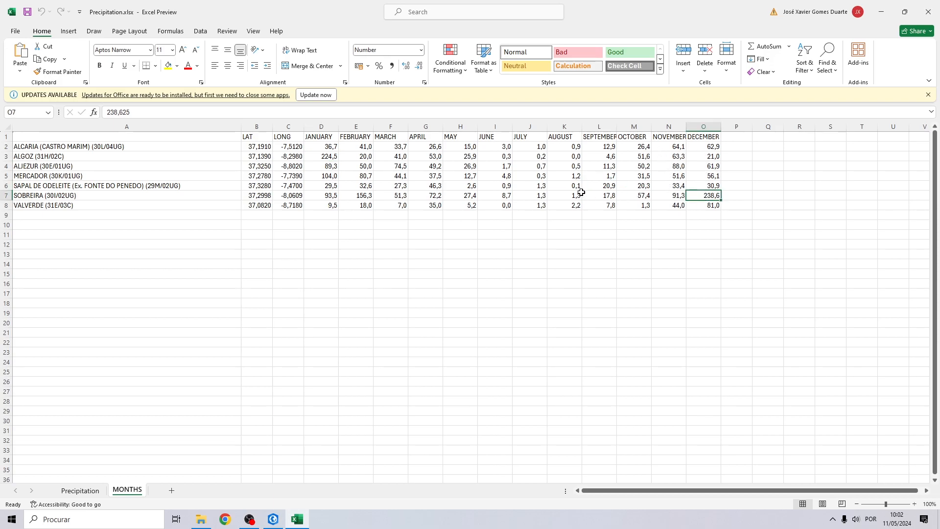
pyautogui.click(321, 245)
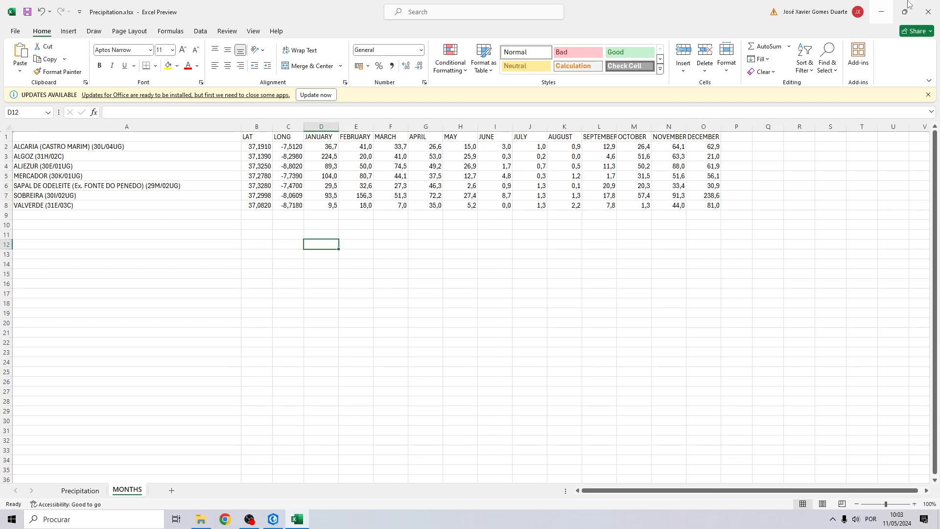
pyautogui.click(927, 9)
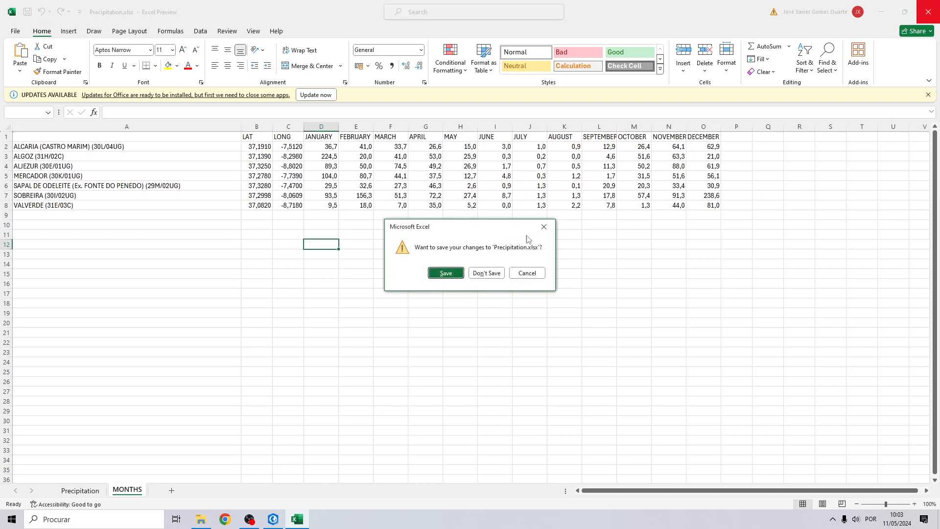
pyautogui.click(485, 272)
pyautogui.click(933, 5)
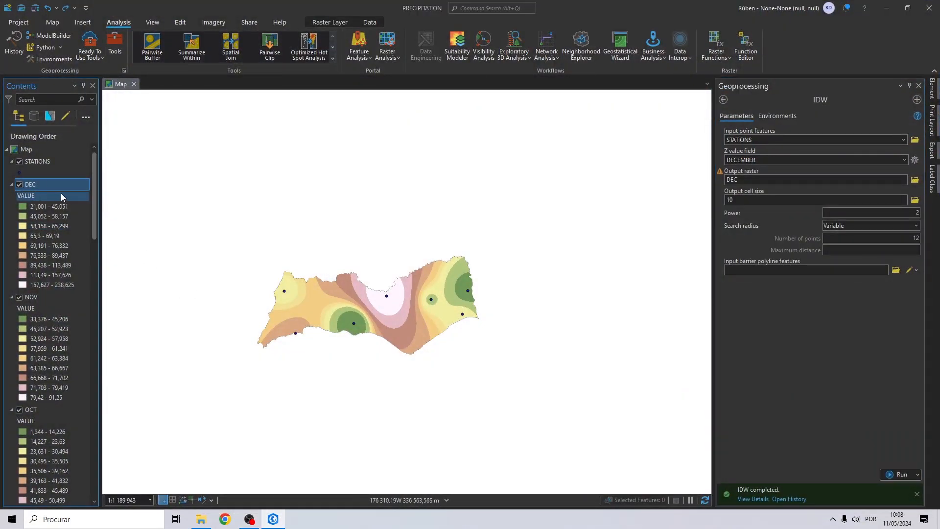
# Open the symbology of the DEC raster and set its classification to 5 classes
pyautogui.rightClick(35, 186)
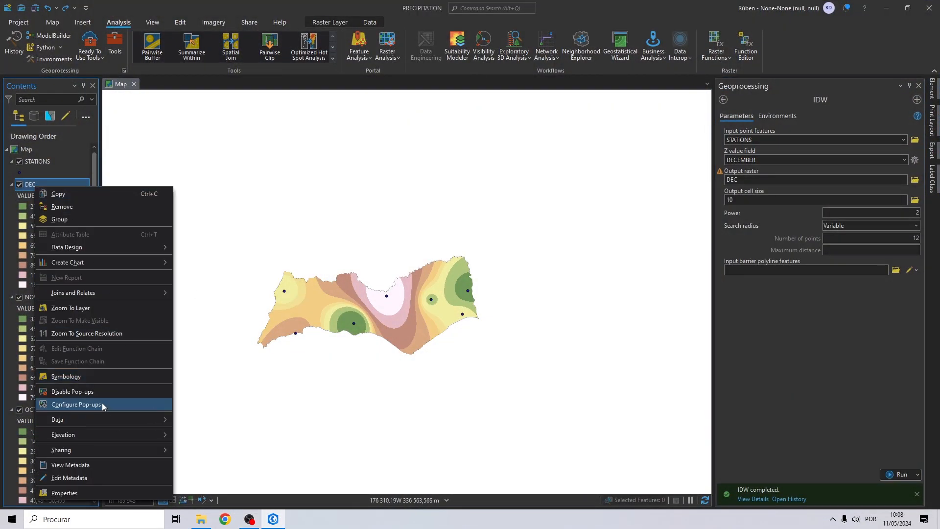
pyautogui.click(92, 383)
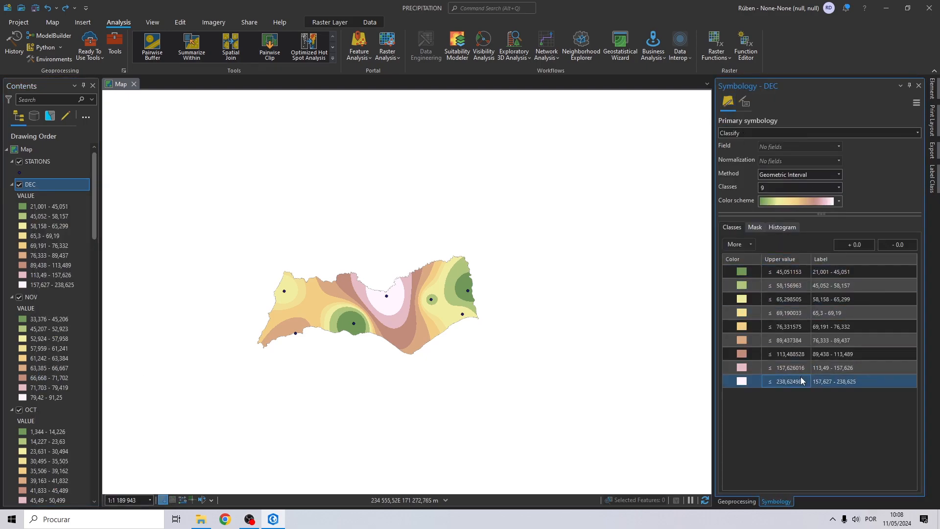
pyautogui.click(838, 188)
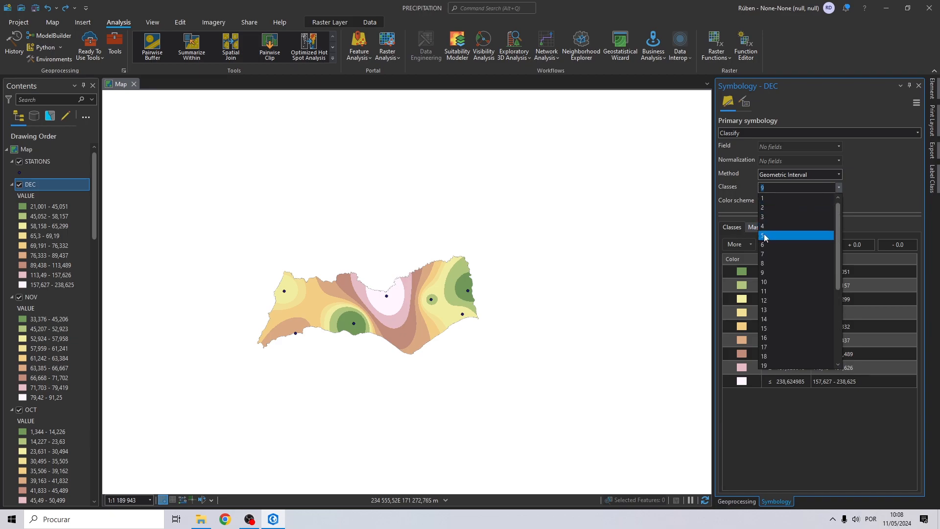
pyautogui.click(766, 235)
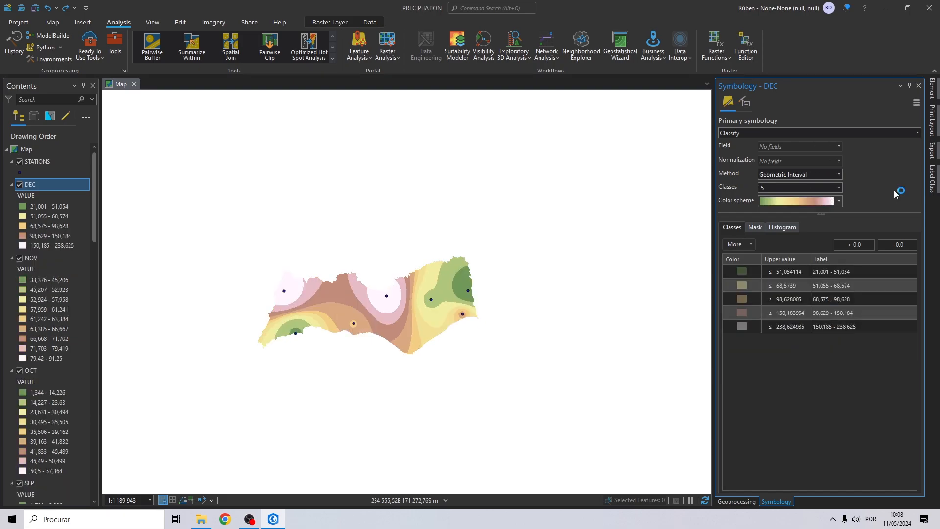
# Set the upper values of the DEC raster's five classes to 50, 100, 150, 200 and 250
pyautogui.click(789, 326)
pyautogui.write('250')
pyautogui.press('Return')
pyautogui.click(786, 313)
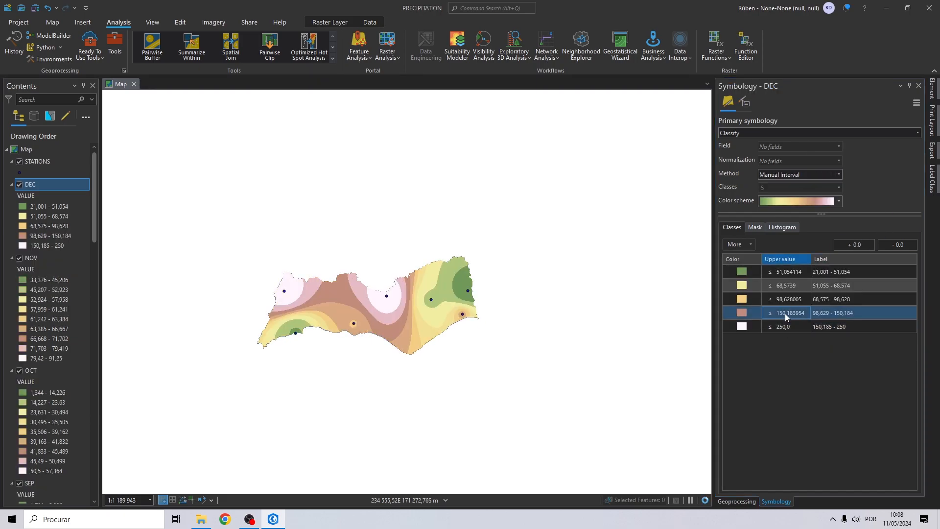
pyautogui.write('200')
pyautogui.press('Return')
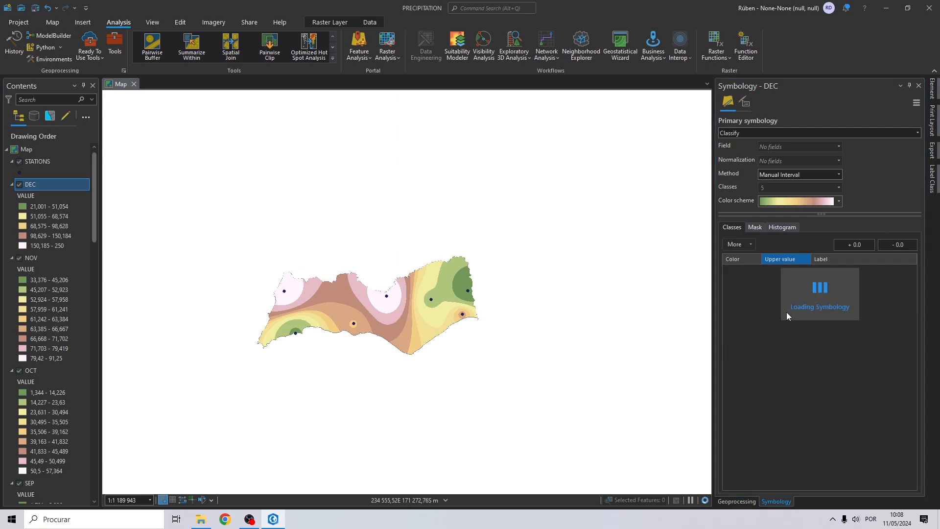
pyautogui.click(788, 299)
pyautogui.write('150')
pyautogui.press('Return')
pyautogui.click(786, 288)
pyautogui.write('100')
pyautogui.press('Return')
pyautogui.write('50')
pyautogui.press('Return')
# Colour the lowest DEC class, up to 50, white
pyautogui.click(742, 276)
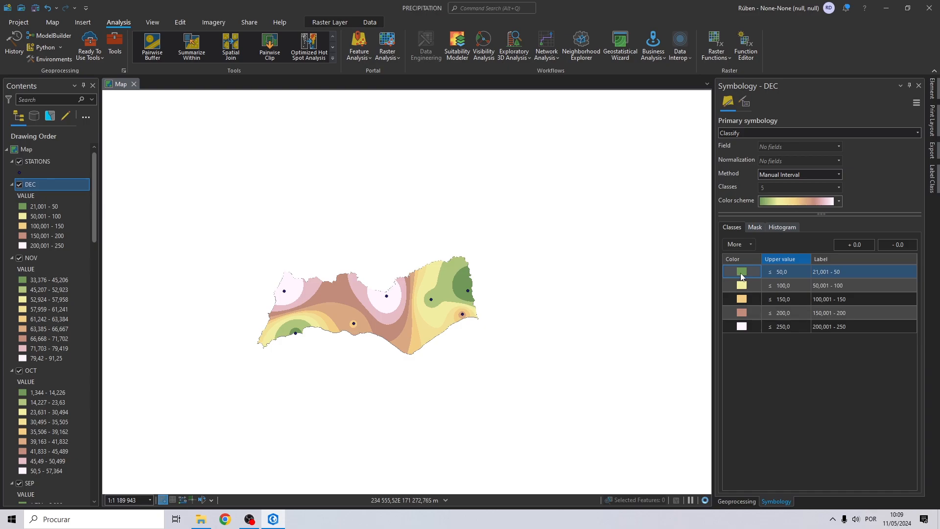
pyautogui.click(741, 275)
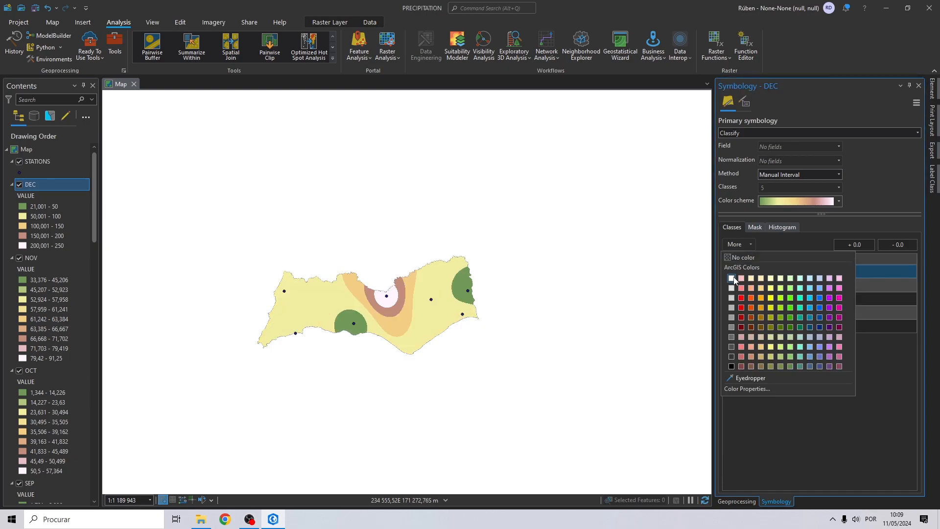
pyautogui.click(733, 279)
pyautogui.click(768, 330)
# Colour the DEC raster's 50–100 class light blue and its 100–150 class Cretan Blue
pyautogui.click(746, 288)
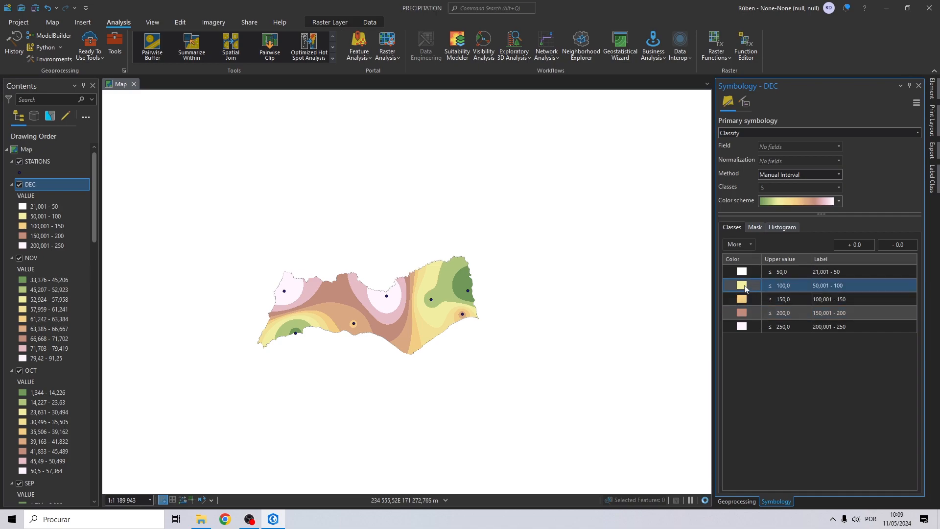
pyautogui.click(745, 288)
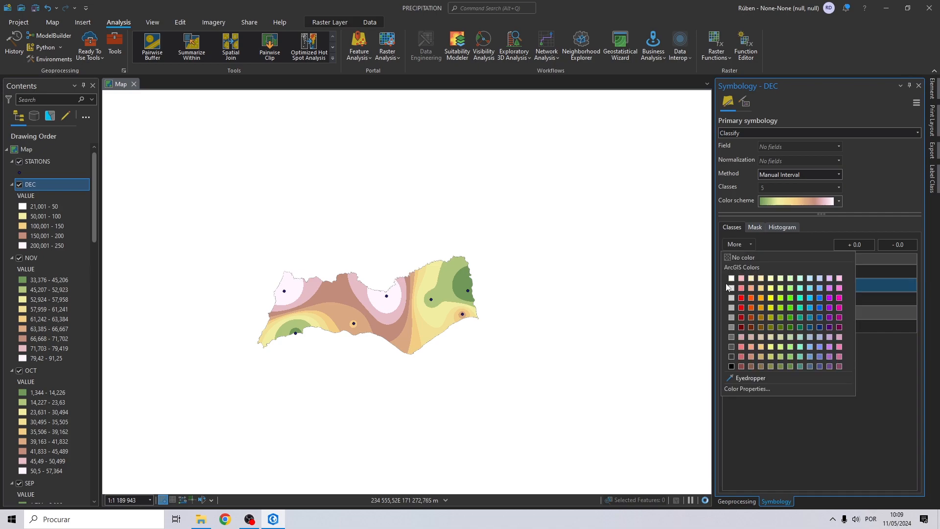
pyautogui.click(821, 288)
pyautogui.click(744, 301)
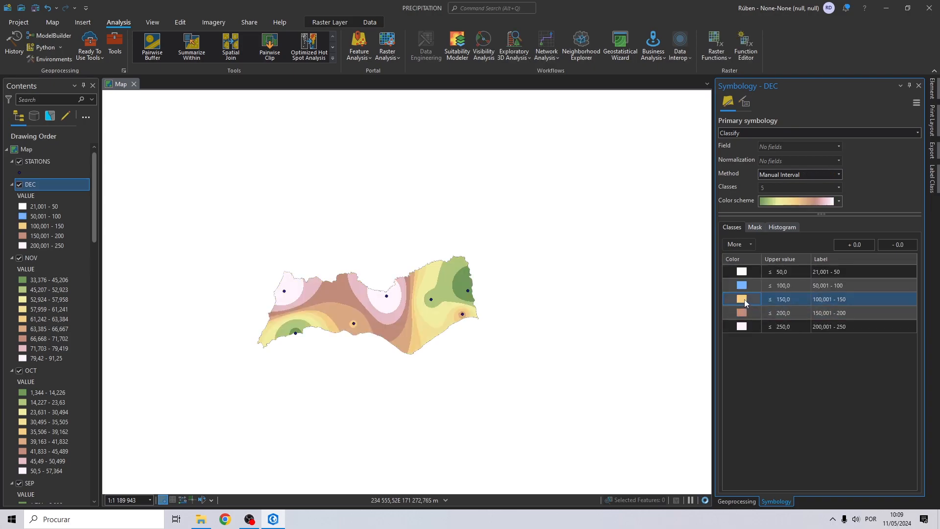
pyautogui.click(744, 299)
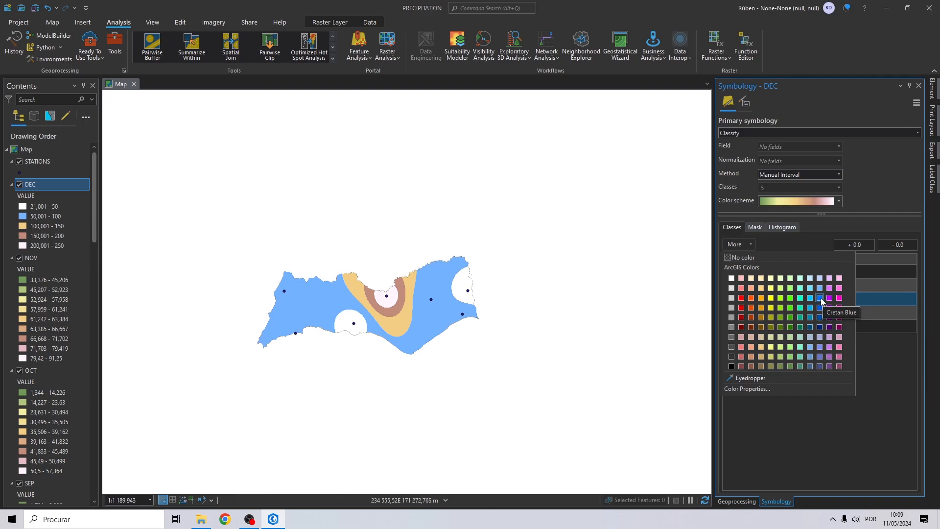
pyautogui.click(821, 298)
# Colour the DEC raster's 150–200 class dark blue and its 200–250 class a still darker navy blue
pyautogui.click(741, 315)
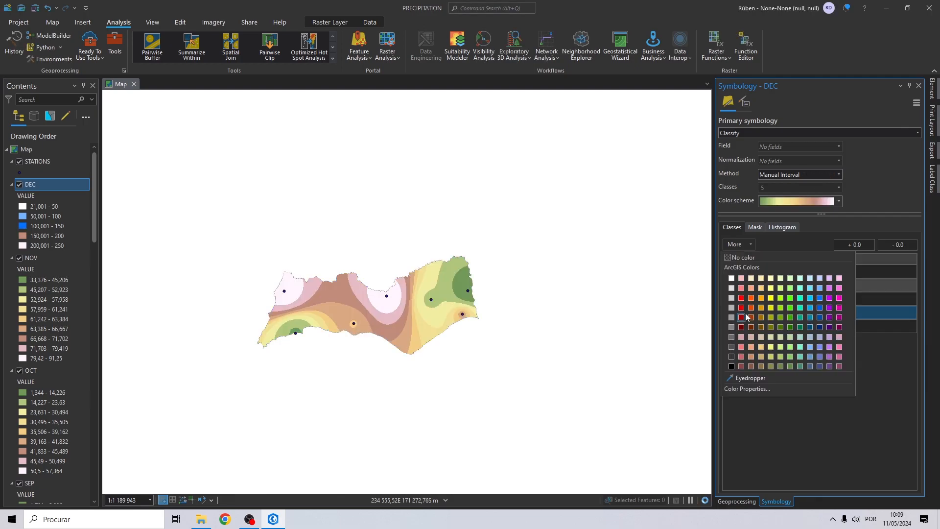
pyautogui.click(821, 317)
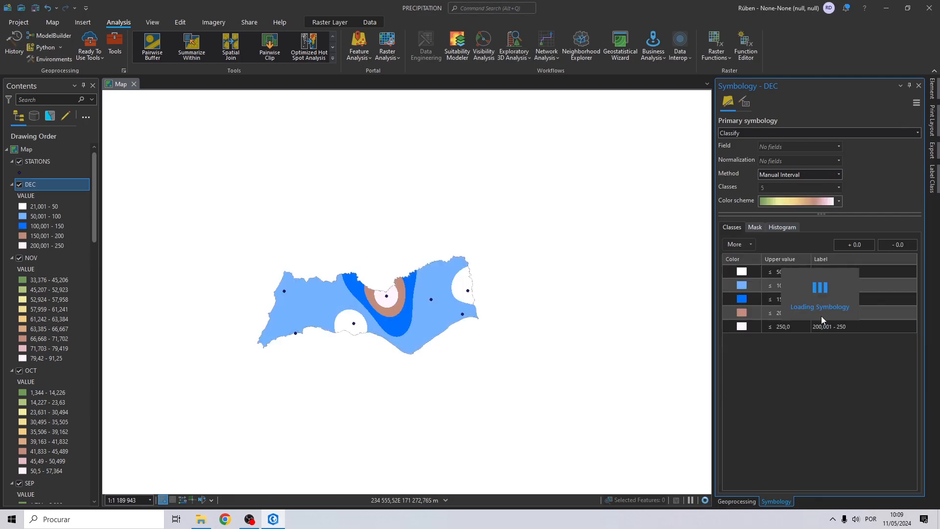
pyautogui.click(761, 325)
pyautogui.click(744, 328)
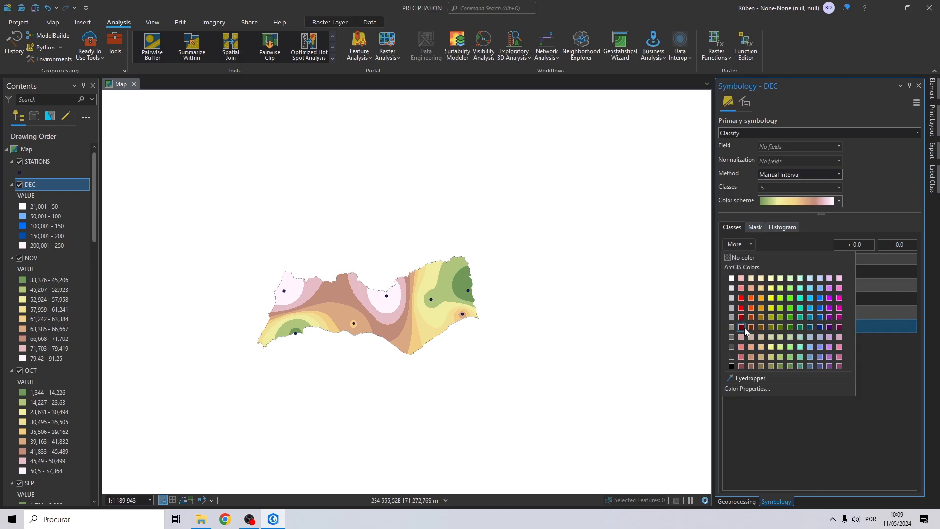
pyautogui.click(820, 326)
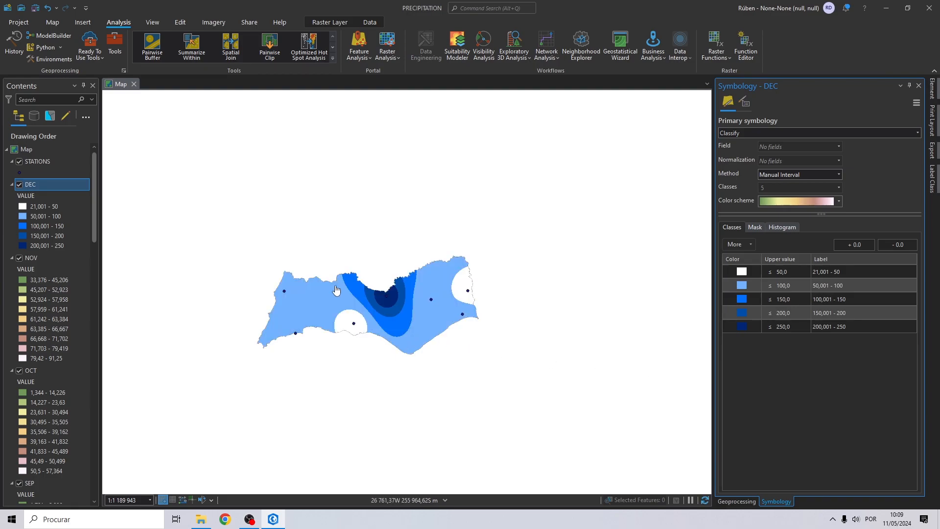
# Hide the DEC raster and open the symbology of the NOV raster
pyautogui.click(20, 184)
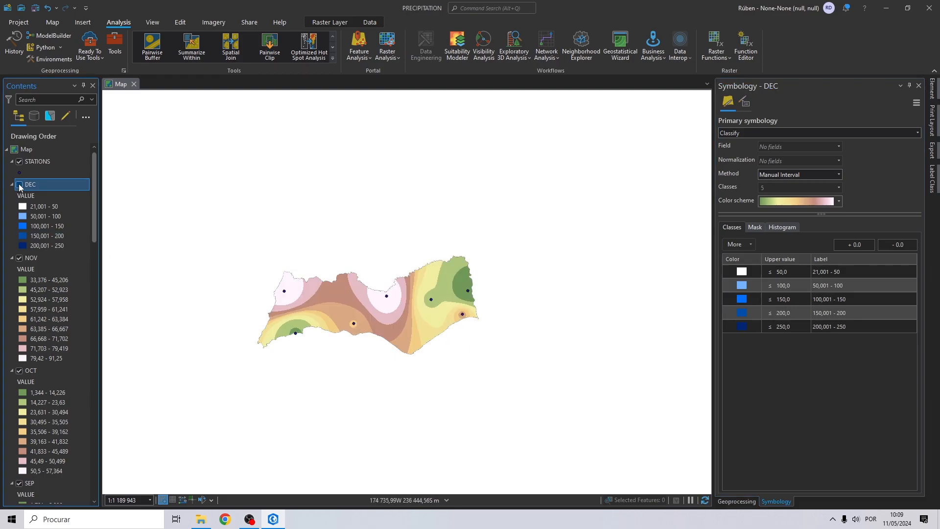
pyautogui.click(38, 257)
pyautogui.rightClick(37, 257)
pyautogui.click(63, 258)
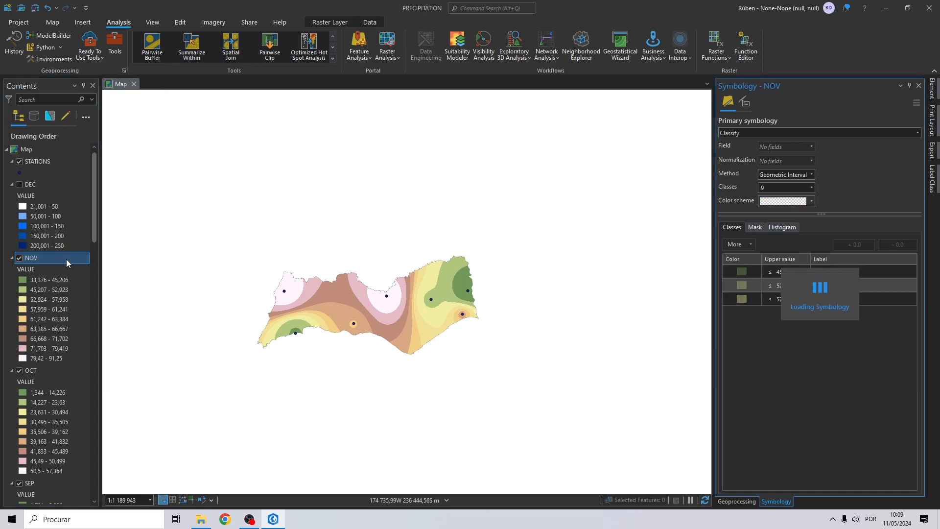
# Check the NOV raster's value range and set its classification to 2 classes
pyautogui.click(815, 272)
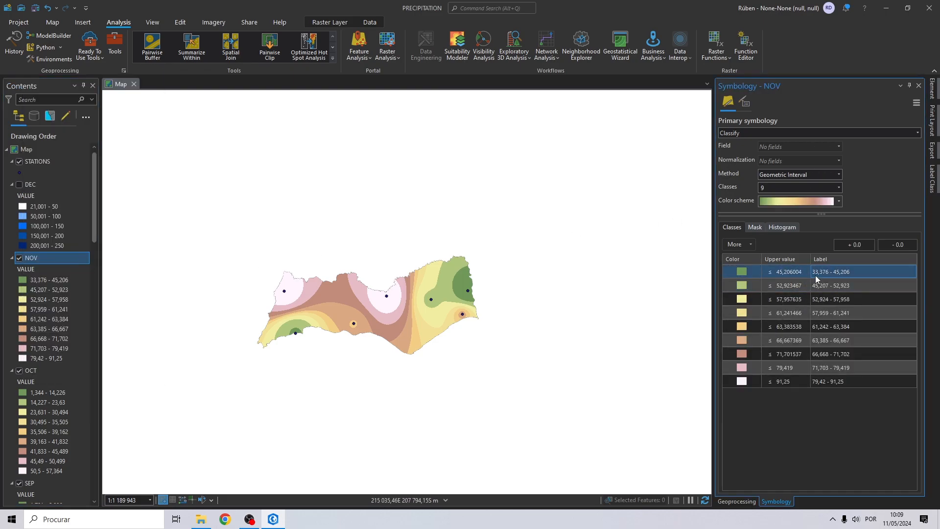
pyautogui.click(830, 383)
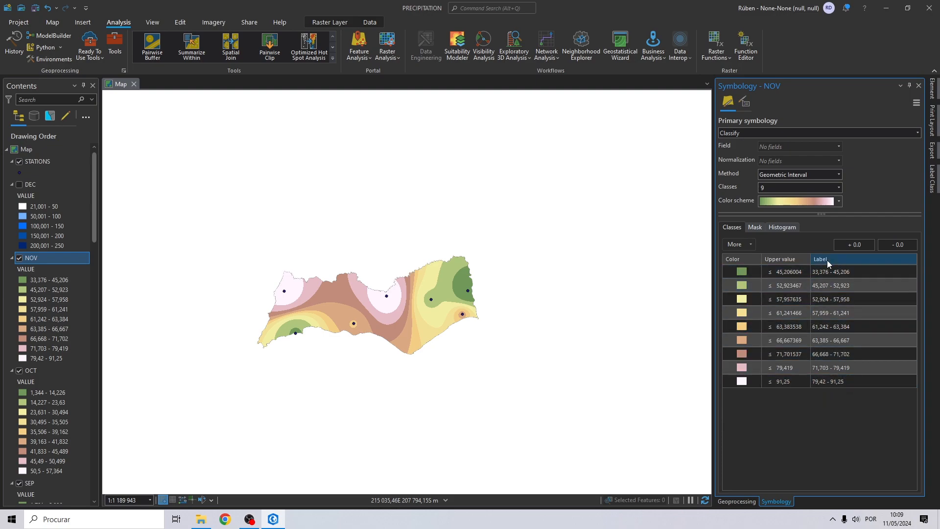
pyautogui.click(839, 188)
pyautogui.click(786, 207)
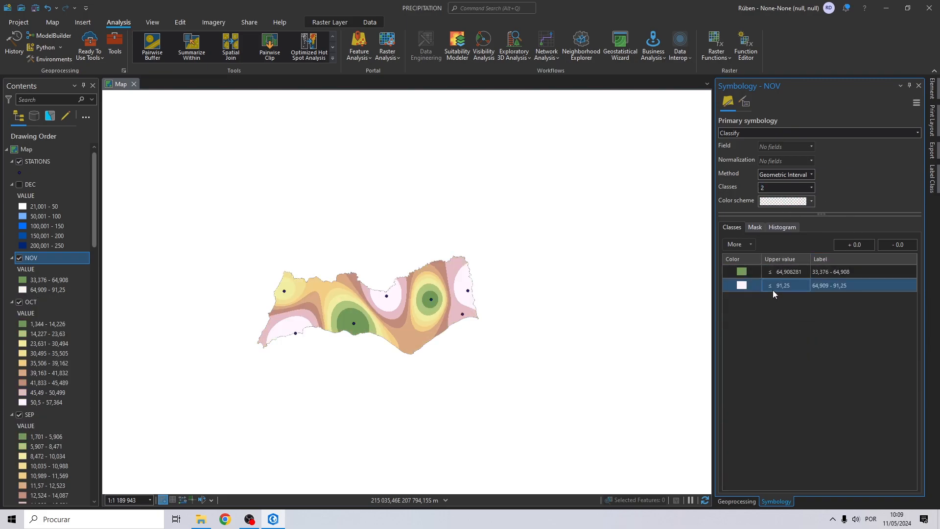
# Set the upper values of the NOV raster's two classes to 50 and 100
pyautogui.doubleClick(779, 286)
pyautogui.write('100')
pyautogui.click(782, 273)
pyautogui.click(791, 272)
pyautogui.write('50')
pyautogui.press('Return')
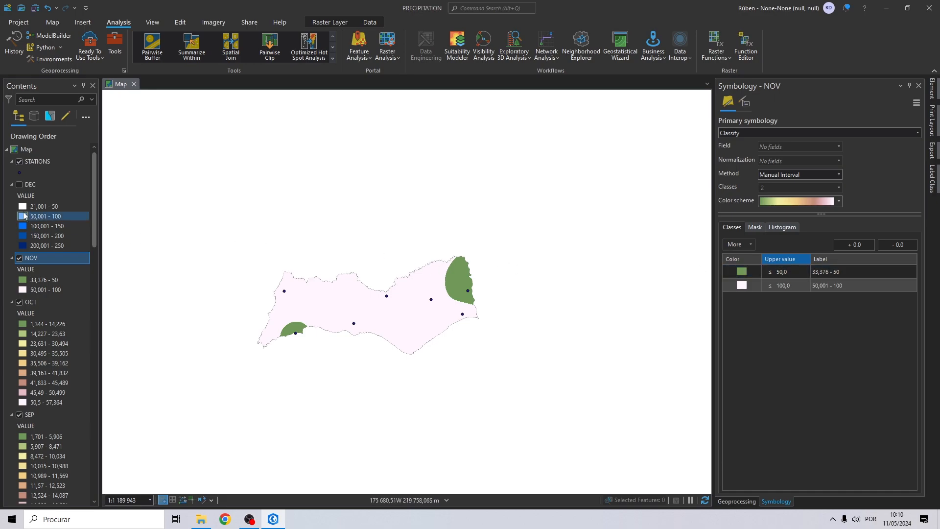
# Colour the NOV class up to 50 white and the 50–100 class the same light blue as in DEC
pyautogui.click(743, 272)
pyautogui.click(733, 280)
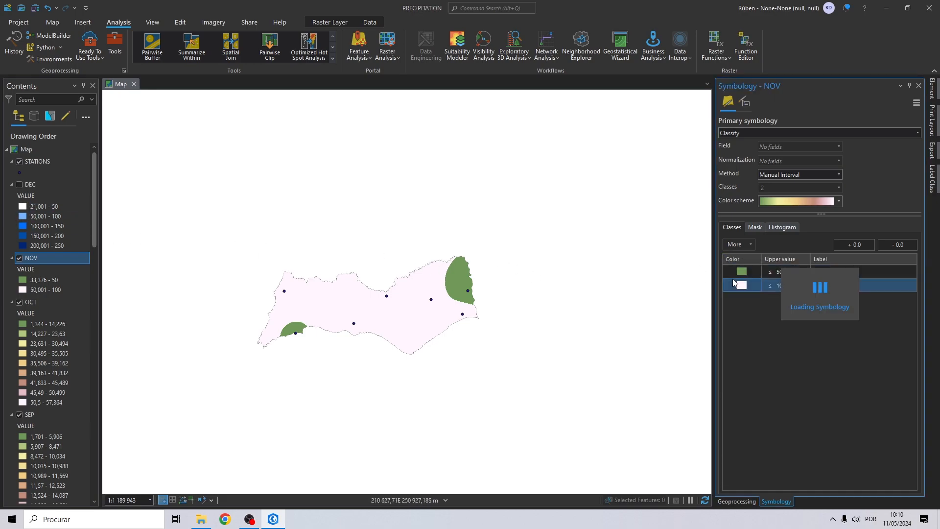
pyautogui.click(742, 285)
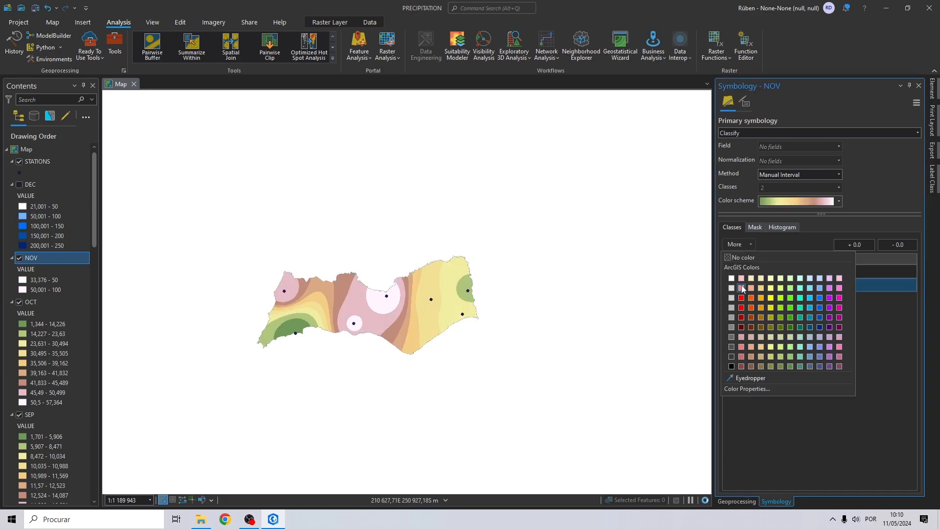
pyautogui.click(818, 287)
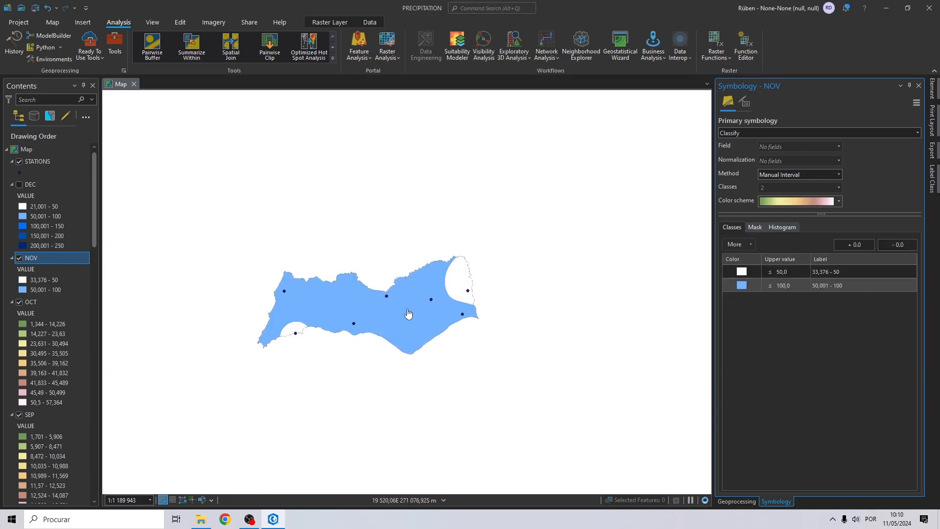
# Hide the NOV raster and open the symbology of the OCT raster
pyautogui.click(20, 258)
pyautogui.rightClick(33, 300)
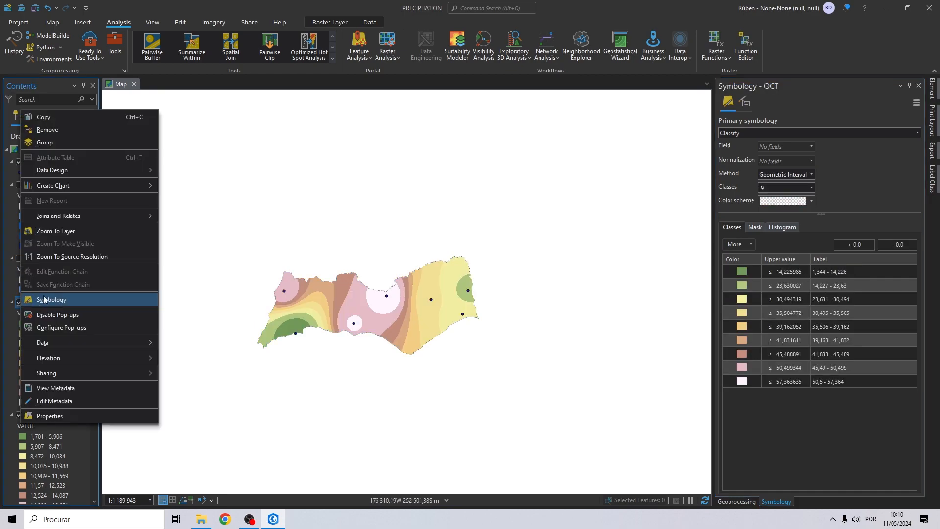
# Reduce the OCT layer's symbology to 2 classes
pyautogui.click(34, 301)
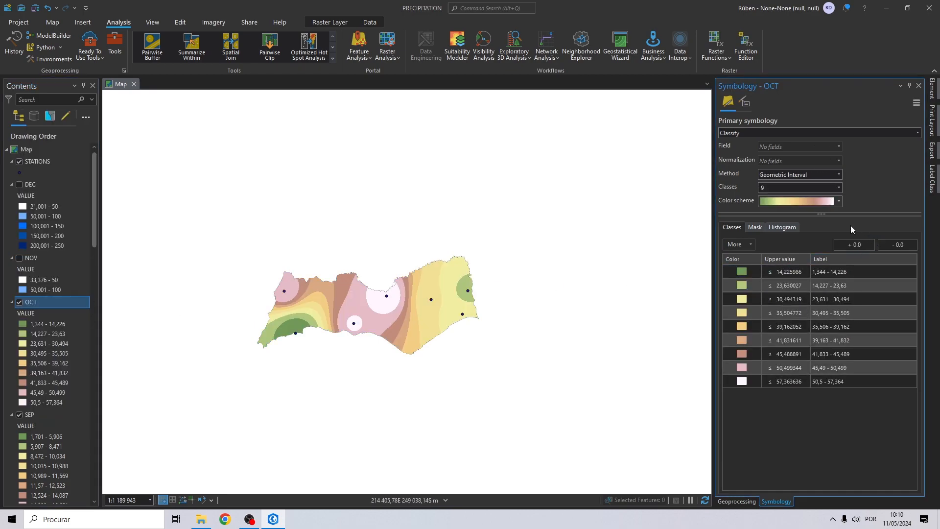
pyautogui.click(783, 272)
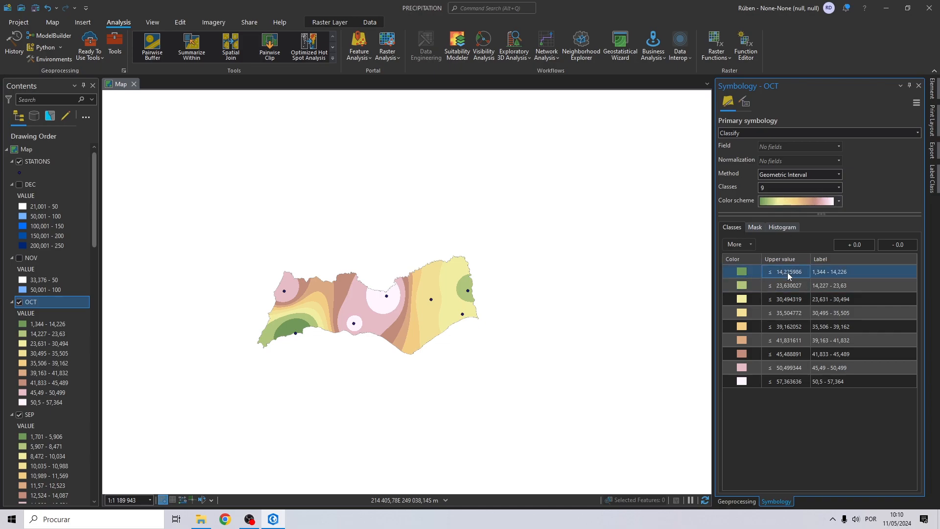
pyautogui.click(831, 381)
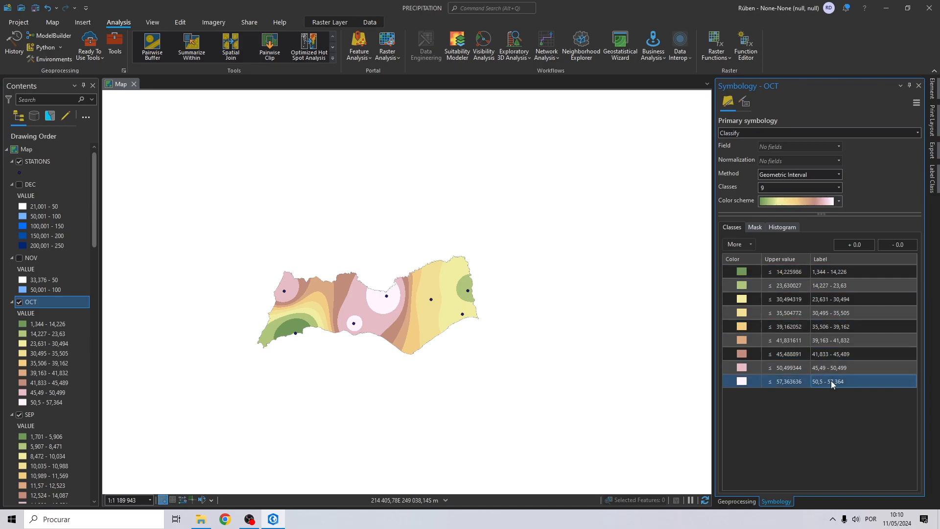
pyautogui.click(786, 271)
pyautogui.click(839, 187)
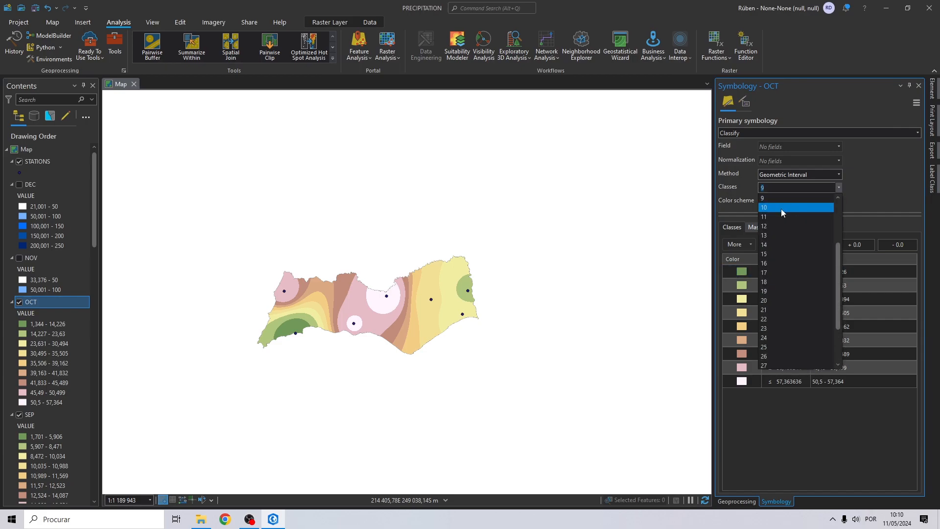
pyautogui.click(778, 204)
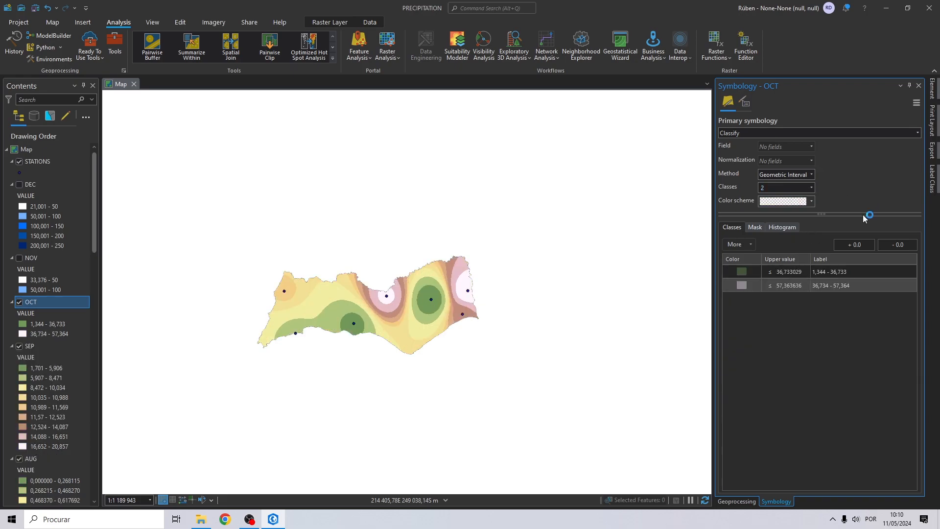
# Set the OCT layer's class upper values to 100 for the second class and 50 for the first
pyautogui.click(787, 287)
pyautogui.click(789, 286)
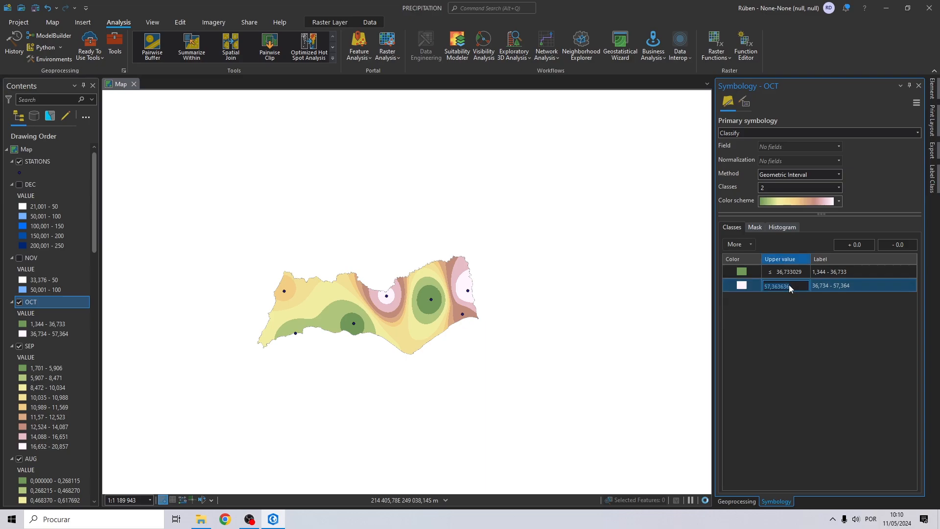
pyautogui.write('100')
pyautogui.press('Return')
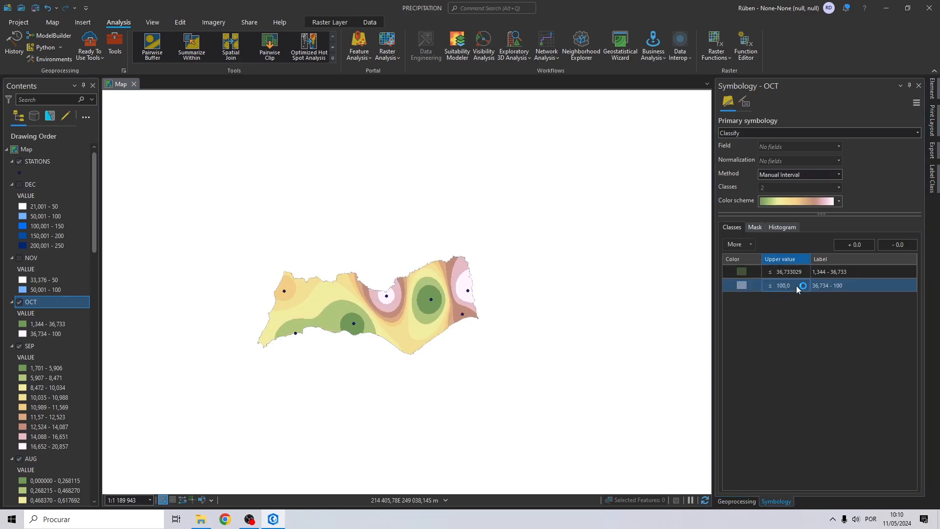
pyautogui.click(799, 271)
pyautogui.click(798, 271)
pyautogui.write('50')
pyautogui.press('Return')
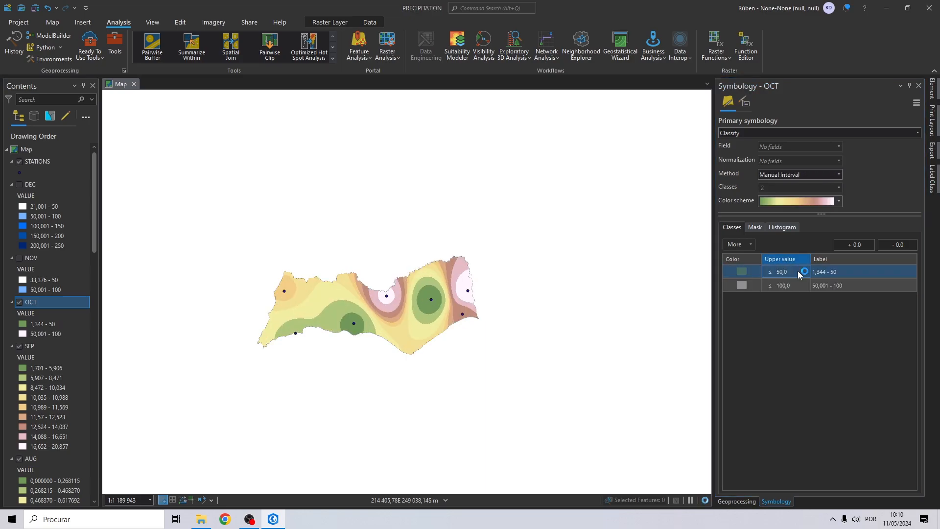
# Color the OCT layer's first class white and its second class light blue
pyautogui.click(743, 275)
pyautogui.click(743, 273)
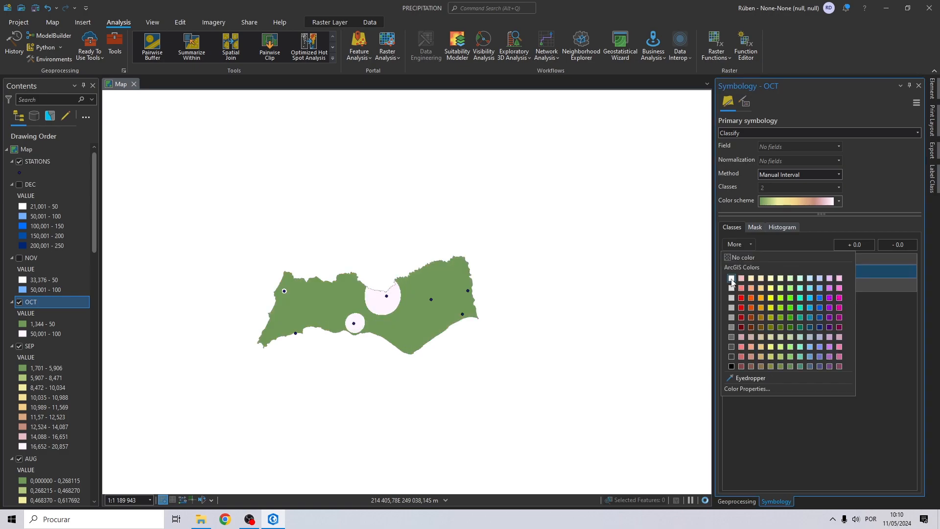
pyautogui.click(732, 279)
pyautogui.click(743, 286)
pyautogui.click(743, 285)
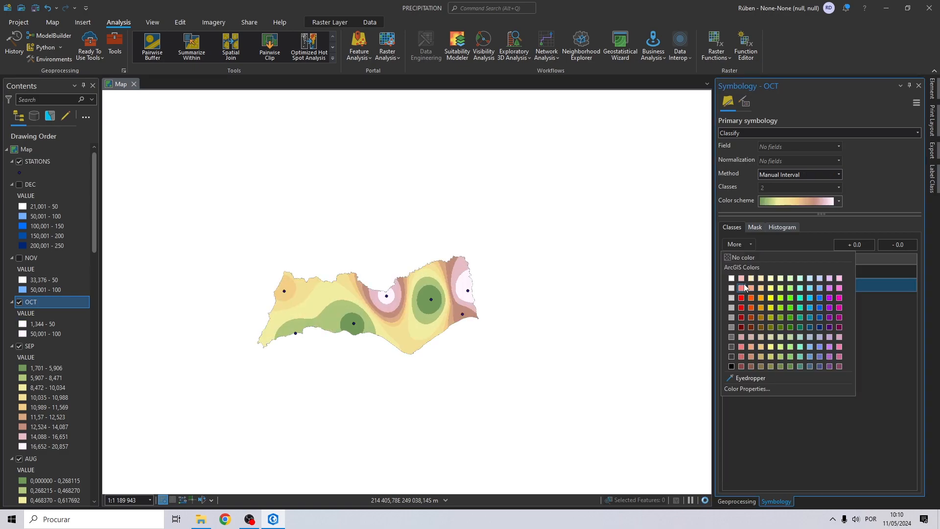
pyautogui.click(819, 289)
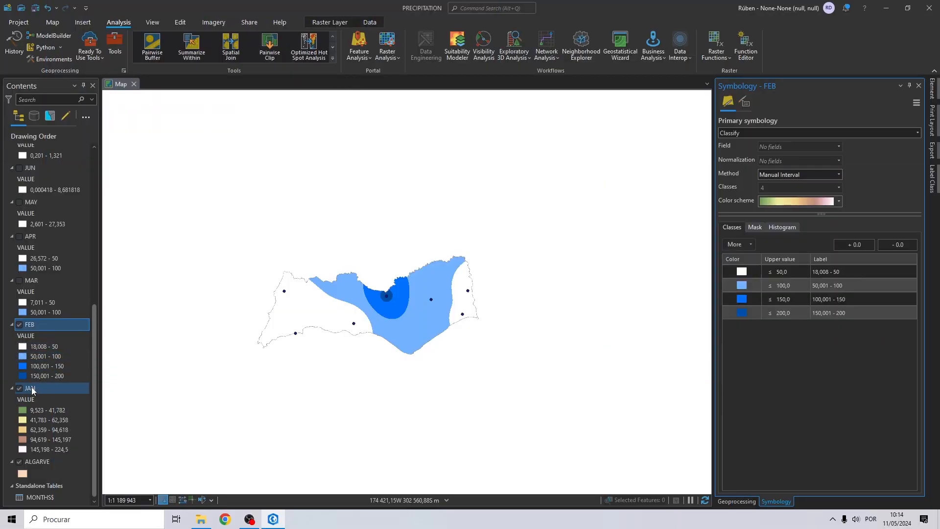
# In the JAN layer's symbology, set the upper values of the two highest classes to 250 and 200
pyautogui.rightClick(31, 387)
pyautogui.click(69, 255)
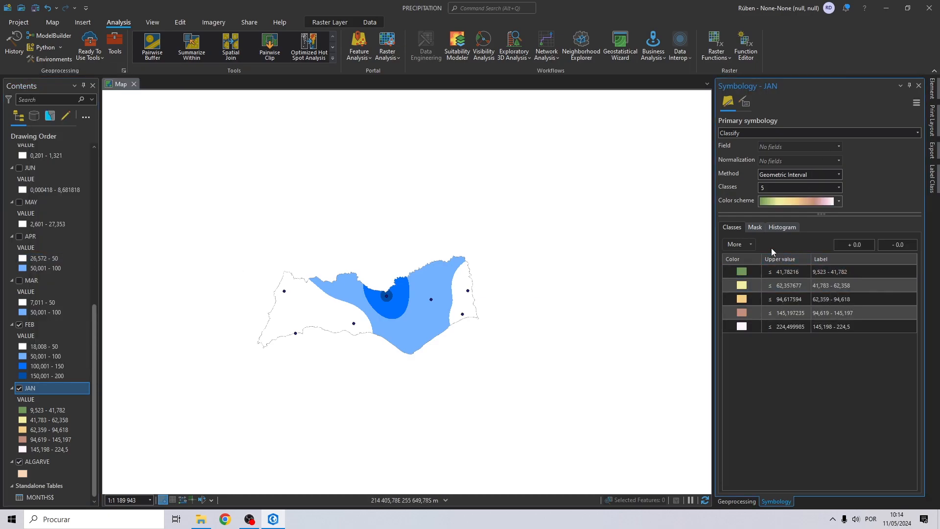
pyautogui.click(831, 300)
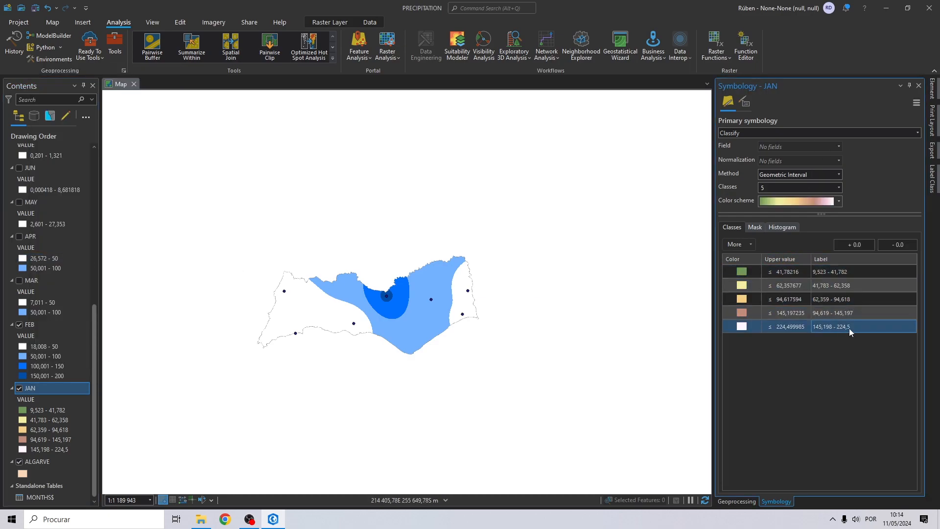
pyautogui.doubleClick(785, 326)
pyautogui.write('250')
pyautogui.press('Return')
pyautogui.doubleClick(786, 313)
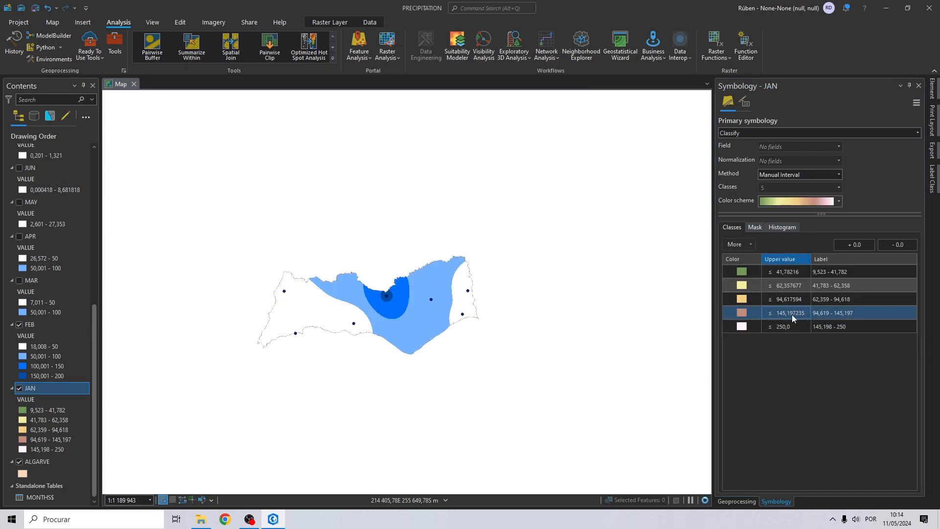
pyautogui.write('200')
pyautogui.press('Return')
# Set the upper values of the JAN layer's three lowest classes to 150, 100 and 50
pyautogui.doubleClick(794, 299)
pyautogui.write('150')
pyautogui.press('Return')
pyautogui.doubleClick(796, 286)
pyautogui.write('100')
pyautogui.press('Return')
pyautogui.doubleClick(786, 272)
pyautogui.write('50')
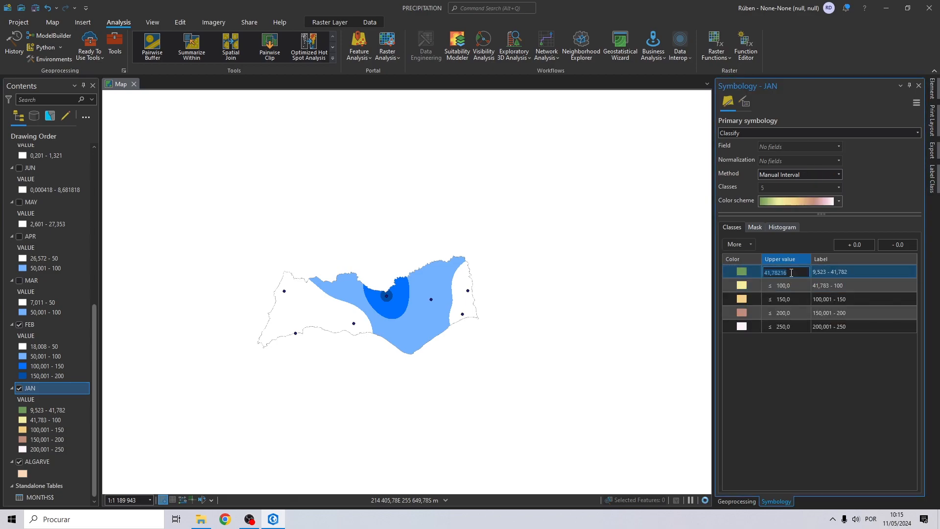
pyautogui.press('Return')
# Hide the FEB layer, and color JAN's up-to-50 class white and its up-to-100 class light blue
pyautogui.click(745, 273)
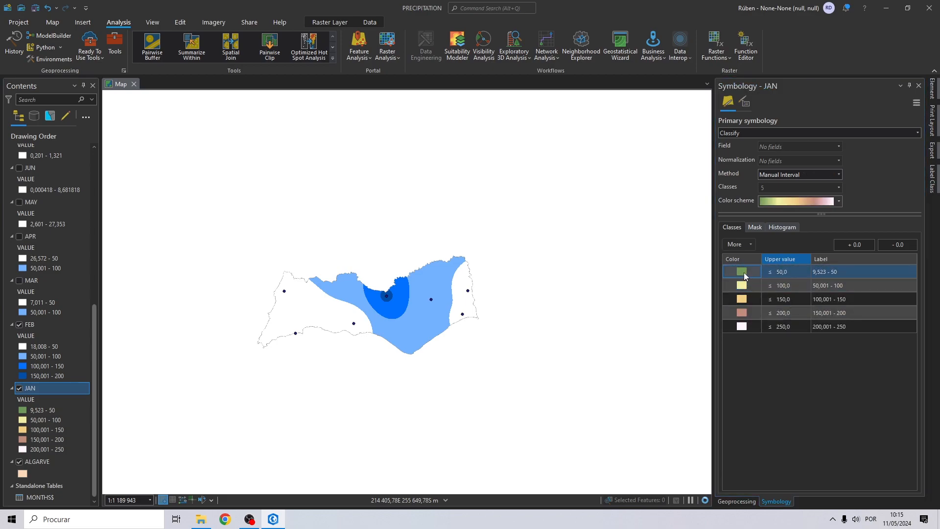
pyautogui.click(20, 324)
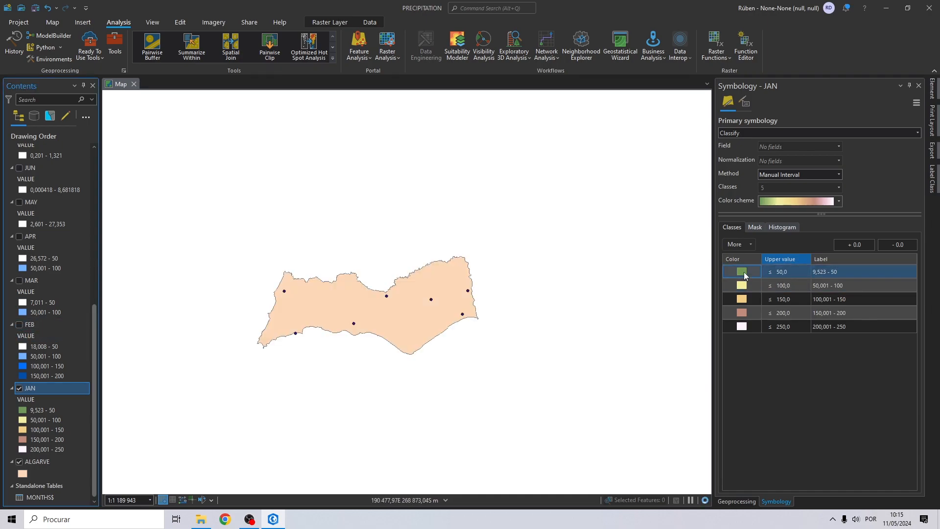
pyautogui.click(745, 272)
pyautogui.click(732, 278)
pyautogui.click(742, 285)
pyautogui.click(742, 285)
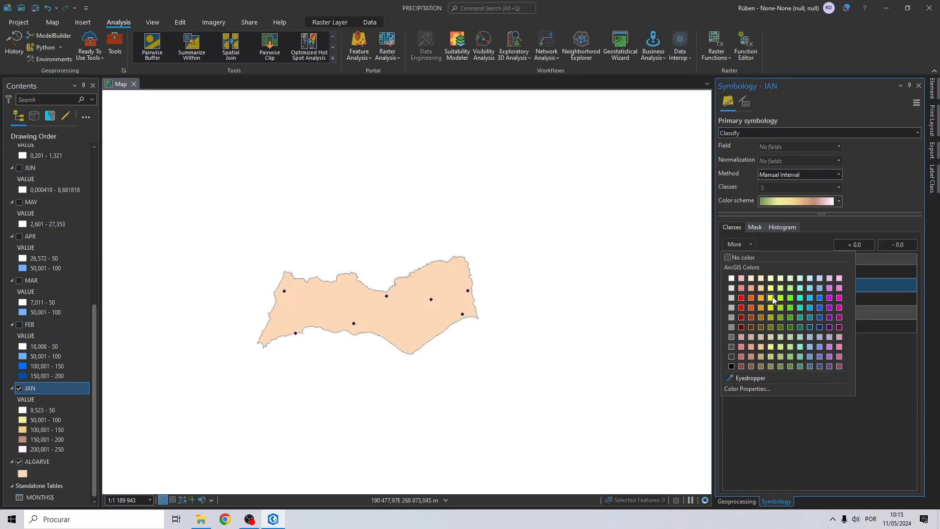
pyautogui.click(819, 298)
# Color JAN's up-to-150 class bright blue and its up-to-200 class blue
pyautogui.click(742, 299)
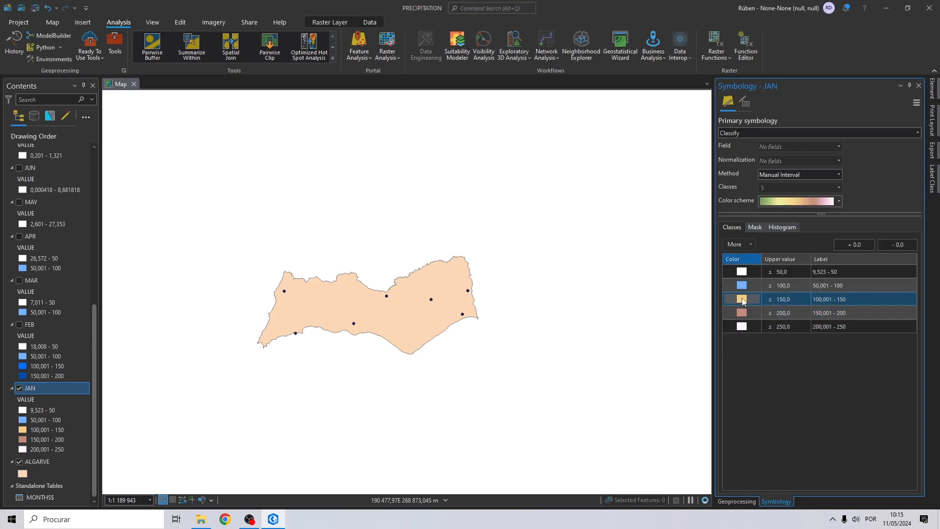
pyautogui.click(743, 300)
pyautogui.click(821, 298)
pyautogui.click(742, 312)
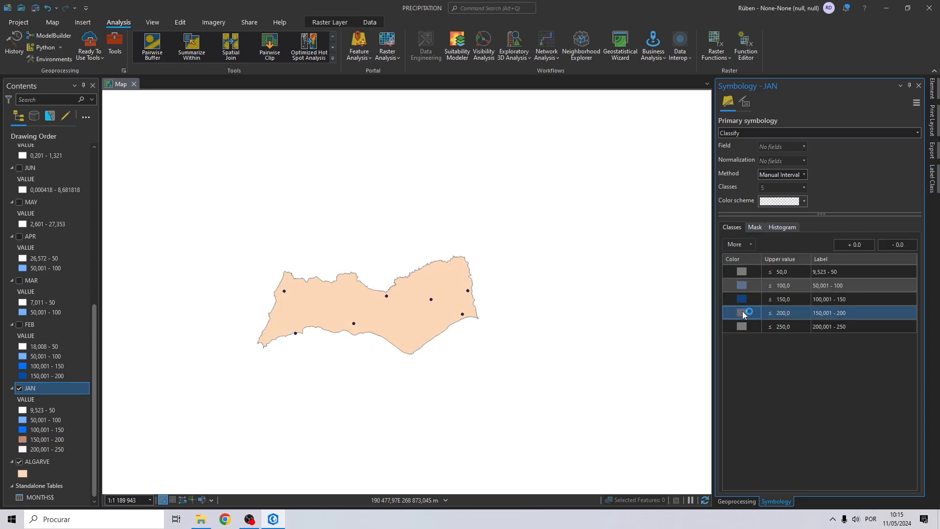
pyautogui.click(741, 315)
pyautogui.click(821, 310)
# Color JAN's up-to-250 class dark navy and change its up-to-200 class to a darker blue
pyautogui.click(742, 326)
pyautogui.click(742, 329)
pyautogui.click(819, 328)
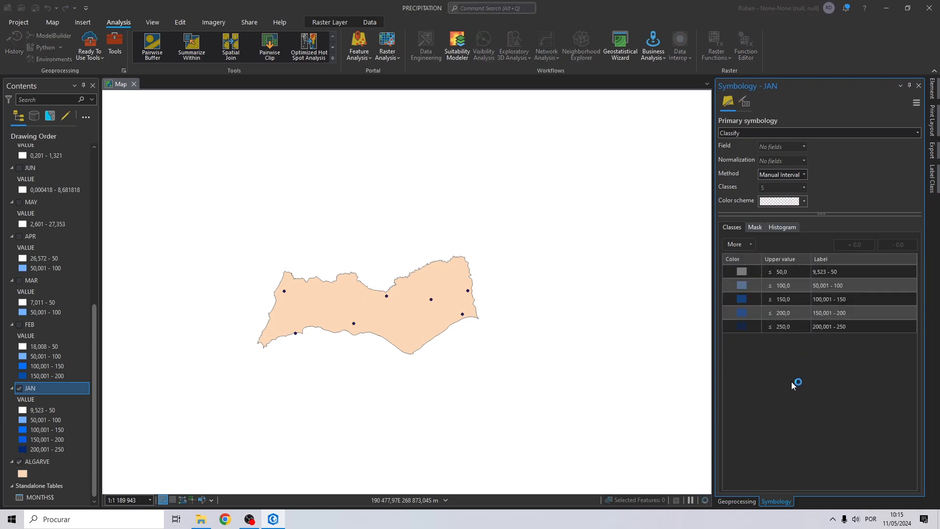
pyautogui.click(747, 312)
pyautogui.click(826, 316)
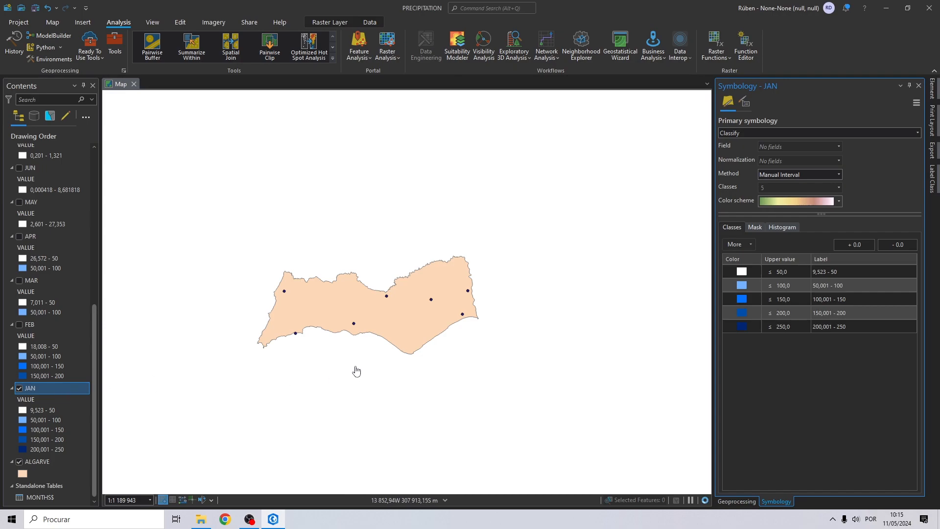
# Remove the MONTHS$ standalone table from the map
pyautogui.scroll(-3, 355, 289)
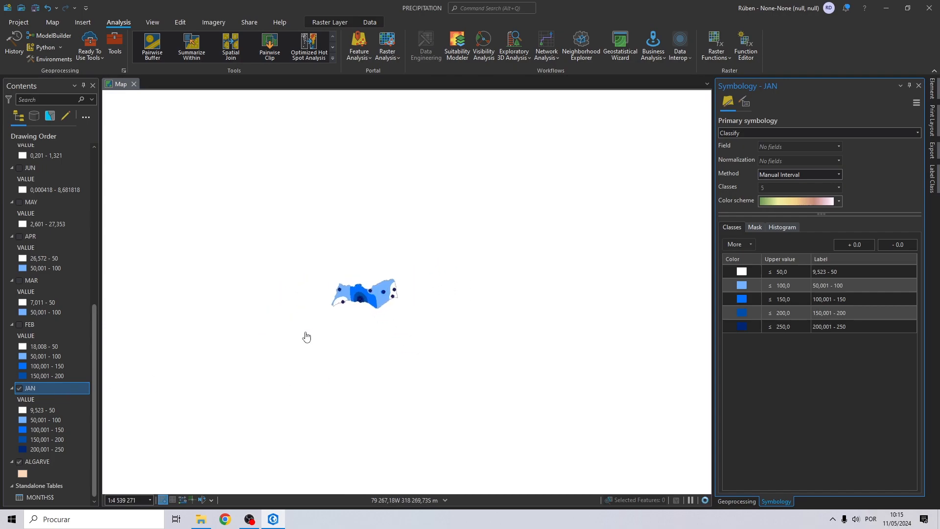
pyautogui.click(56, 494)
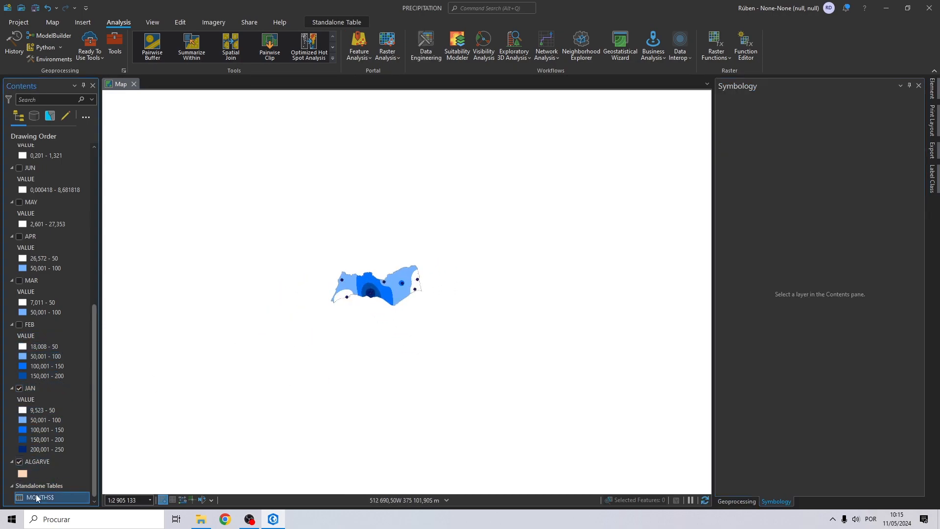
pyautogui.rightClick(56, 494)
pyautogui.click(66, 207)
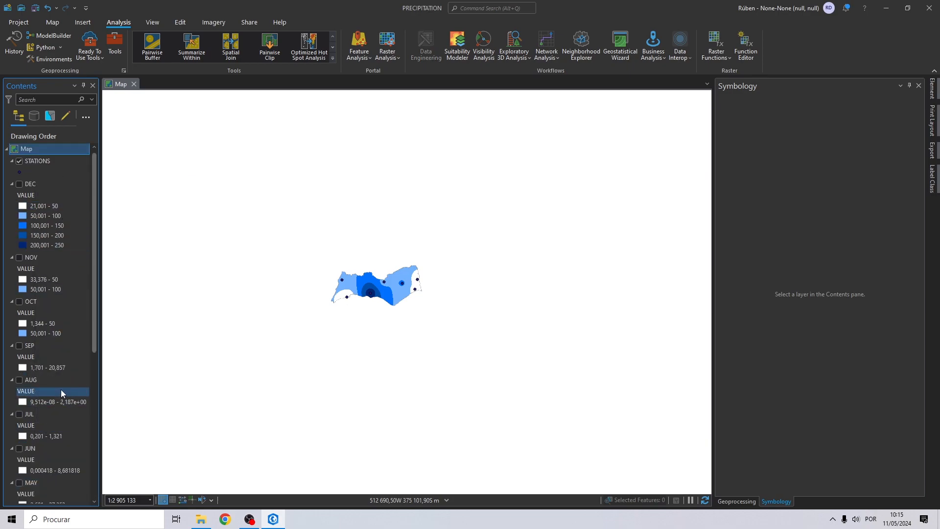
# Give the ALGARVE polygon symbol a black outline and no fill color, and apply the changes
pyautogui.scroll(-5, 61, 390)
pyautogui.click(31, 486)
pyautogui.click(22, 497)
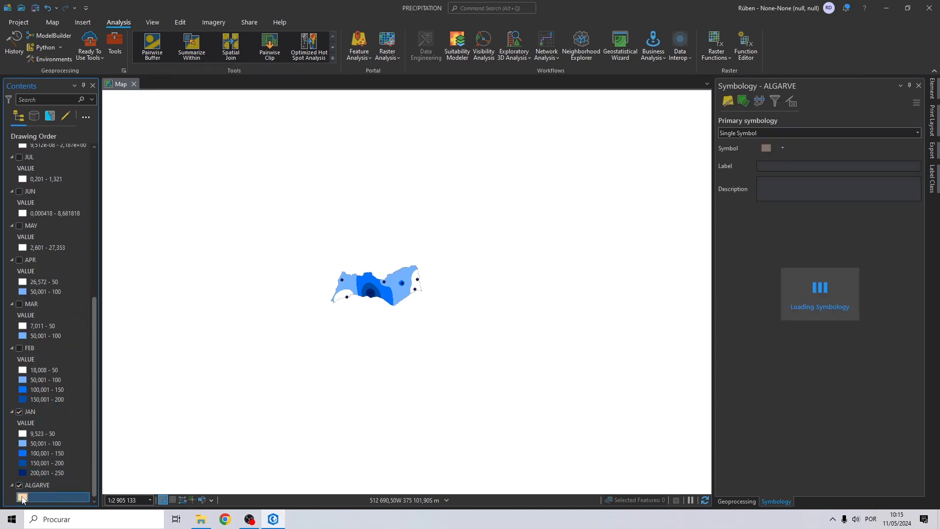
pyautogui.click(918, 174)
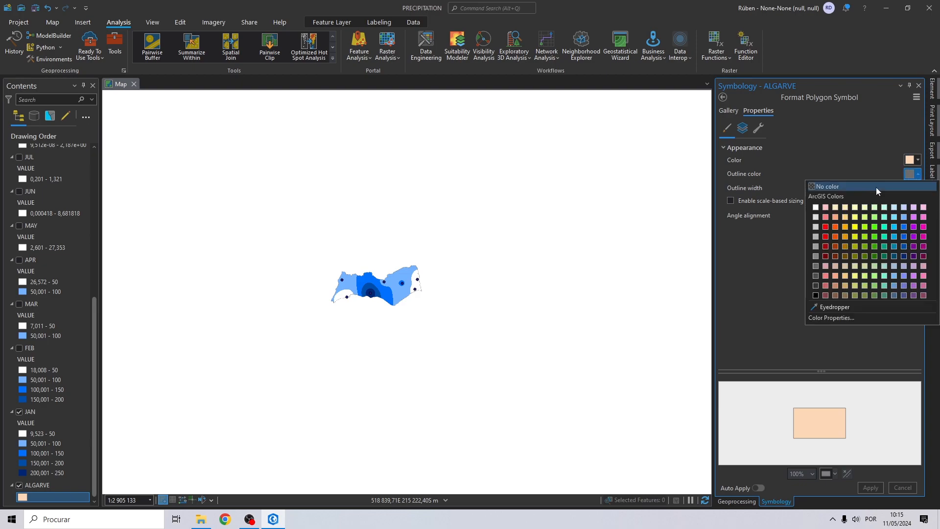
pyautogui.click(816, 295)
pyautogui.click(914, 160)
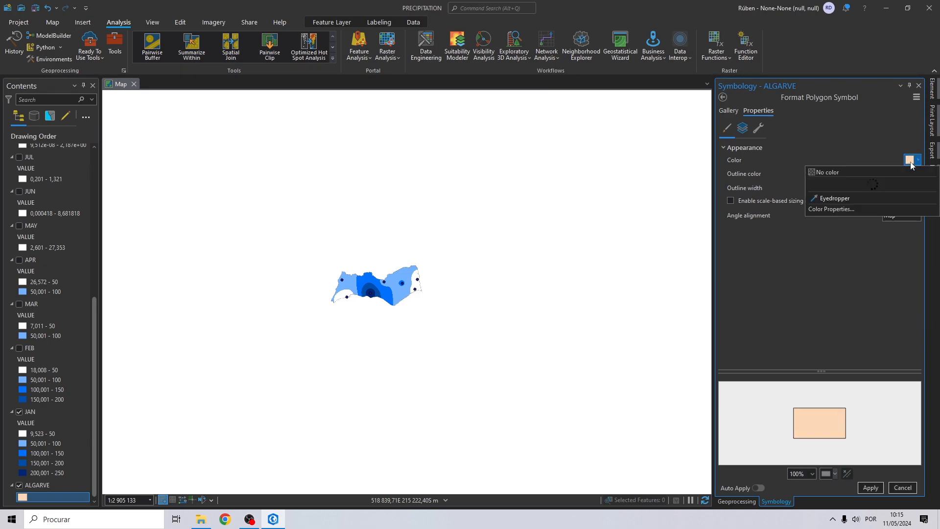
pyautogui.click(890, 174)
pyautogui.click(868, 488)
# Collapse the legends of all the monthly layers except APR
pyautogui.click(11, 412)
pyautogui.click(12, 366)
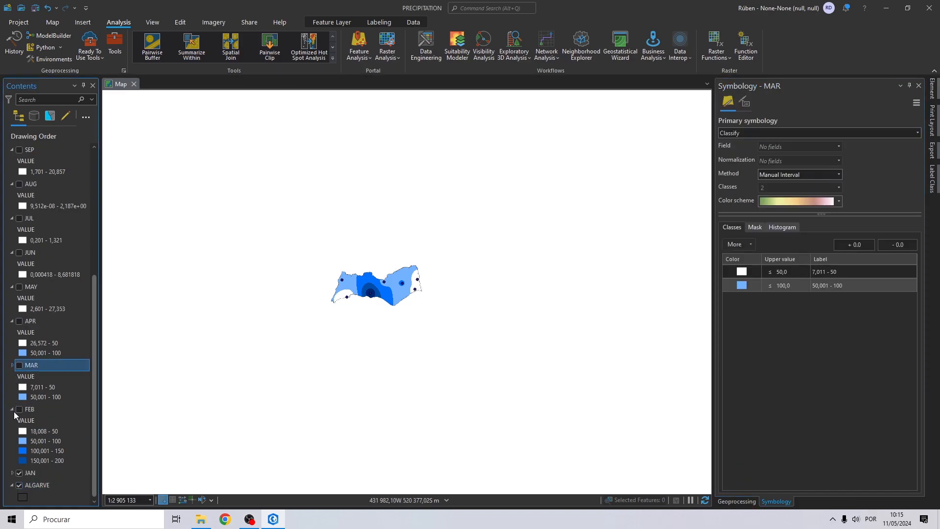
pyautogui.click(13, 410)
pyautogui.click(12, 336)
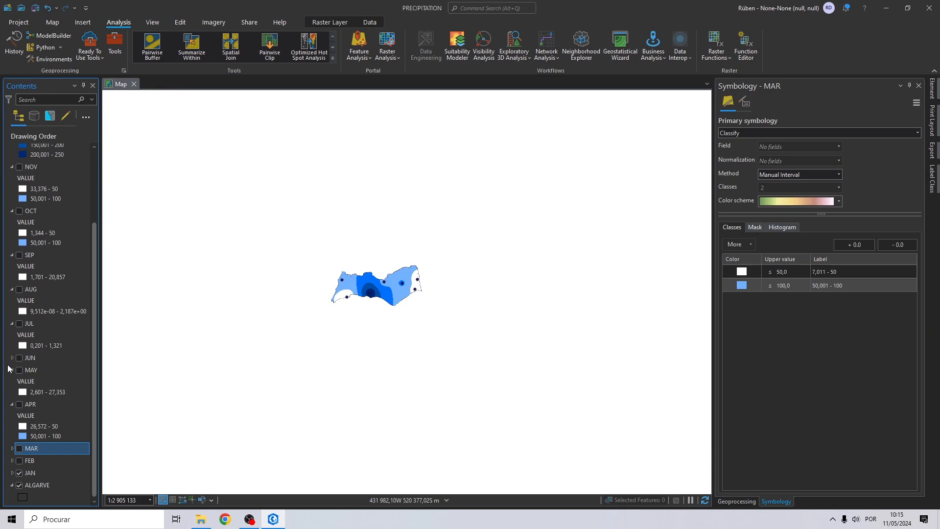
pyautogui.click(12, 371)
pyautogui.click(13, 348)
pyautogui.click(12, 334)
pyautogui.click(12, 322)
pyautogui.click(12, 300)
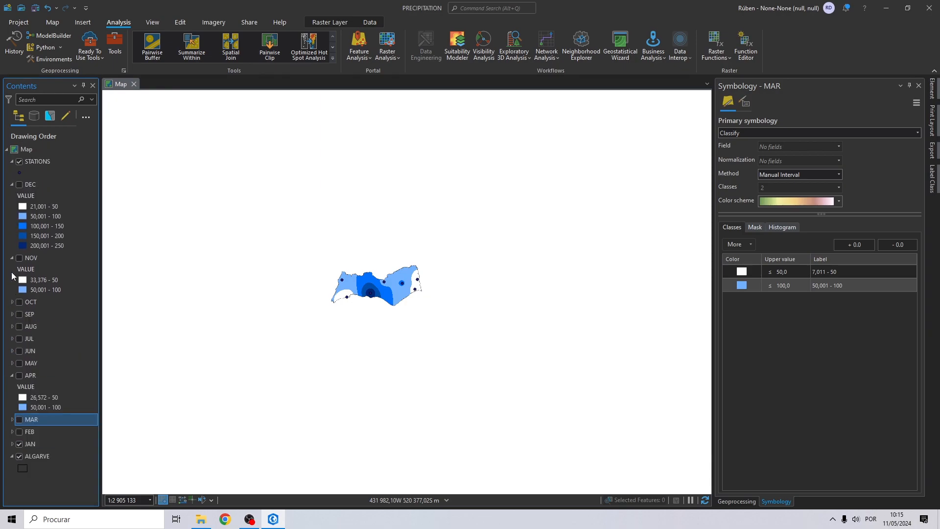
pyautogui.click(12, 258)
pyautogui.click(12, 184)
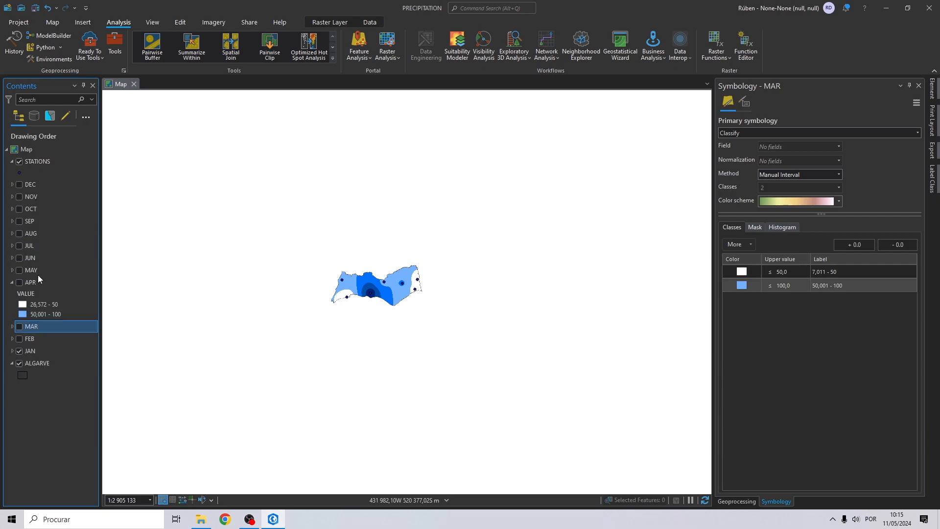
# Move the ALGARVE layer above STATIONS in the drawing order
pyautogui.click(37, 363)
pyautogui.click(19, 363)
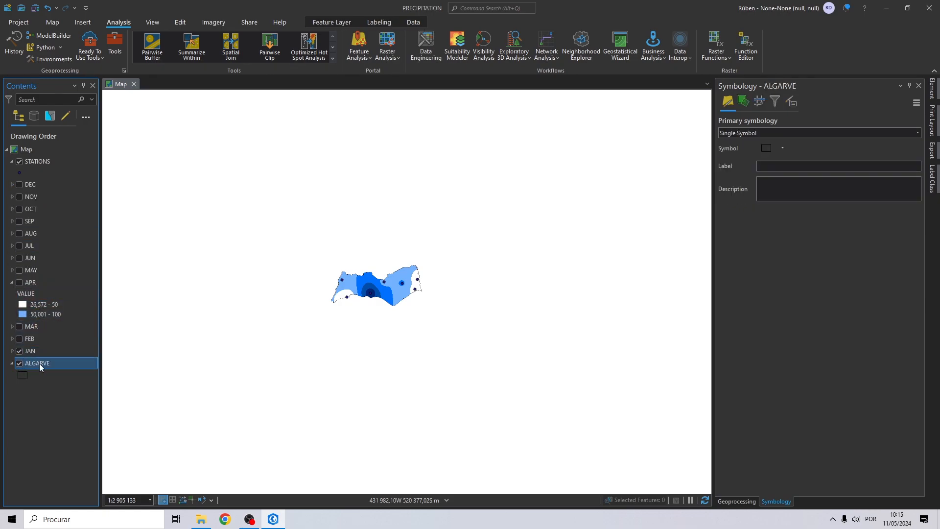
pyautogui.moveTo(55, 321); pyautogui.dragTo(36, 162)
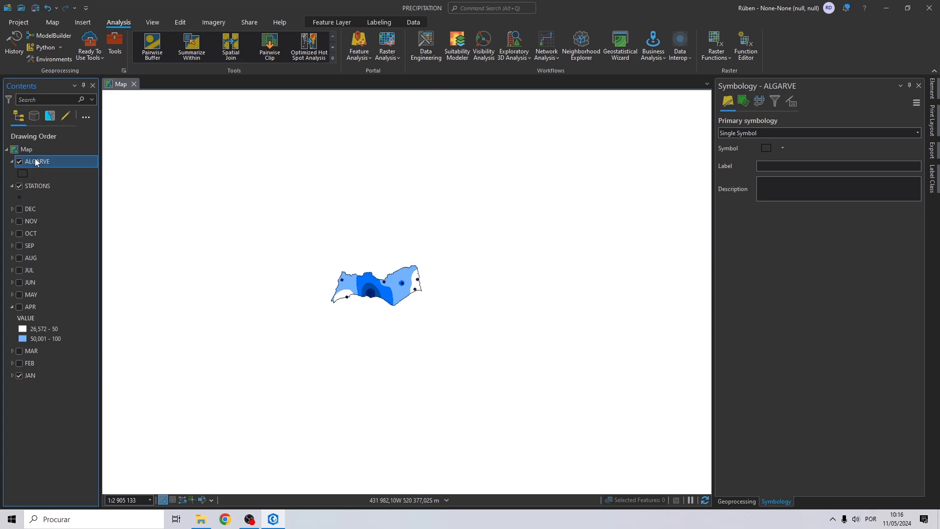
# Set the STATIONS label expression to $feature.F1, apply it, and turn on the layer's labels
pyautogui.click(39, 188)
pyautogui.rightClick(38, 188)
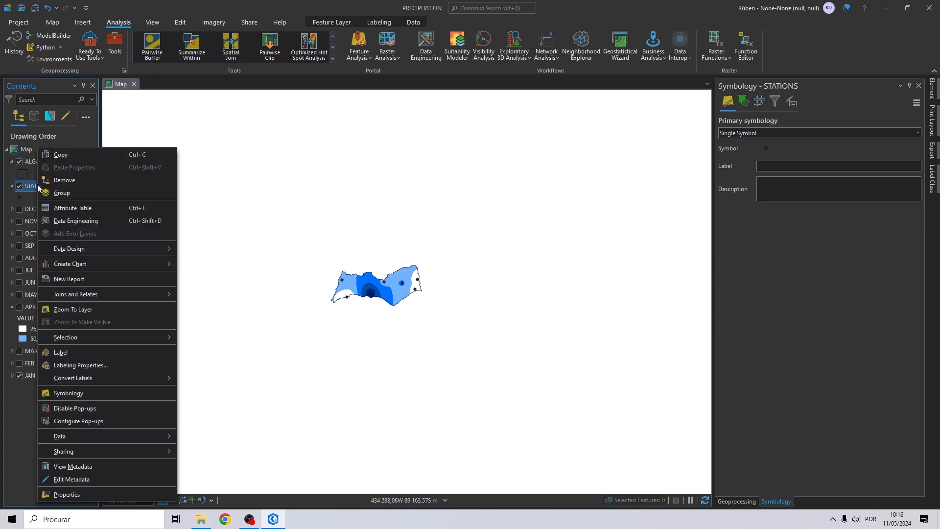
pyautogui.click(81, 366)
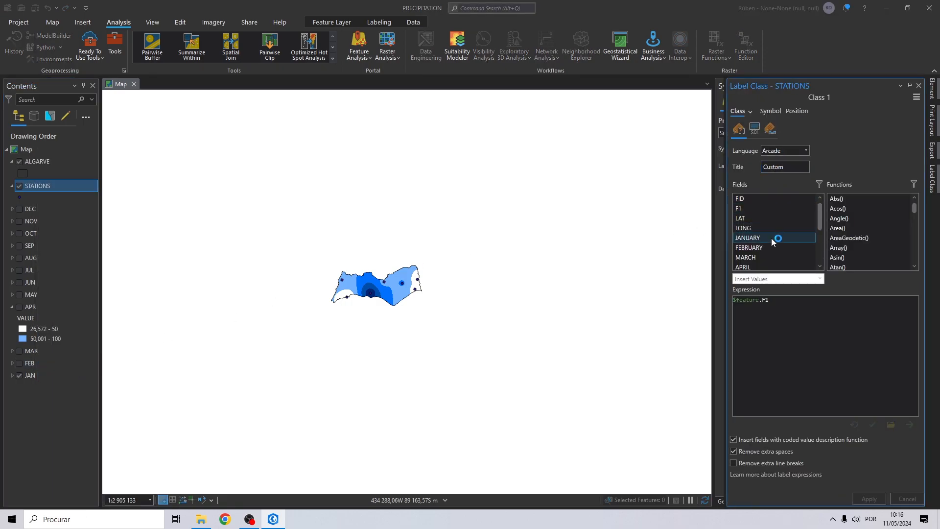
pyautogui.moveTo(792, 297); pyautogui.dragTo(601, 310)
pyautogui.press('Delete')
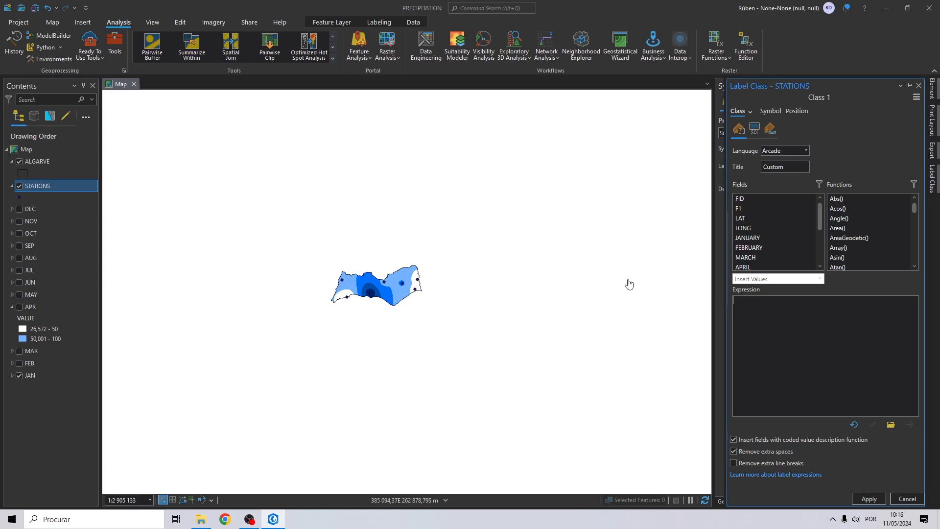
pyautogui.doubleClick(772, 209)
pyautogui.click(869, 499)
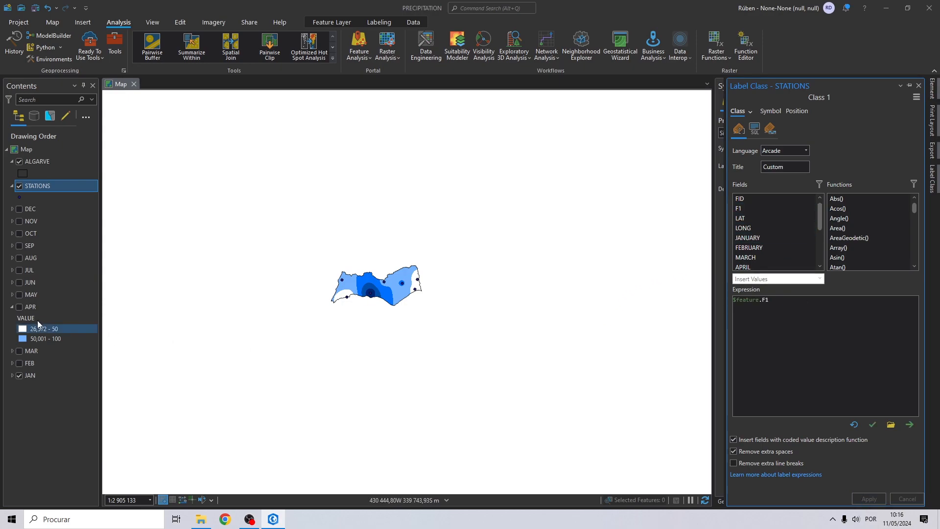
pyautogui.rightClick(38, 187)
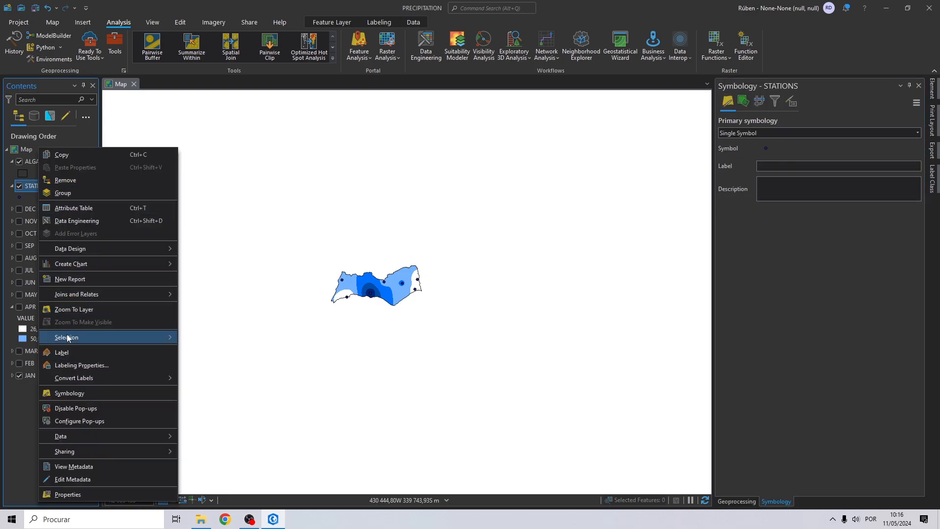
pyautogui.click(70, 353)
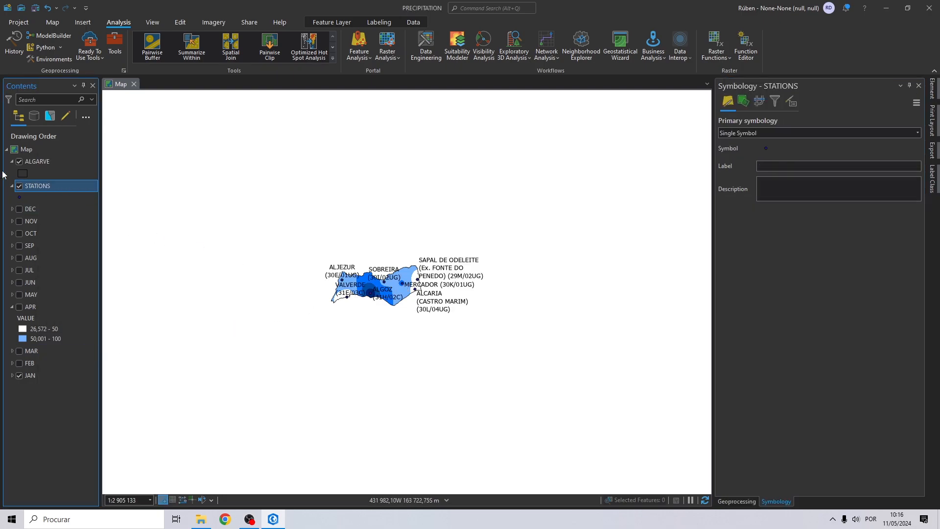
pyautogui.rightClick(40, 185)
pyautogui.click(99, 494)
pyautogui.click(841, 121)
# Set the STATIONS label font style to Bold and apply the change
pyautogui.rightClick(45, 186)
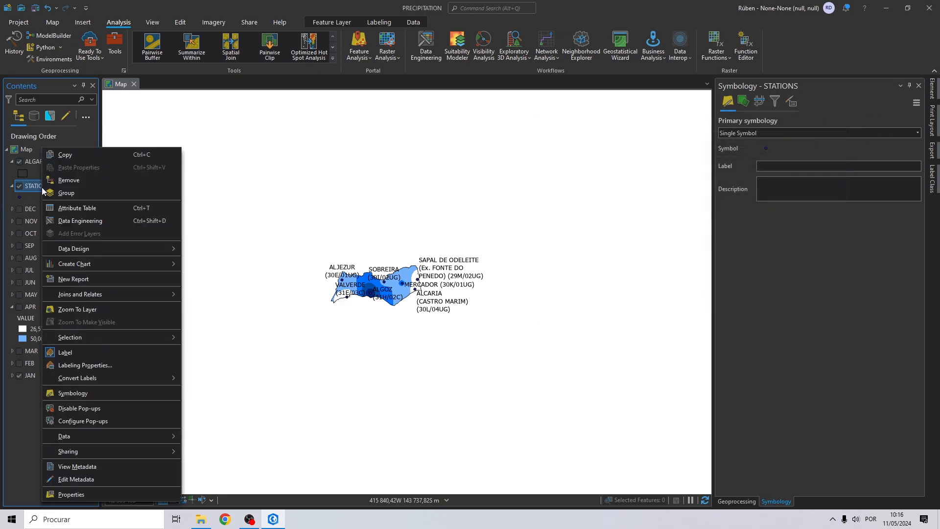
pyautogui.click(113, 365)
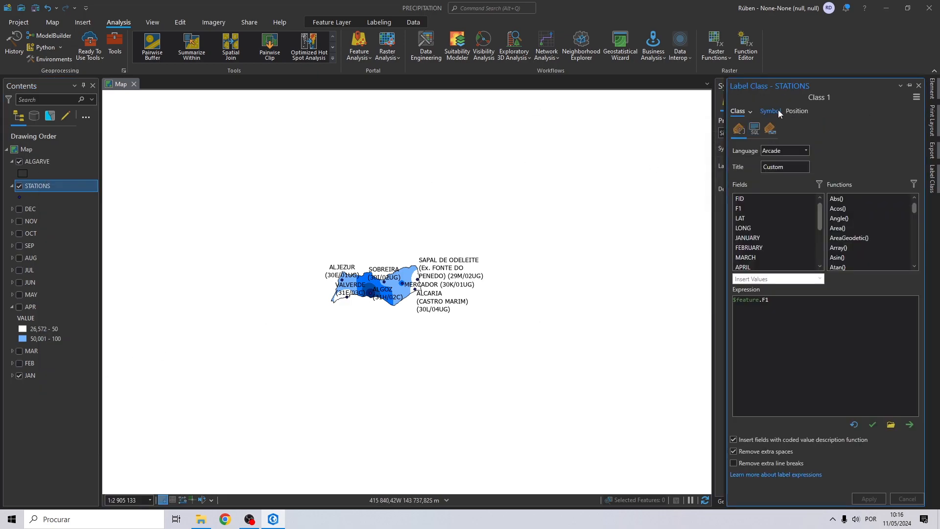
pyautogui.click(778, 110)
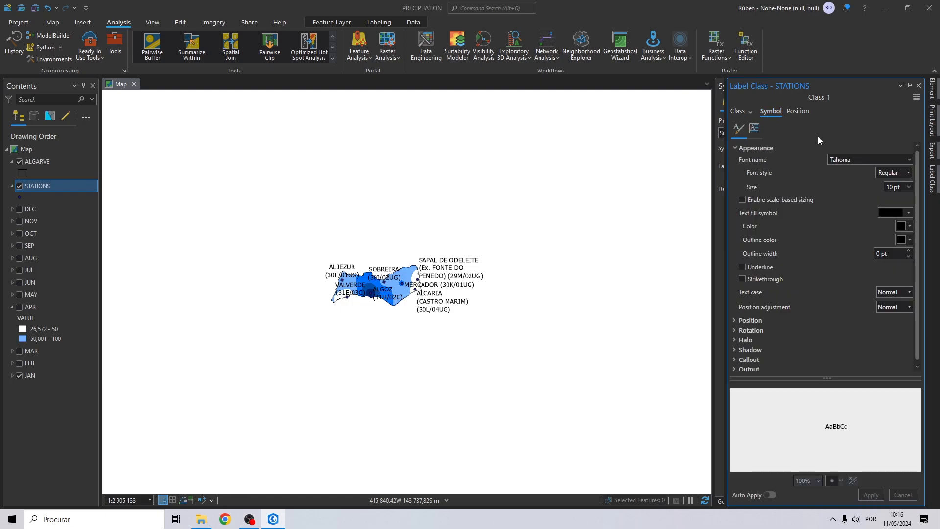
pyautogui.click(909, 172)
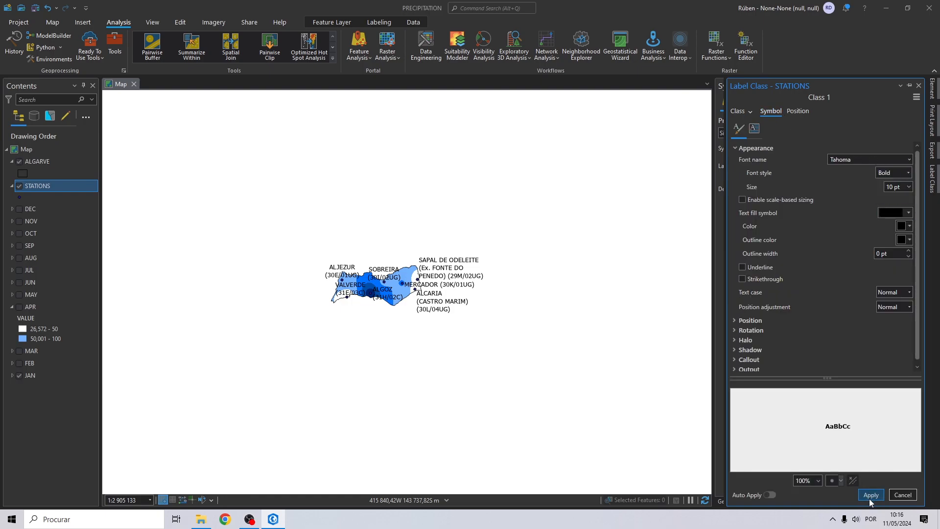
pyautogui.click(870, 495)
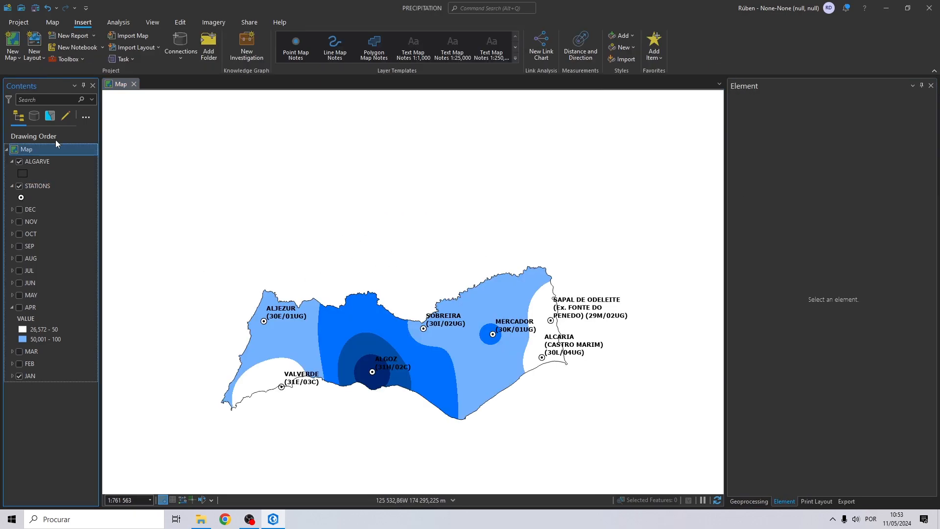
# Rename the precipitation map as Jan
pyautogui.click(32, 149)
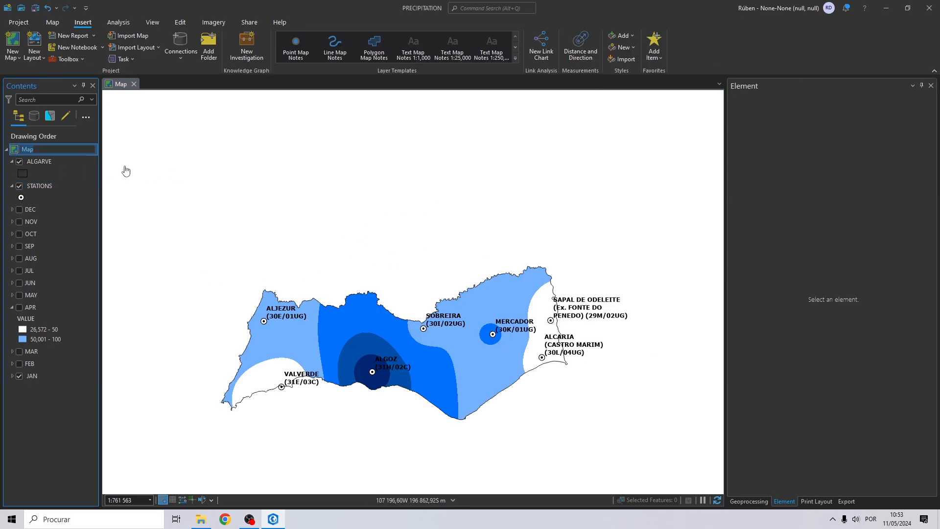
pyautogui.write('Jan')
pyautogui.press('Return')
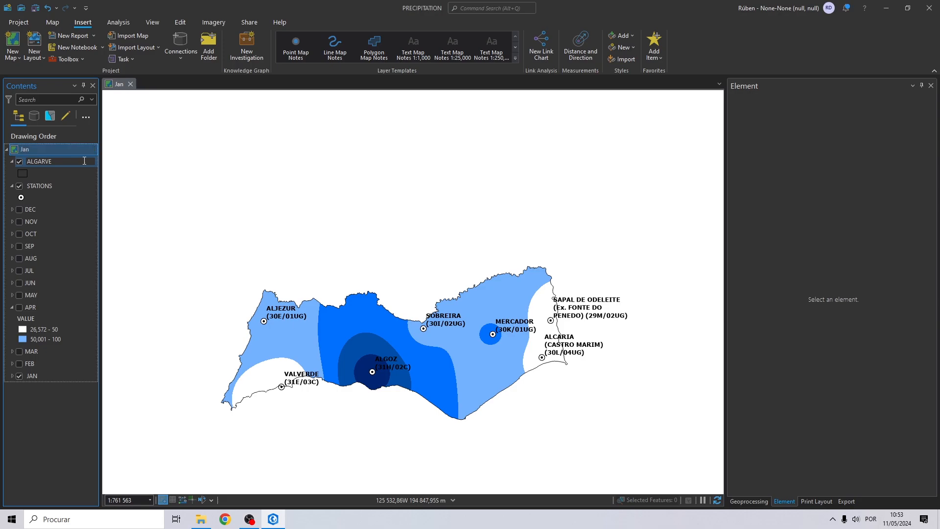
# Insert a new map into the project and name it Feb
pyautogui.click(14, 56)
pyautogui.click(42, 76)
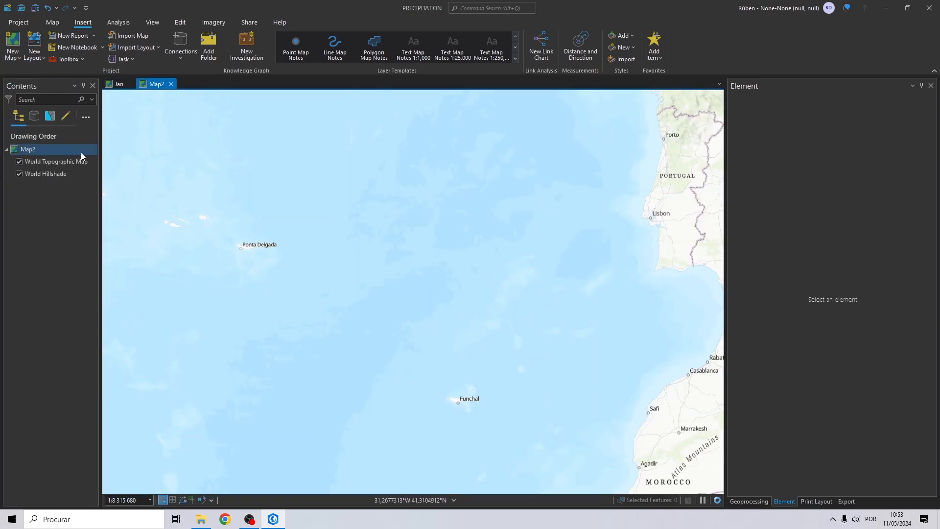
pyautogui.click(26, 150)
pyautogui.click(26, 150)
pyautogui.write('Feb')
pyautogui.press('Return')
# Remove the World Topographic Map and World Hillshade basemap layers from the Feb map
pyautogui.click(39, 162)
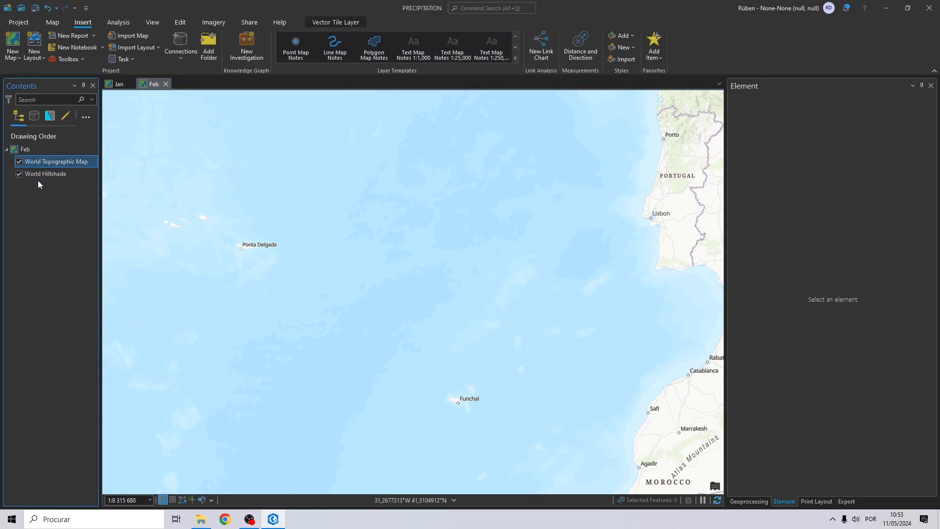
pyautogui.keyDown('shift'); pyautogui.click(37, 174); pyautogui.keyUp('shift')
pyautogui.rightClick(37, 175)
pyautogui.click(52, 196)
# Insert a new map into the project and name it Mar
pyautogui.click(14, 43)
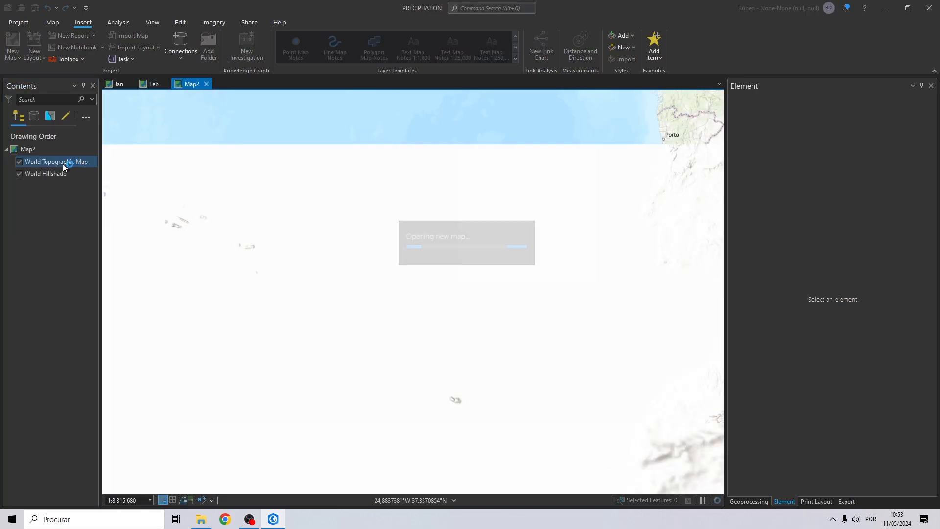
pyautogui.click(30, 151)
pyautogui.click(35, 151)
pyautogui.write('Marc')
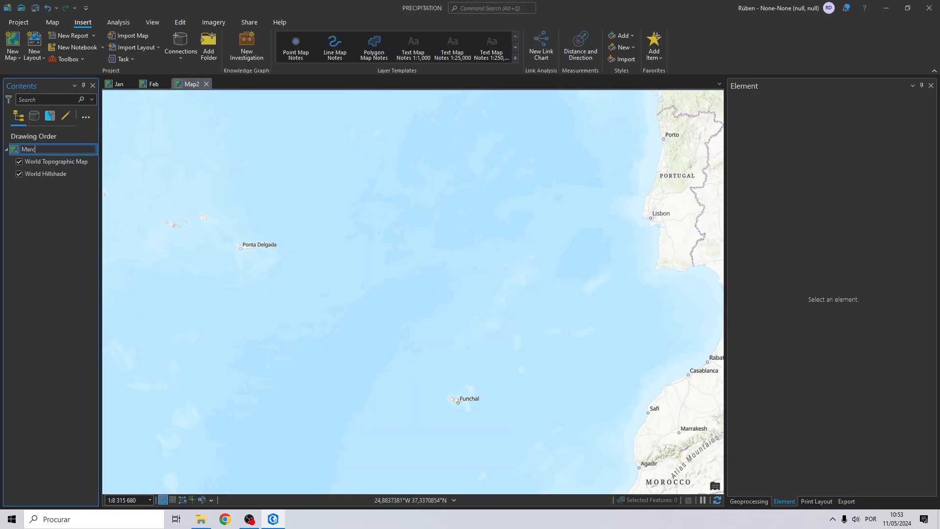
pyautogui.press('Escape')
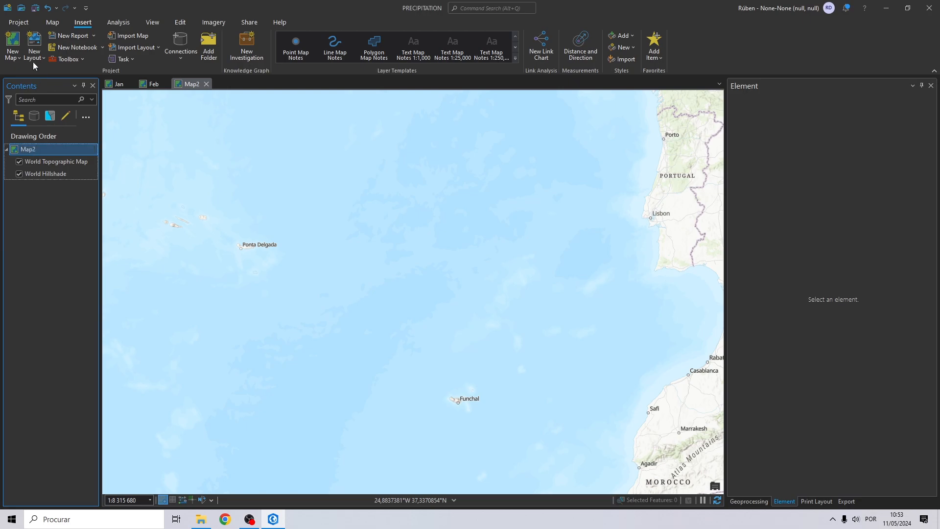
# Insert a new map into the project and name it Apr
pyautogui.click(11, 56)
pyautogui.click(38, 78)
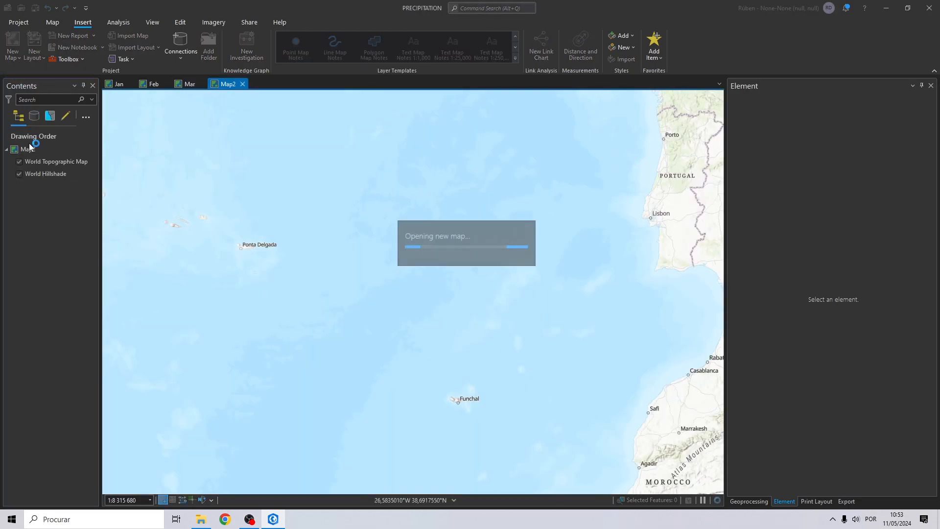
pyautogui.click(31, 149)
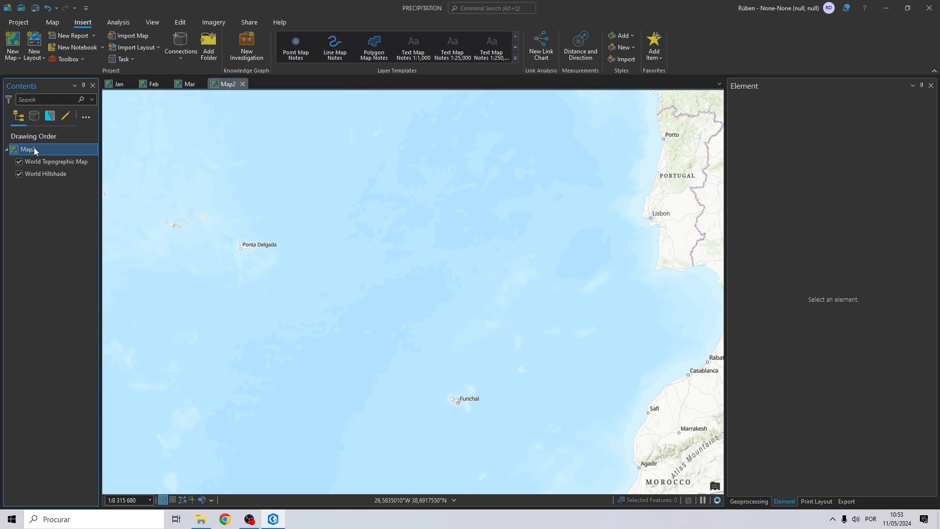
pyautogui.click(33, 148)
pyautogui.write('Apr')
pyautogui.press('Return')
# Insert another new map into the project and name it Dec
pyautogui.click(12, 44)
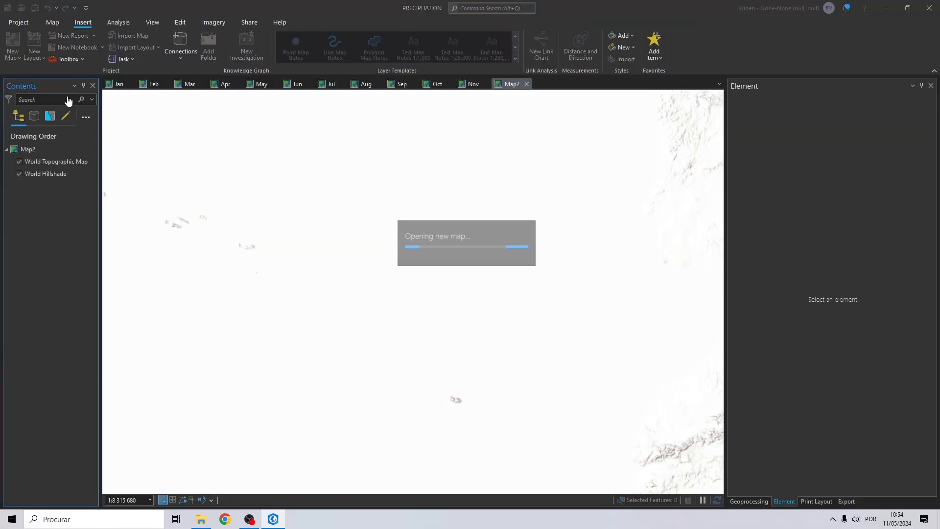
pyautogui.click(42, 149)
pyautogui.click(33, 149)
pyautogui.write('Dec')
pyautogui.press('Return')
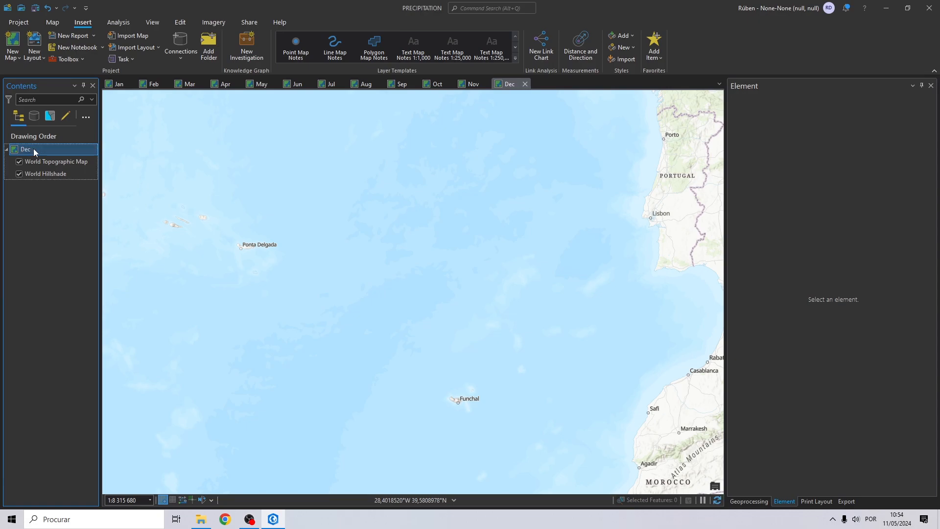
# Copy all layers of the Jan map, from ALGARVE through JAN, and paste them into the Feb map
pyautogui.click(116, 84)
pyautogui.click(33, 376)
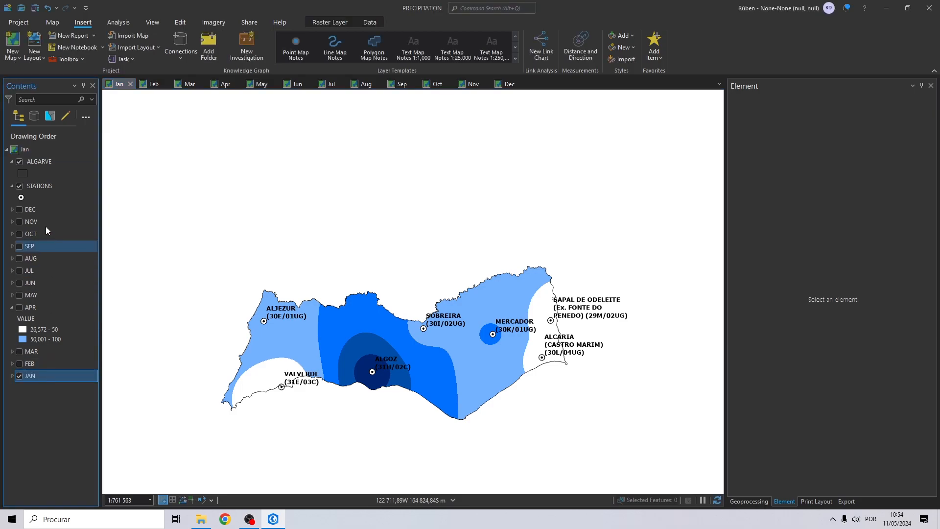
pyautogui.keyDown('shift'); pyautogui.click(44, 162); pyautogui.keyUp('shift')
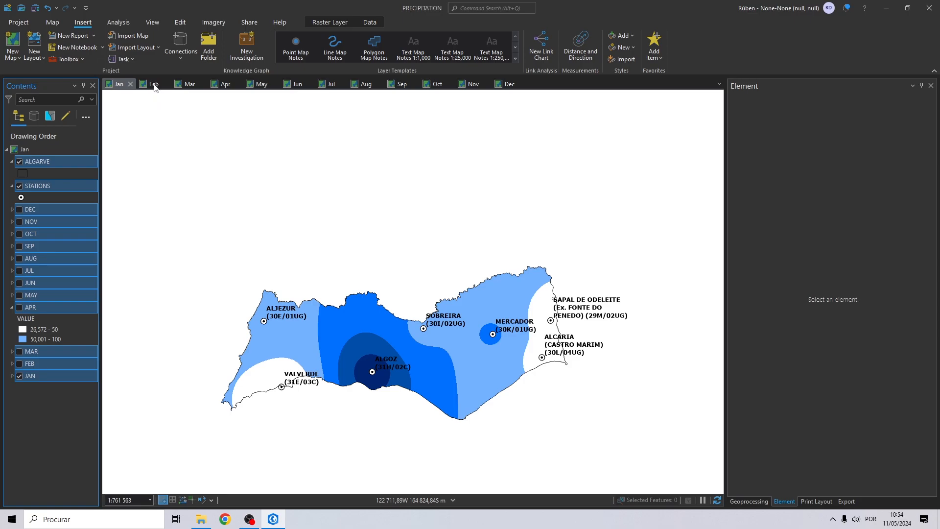
pyautogui.click(154, 84)
pyautogui.click(27, 149)
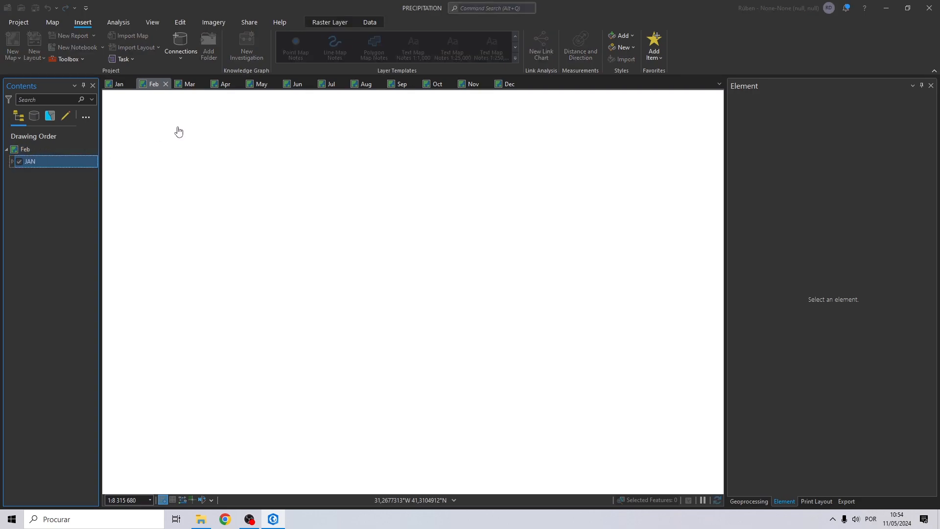
# Remove the two basemap layers from the Mar map and paste the copied Jan layers into it
pyautogui.click(191, 84)
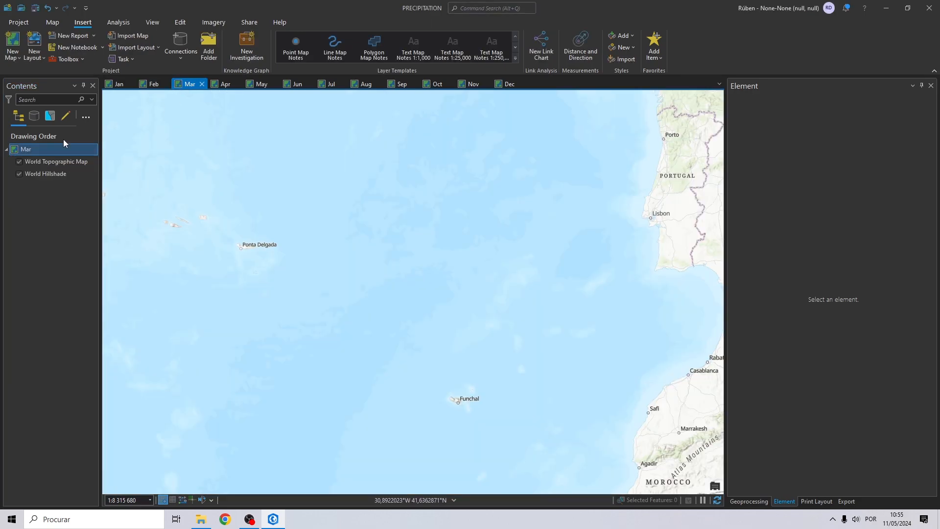
pyautogui.click(42, 162)
pyautogui.keyDown('shift'); pyautogui.click(44, 178); pyautogui.keyUp('shift')
pyautogui.rightClick(45, 175)
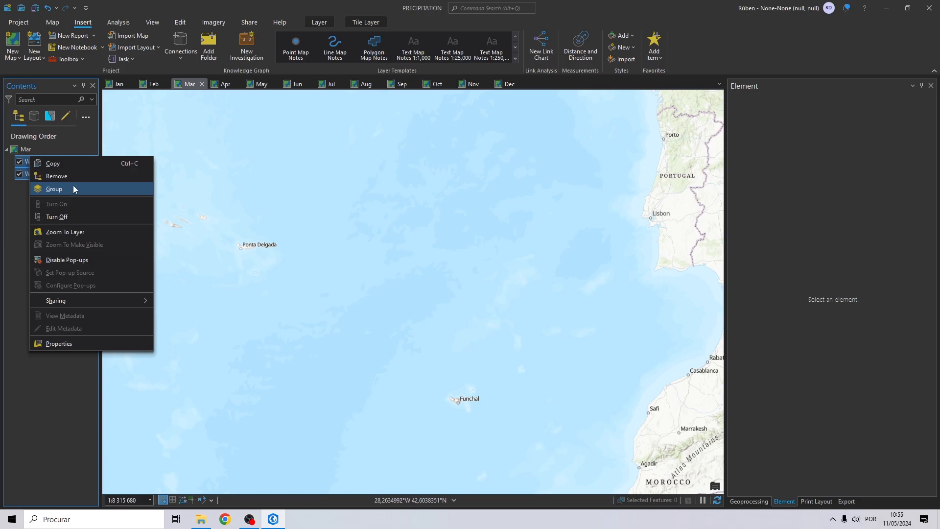
pyautogui.click(72, 187)
pyautogui.hotkey('ctrl', 'v')
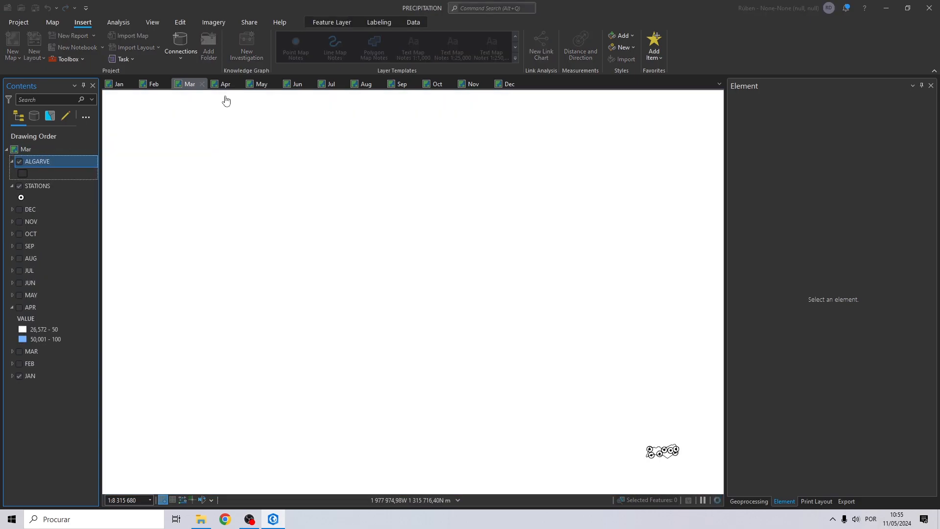
# Replace the two basemap layers with the copied Jan layers in the maps from Apr through Nov
pyautogui.click(221, 86)
pyautogui.click(44, 151)
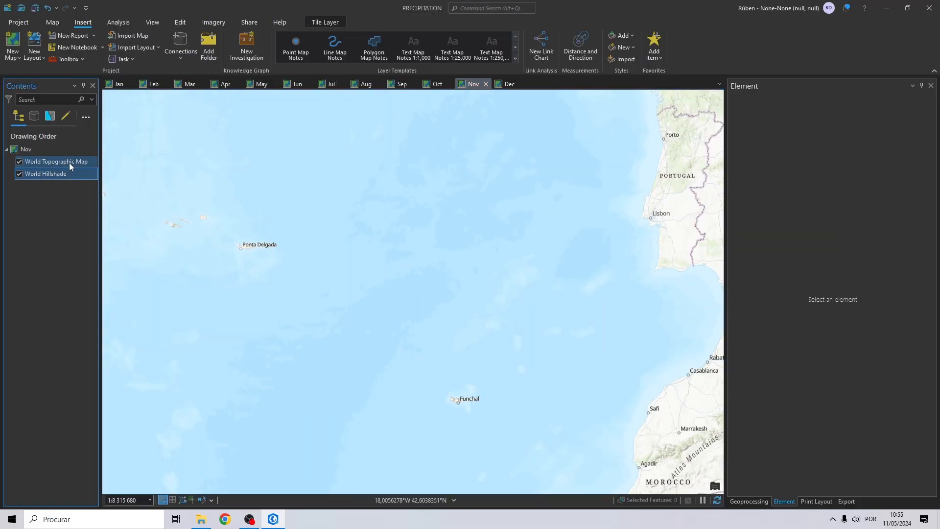
pyautogui.rightClick(69, 162)
pyautogui.click(78, 166)
pyautogui.click(40, 150)
pyautogui.hotkey('ctrl', 'v')
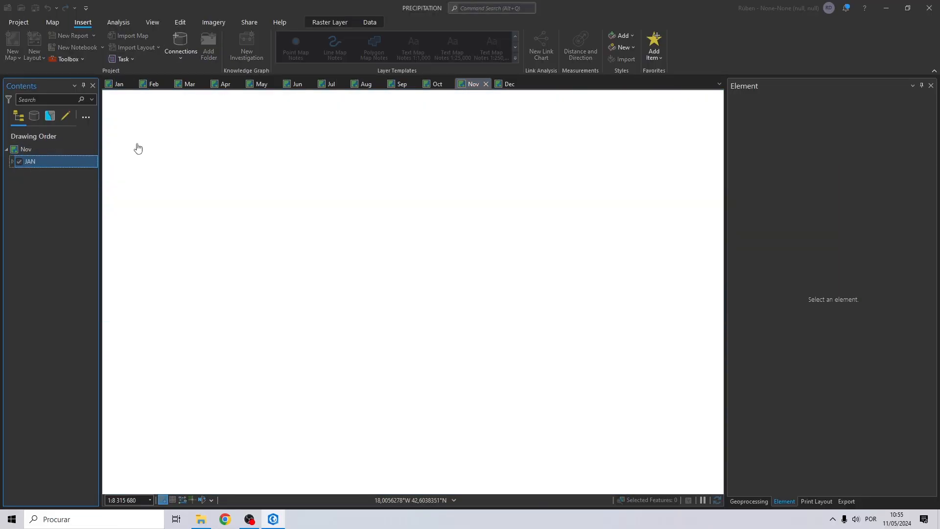
# Remove the World Topographic Map and World Hillshade layers from the Dec map and paste the copied Jan layers into it
pyautogui.click(505, 84)
pyautogui.click(75, 174)
pyautogui.keyDown('shift'); pyautogui.click(49, 161); pyautogui.keyUp('shift')
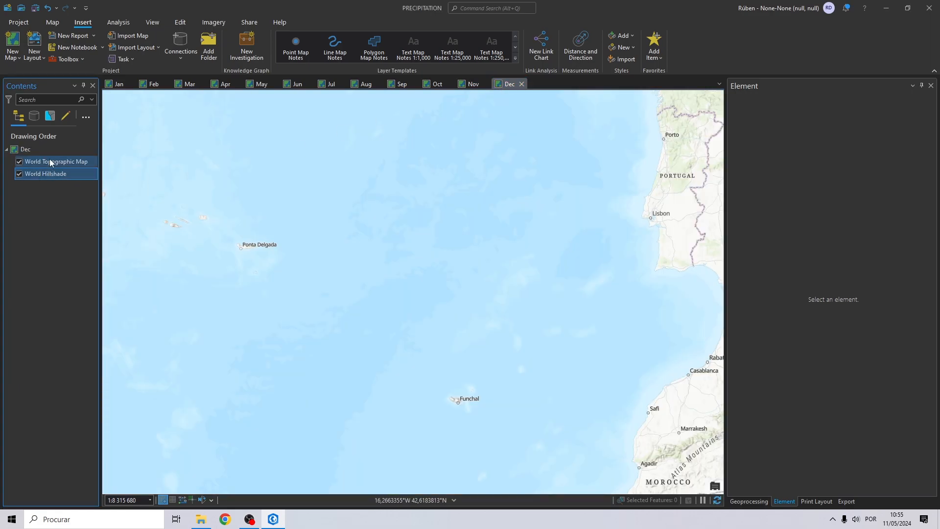
pyautogui.rightClick(54, 164)
pyautogui.click(70, 164)
pyautogui.click(40, 148)
pyautogui.hotkey('ctrl', 'v')
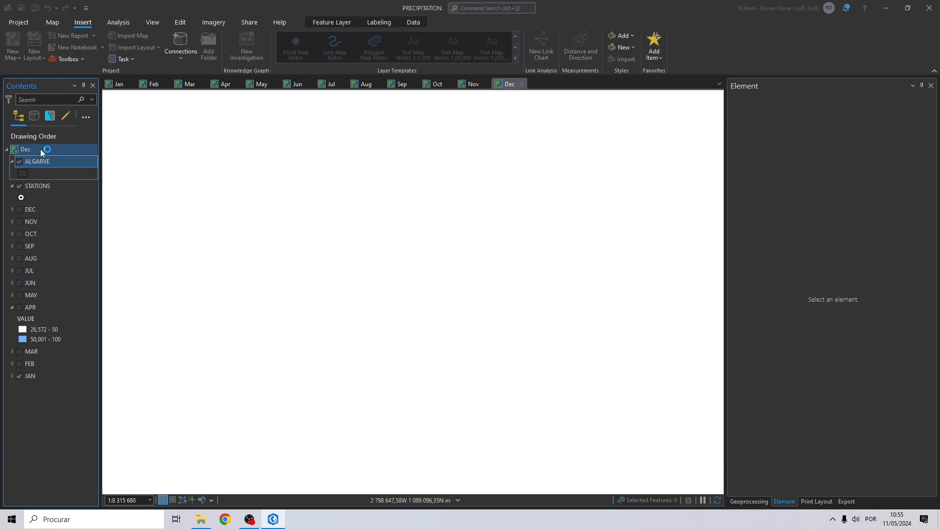
# Remove the monthly layers DEC through FEB from the Jan map and zoom to its JAN layer
pyautogui.click(118, 84)
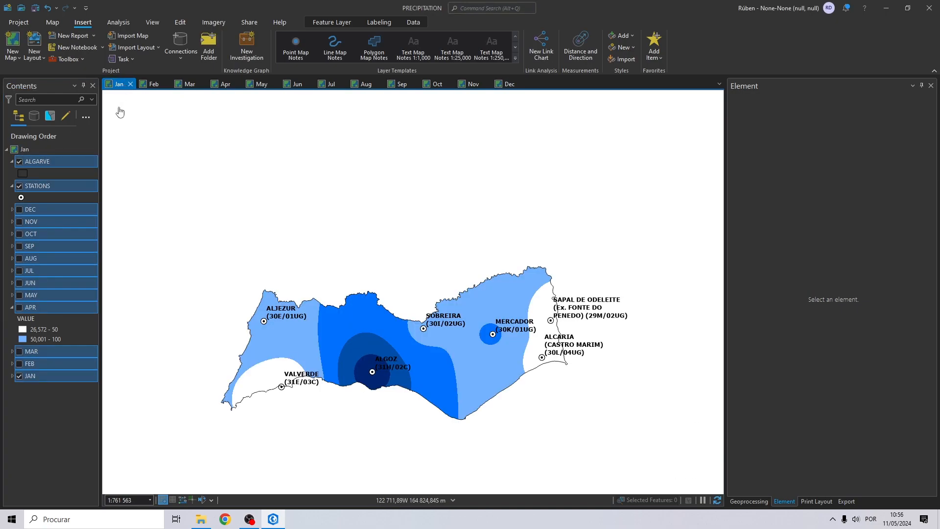
pyautogui.click(46, 210)
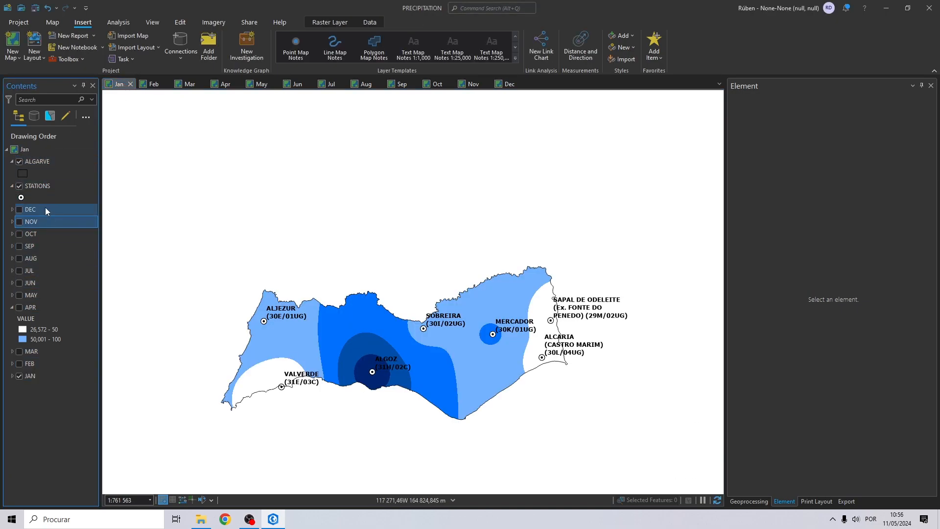
pyautogui.keyDown('shift'); pyautogui.click(31, 363); pyautogui.keyUp('shift')
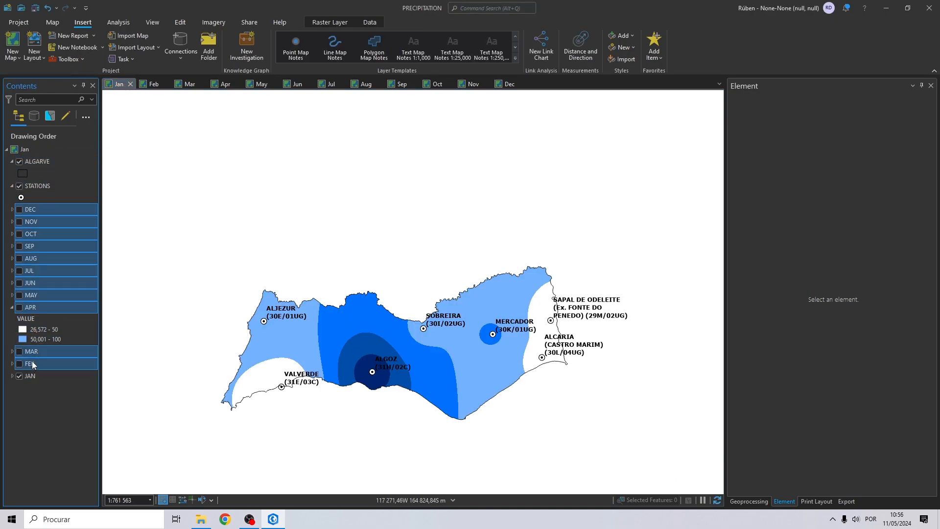
pyautogui.rightClick(31, 360)
pyautogui.click(46, 180)
pyautogui.click(37, 210)
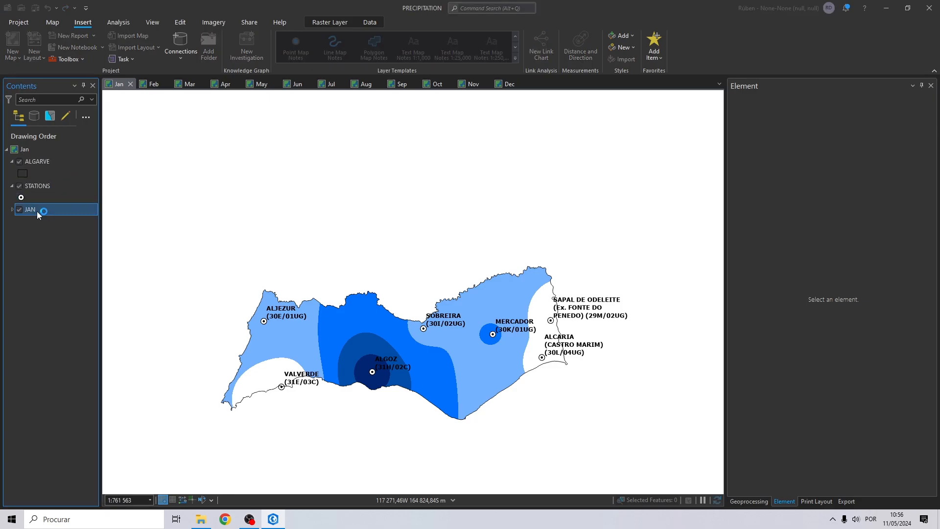
pyautogui.rightClick(32, 210)
pyautogui.click(68, 309)
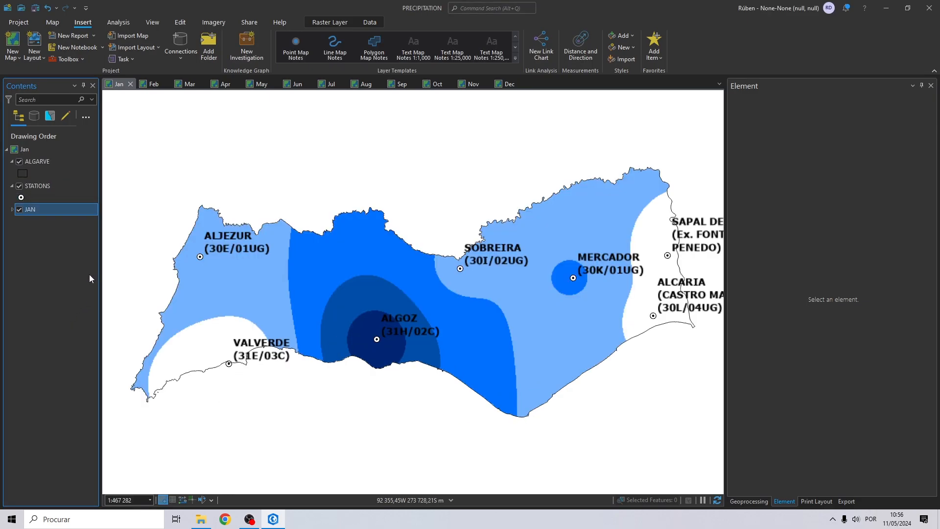
# Remove every monthly layer except FEB from the Feb map and zoom to the FEB layer
pyautogui.click(152, 83)
pyautogui.click(30, 208)
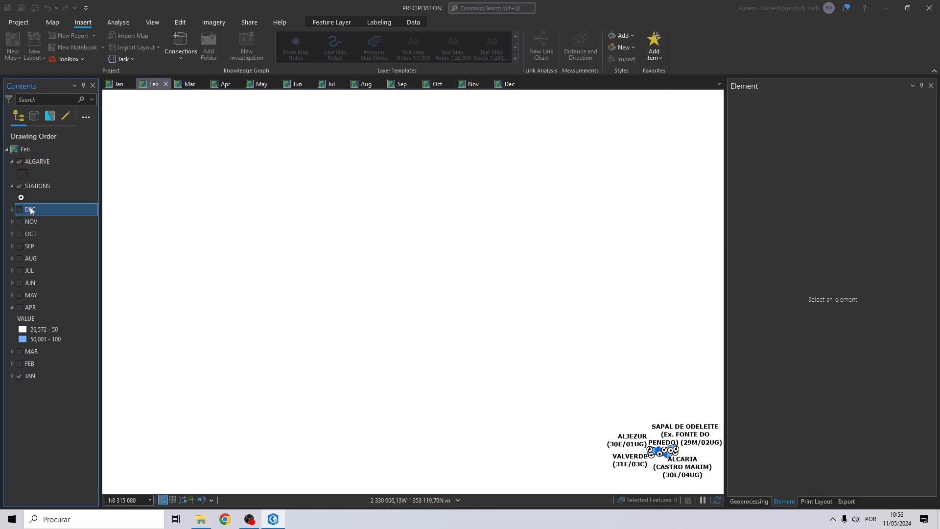
pyautogui.keyDown('shift'); pyautogui.click(34, 377); pyautogui.keyUp('shift')
pyautogui.keyDown('ctrl'); pyautogui.click(30, 364); pyautogui.keyUp('ctrl')
pyautogui.rightClick(46, 349)
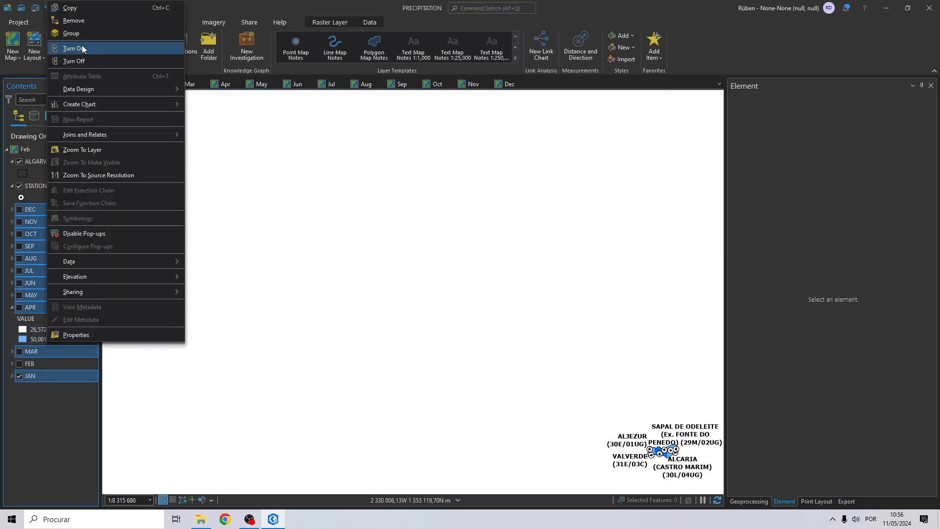
pyautogui.click(82, 21)
pyautogui.rightClick(31, 209)
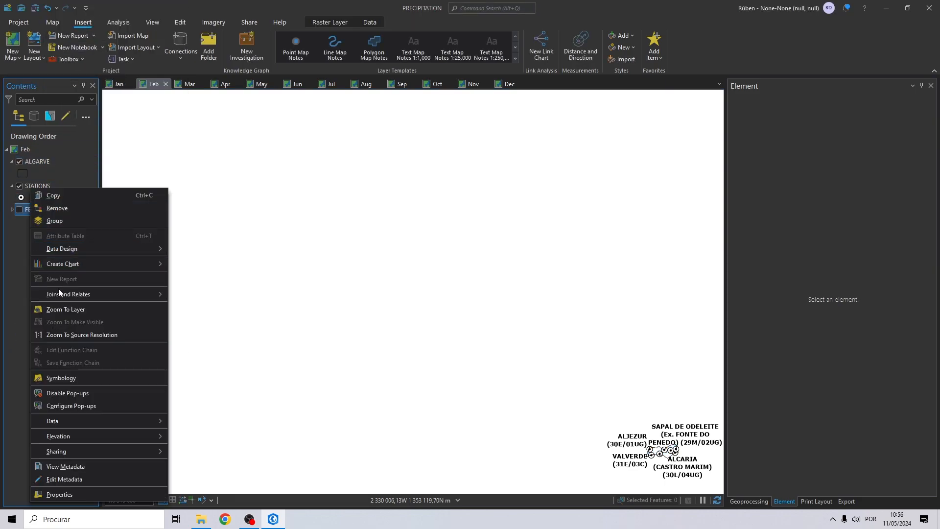
pyautogui.click(61, 311)
# Remove every monthly layer except MAR from the Mar map and zoom to the MAR layer
pyautogui.click(189, 84)
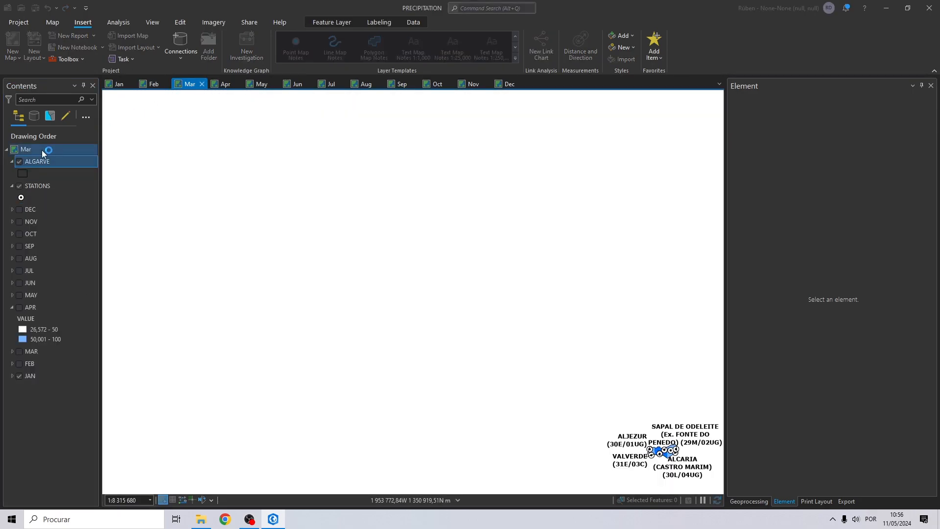
pyautogui.click(35, 207)
pyautogui.keyDown('shift'); pyautogui.click(40, 373); pyautogui.keyUp('shift')
pyautogui.keyDown('ctrl'); pyautogui.click(40, 354); pyautogui.keyUp('ctrl')
pyautogui.rightClick(39, 310)
pyautogui.click(66, 20)
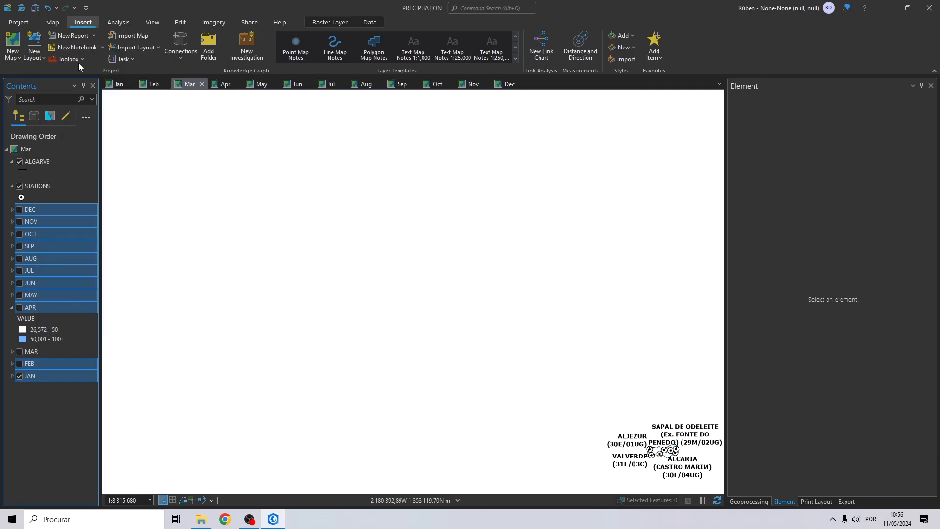
pyautogui.rightClick(24, 204)
pyautogui.click(74, 308)
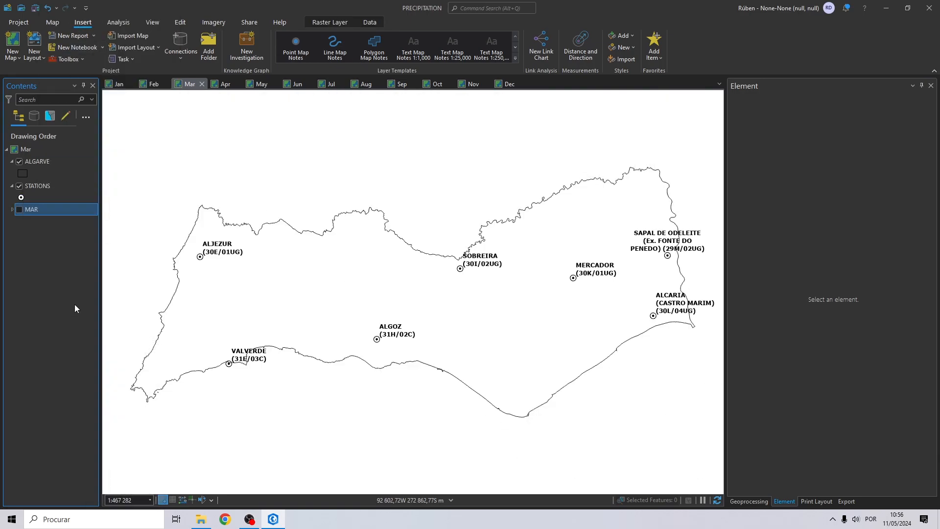
# Try to remove all layers except APR from the Apr map, including ALGARVE and STATIONS, and undo the removal
pyautogui.click(224, 84)
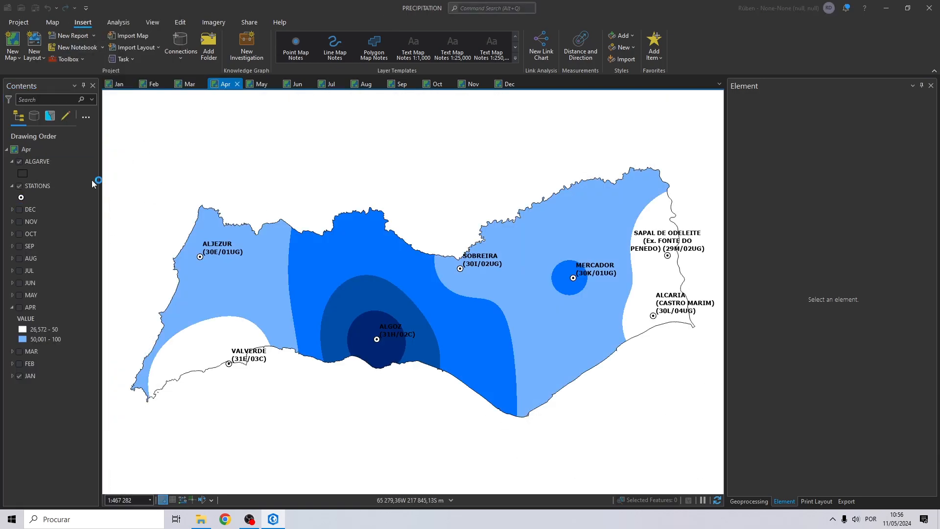
pyautogui.keyDown('shift'); pyautogui.click(31, 377); pyautogui.keyUp('shift')
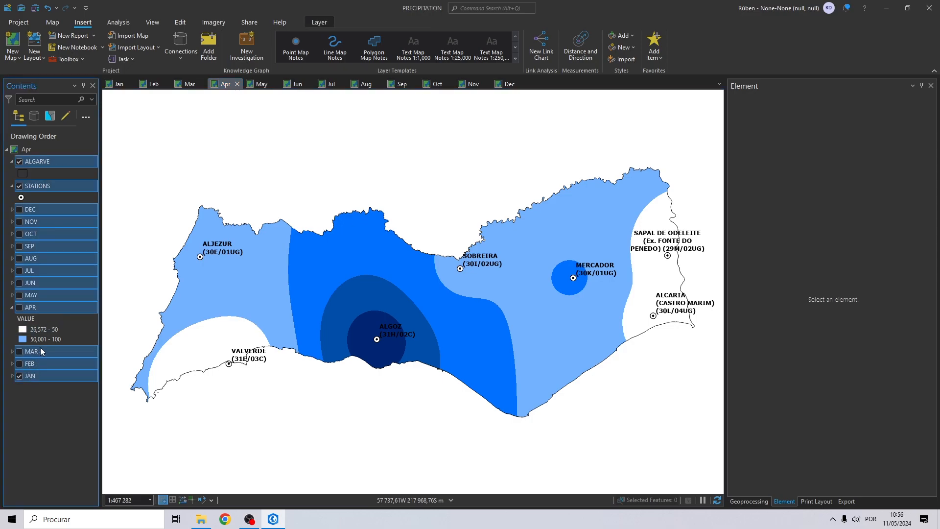
pyautogui.keyDown('ctrl'); pyautogui.click(34, 307); pyautogui.keyUp('ctrl')
pyautogui.rightClick(39, 293)
pyautogui.click(60, 181)
pyautogui.click(33, 172)
pyautogui.rightClick(34, 173)
pyautogui.click(55, 145)
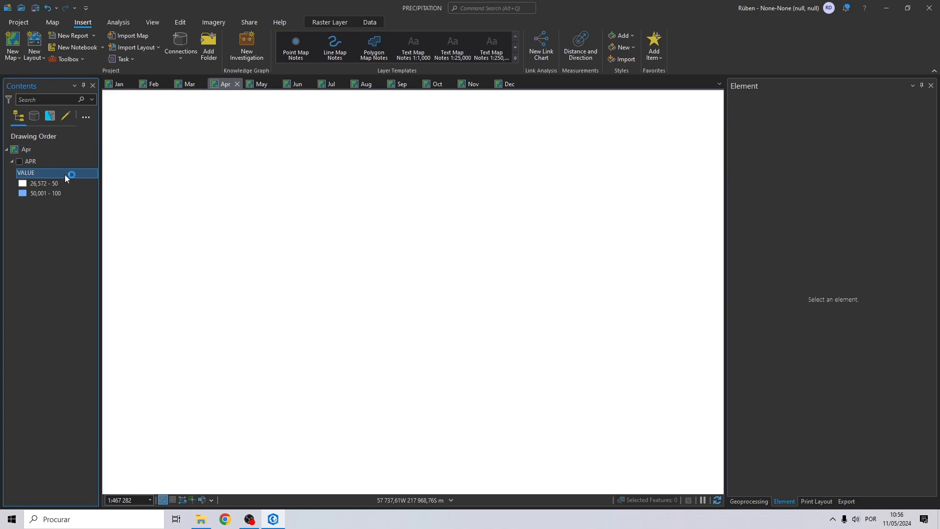
pyautogui.hotkey('ctrl', 'z')
# Remove only the monthly layers other than APR from the Apr map, keeping ALGARVE and STATIONS, and zoom to APR
pyautogui.click(34, 210)
pyautogui.keyDown('shift'); pyautogui.click(34, 376); pyautogui.keyUp('shift')
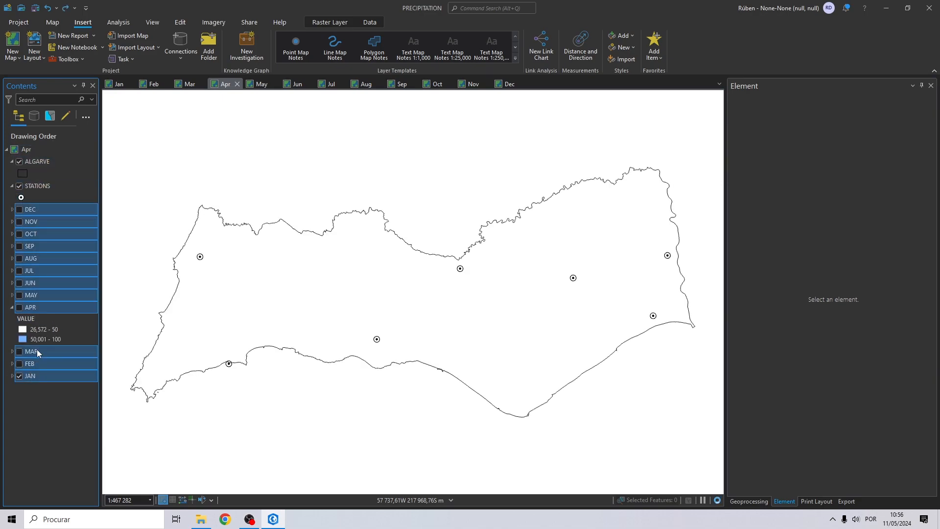
pyautogui.rightClick(45, 293)
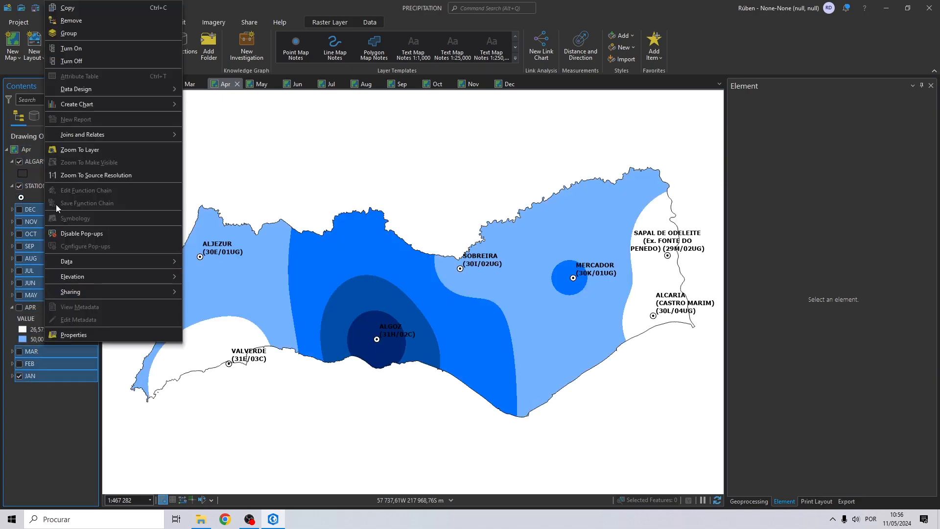
pyautogui.click(71, 20)
pyautogui.rightClick(29, 210)
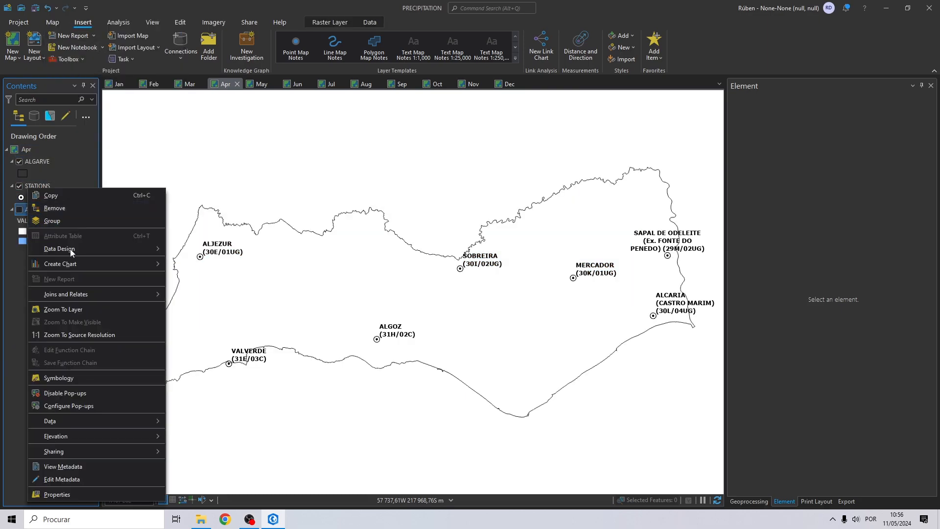
pyautogui.click(81, 310)
# Open the May map and select its monthly layers from DEC through JAN
pyautogui.click(190, 83)
pyautogui.click(262, 84)
pyautogui.click(42, 210)
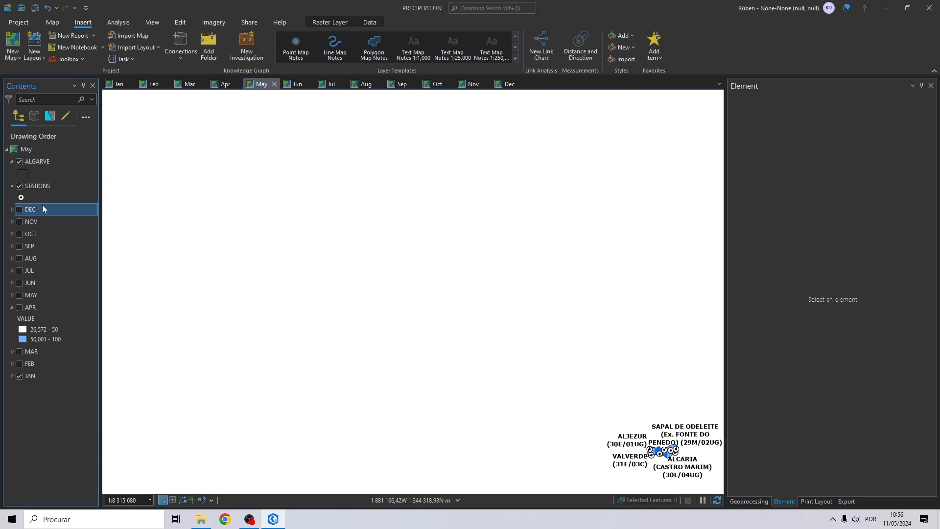
pyautogui.keyDown('ctrl'); pyautogui.click(52, 376); pyautogui.keyUp('ctrl')
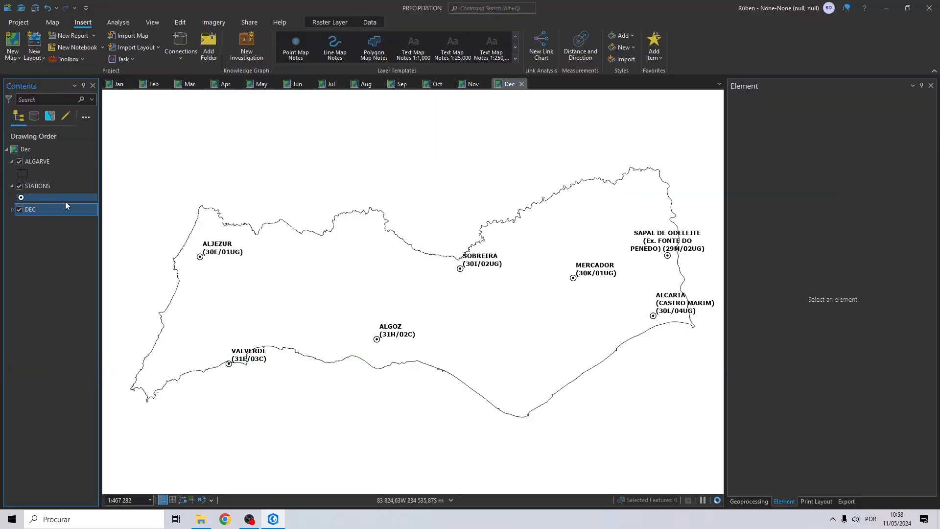
# Create a new ISO landscape layout in A4 size, 210 mm x 297 mm
pyautogui.click(119, 86)
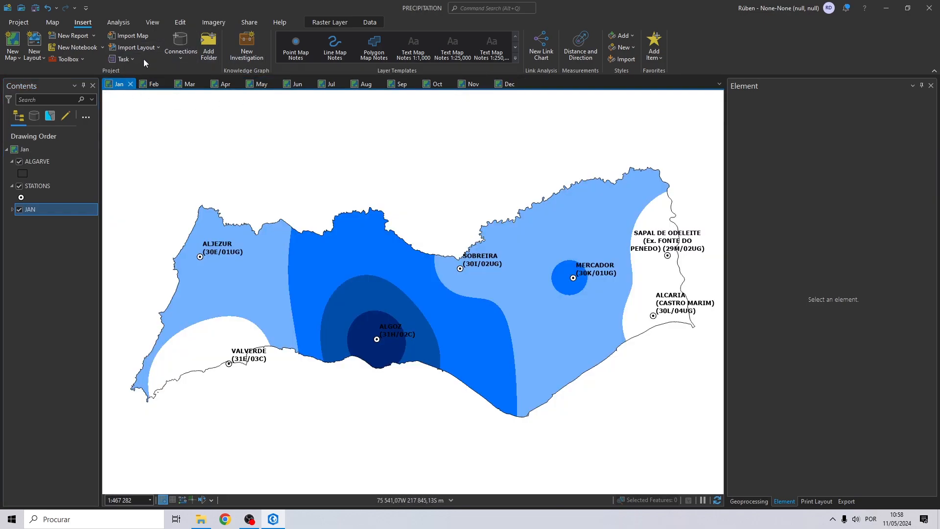
pyautogui.click(153, 86)
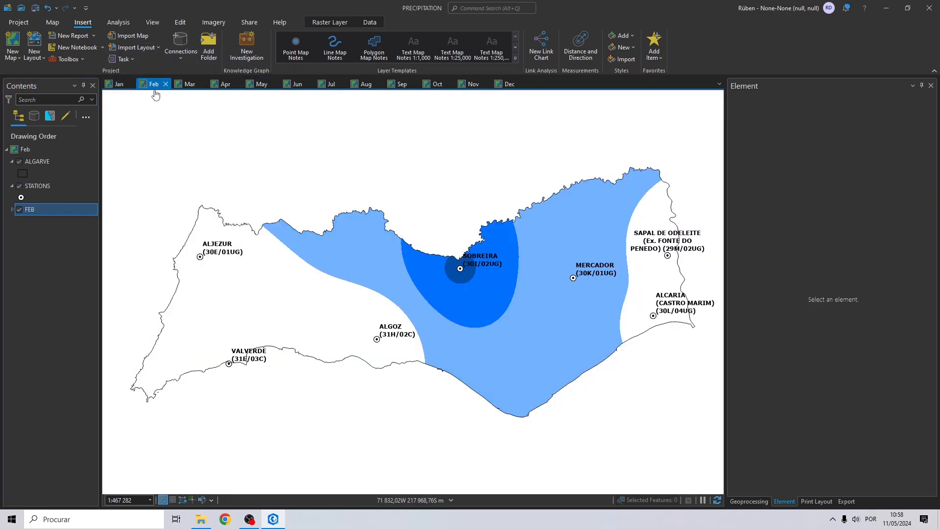
pyautogui.click(119, 84)
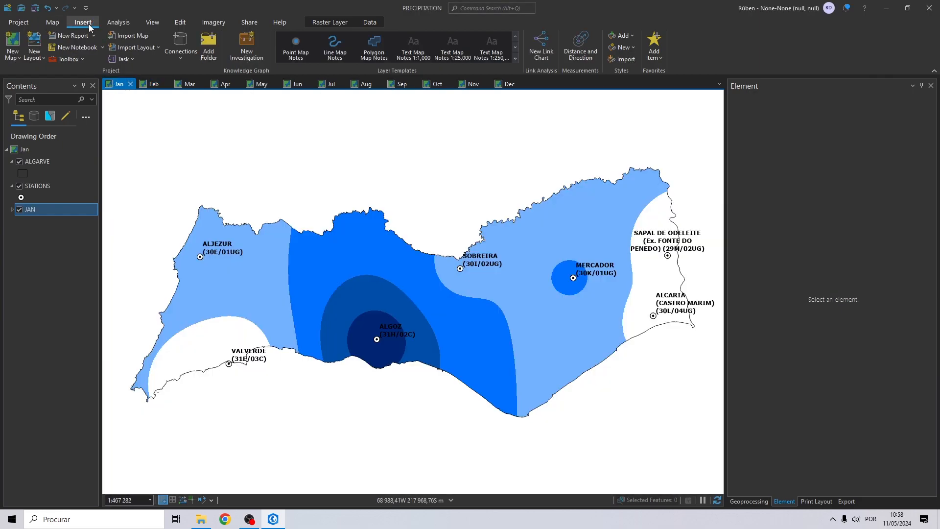
pyautogui.click(35, 49)
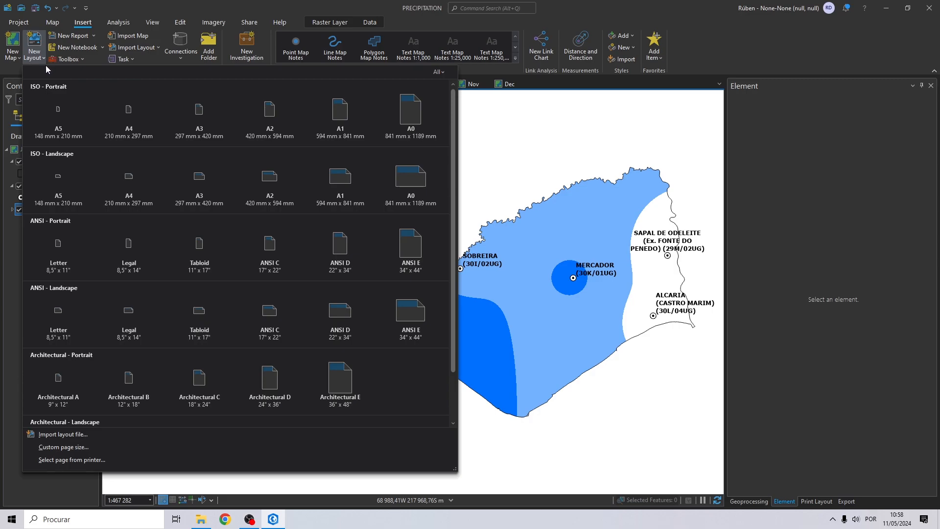
pyautogui.click(132, 182)
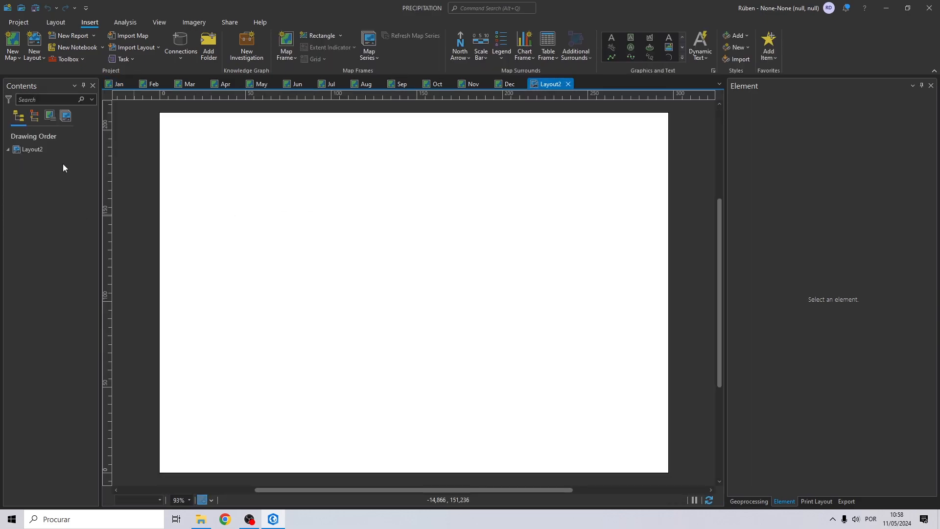
pyautogui.click(59, 150)
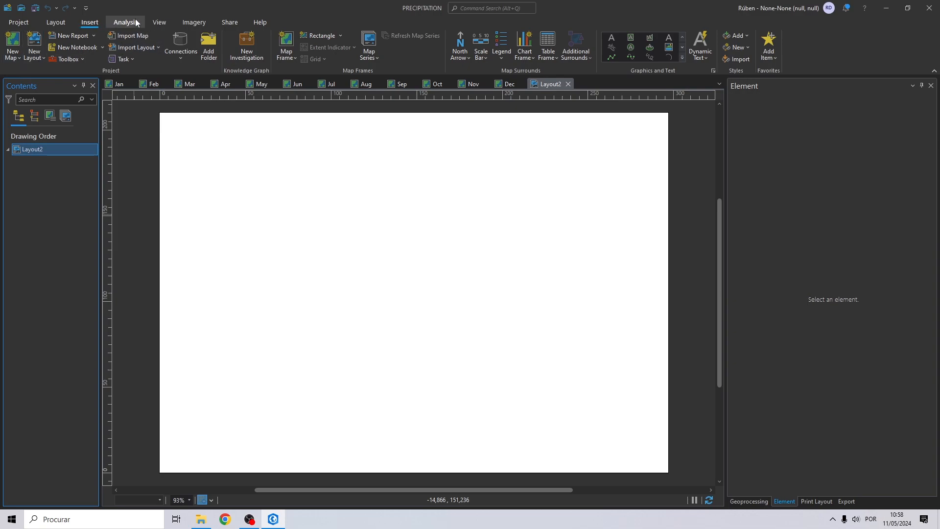
# Insert a map frame of the Jun map, about 95 mm wide and 46 mm high, in the page's upper-left corner
pyautogui.click(283, 57)
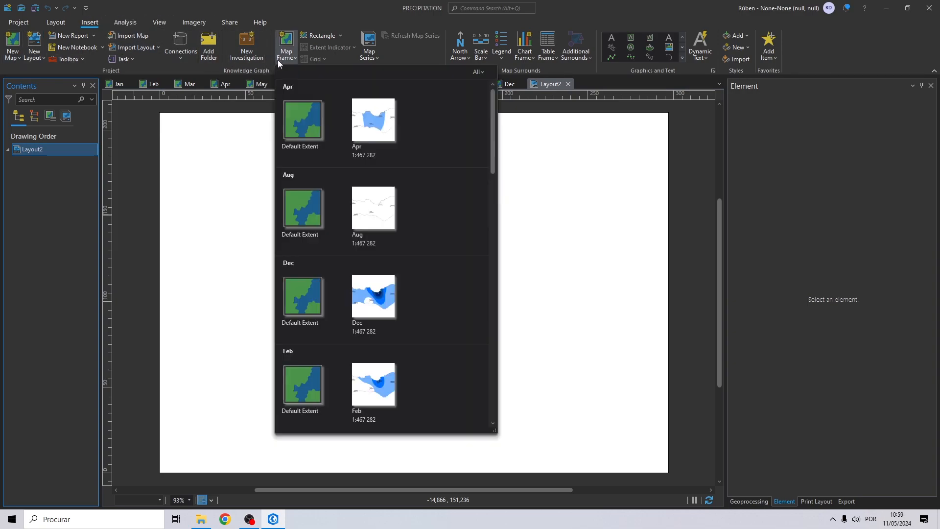
pyautogui.scroll(-10, 374, 205)
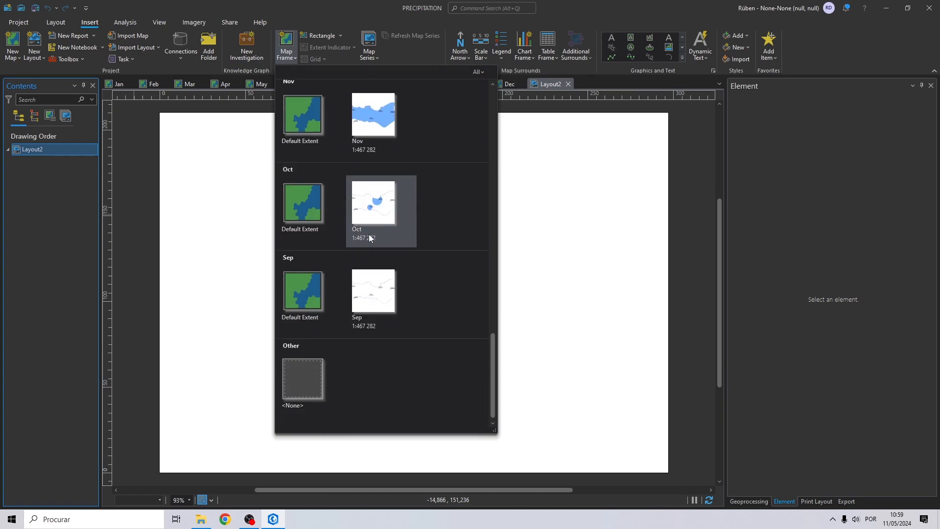
pyautogui.scroll(10, 368, 294)
pyautogui.scroll(7, 364, 292)
pyautogui.scroll(-7, 363, 292)
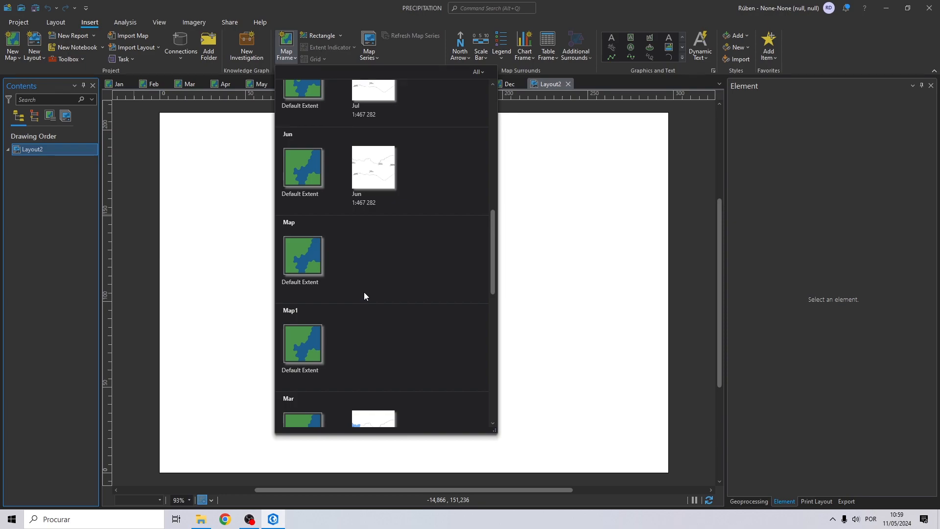
pyautogui.scroll(3, 363, 292)
pyautogui.click(364, 328)
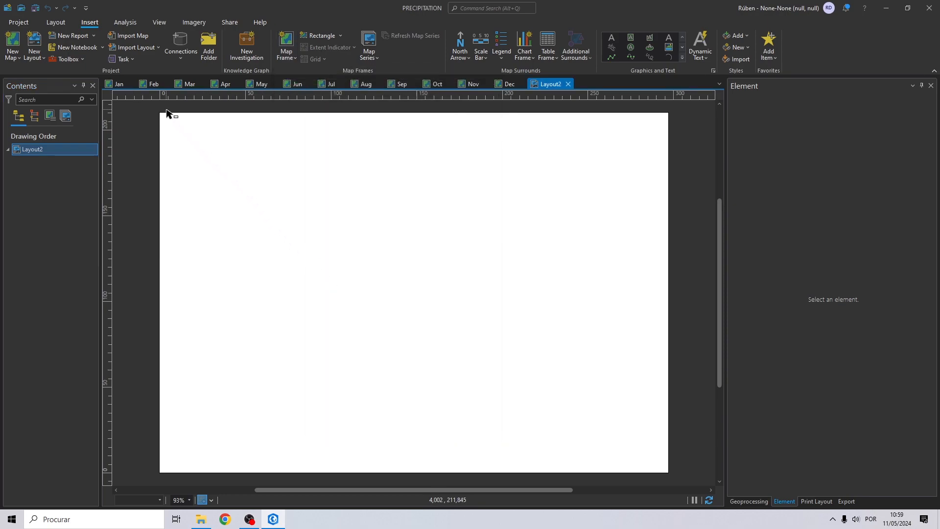
pyautogui.moveTo(160, 113); pyautogui.dragTo(323, 192)
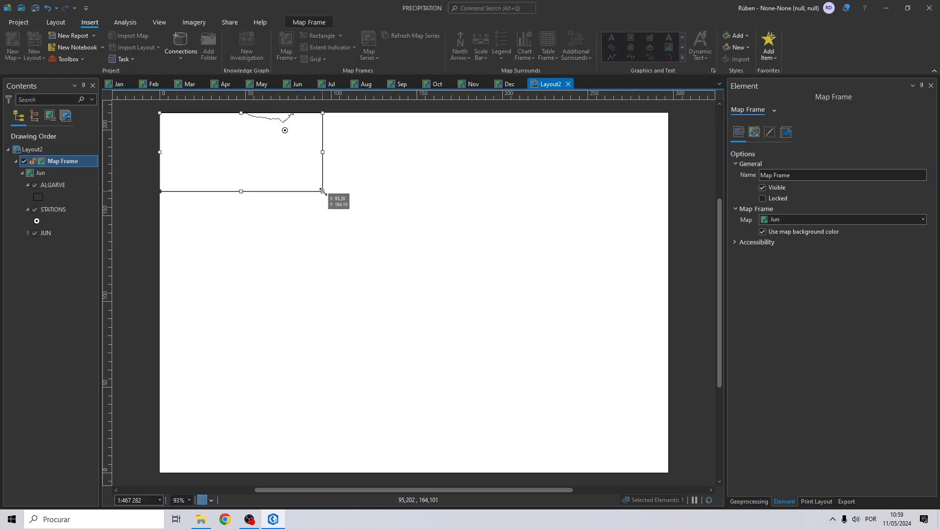
pyautogui.click(293, 297)
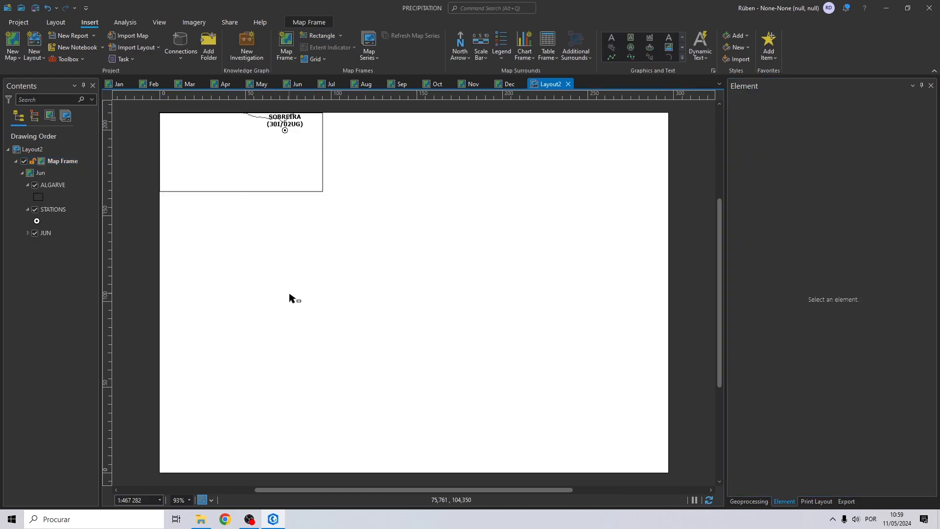
# Test scales such as 1:200 000 and 1:2 000 000 on the Jun map frame and set it to 1:1 500 000
pyautogui.click(239, 170)
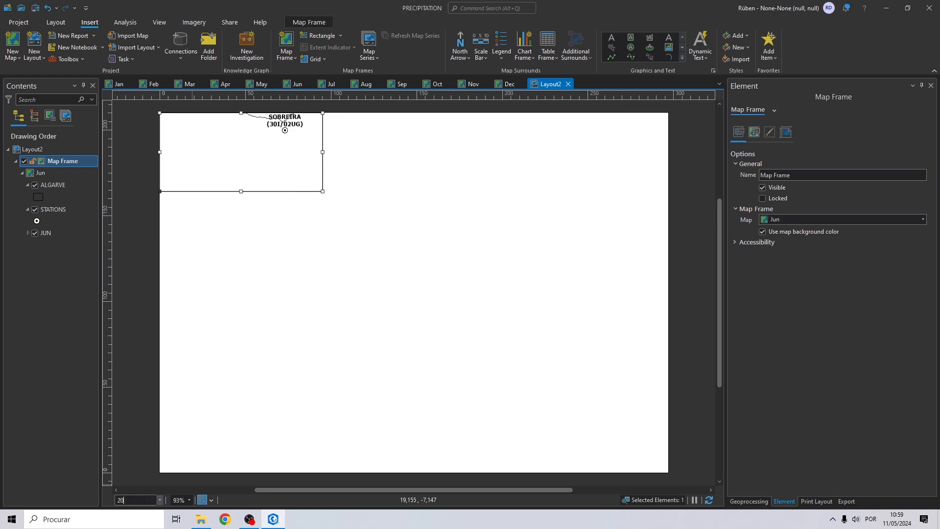
pyautogui.press('Return')
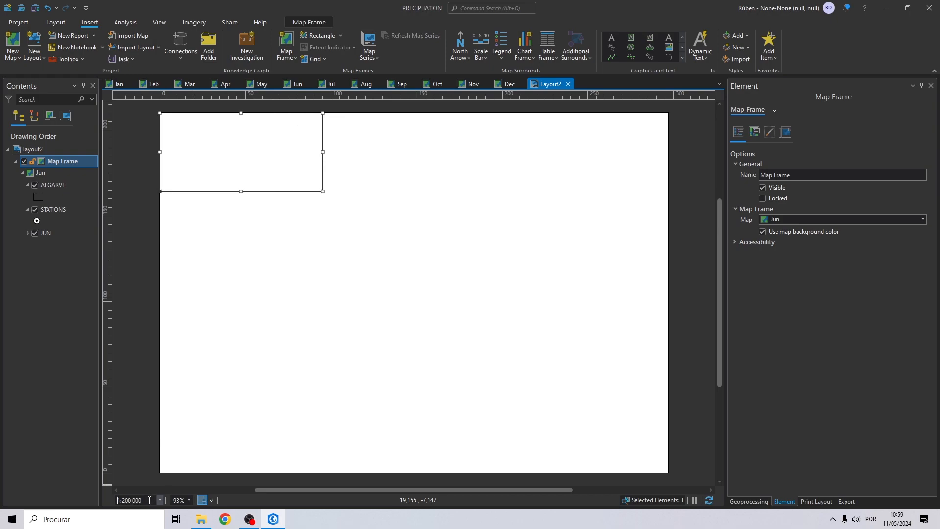
pyautogui.write('1000')
pyautogui.press('Return')
pyautogui.write('2000')
pyautogui.press('Return')
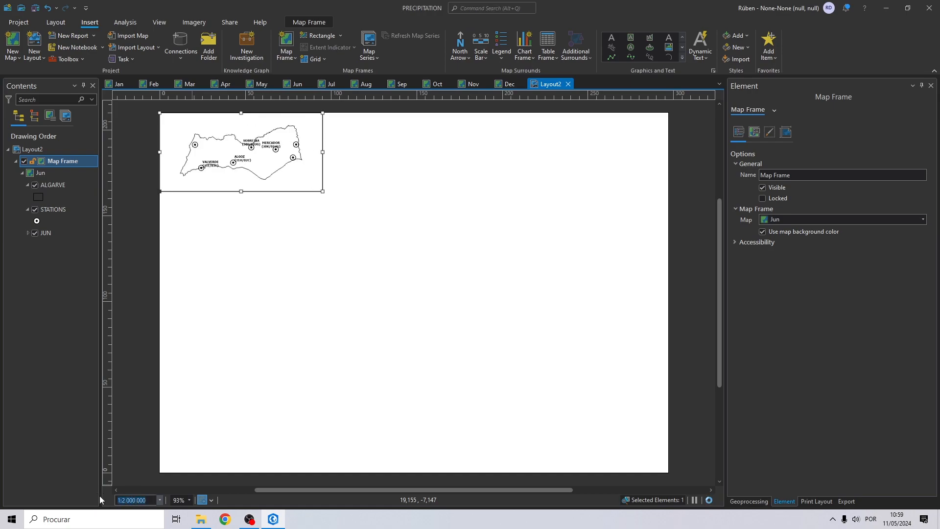
pyautogui.write('1500')
pyautogui.press('Return')
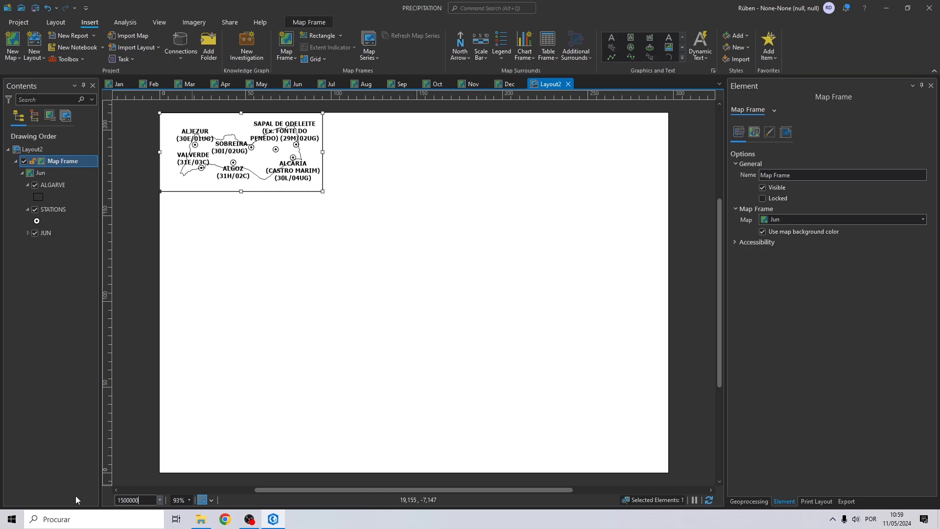
# Set the scale of the Jun map frame to 1:1 750 000
pyautogui.click(136, 497)
pyautogui.write('17500')
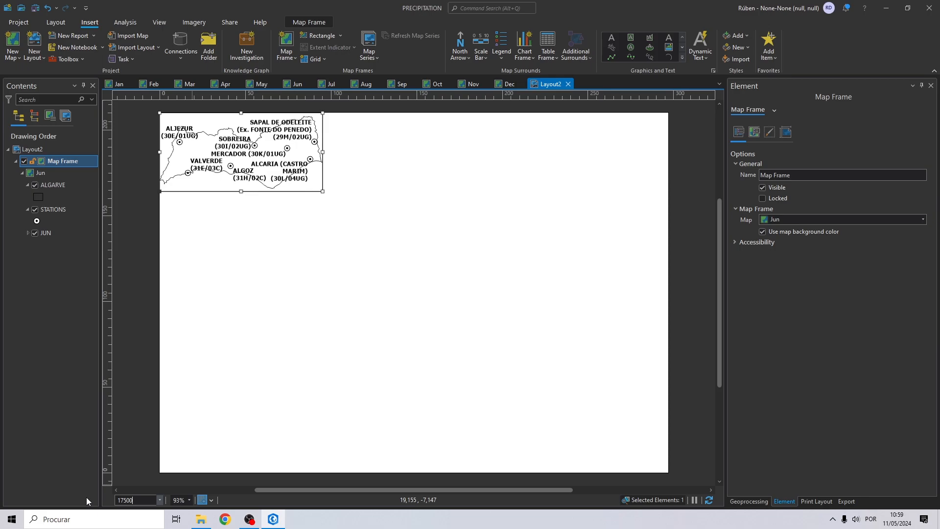
pyautogui.press('Return')
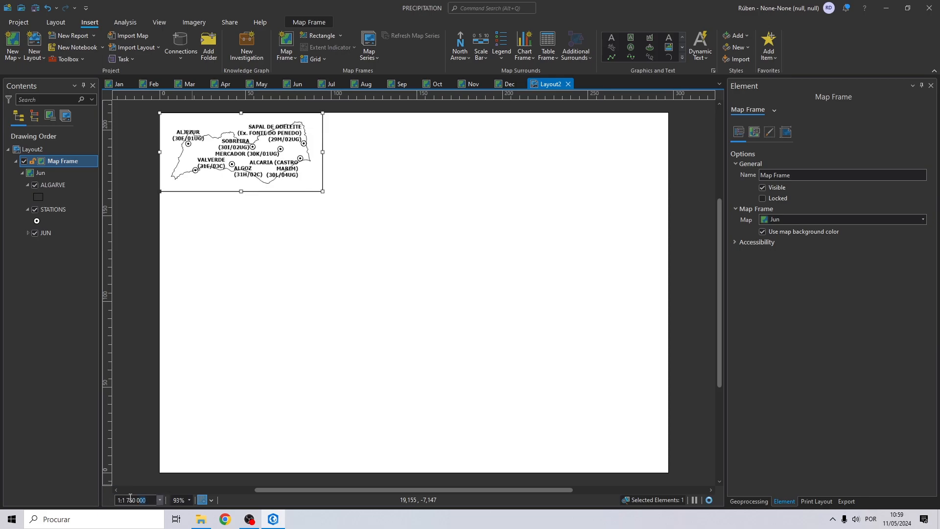
pyautogui.click(269, 388)
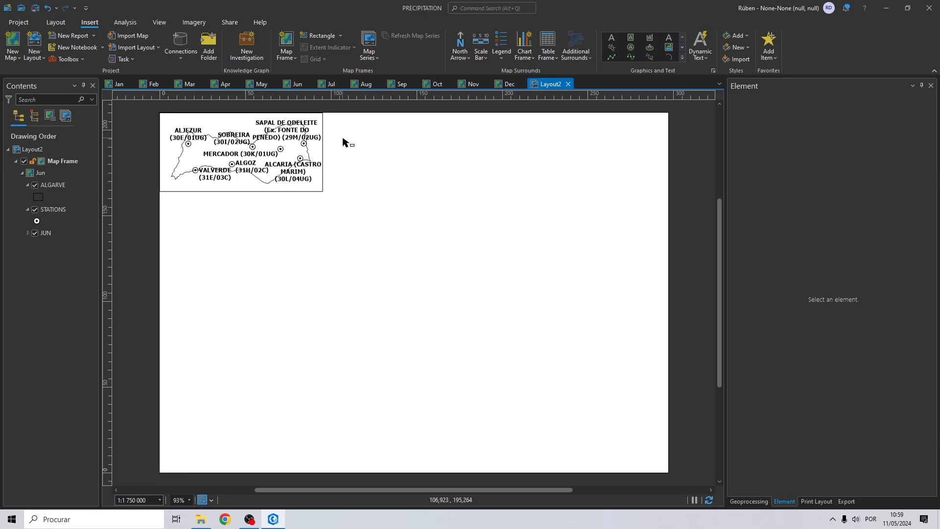
pyautogui.click(320, 145)
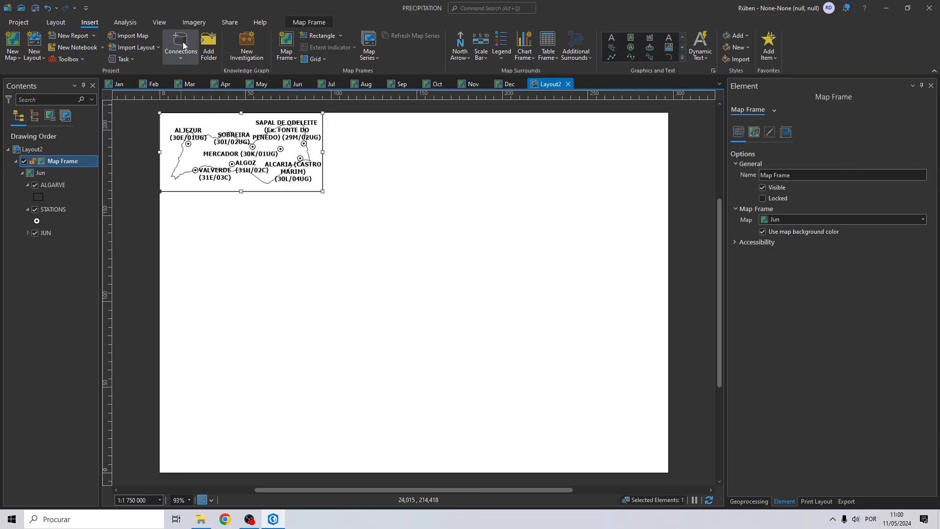
# Insert a map frame of the Feb map, about 95 mm wide and 46 mm high, directly beside the Jun frame
pyautogui.click(281, 58)
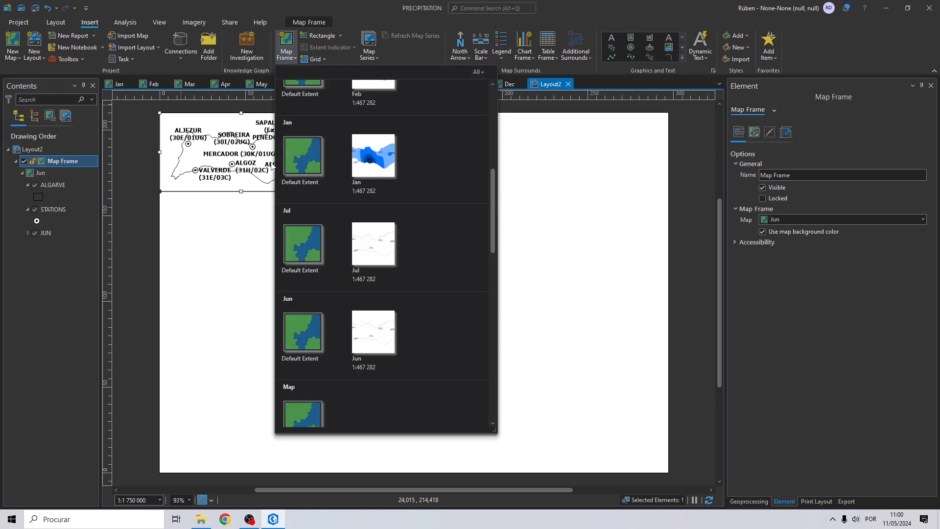
pyautogui.scroll(1, 328, 240)
pyautogui.scroll(4, 329, 243)
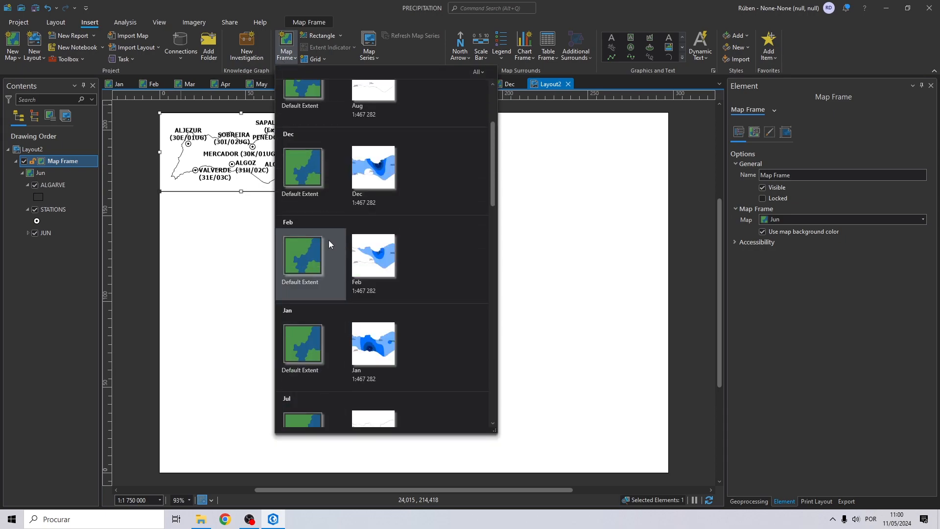
pyautogui.click(368, 250)
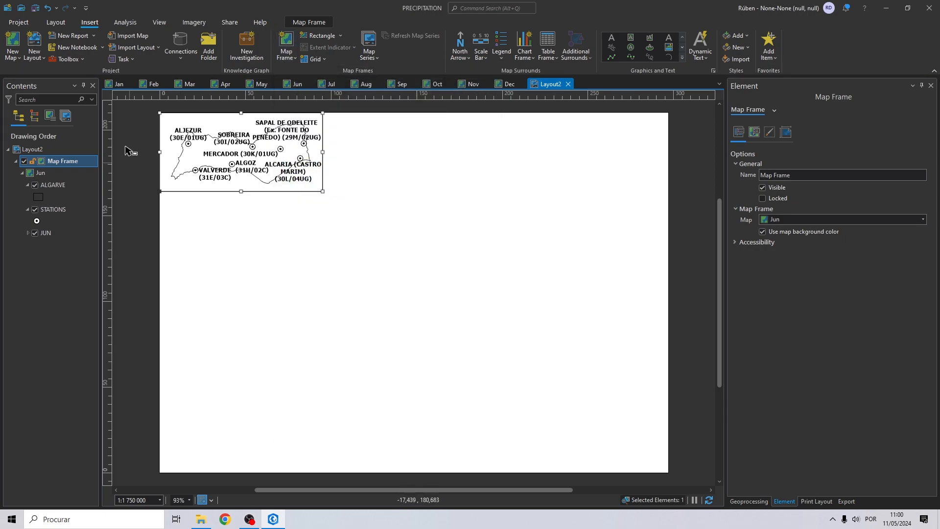
pyautogui.moveTo(275, 163); pyautogui.dragTo(323, 192)
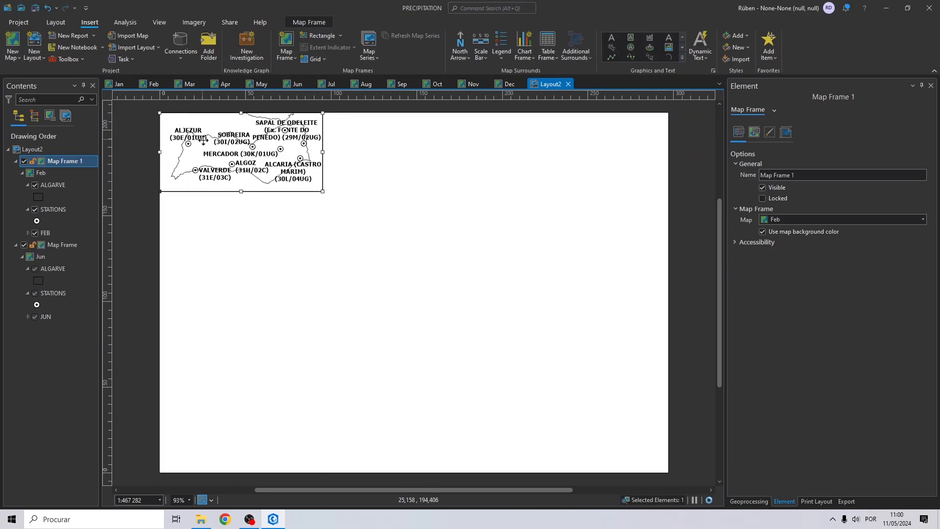
pyautogui.moveTo(205, 139); pyautogui.dragTo(372, 138)
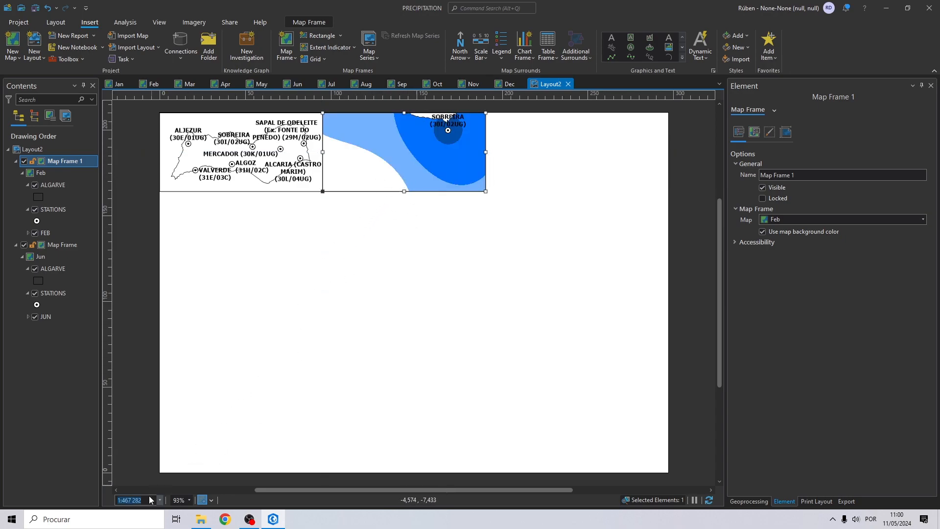
# Scale the Feb map frame to 1:1 750 000
pyautogui.hotkey('ctrl', 'v')
pyautogui.hotkey('ctrl', 'v')
pyautogui.press('BackSpace')
pyautogui.press('BackSpace')
pyautogui.press('BackSpace')
pyautogui.press('BackSpace')
pyautogui.press('BackSpace')
pyautogui.press('BackSpace')
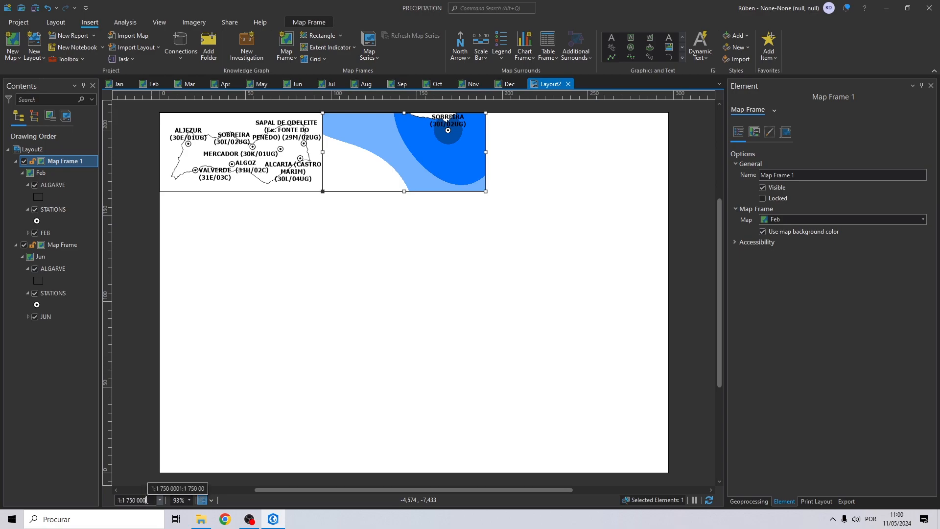
pyautogui.press('Return')
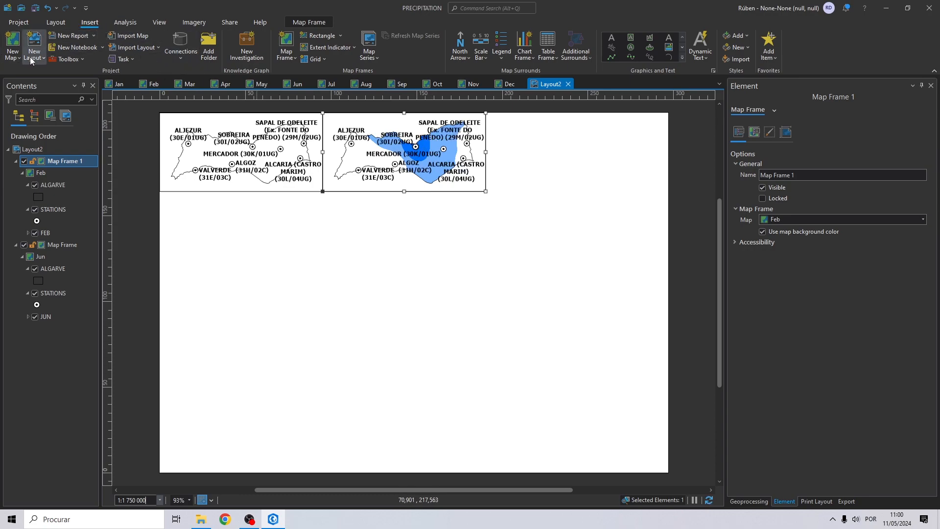
# Insert a Mar map frame, about 95 mm wide and 46 mm high, beside the Feb frame and scale it to 1:1 750 000
pyautogui.click(286, 55)
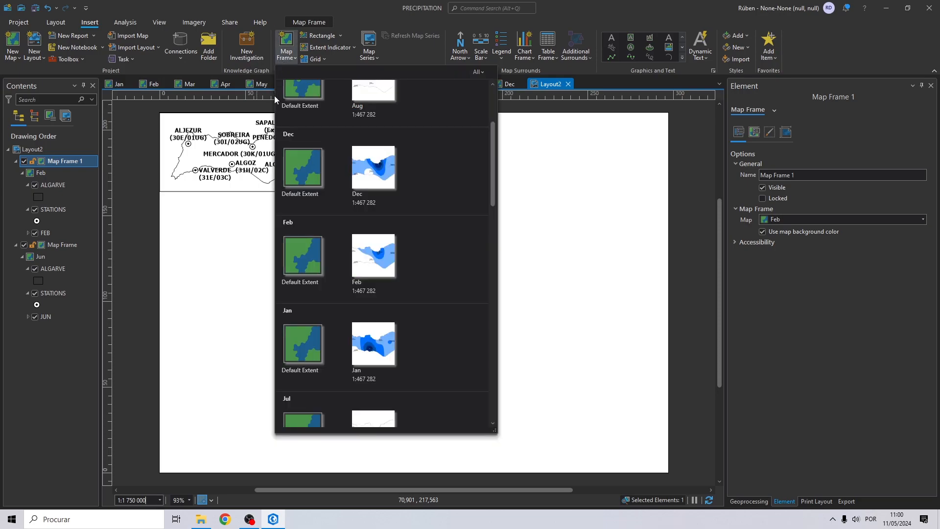
pyautogui.scroll(-5, 339, 213)
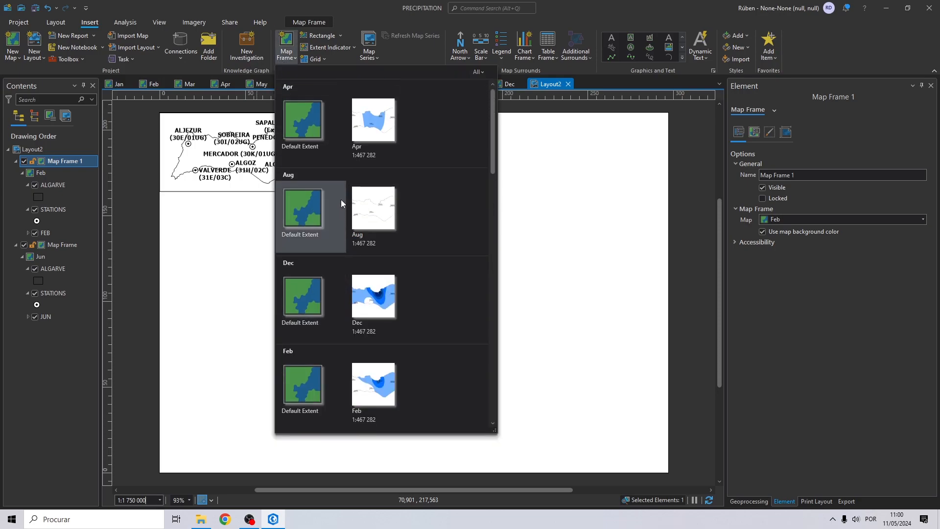
pyautogui.scroll(-13, 348, 226)
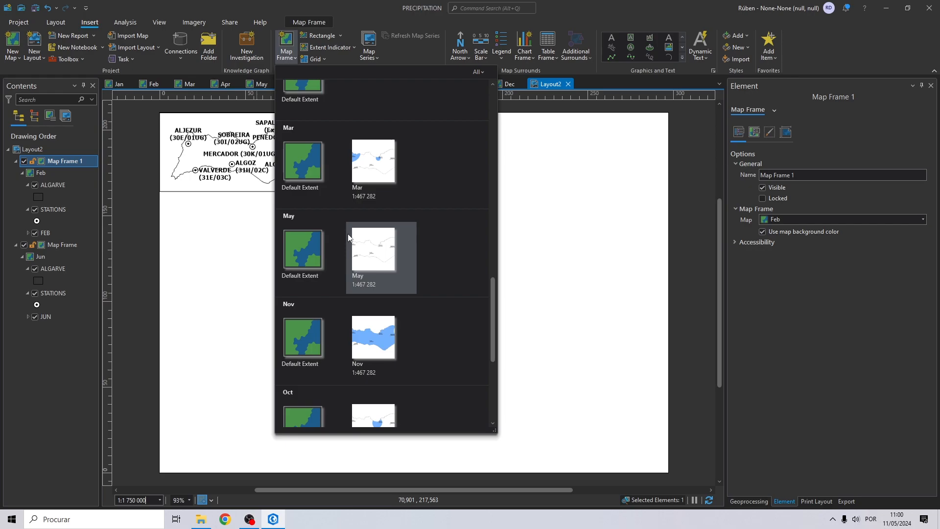
pyautogui.click(359, 172)
pyautogui.moveTo(323, 114); pyautogui.dragTo(486, 191)
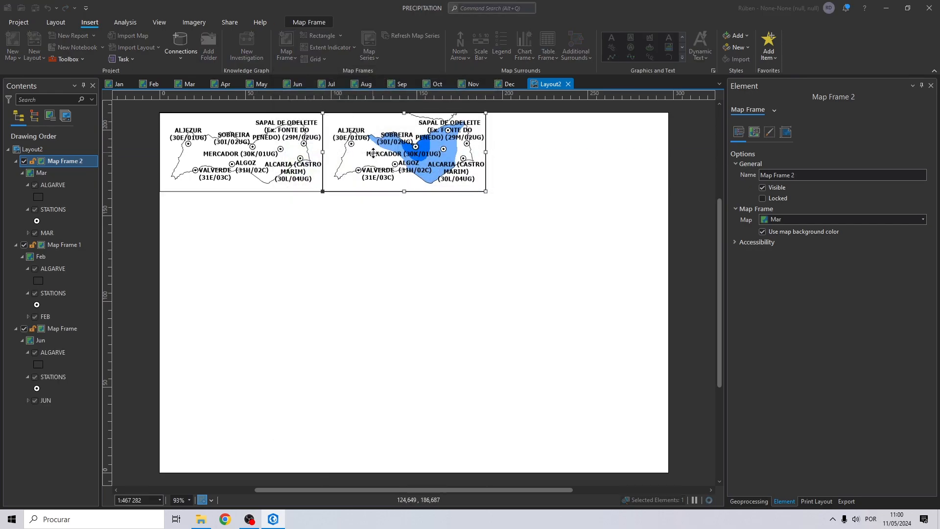
pyautogui.moveTo(370, 142); pyautogui.dragTo(533, 140)
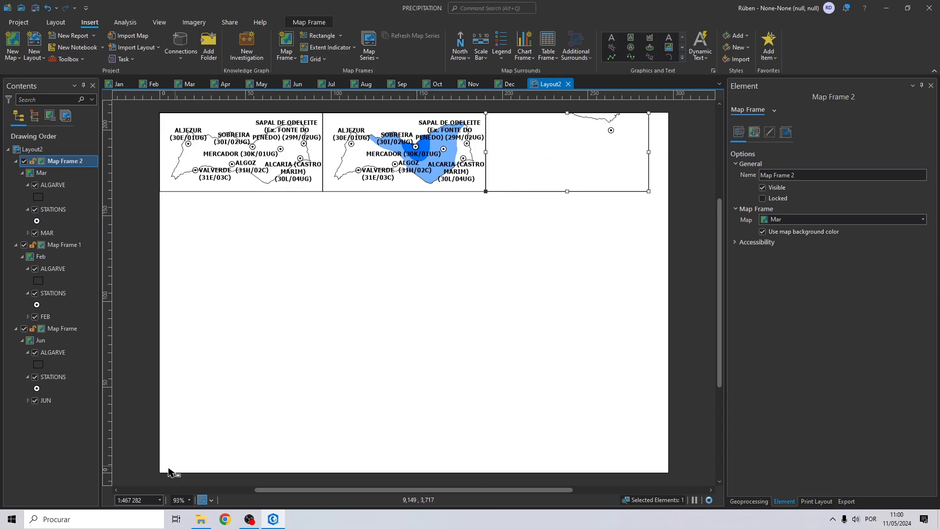
pyautogui.click(148, 497)
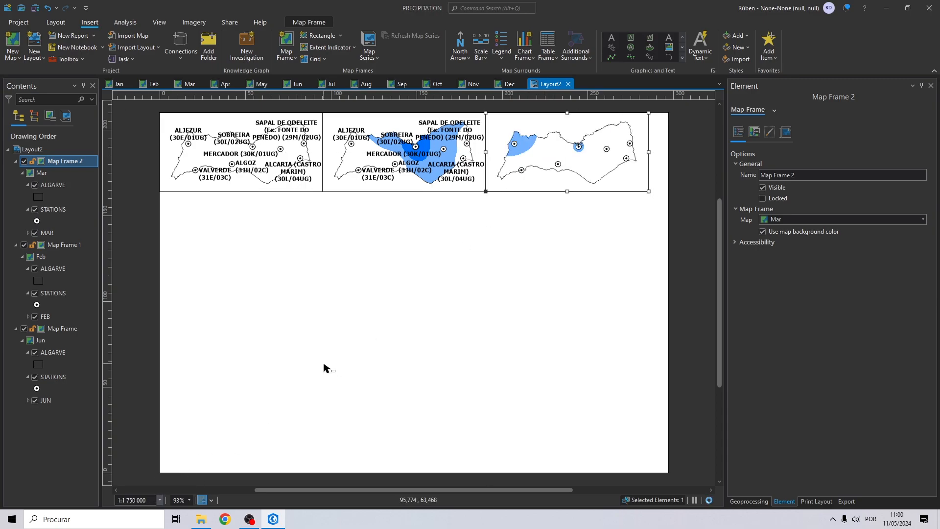
pyautogui.click(241, 241)
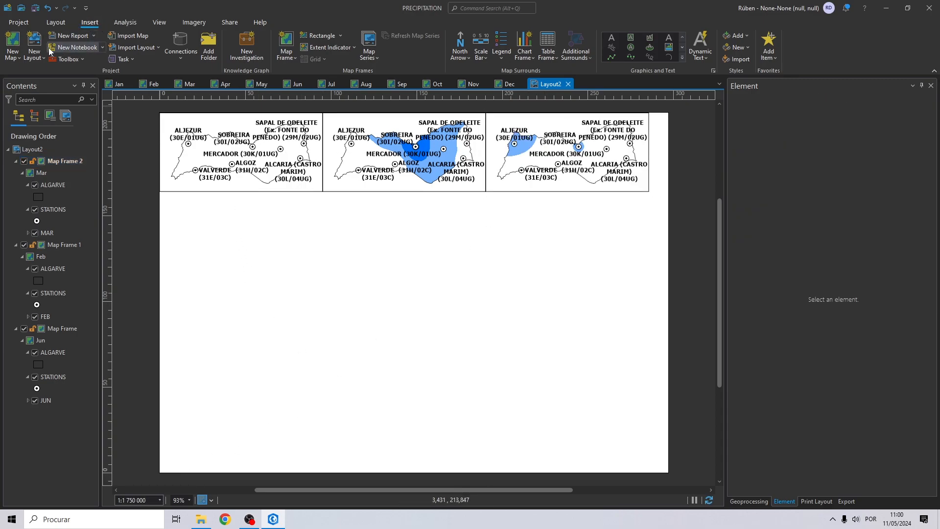
# Insert a map frame of the Apr map, about 95 mm wide and 46 mm high, over the Jun frame in the page's upper-left corner
pyautogui.click(286, 53)
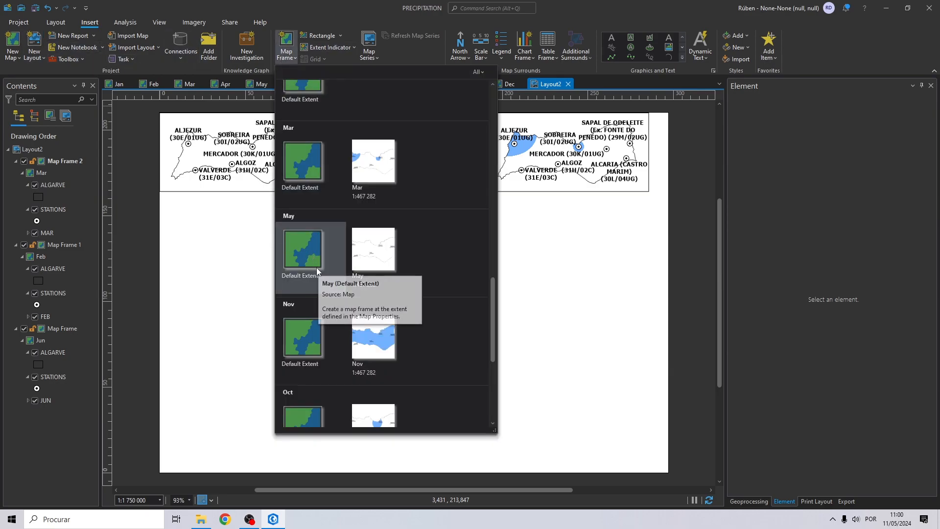
pyautogui.scroll(6, 331, 265)
pyautogui.scroll(-5, 360, 253)
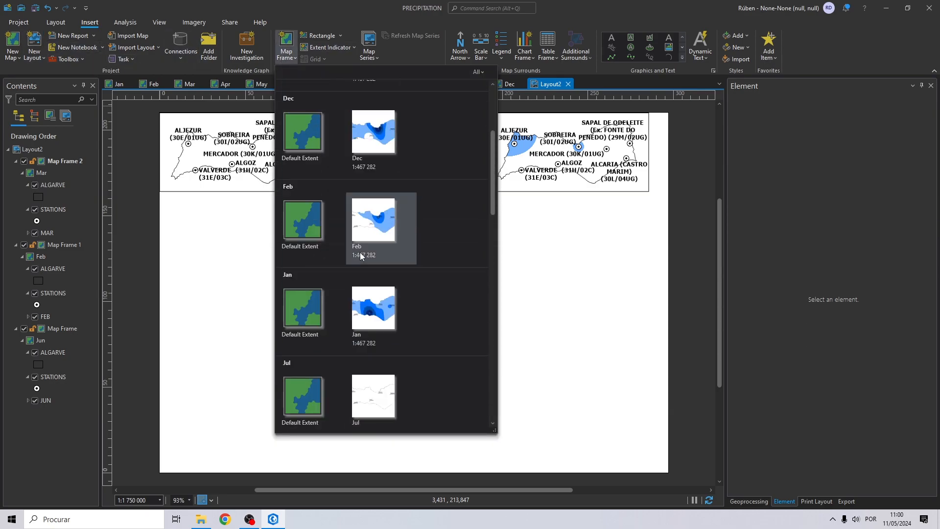
pyautogui.click(308, 103)
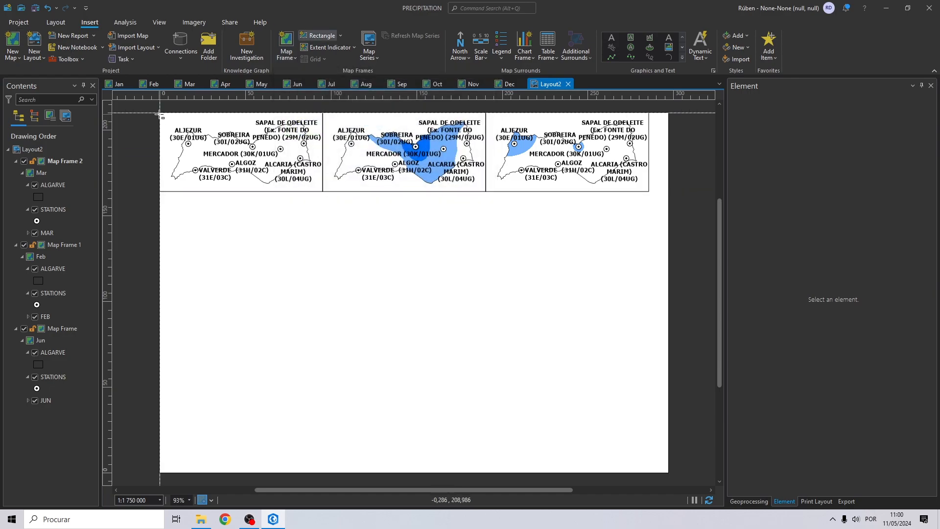
pyautogui.moveTo(160, 113); pyautogui.dragTo(322, 192)
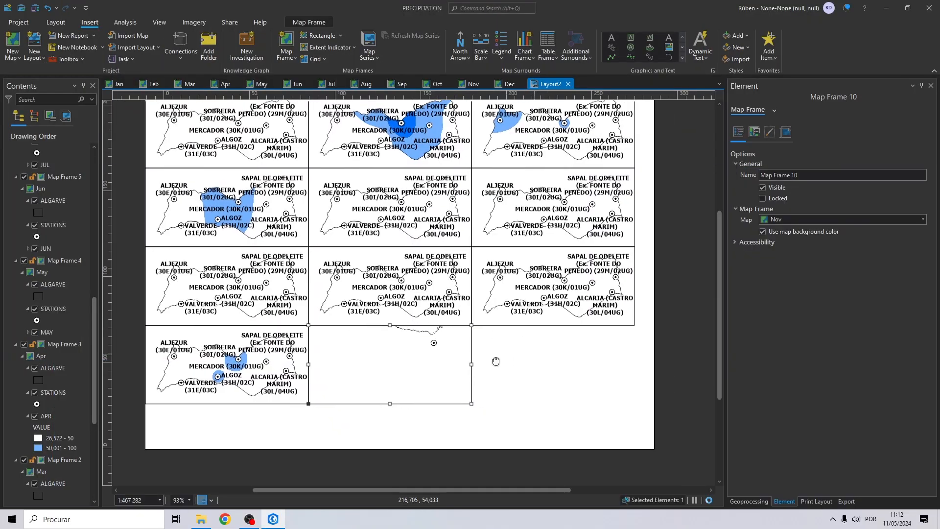
# Scale the Nov map frame in the fourth row to 1:1 750 000
pyautogui.click(139, 500)
pyautogui.write('1:1 750 000')
pyautogui.press('Return')
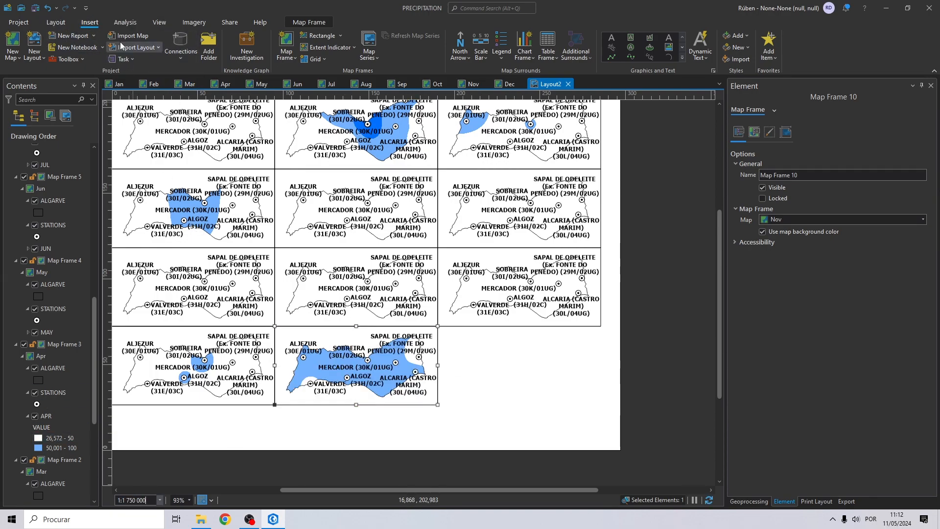
# Insert a Dec map frame, about 95 mm wide and 46 mm high, beside the Nov frame at a scale of 1:1 750 000
pyautogui.click(36, 58)
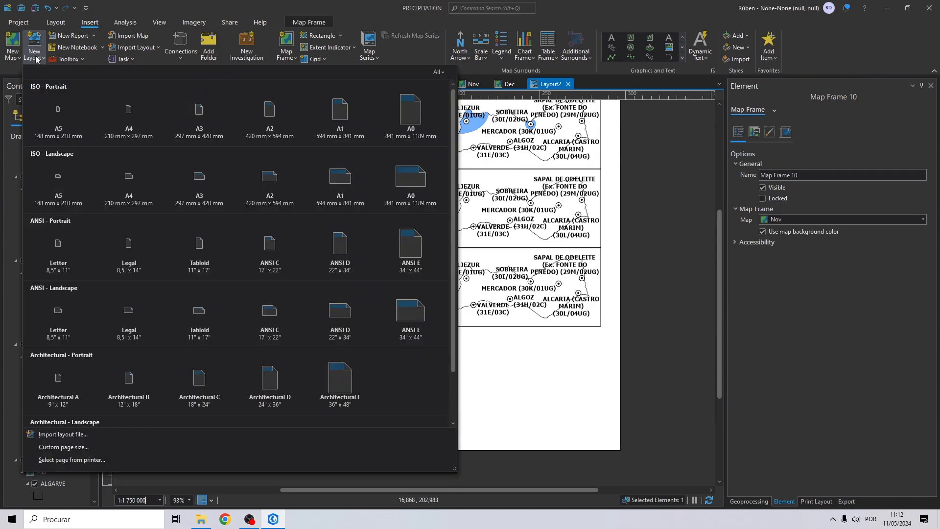
pyautogui.click(163, 8)
pyautogui.click(287, 57)
pyautogui.scroll(4, 325, 183)
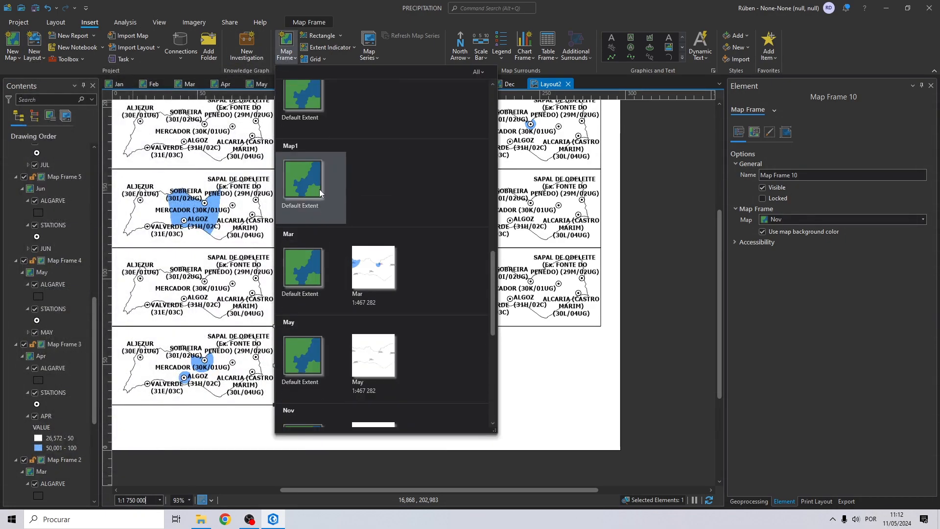
pyautogui.scroll(-7, 319, 198)
pyautogui.scroll(8, 319, 206)
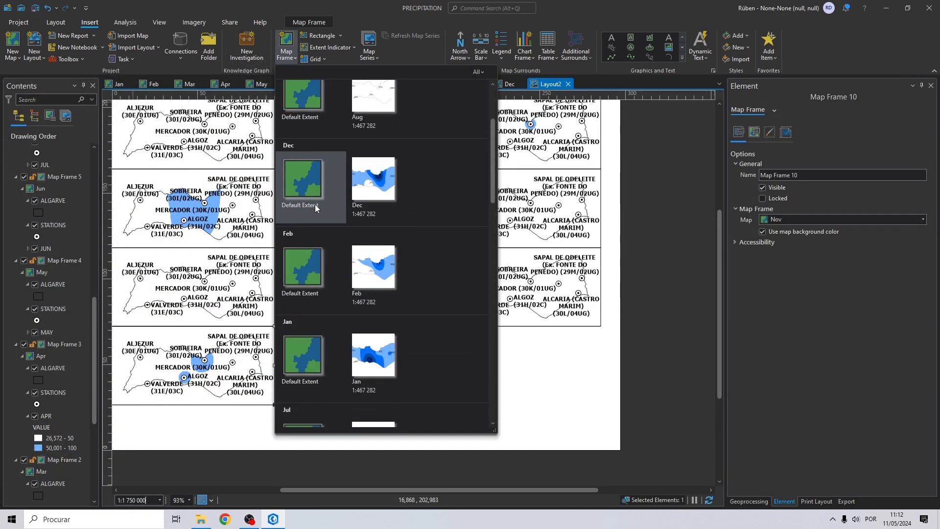
pyautogui.click(361, 169)
pyautogui.moveTo(438, 326); pyautogui.dragTo(601, 404)
pyautogui.scroll(-2, 461, 277)
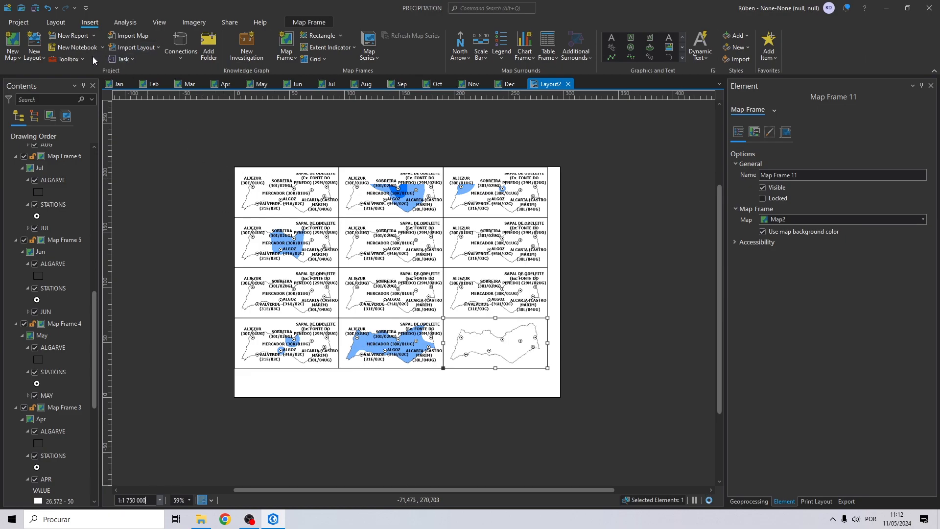
# Check the first map frame on the page against the Jan and Feb maps and delete this misplaced Jun frame
pyautogui.click(56, 22)
pyautogui.click(273, 174)
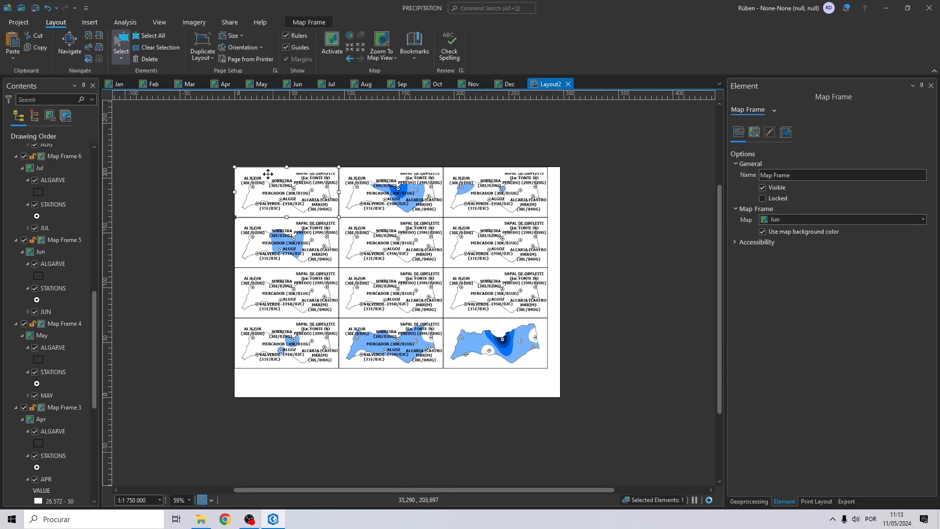
pyautogui.scroll(-8, 49, 416)
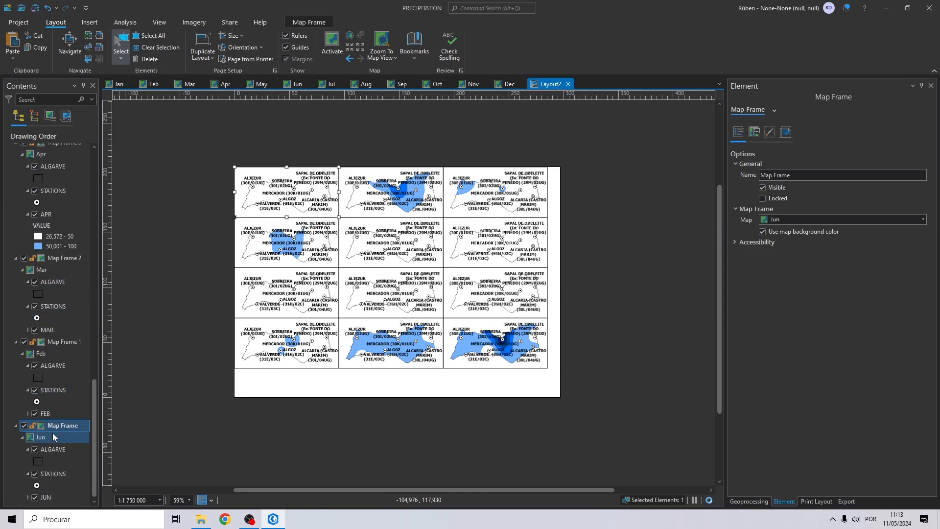
pyautogui.click(118, 85)
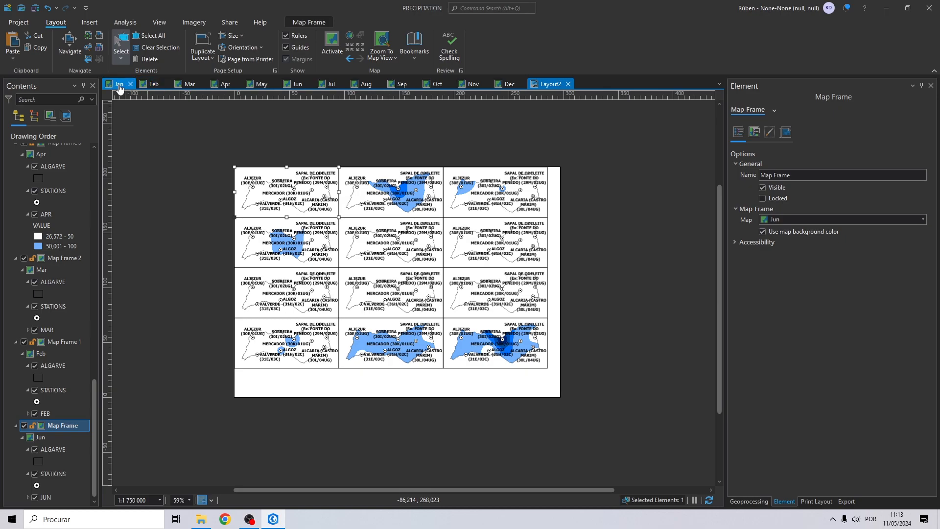
pyautogui.click(153, 85)
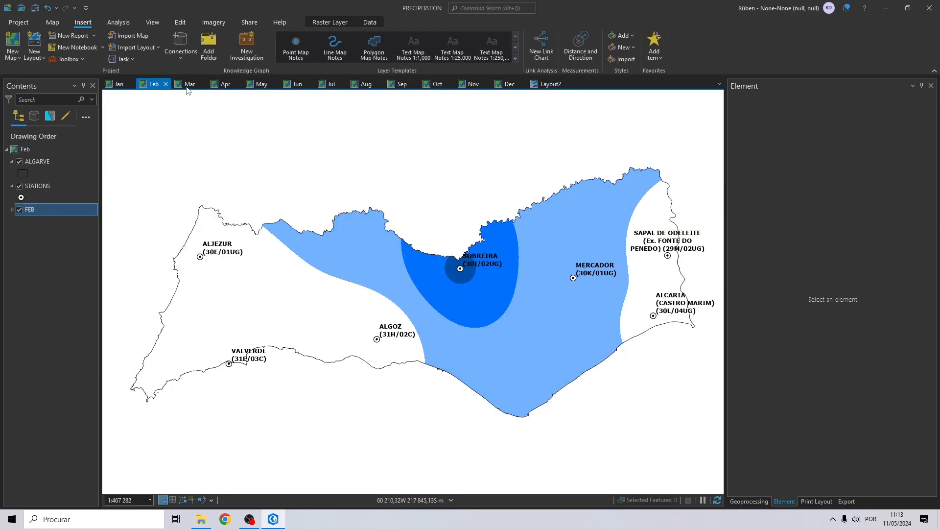
pyautogui.click(556, 85)
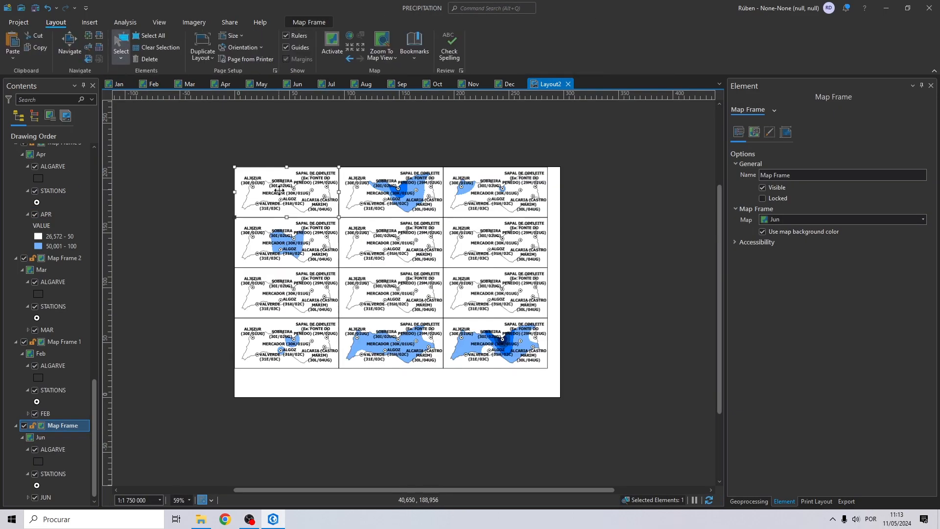
pyautogui.press('Delete')
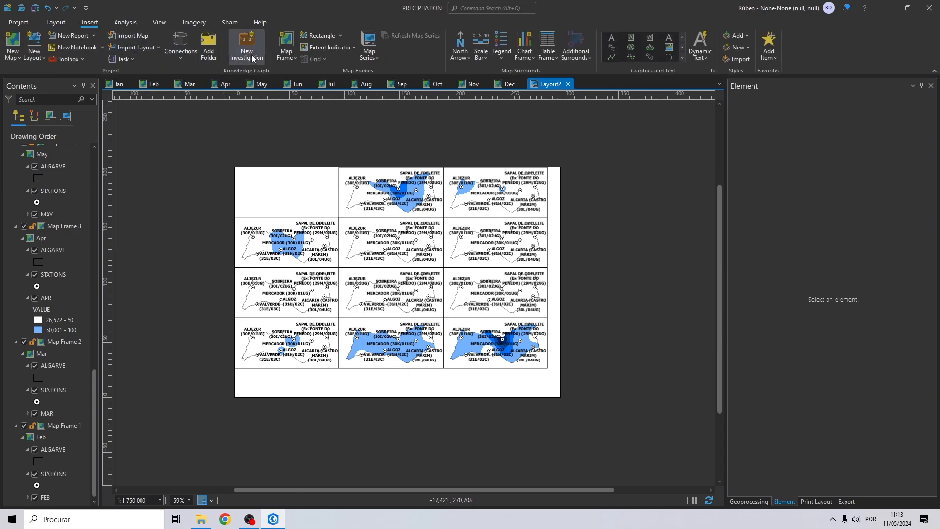
# Insert a Jan map frame, about 95 mm wide and 46 mm high, in the empty first cell of the page at 1:1 750 000
pyautogui.click(286, 53)
pyautogui.scroll(-1, 338, 143)
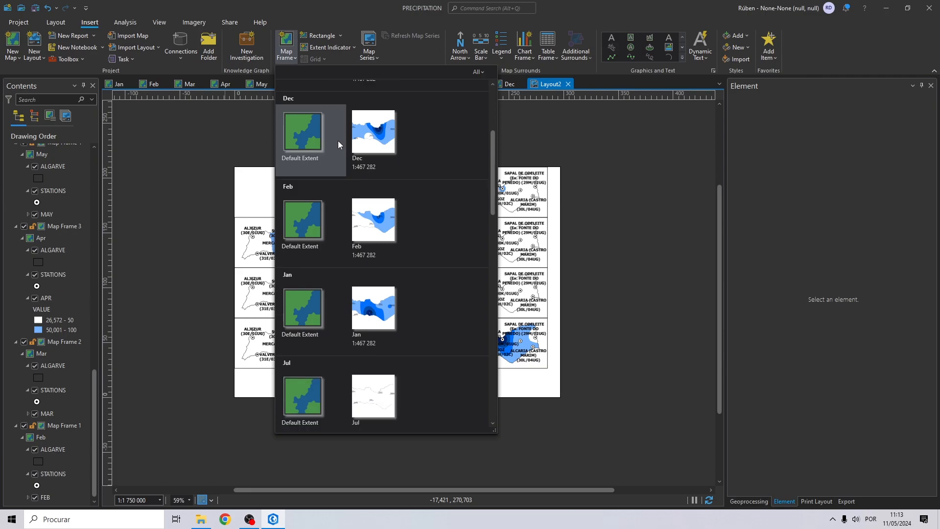
pyautogui.click(367, 300)
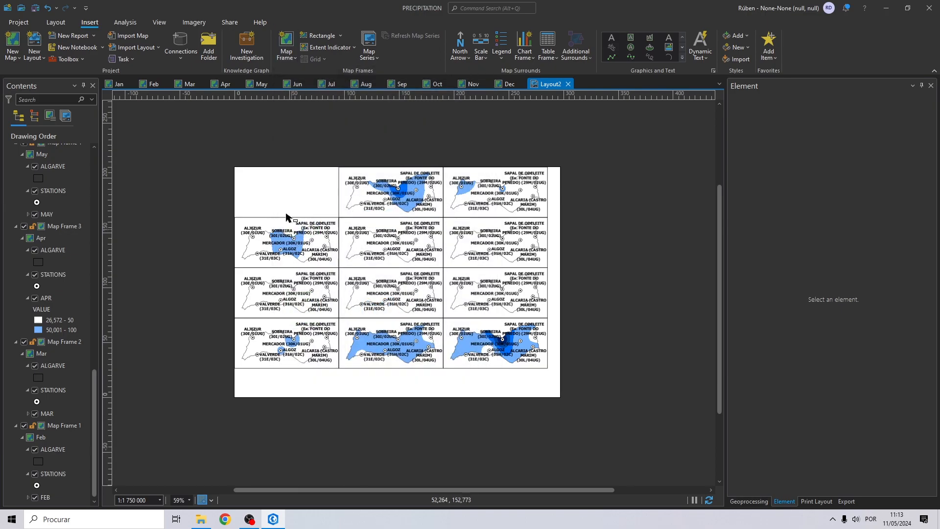
pyautogui.moveTo(235, 168); pyautogui.dragTo(340, 218)
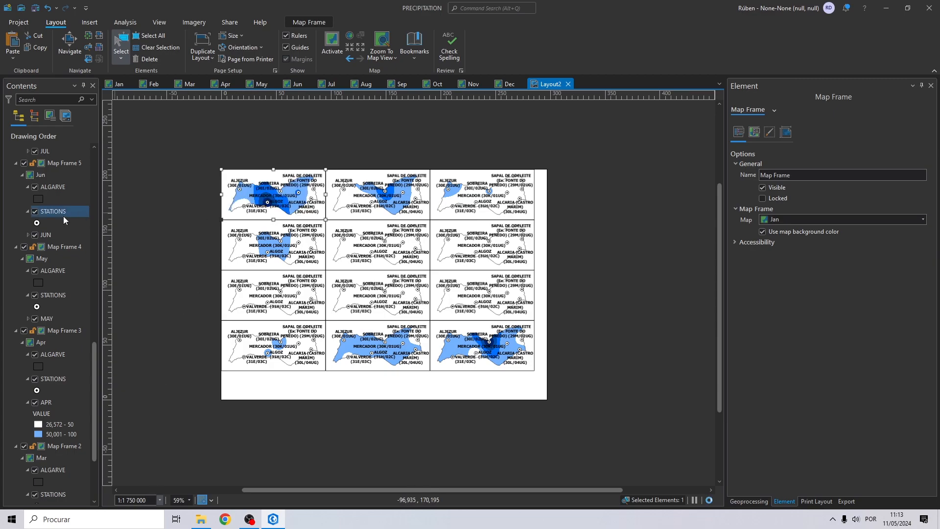
pyautogui.scroll(5, 61, 262)
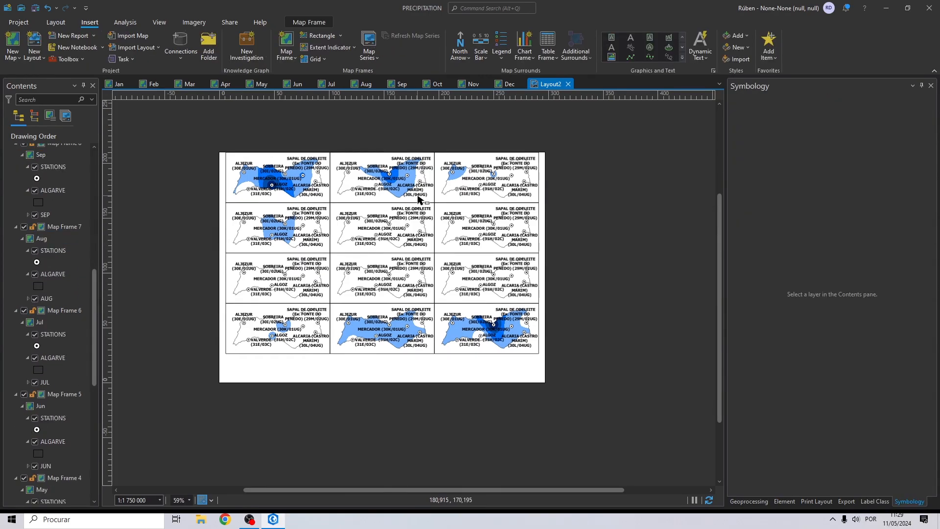
# Set the Jan map's STATIONS point symbol size to 4 pt and check the result in the layout's first map frame
pyautogui.click(335, 138)
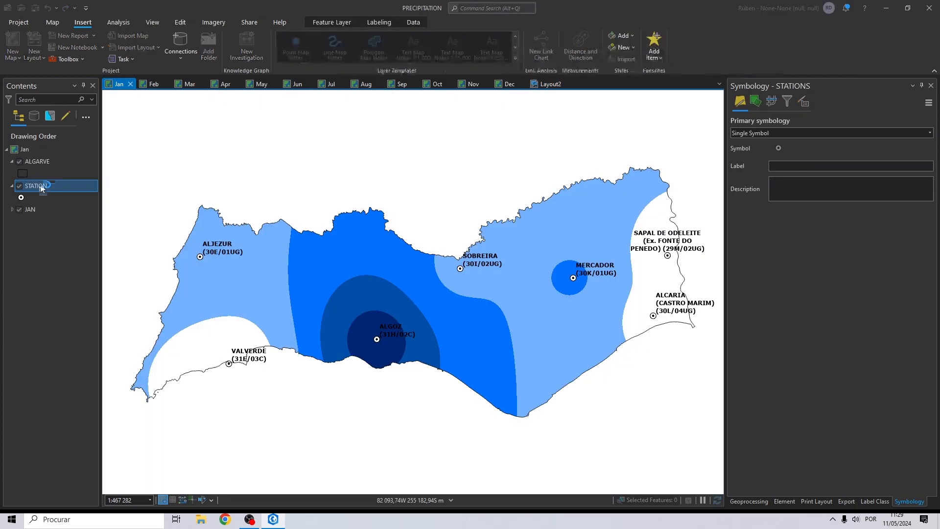
pyautogui.click(21, 197)
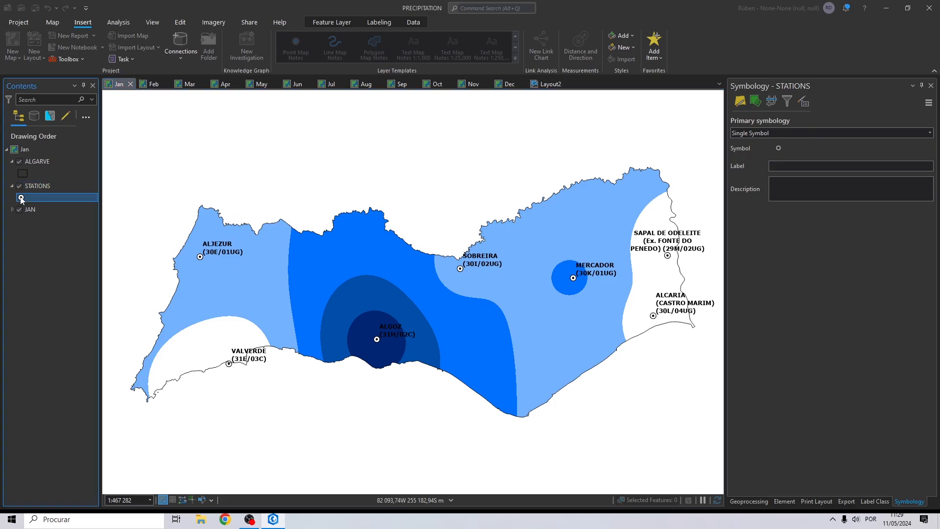
pyautogui.click(779, 149)
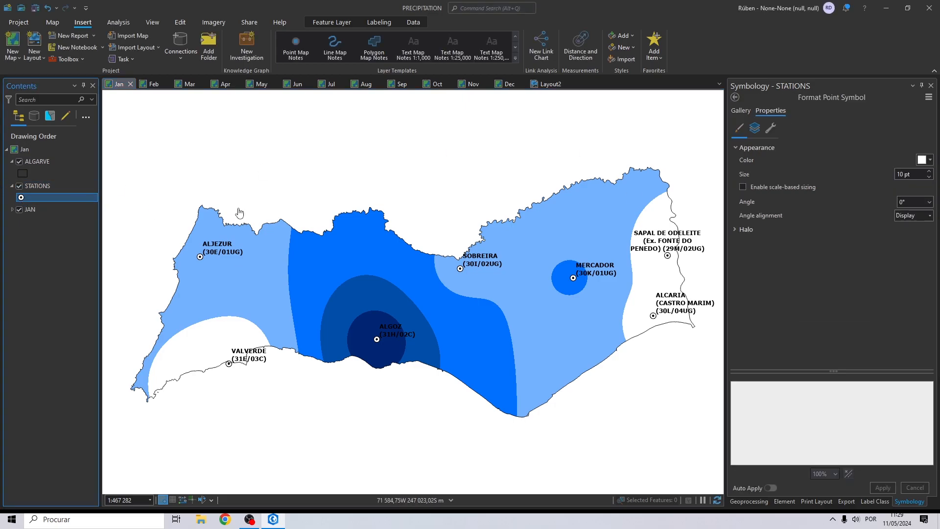
pyautogui.click(929, 177)
pyautogui.click(929, 177)
pyautogui.click(929, 177)
pyautogui.click(929, 177)
pyautogui.click(885, 488)
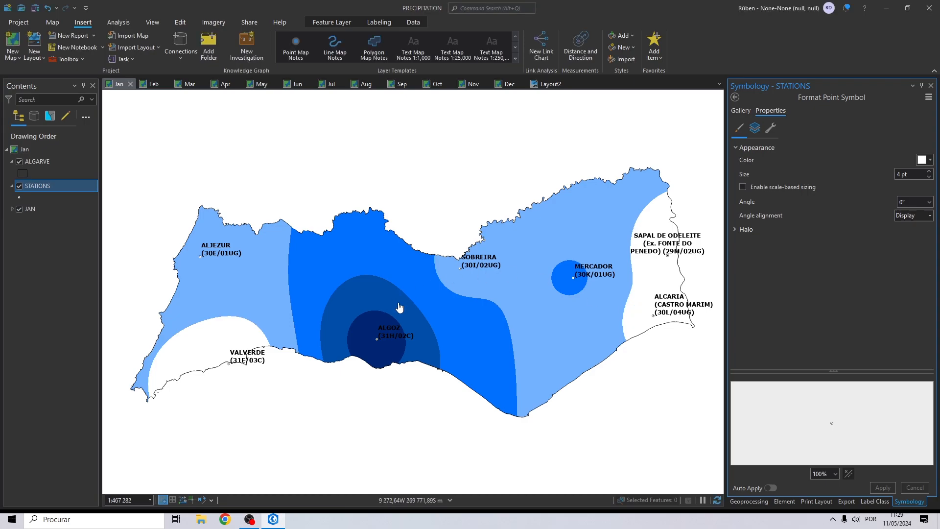
pyautogui.click(538, 86)
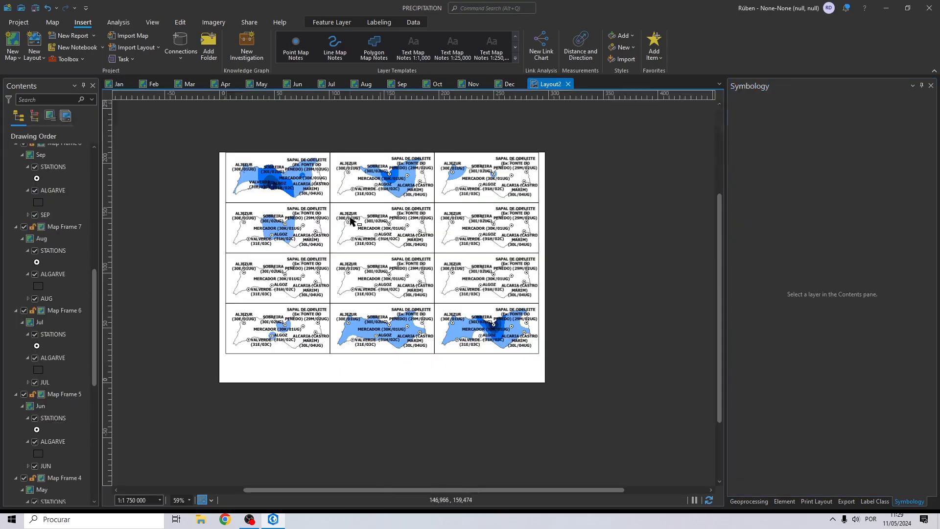
pyautogui.scroll(4, 251, 172)
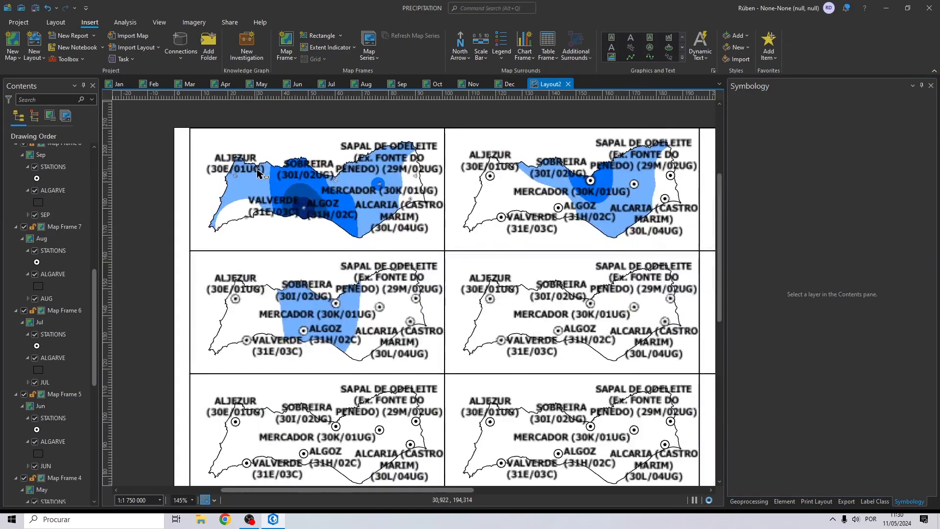
pyautogui.scroll(-2, 251, 172)
pyautogui.click(118, 85)
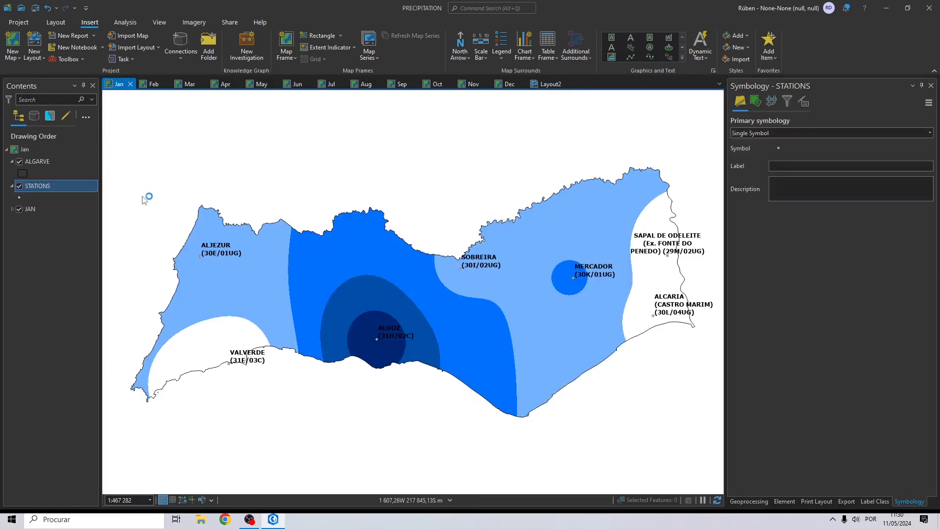
pyautogui.rightClick(34, 185)
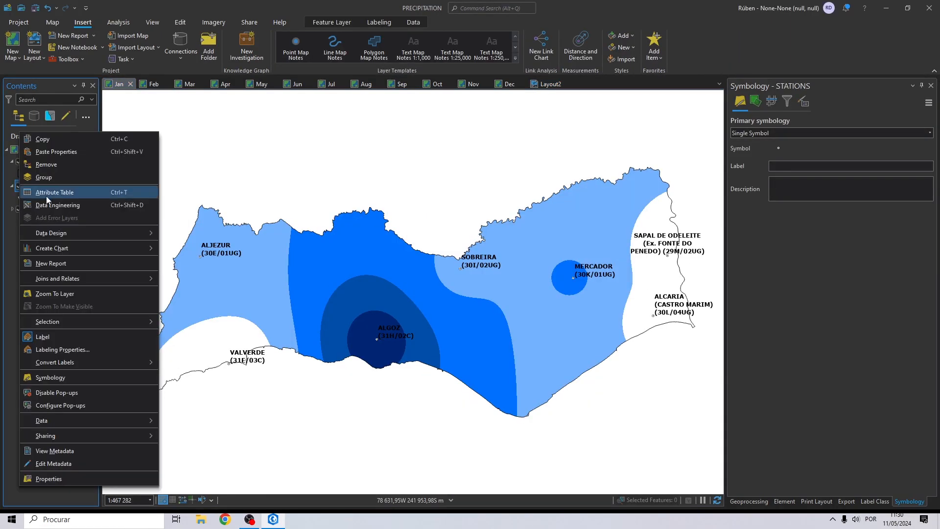
pyautogui.click(58, 199)
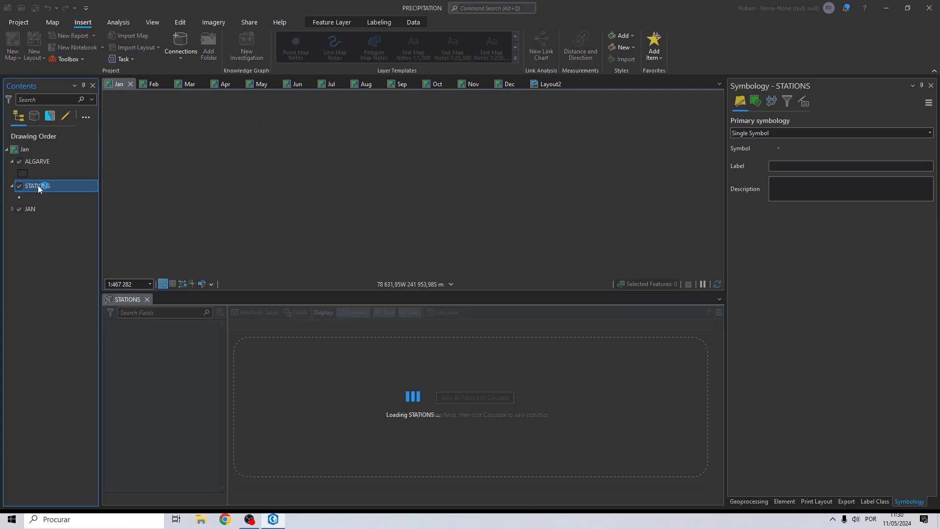
pyautogui.rightClick(36, 187)
pyautogui.click(273, 276)
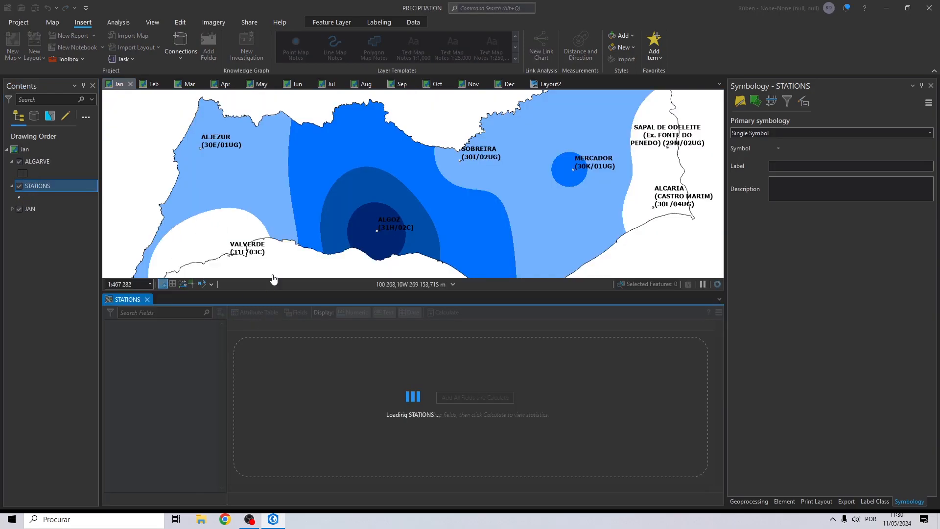
pyautogui.click(147, 299)
# Open the STATIONS attribute table and shorten the first three F1 names to ALCARIA (CASTRO MARIM), ALGOZ and ALJEZUR
pyautogui.rightClick(46, 185)
pyautogui.click(76, 208)
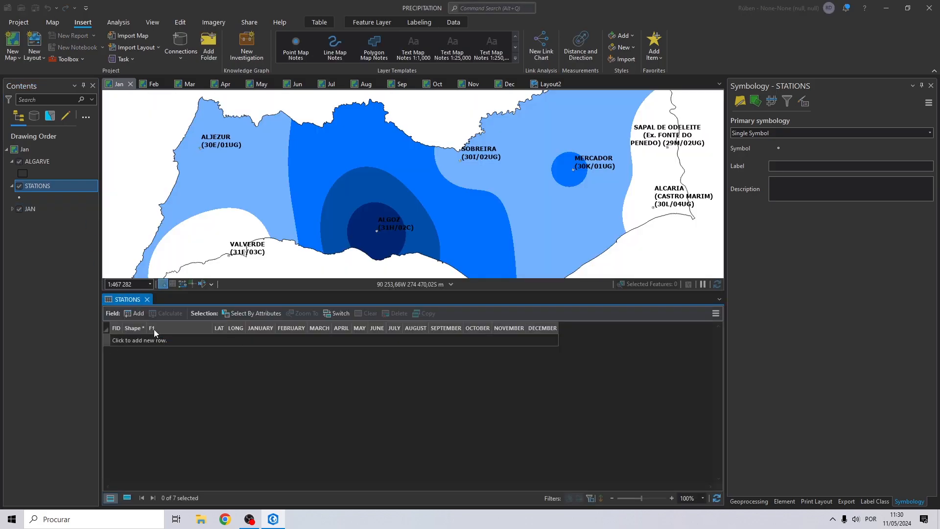
pyautogui.click(198, 338)
pyautogui.click(193, 338)
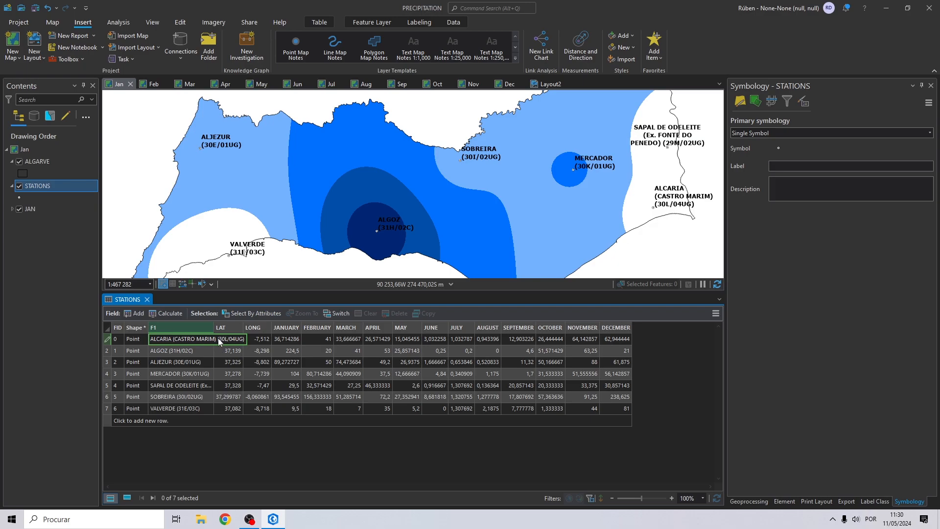
pyautogui.click(178, 350)
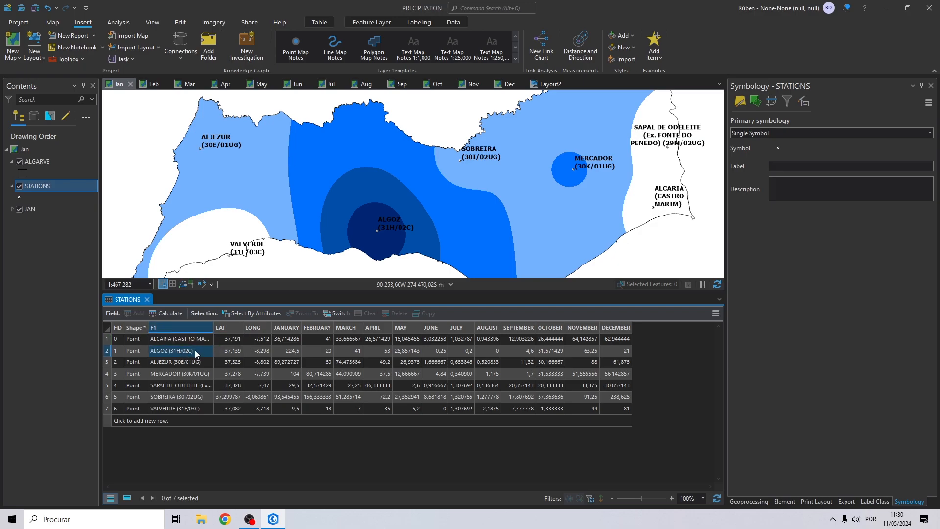
pyautogui.click(198, 351)
pyautogui.moveTo(204, 350); pyautogui.dragTo(170, 351)
pyautogui.click(188, 360)
pyautogui.click(196, 360)
# Shorten the fourth and fifth station names in the F1 field to MERCADOR and SAPAL DE ODELEITE
pyautogui.click(189, 375)
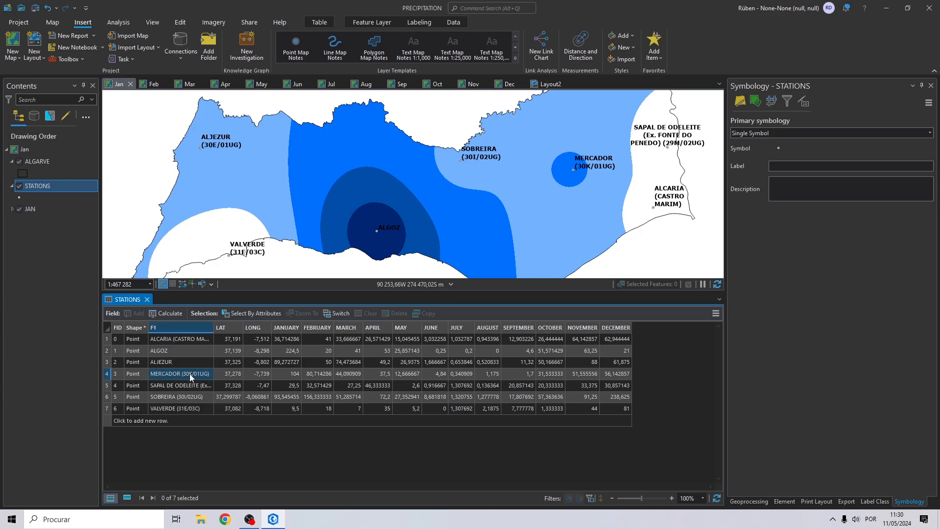
pyautogui.click(189, 374)
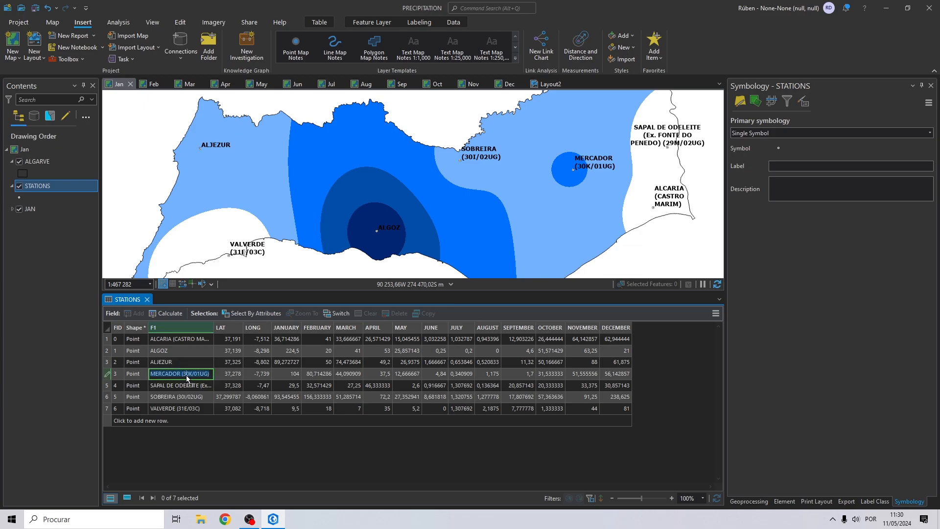
pyautogui.moveTo(209, 375); pyautogui.dragTo(204, 373)
pyautogui.press('BackSpace')
pyautogui.click(201, 387)
pyautogui.click(201, 387)
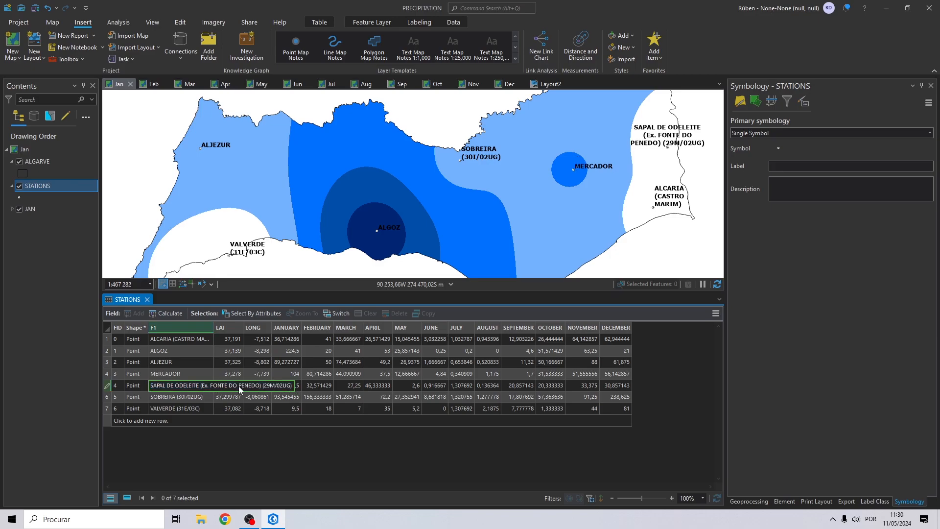
pyautogui.moveTo(199, 385); pyautogui.dragTo(309, 386)
pyautogui.press('BackSpace')
# Shorten the last two station names in the F1 field to SOBREIRA and VALVERDE
pyautogui.click(200, 395)
pyautogui.click(210, 398)
pyautogui.moveTo(208, 397); pyautogui.dragTo(184, 409)
pyautogui.press('BackSpace')
pyautogui.click(195, 407)
pyautogui.click(208, 408)
pyautogui.press('BackSpace')
pyautogui.press('Return')
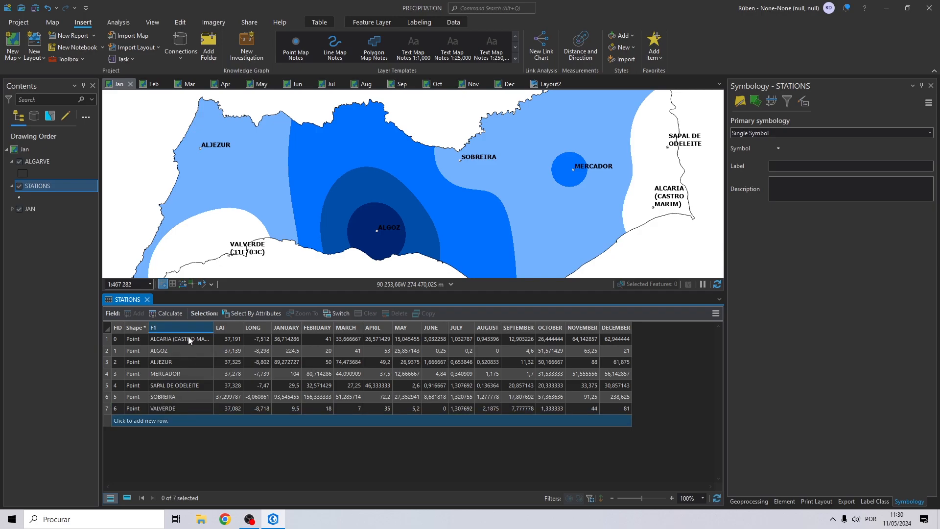
# Set the Jan map's STATIONS label text size to 6 pt and close the attribute table
pyautogui.rightClick(46, 189)
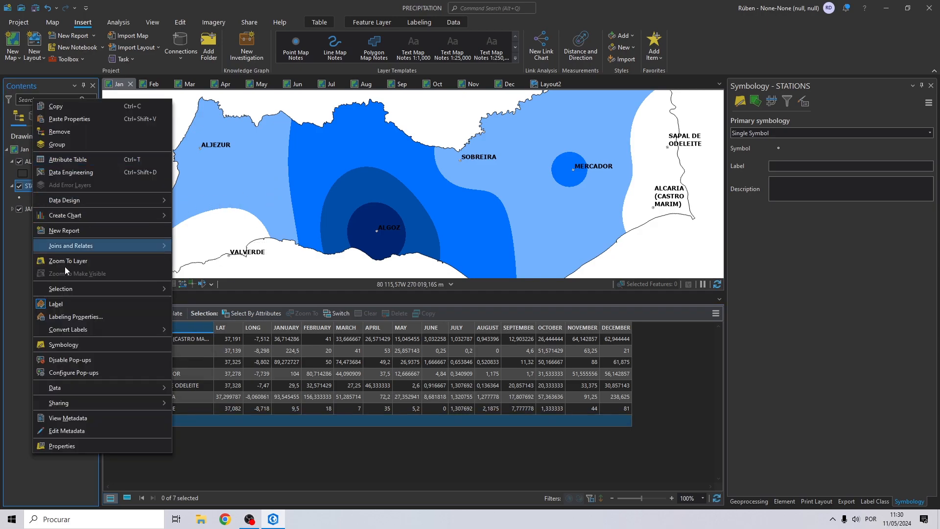
pyautogui.click(69, 316)
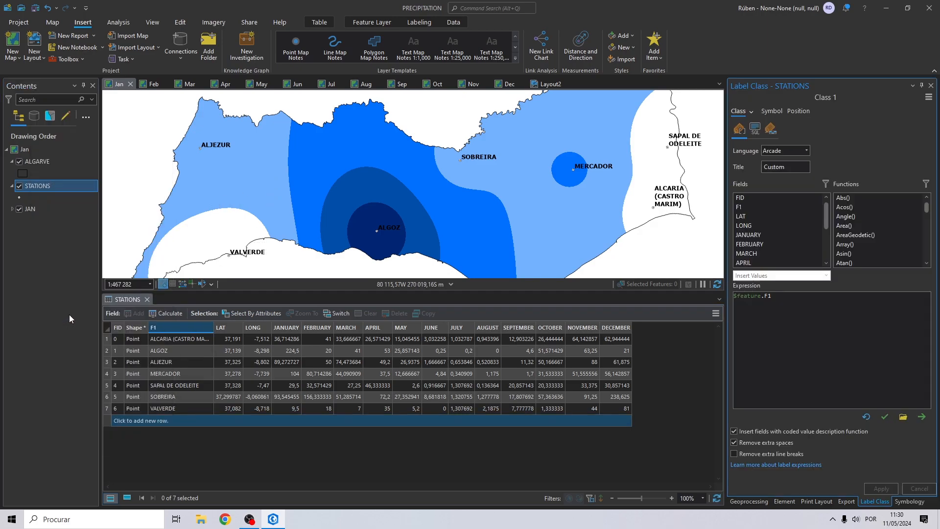
pyautogui.click(774, 111)
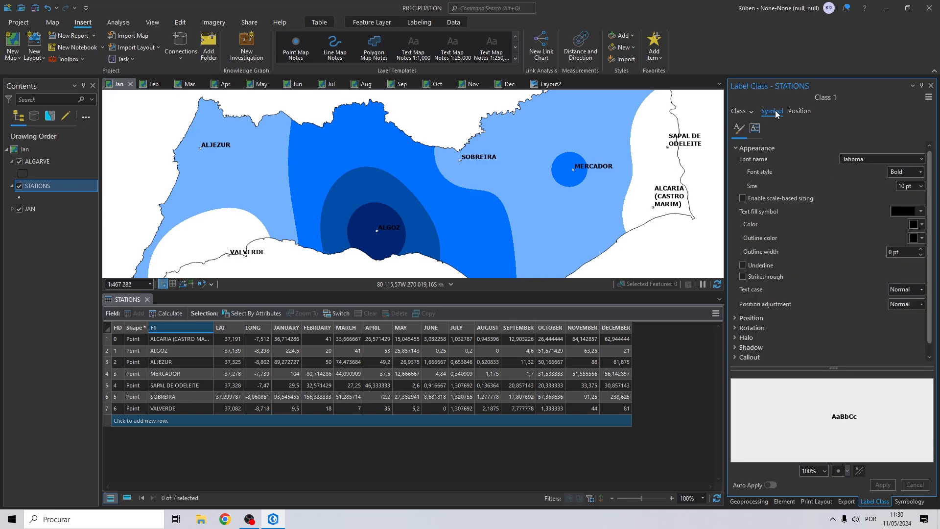
pyautogui.click(922, 186)
pyautogui.click(906, 197)
pyautogui.click(883, 485)
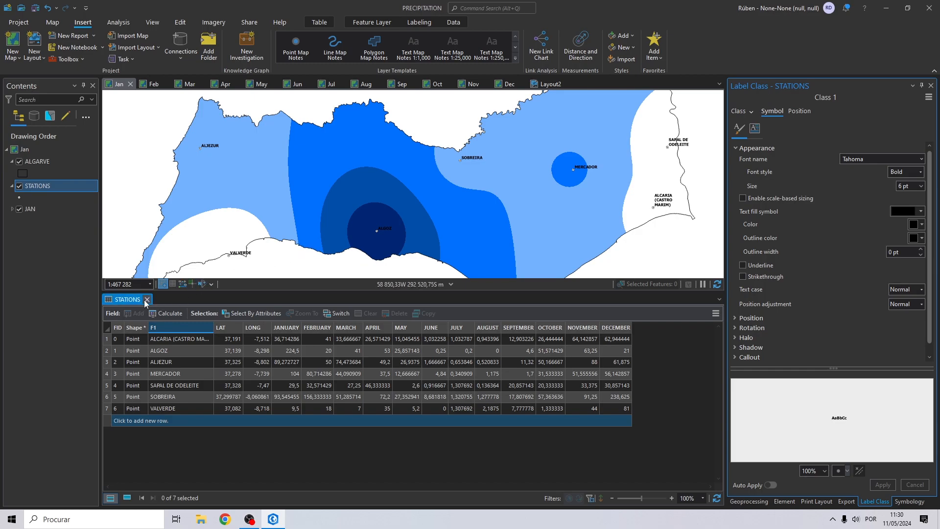
pyautogui.click(147, 299)
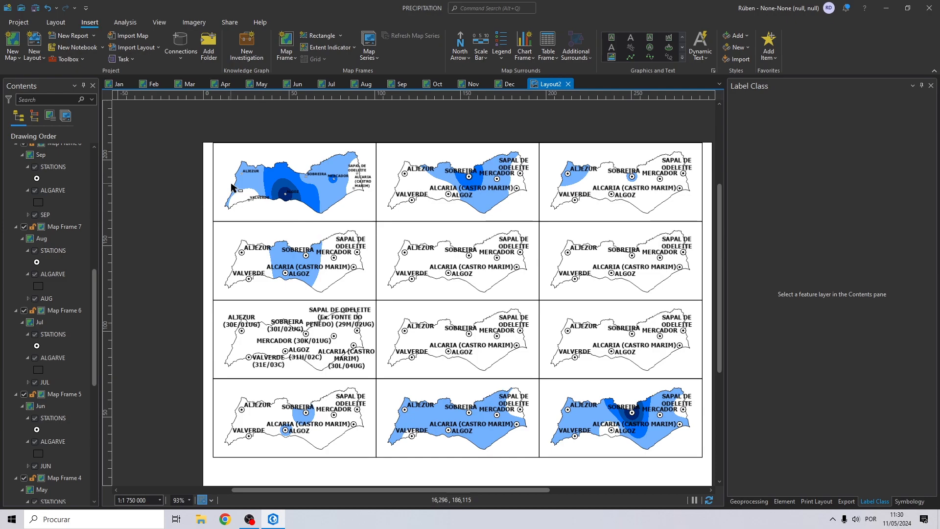
# Replace the Feb map's STATIONS layer with a copy of the one from the Jan map, saving the pending edits
pyautogui.click(117, 86)
pyautogui.click(49, 186)
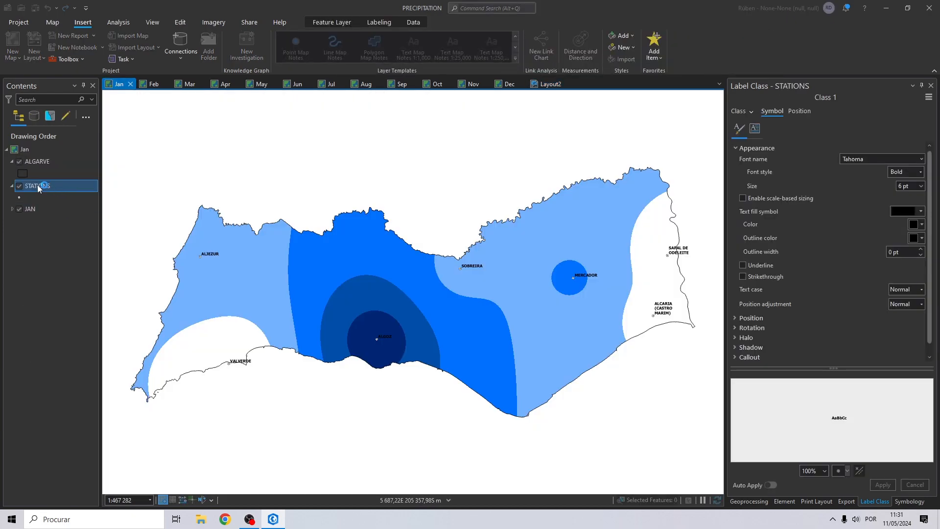
pyautogui.rightClick(38, 186)
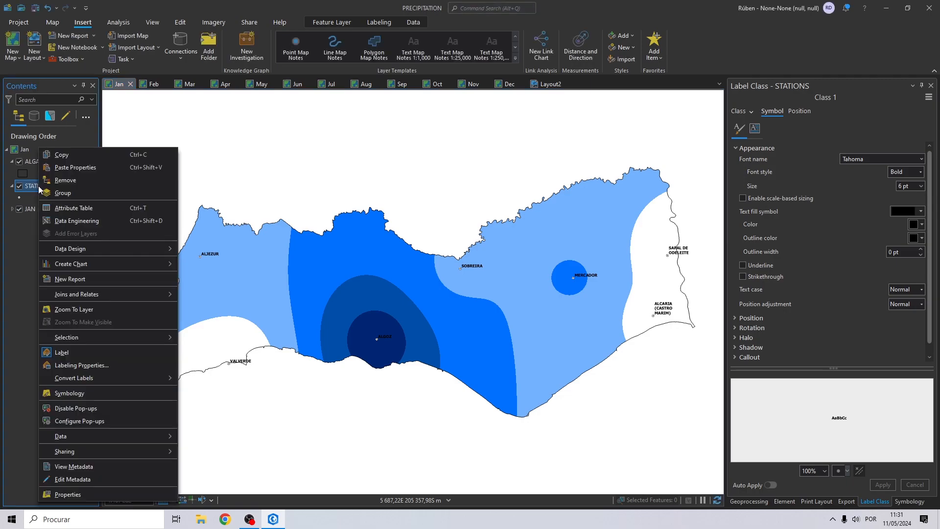
pyautogui.click(64, 153)
pyautogui.click(151, 86)
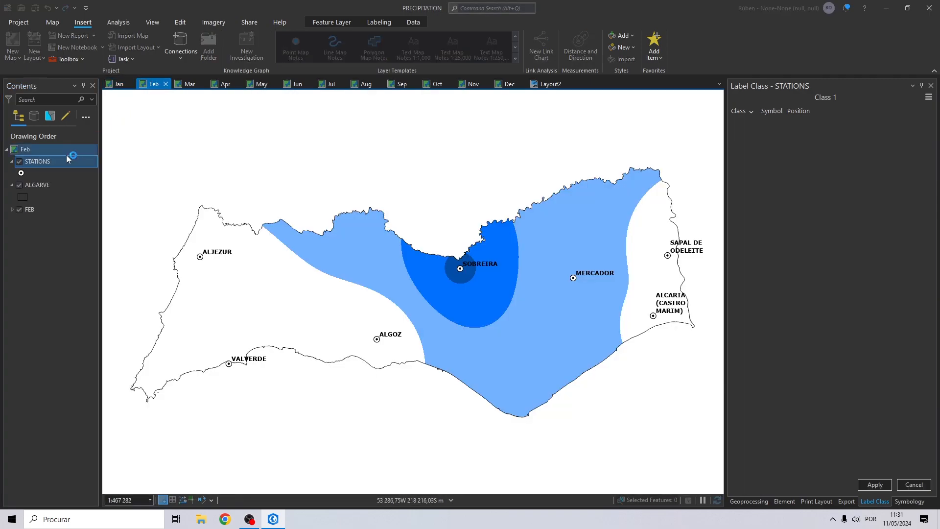
pyautogui.rightClick(34, 162)
pyautogui.click(48, 165)
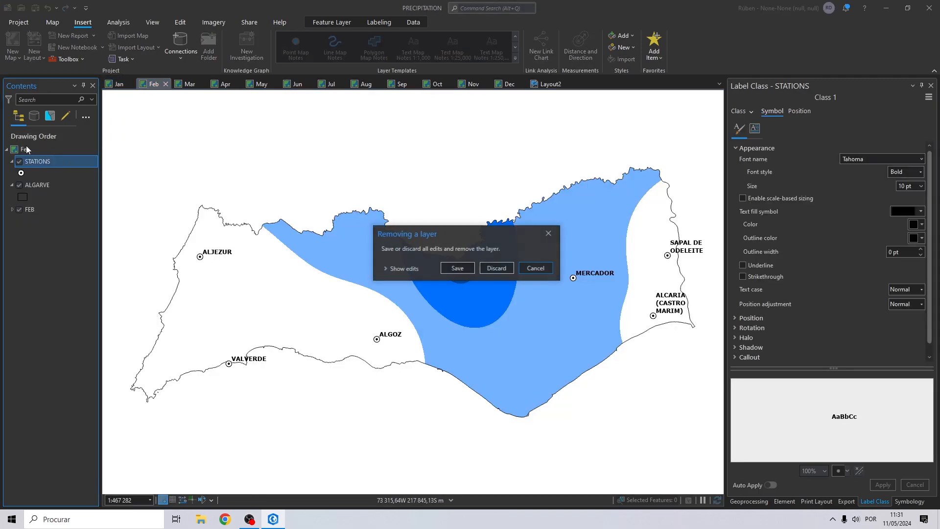
pyautogui.click(455, 269)
pyautogui.click(34, 149)
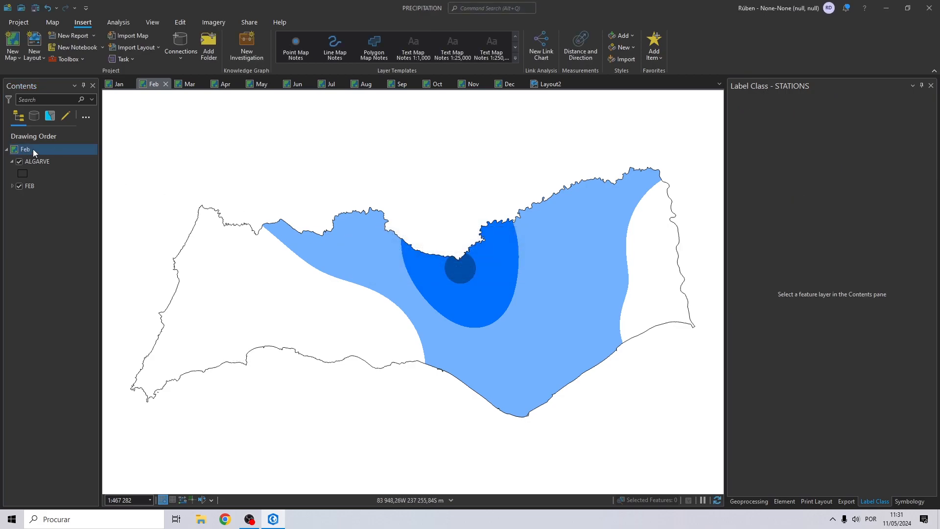
pyautogui.hotkey('ctrl', 'z')
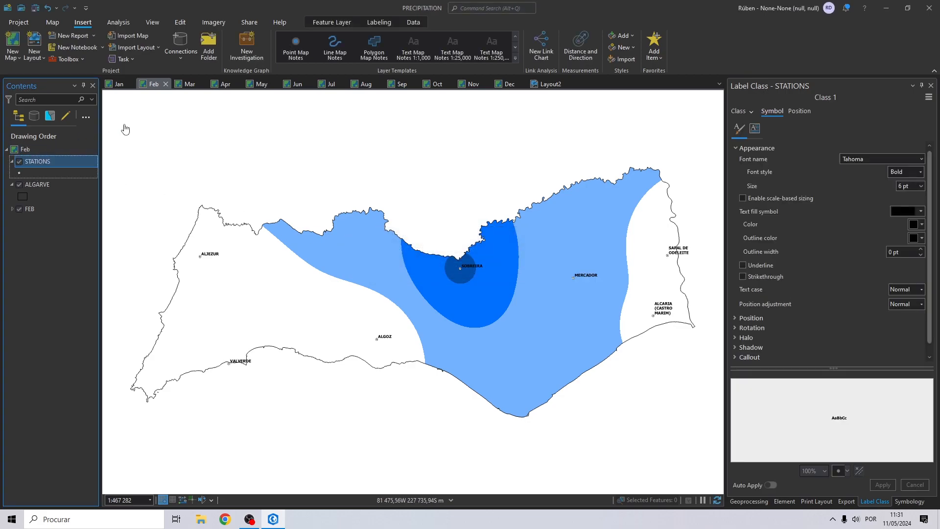
# Replace the Mar map's STATIONS layer with the copied Jan layer
pyautogui.click(190, 83)
pyautogui.click(40, 162)
pyautogui.rightClick(39, 161)
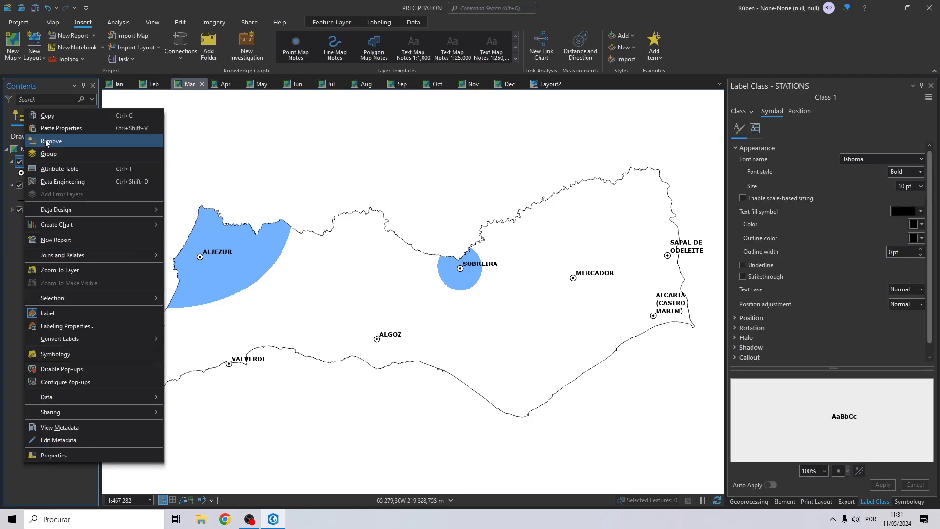
pyautogui.click(46, 140)
# Replace the Apr map's STATIONS layer with the copied Jan layer and switch to the May map
pyautogui.click(226, 84)
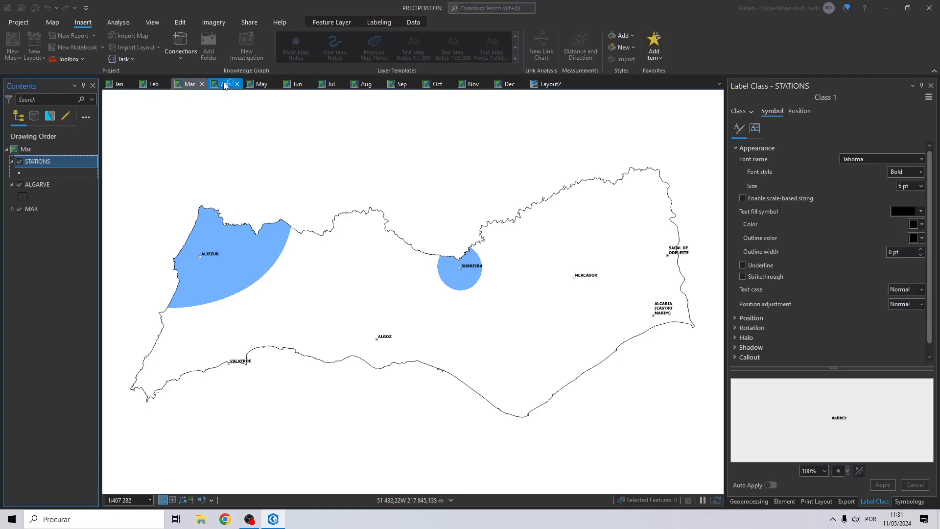
pyautogui.rightClick(40, 161)
pyautogui.click(30, 143)
pyautogui.click(262, 84)
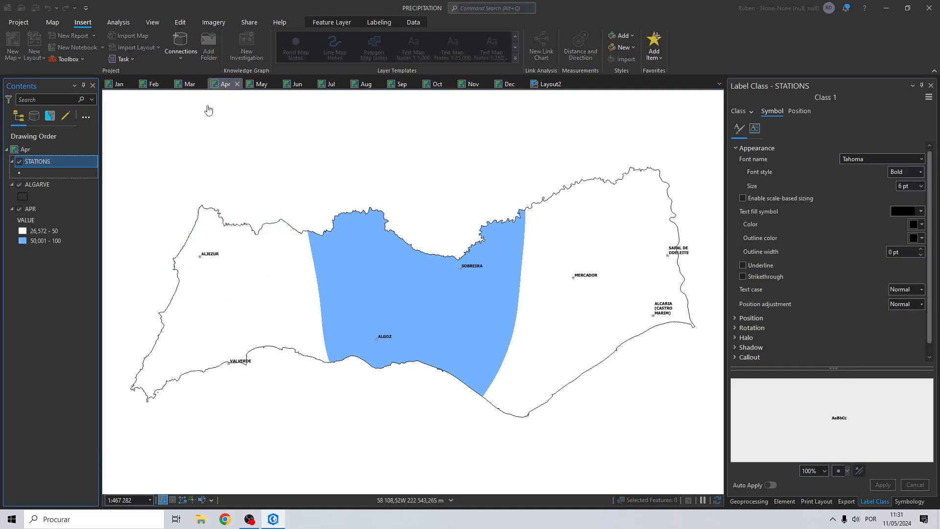
# Replace the STATIONS layer in the May, Jun and Jul maps with the copied Jan layer
pyautogui.rightClick(63, 160)
pyautogui.click(34, 142)
pyautogui.click(297, 83)
pyautogui.rightClick(35, 160)
pyautogui.click(53, 141)
pyautogui.click(329, 83)
pyautogui.rightClick(43, 164)
pyautogui.click(42, 143)
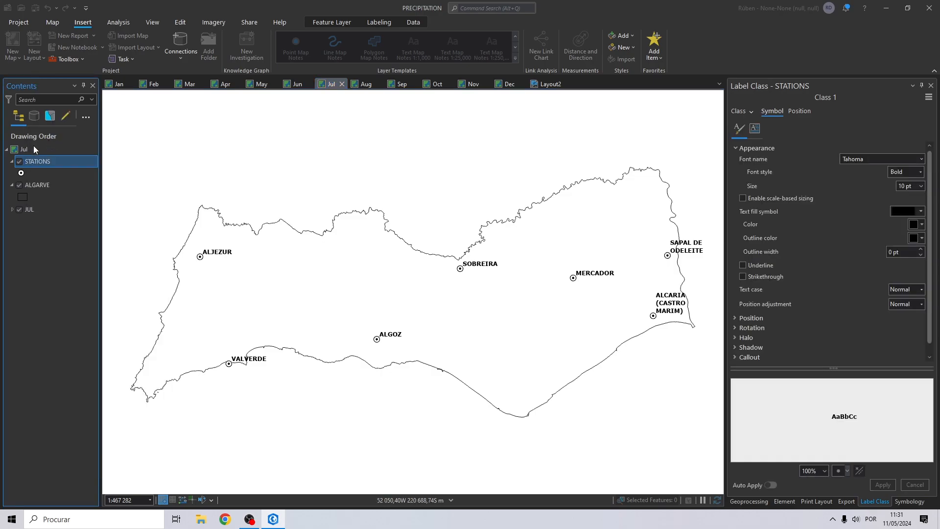
# Replace the STATIONS layer in the Aug, Sep and Oct maps with the copied Jan layer
pyautogui.click(365, 84)
pyautogui.rightClick(57, 166)
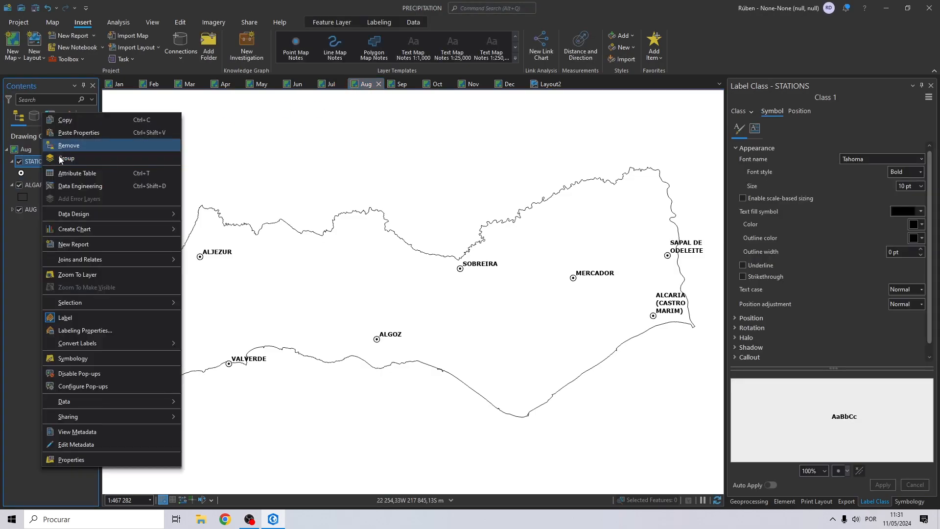
pyautogui.click(40, 142)
pyautogui.click(401, 83)
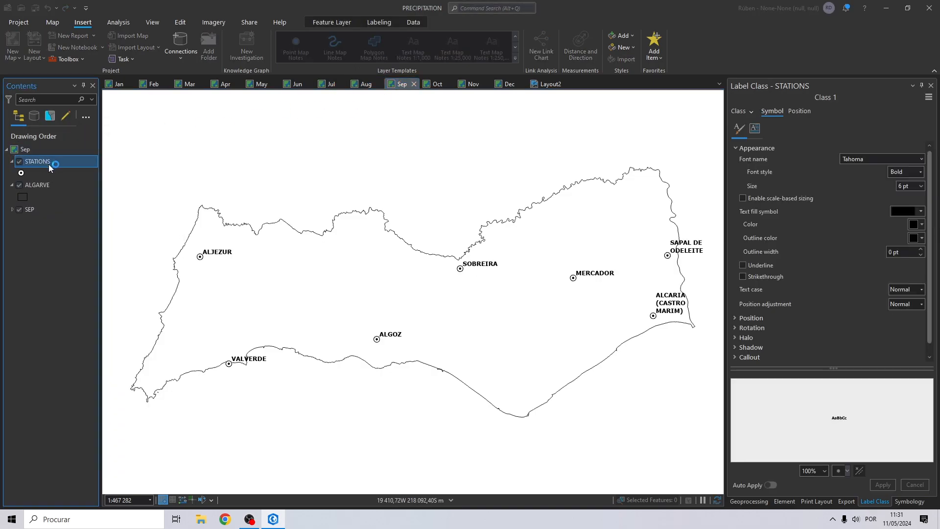
pyautogui.rightClick(48, 163)
pyautogui.click(35, 146)
pyautogui.click(437, 83)
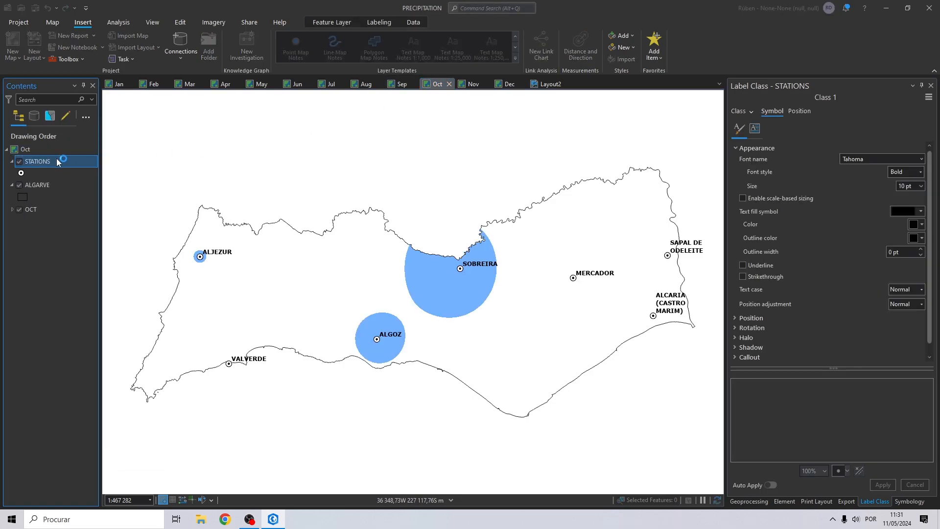
pyautogui.rightClick(57, 159)
pyautogui.click(36, 148)
# Replace the STATIONS layer in the Nov and Dec maps with the copied Jan layer and save the project
pyautogui.click(465, 86)
pyautogui.rightClick(29, 157)
pyautogui.click(34, 146)
pyautogui.click(510, 83)
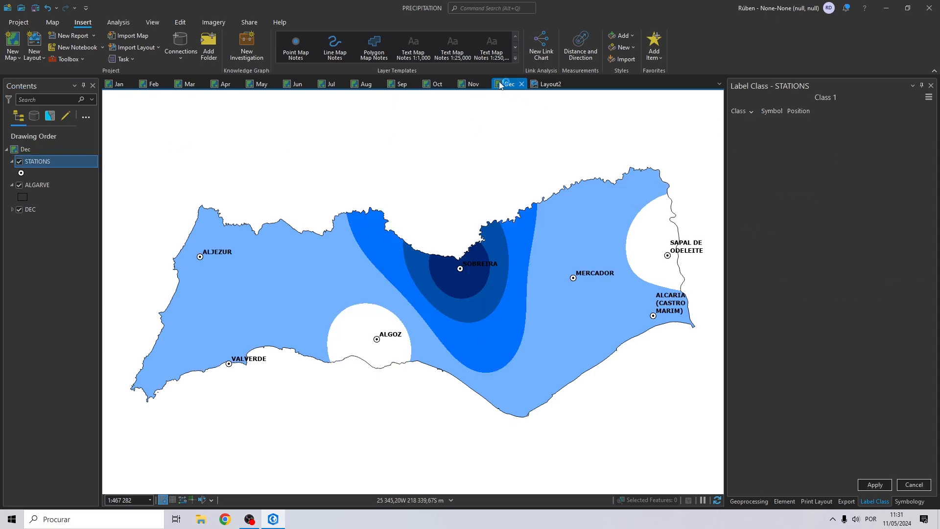
pyautogui.rightClick(43, 163)
pyautogui.click(46, 148)
pyautogui.hotkey('ctrl', 'z')
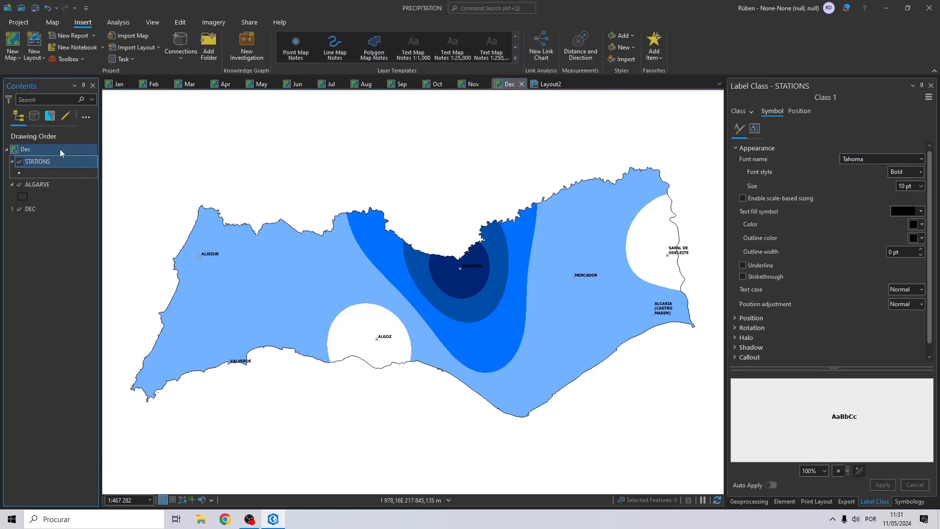
pyautogui.click(30, 9)
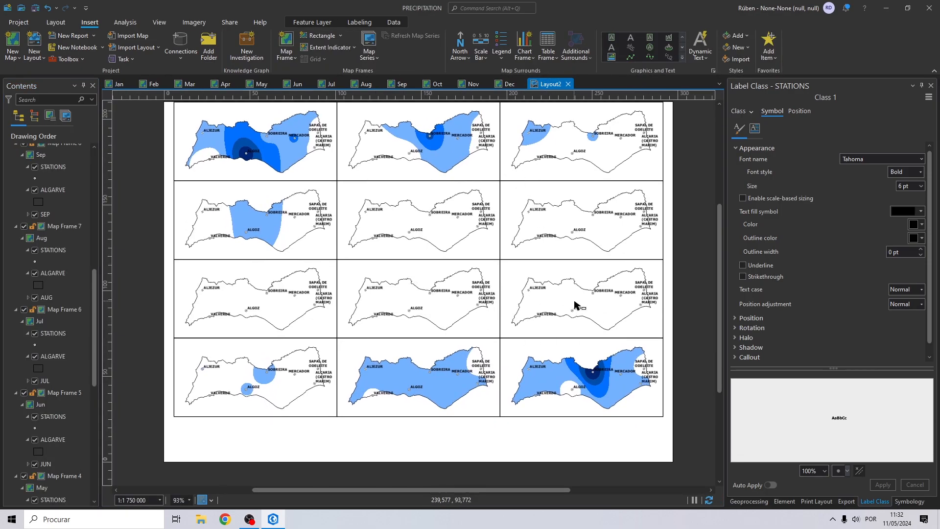
# Insert a small north arrow in the upper-left corner of the Jan map frame on Layout2
pyautogui.click(260, 141)
pyautogui.click(459, 57)
pyautogui.press('Escape')
pyautogui.scroll(4, 183, 132)
pyautogui.moveTo(165, 194); pyautogui.dragTo(180, 221)
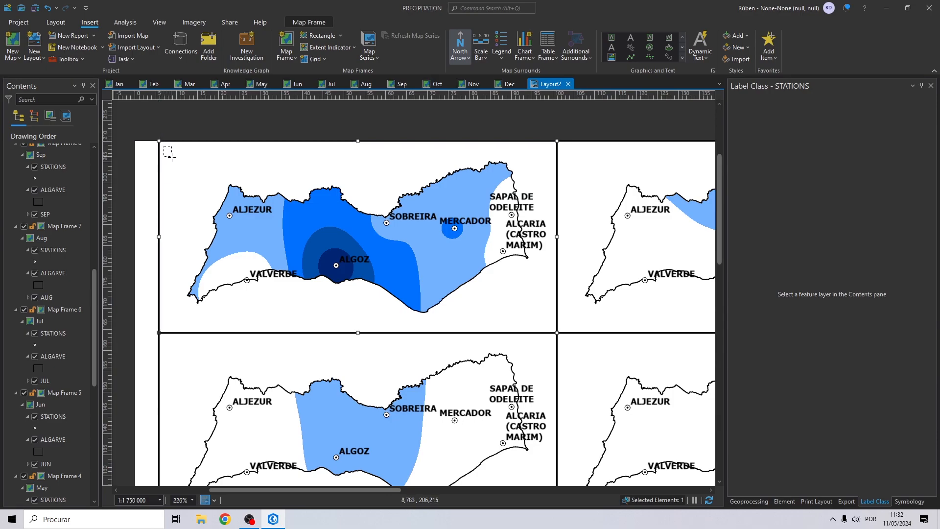
pyautogui.moveTo(178, 169); pyautogui.dragTo(178, 169)
pyautogui.scroll(-3, 325, 130)
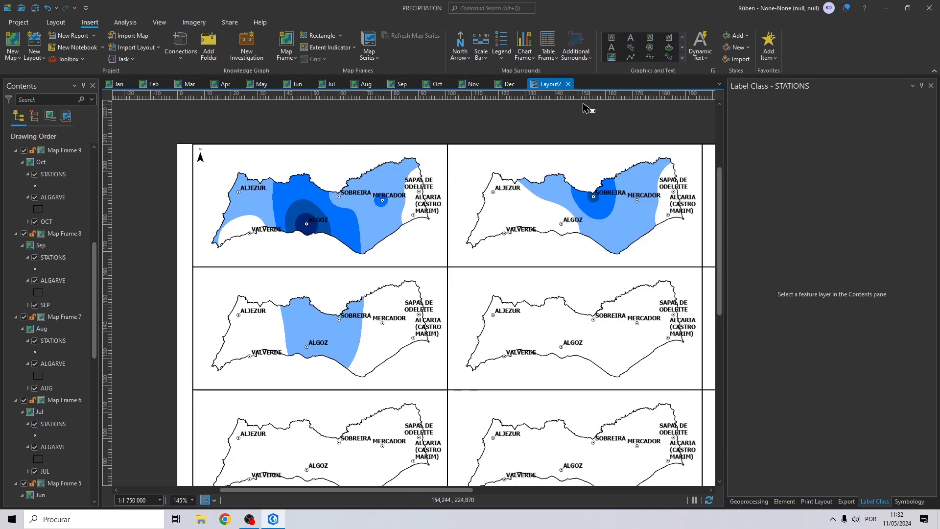
# Insert a Scale Line 2 Metric scale bar in the lower-right corner of the Jan map frame
pyautogui.click(481, 55)
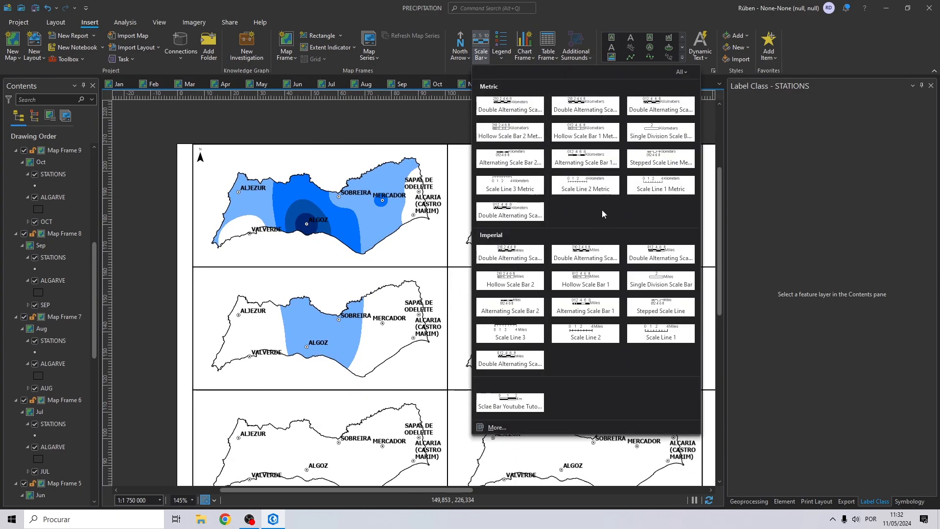
pyautogui.click(596, 189)
pyautogui.scroll(3, 425, 254)
pyautogui.moveTo(350, 250); pyautogui.dragTo(440, 272)
# Open the scale bar's properties and set its unit label text to Km
pyautogui.rightClick(366, 257)
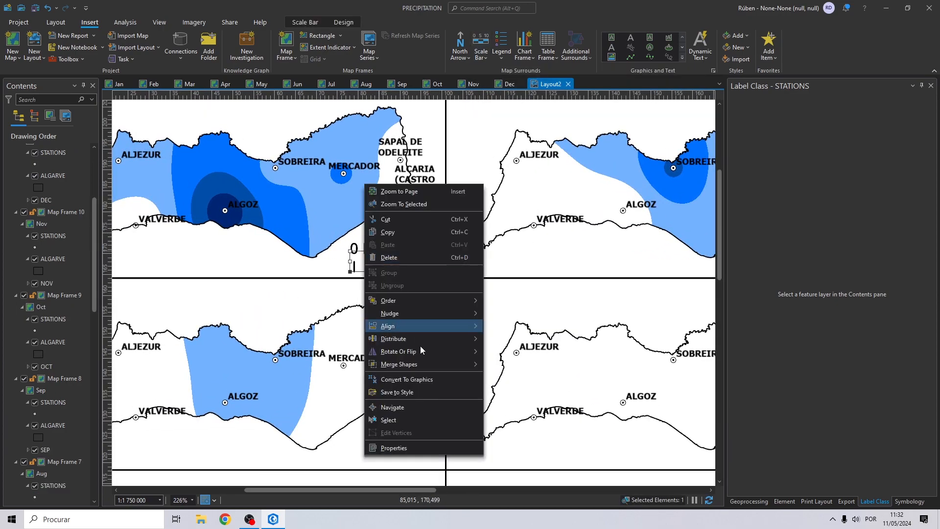
pyautogui.click(424, 448)
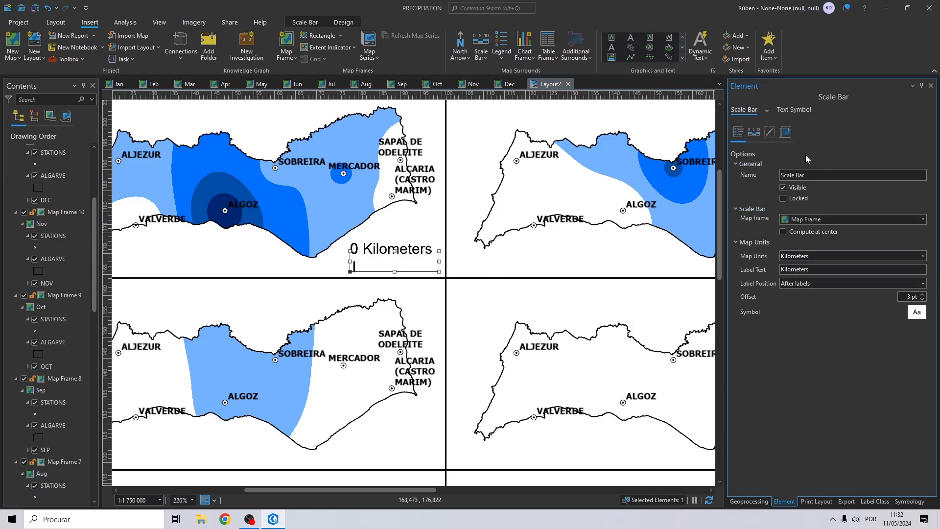
pyautogui.write('kM')
pyautogui.press('BackSpace')
pyautogui.press('BackSpace')
pyautogui.write('Km')
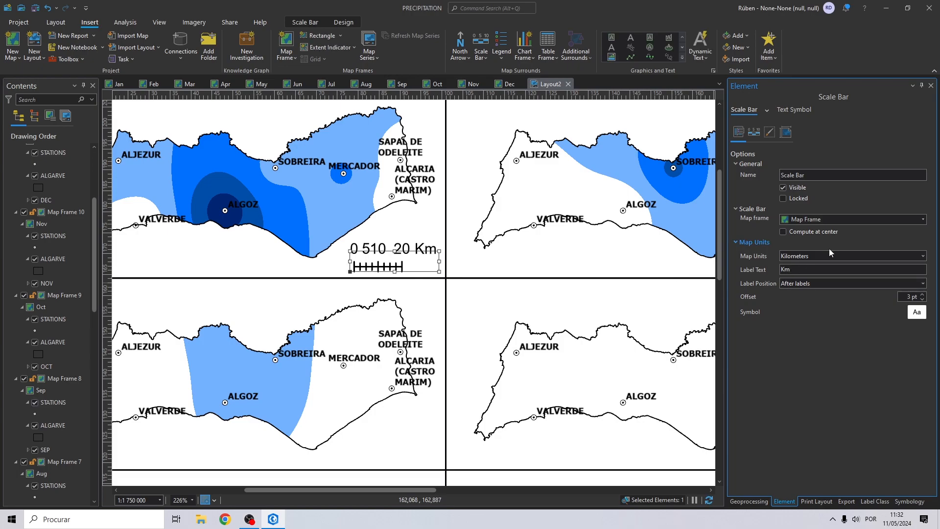
# Set the scale bar to 2 divisions and 0 subdivisions, with number frequency Ends (and zero)
pyautogui.click(752, 138)
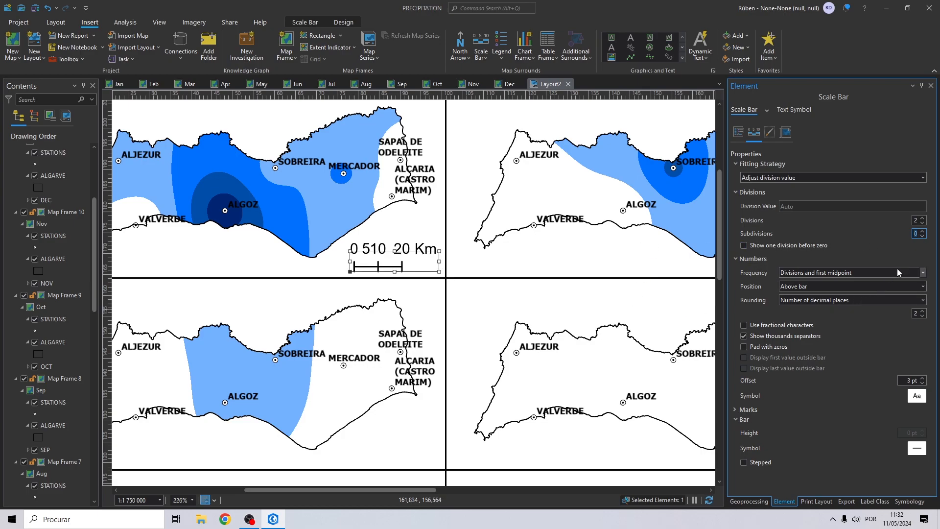
pyautogui.click(923, 272)
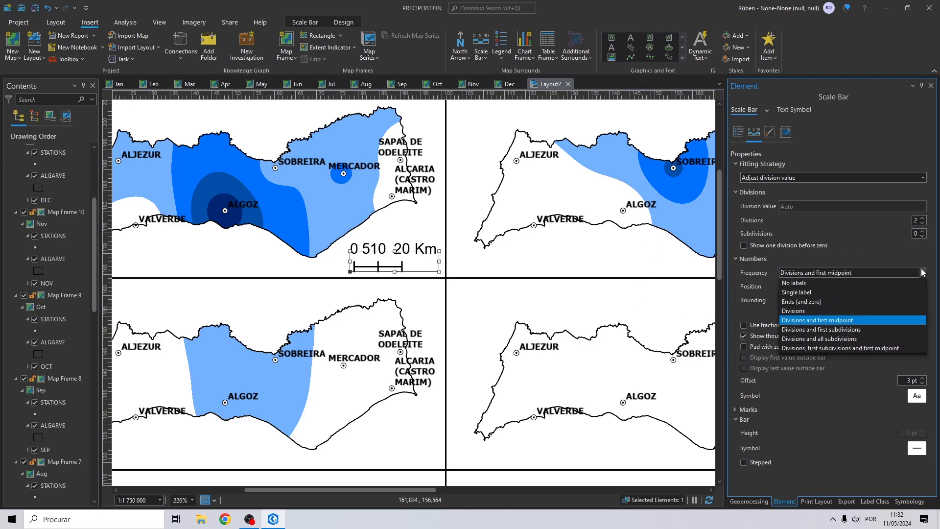
pyautogui.click(803, 301)
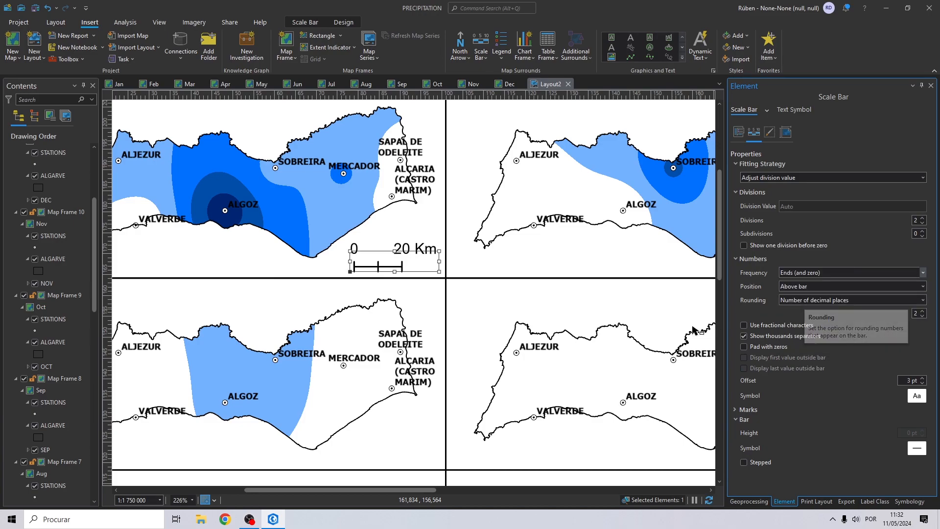
pyautogui.click(471, 270)
pyautogui.scroll(-3, 471, 269)
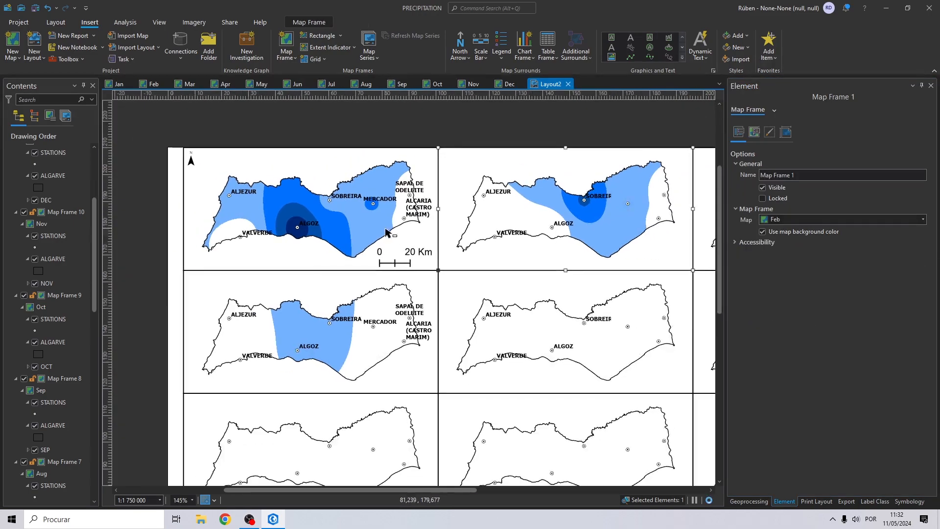
# Set the scale bar's text size to 7 pt and reposition it in the Jan frame's lower-right corner
pyautogui.click(394, 262)
pyautogui.rightClick(395, 262)
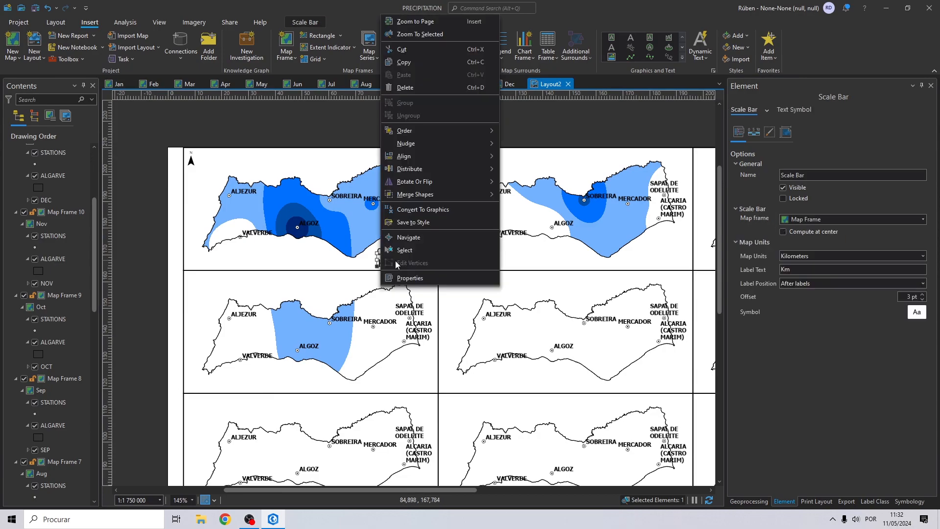
pyautogui.click(866, 148)
pyautogui.click(770, 132)
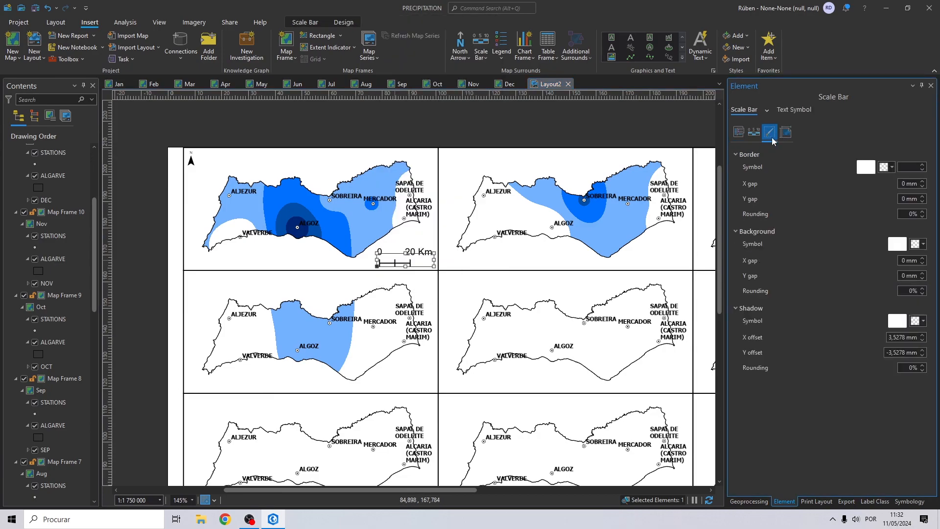
pyautogui.click(790, 110)
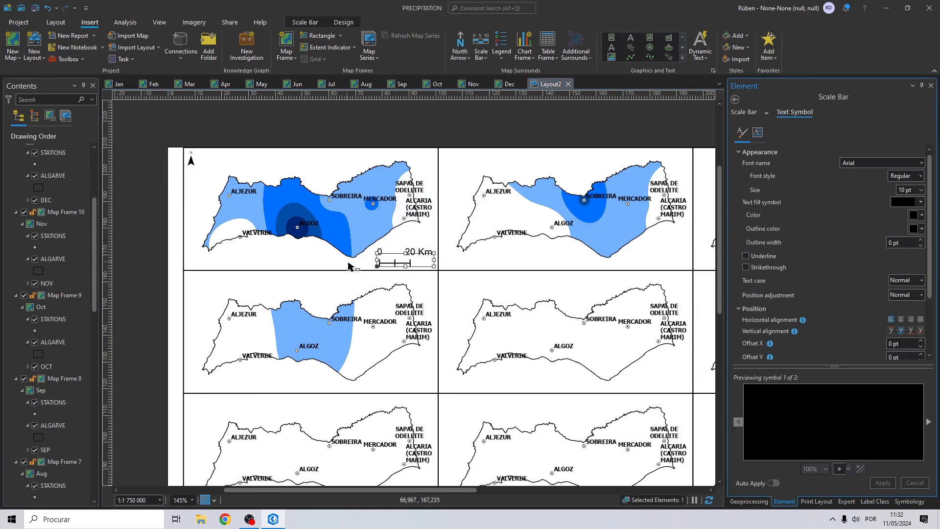
pyautogui.click(922, 190)
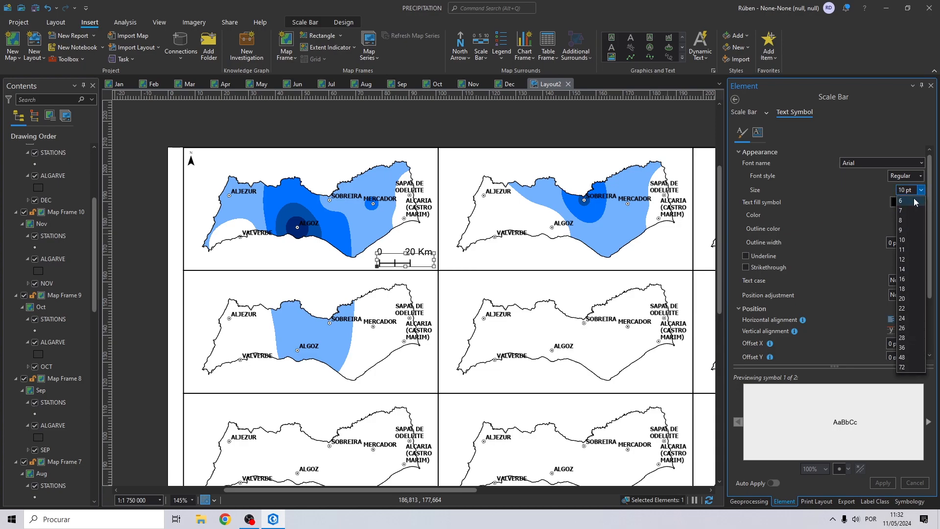
pyautogui.click(907, 211)
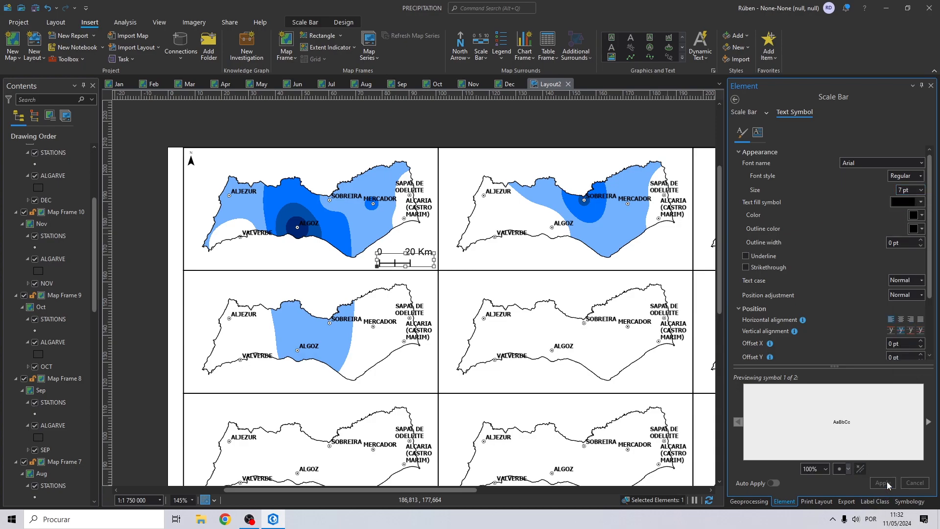
pyautogui.scroll(2, 398, 259)
pyautogui.moveTo(398, 265); pyautogui.dragTo(405, 265)
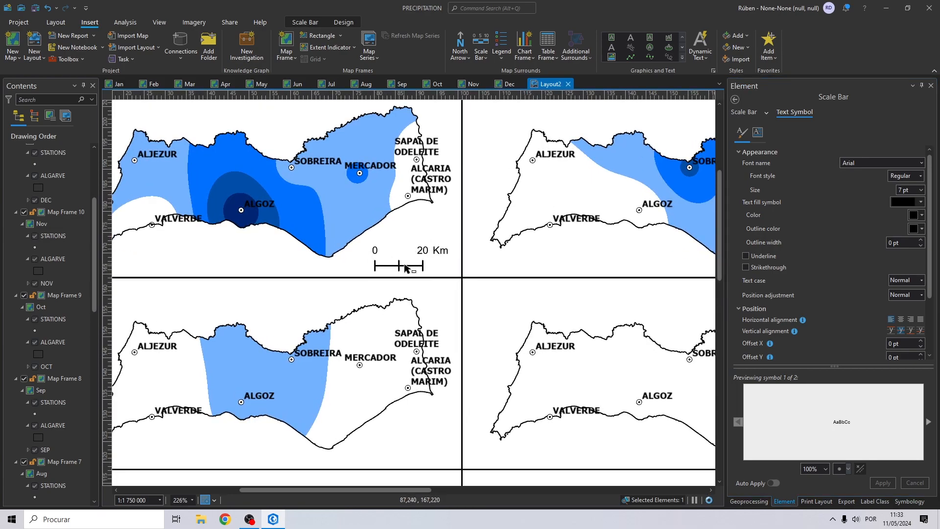
# Copy the Jan frame's north arrow and scale bar and place the copies at the same spots in the Feb frame
pyautogui.scroll(-5, 406, 255)
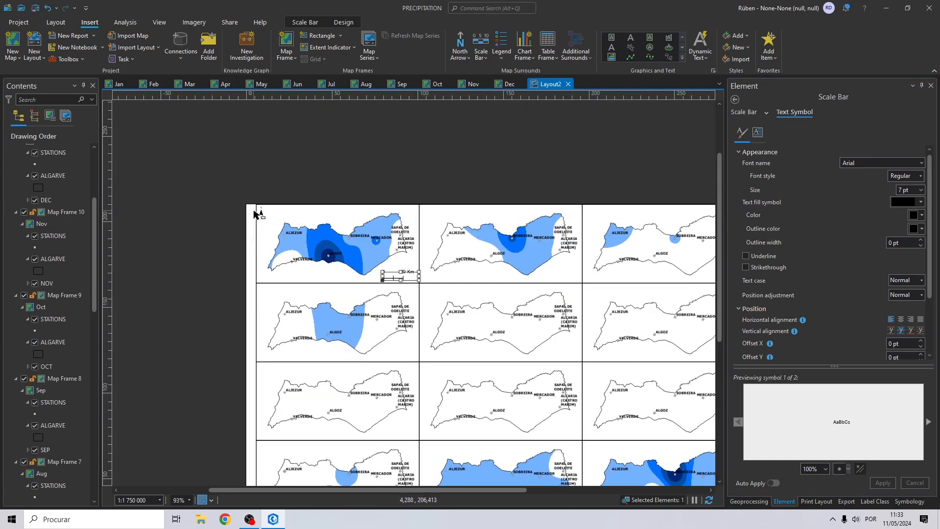
pyautogui.click(262, 216)
pyautogui.keyDown('shift'); pyautogui.click(397, 278); pyautogui.keyUp('shift')
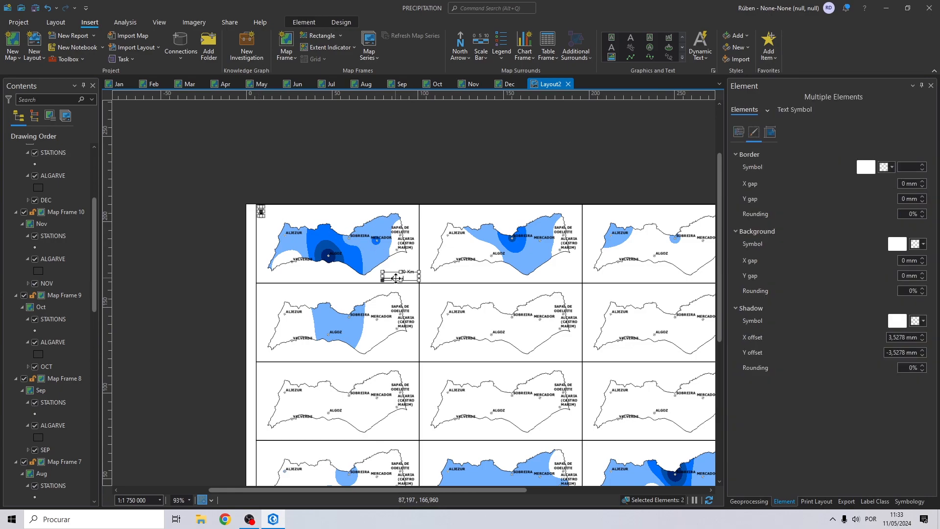
pyautogui.hotkey('ctrl', 'c')
pyautogui.hotkey('ctrl', 'v')
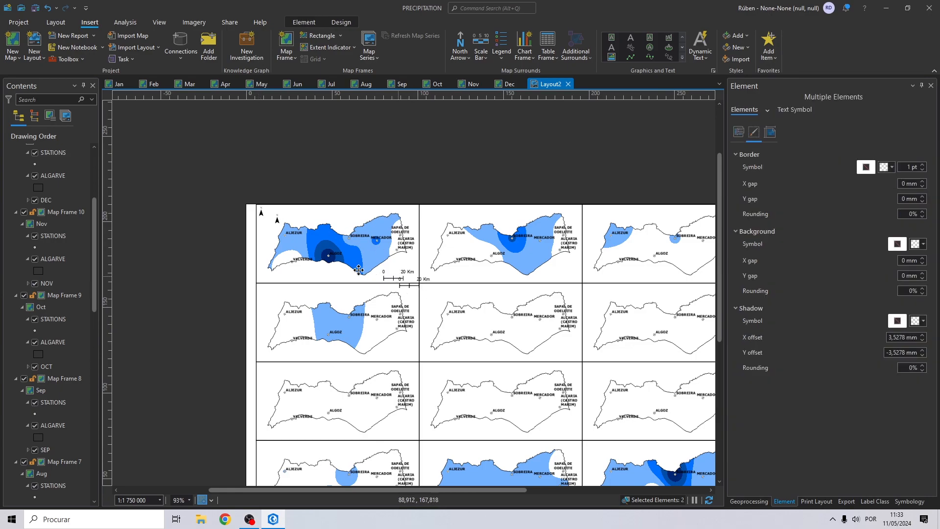
pyautogui.scroll(5, 297, 230)
pyautogui.moveTo(294, 220); pyautogui.dragTo(649, 201)
pyautogui.moveTo(667, 232); pyautogui.dragTo(260, 185)
# Paste another north arrow and scale bar and align them in the corners of the Mar frame
pyautogui.scroll(-4, 278, 213)
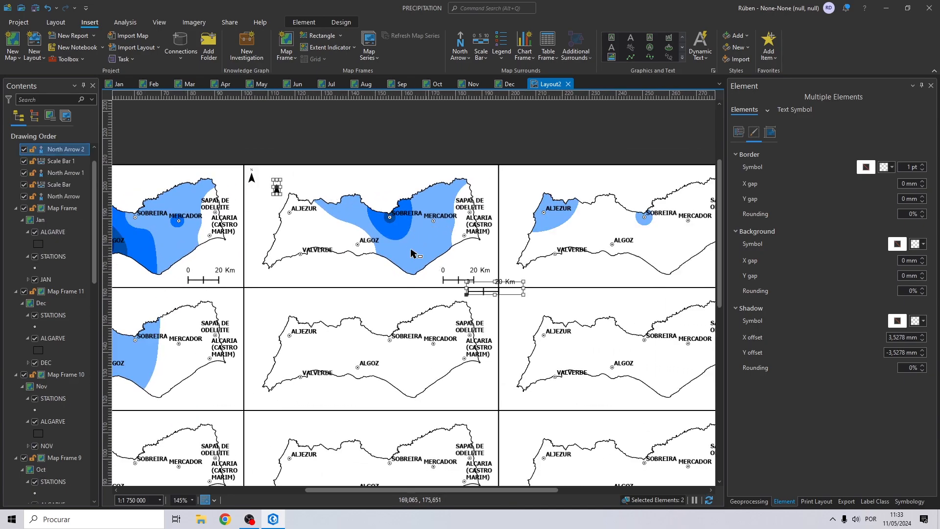
pyautogui.moveTo(277, 186); pyautogui.dragTo(512, 176)
pyautogui.hscroll(5, 584, 234)
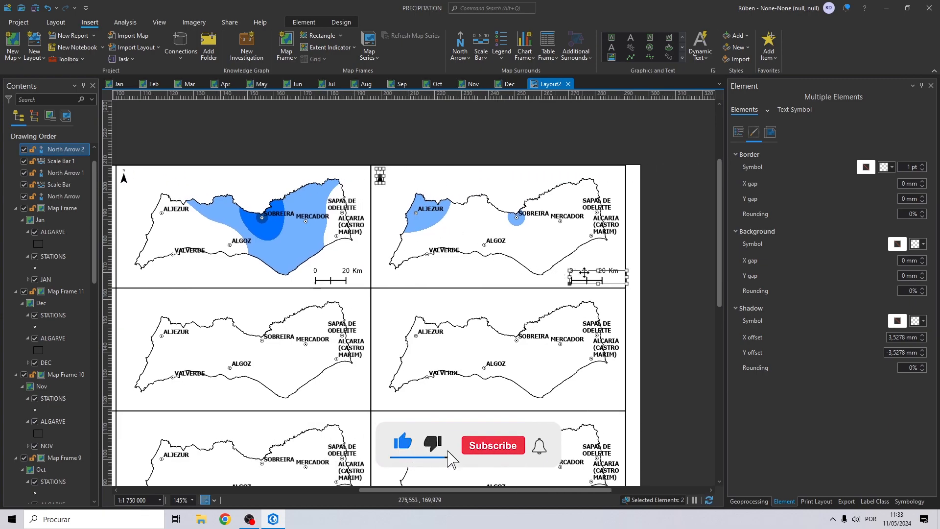
pyautogui.moveTo(598, 275); pyautogui.dragTo(597, 276)
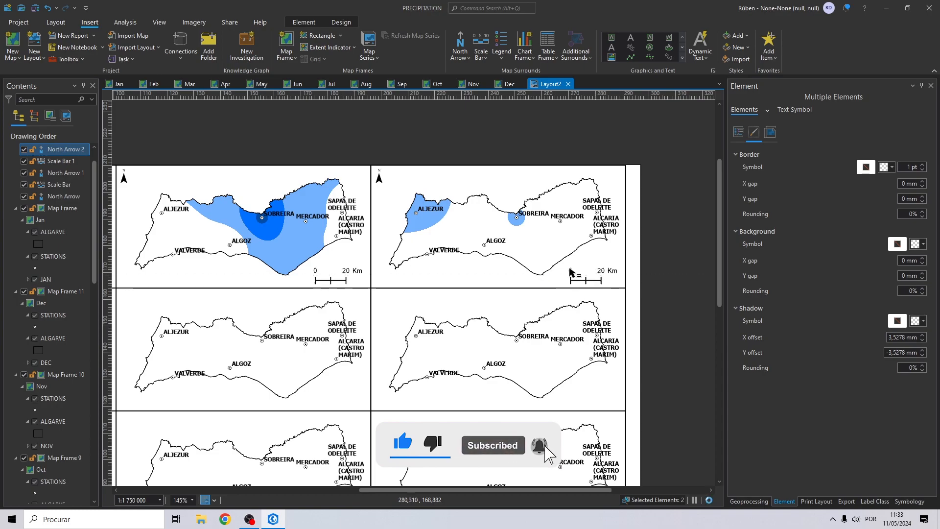
# Copy the top row's three north arrows and the Jan and Feb scale bars into the second row of map frames
pyautogui.click(54, 195)
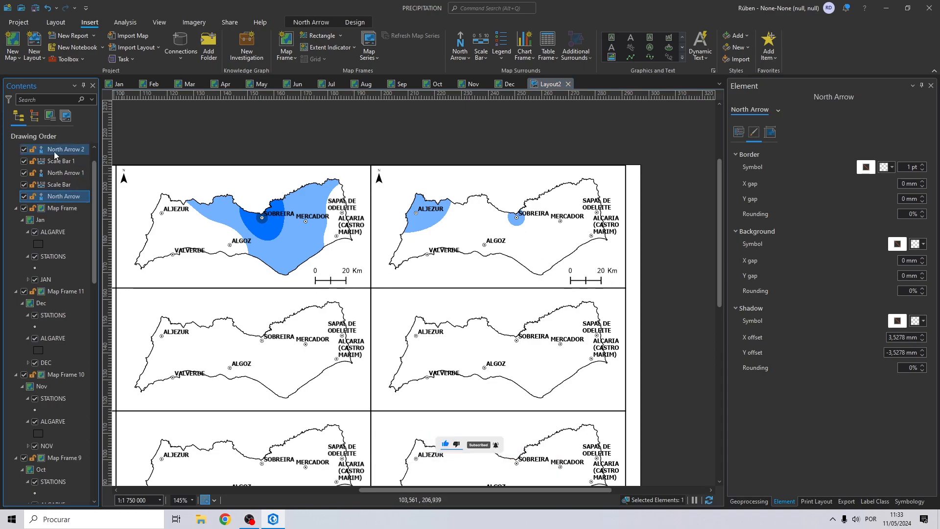
pyautogui.keyDown('shift'); pyautogui.click(54, 151); pyautogui.keyUp('shift')
pyautogui.scroll(-3, 152, 194)
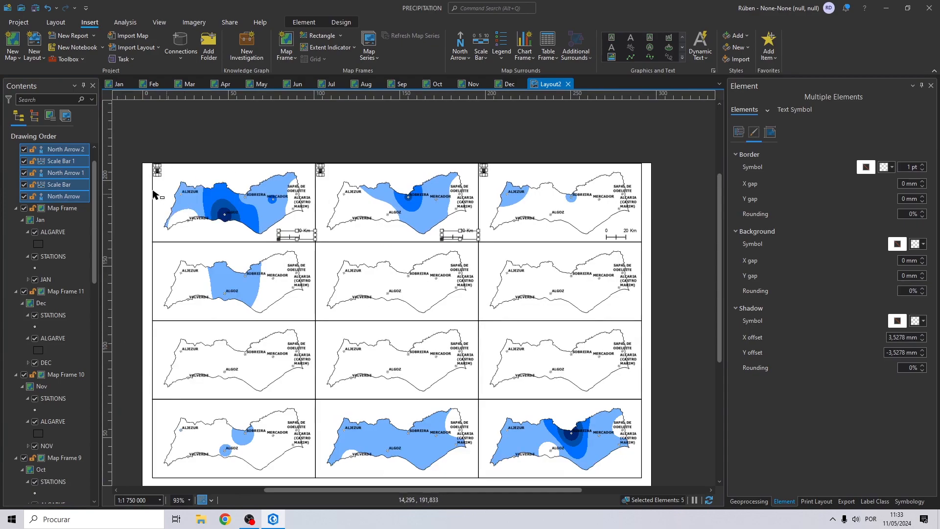
pyautogui.hotkey('ctrl', 'v')
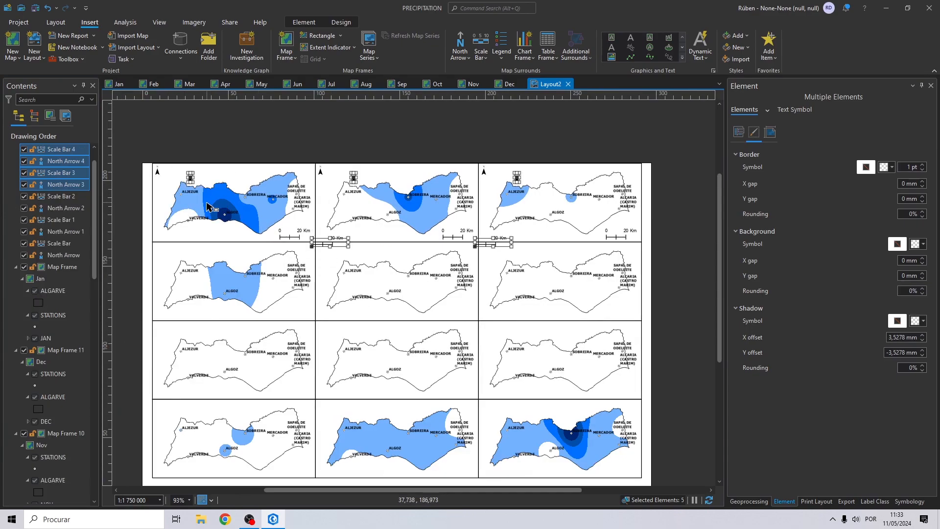
pyautogui.scroll(4, 218, 202)
pyautogui.moveTo(174, 231); pyautogui.dragTo(410, 219)
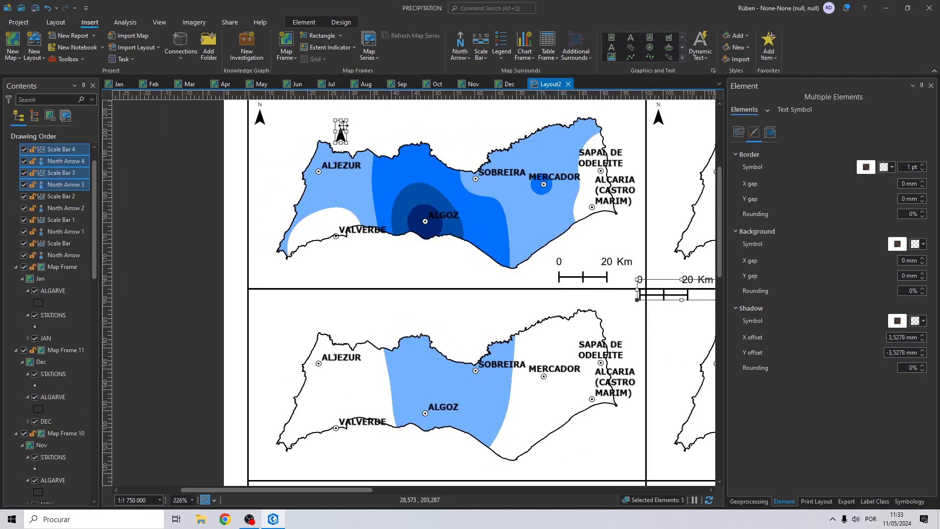
pyautogui.moveTo(343, 136); pyautogui.dragTo(261, 301)
pyautogui.scroll(-2, 323, 289)
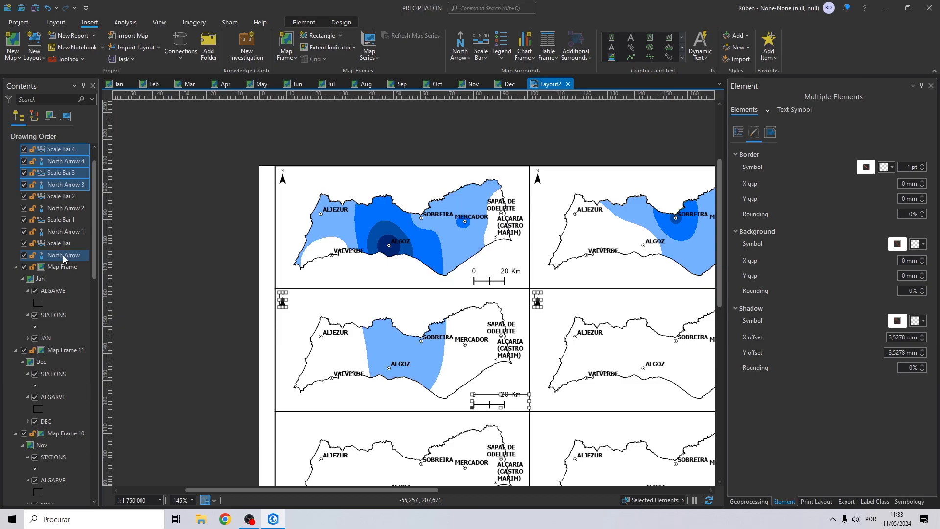
# Copy the five pairs of north arrows and scale bars from the January to May frames into the July to November frames
pyautogui.keyDown('shift'); pyautogui.click(61, 149); pyautogui.keyUp('shift')
pyautogui.scroll(-2, 358, 201)
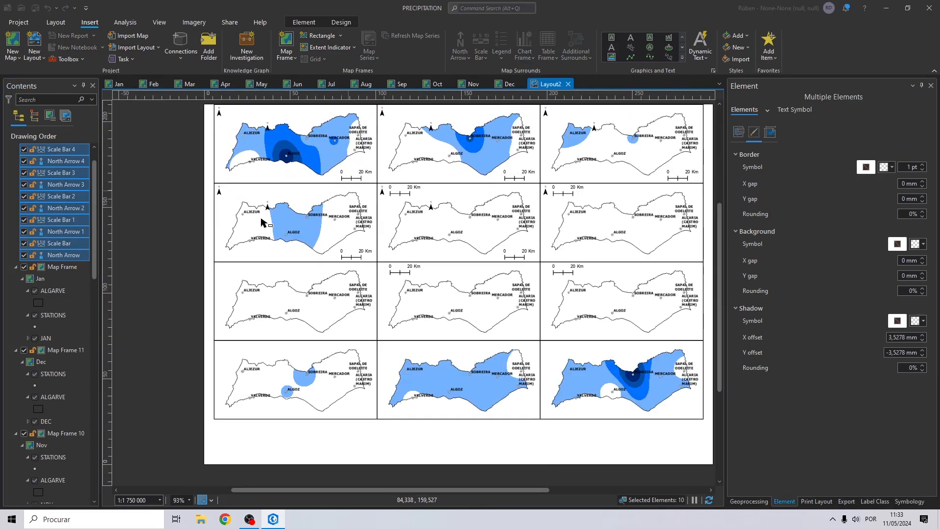
pyautogui.hotkey('ctrl', 'v')
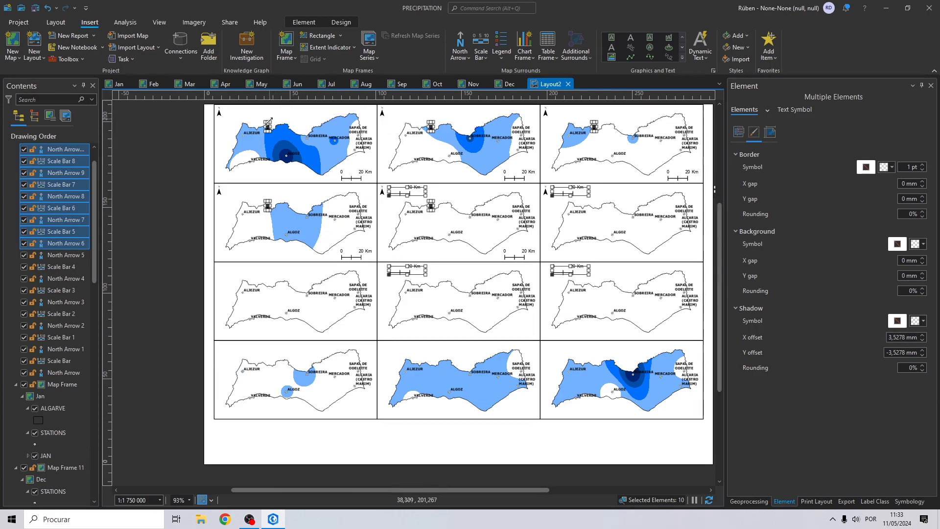
pyautogui.scroll(4, 270, 122)
pyautogui.moveTo(271, 126); pyautogui.dragTo(192, 385)
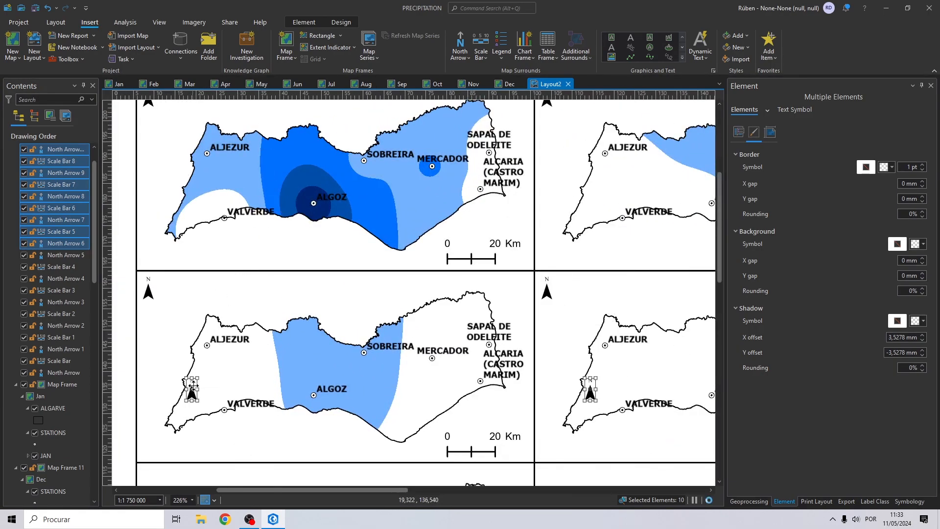
pyautogui.scroll(4, 192, 385)
pyautogui.moveTo(368, 191); pyautogui.dragTo(274, 377)
pyautogui.scroll(-4, 343, 351)
pyautogui.moveTo(464, 319); pyautogui.dragTo(313, 122)
pyautogui.moveTo(445, 235); pyautogui.dragTo(359, 152)
pyautogui.scroll(-4, 359, 152)
pyautogui.moveTo(548, 296); pyautogui.dragTo(387, 317)
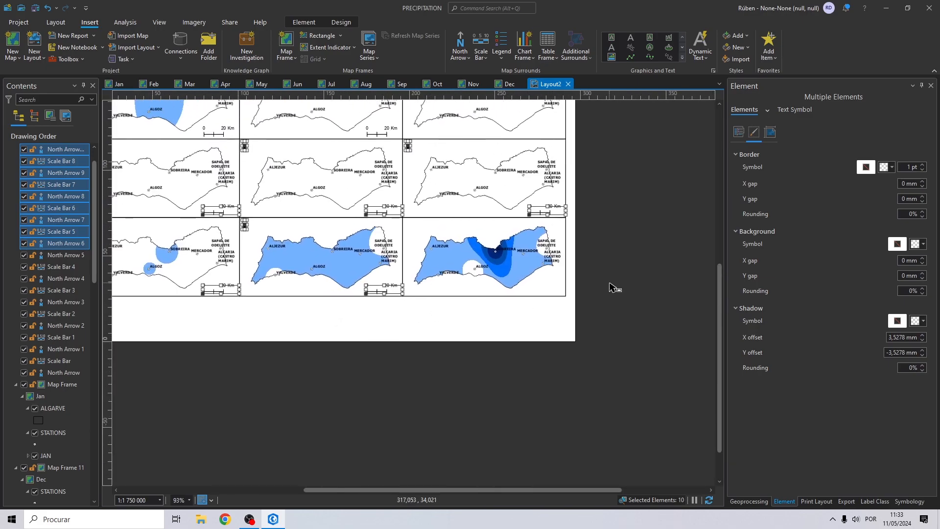
pyautogui.click(610, 288)
# Duplicate the September frame's north arrow and scale bar
pyautogui.moveTo(522, 211); pyautogui.dragTo(487, 241)
pyautogui.scroll(2, 412, 195)
pyautogui.moveTo(419, 210); pyautogui.dragTo(456, 371)
pyautogui.scroll(-4, 461, 333)
pyautogui.moveTo(462, 305); pyautogui.dragTo(420, 223)
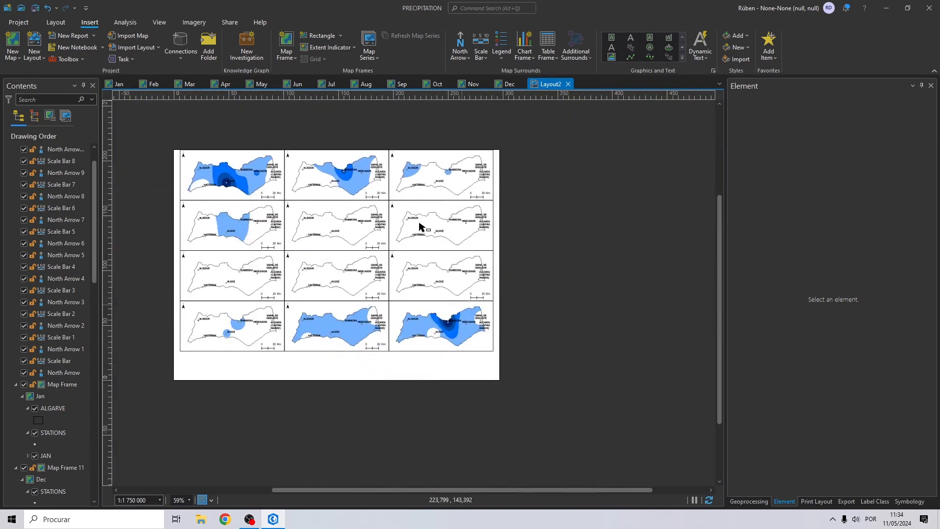
pyautogui.scroll(4, 411, 295)
pyautogui.click(333, 157)
pyautogui.keyDown('shift'); pyautogui.click(554, 260); pyautogui.keyUp('shift')
pyautogui.hotkey('ctrl', 'v')
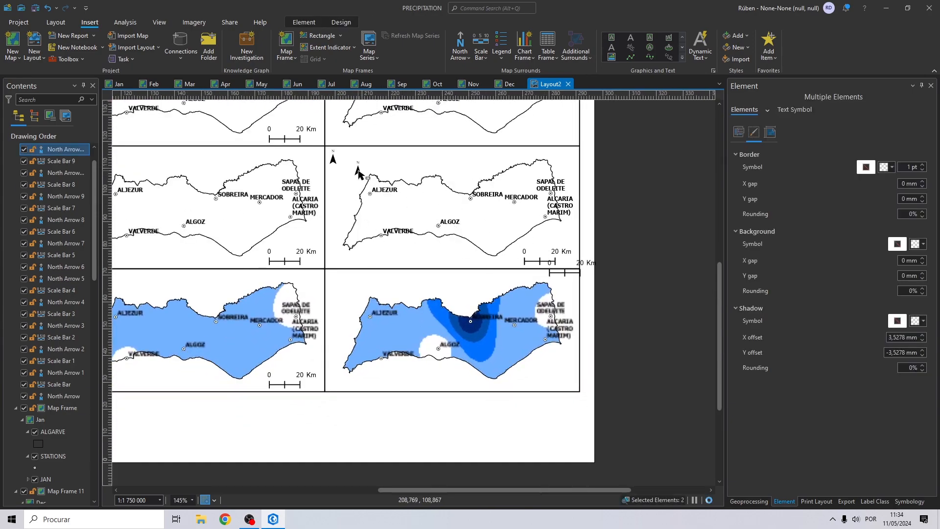
pyautogui.keyDown('ctrl'); pyautogui.click(61, 149); pyautogui.keyUp('ctrl')
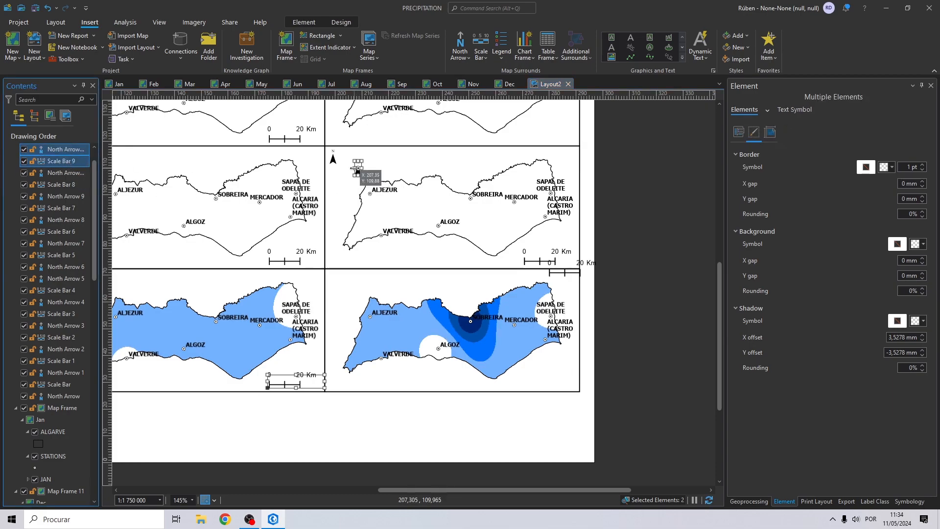
pyautogui.moveTo(357, 179); pyautogui.dragTo(333, 286)
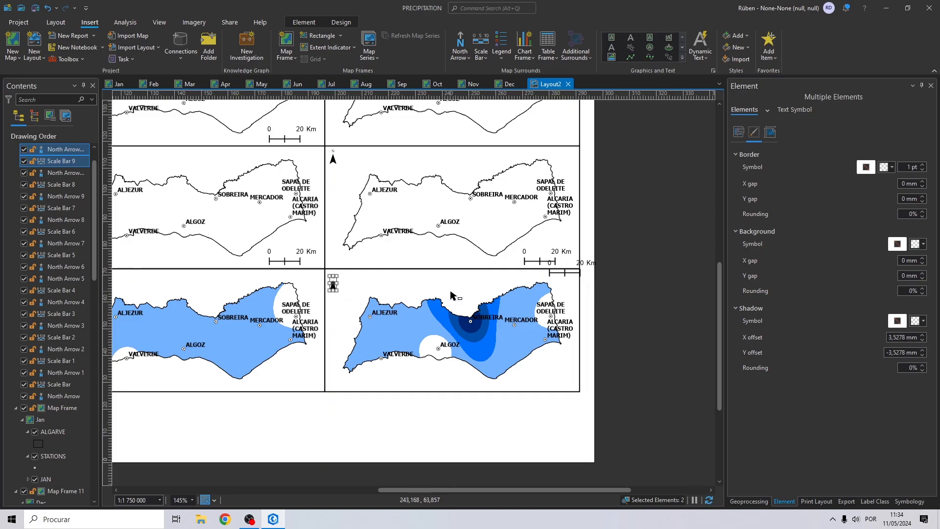
pyautogui.hotkey('ctrl', 'z')
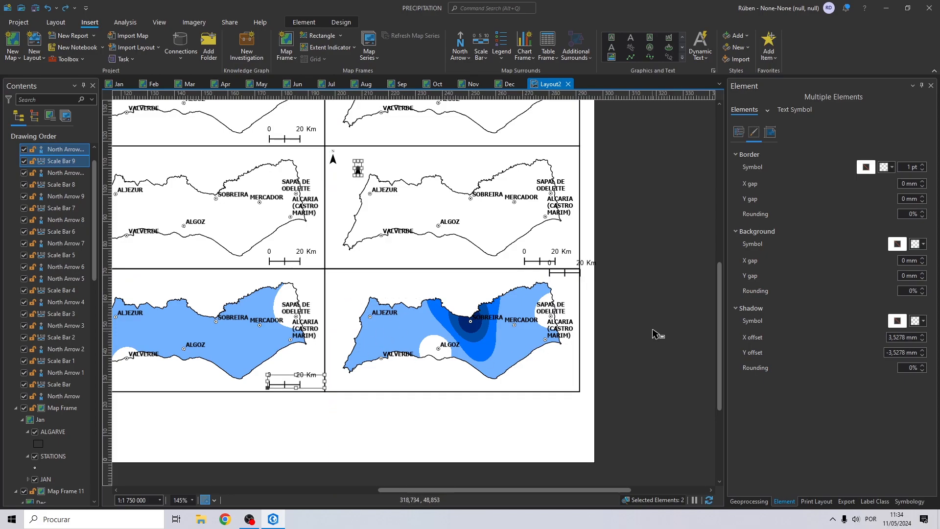
# Move the duplicated north arrow and scale bar together into the corners of the December frame
pyautogui.click(655, 333)
pyautogui.click(359, 169)
pyautogui.keyDown('shift'); pyautogui.click(564, 277); pyautogui.keyUp('shift')
pyautogui.moveTo(358, 170); pyautogui.dragTo(334, 283)
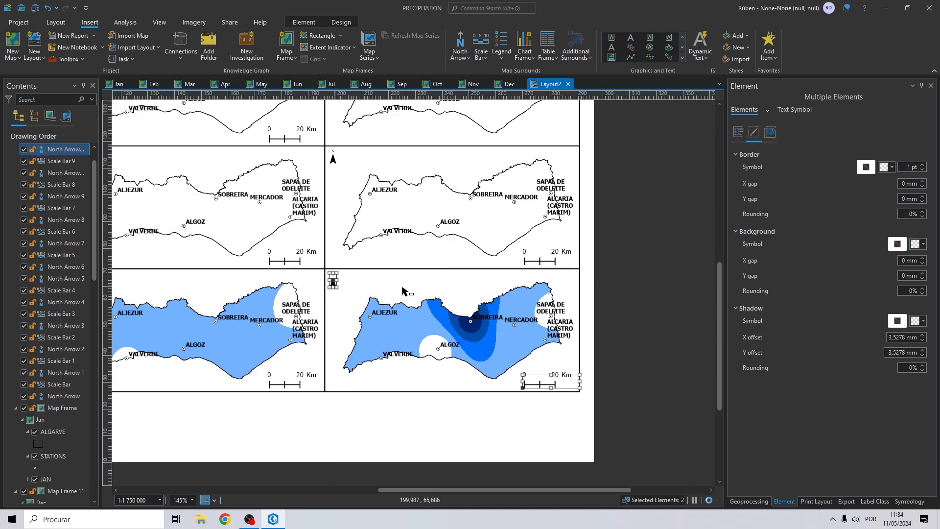
pyautogui.click(642, 284)
# Add a text element reading JANUARY just above the page over the January frame
pyautogui.scroll(-4, 602, 272)
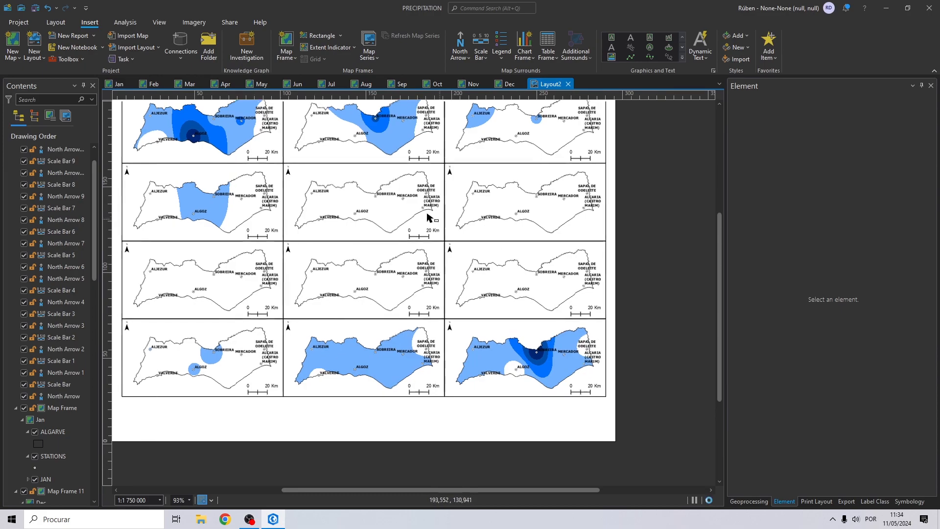
pyautogui.scroll(-4, 426, 215)
pyautogui.scroll(4, 369, 137)
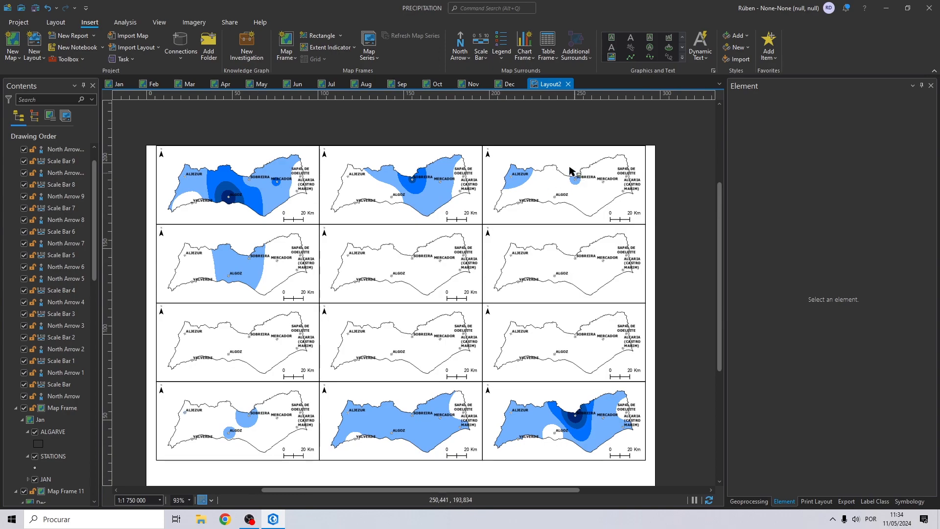
pyautogui.click(631, 38)
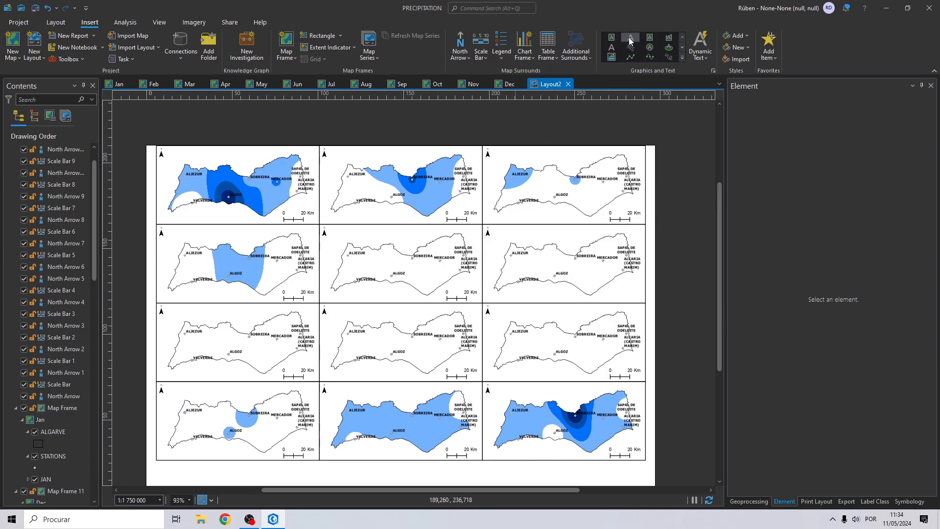
pyautogui.click(251, 124)
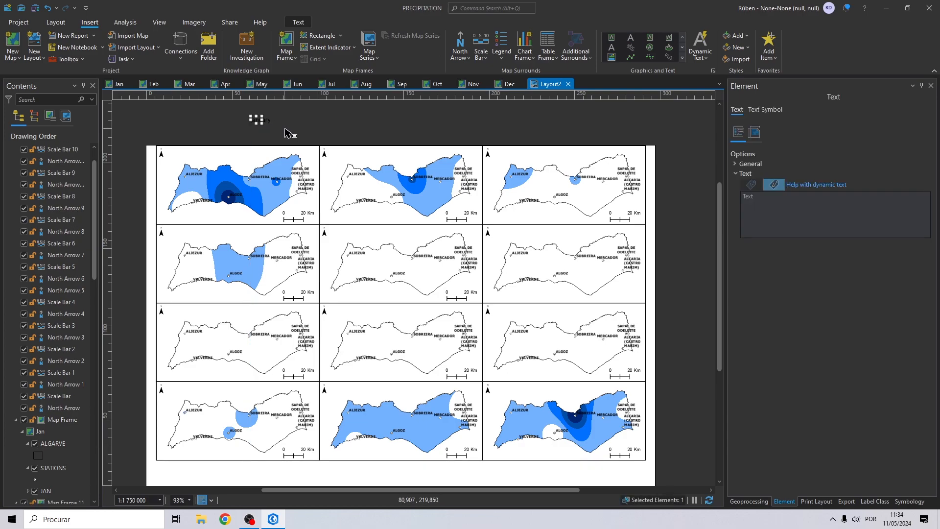
pyautogui.click(819, 208)
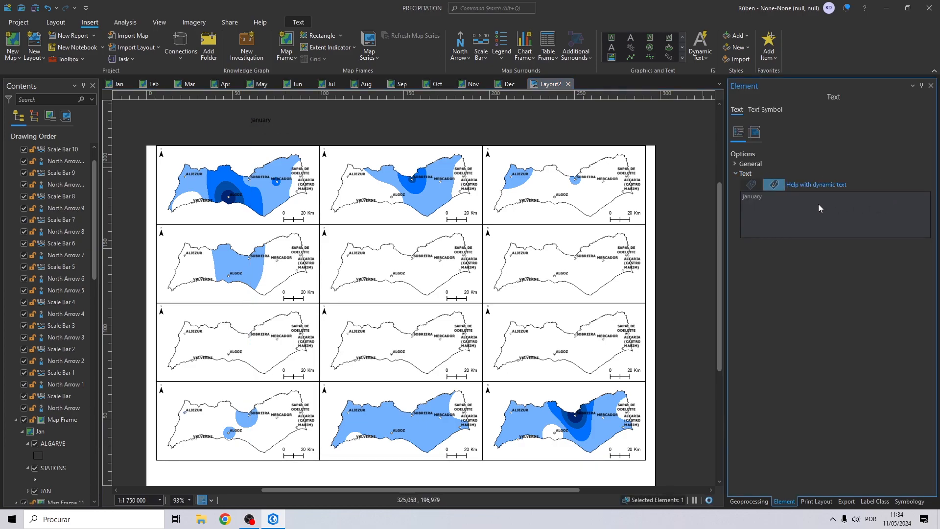
pyautogui.click(760, 197)
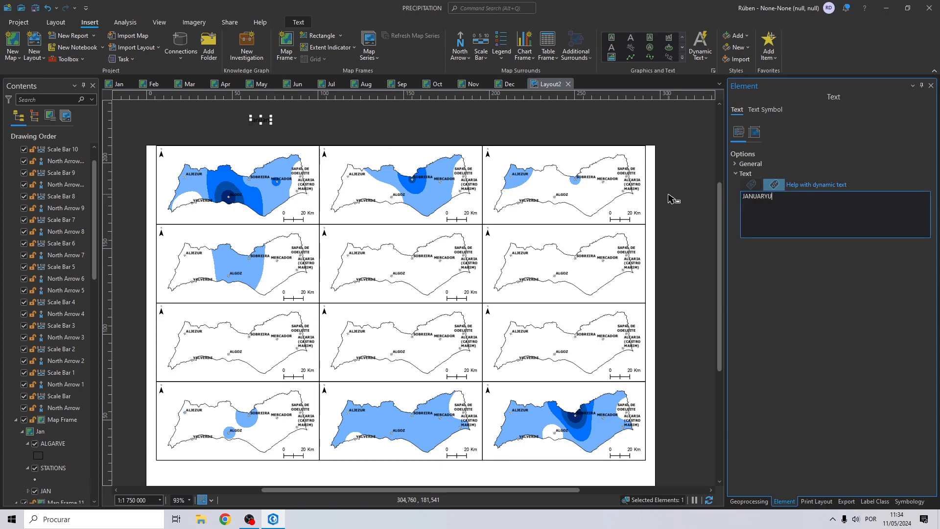
pyautogui.click(325, 131)
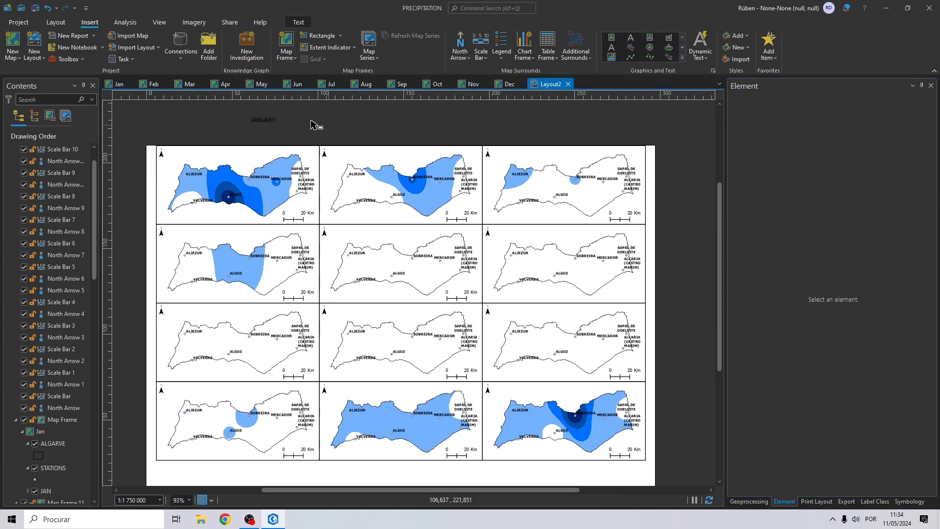
# Format the JANUARY text as 6 pt, bold and white
pyautogui.rightClick(262, 120)
pyautogui.click(304, 412)
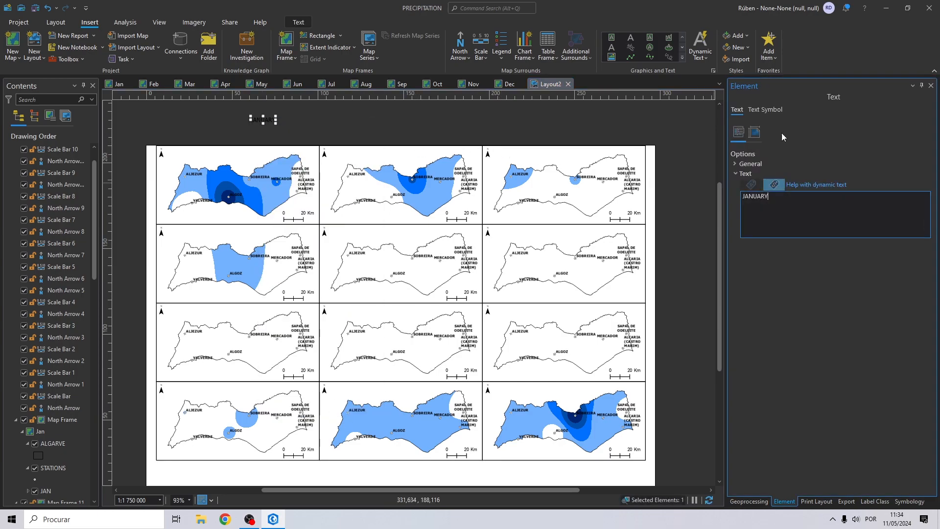
pyautogui.click(766, 110)
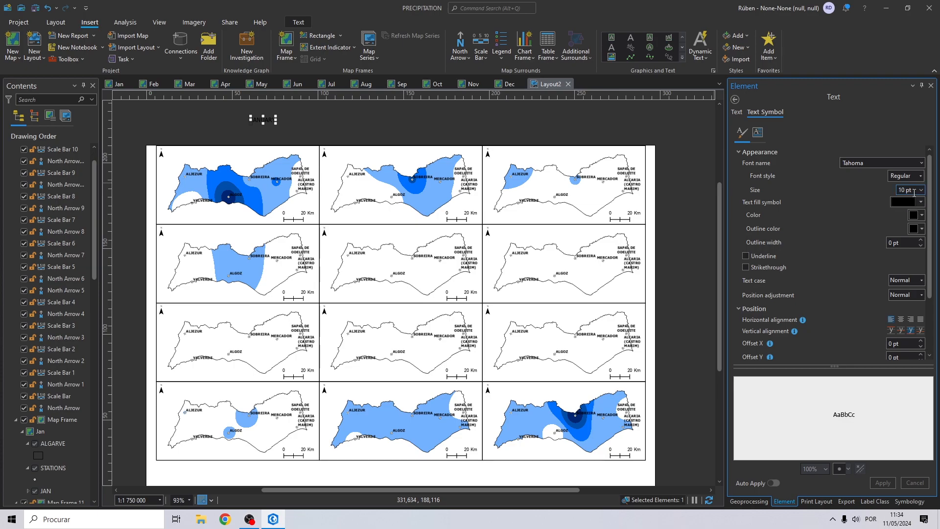
pyautogui.click(922, 190)
pyautogui.click(913, 202)
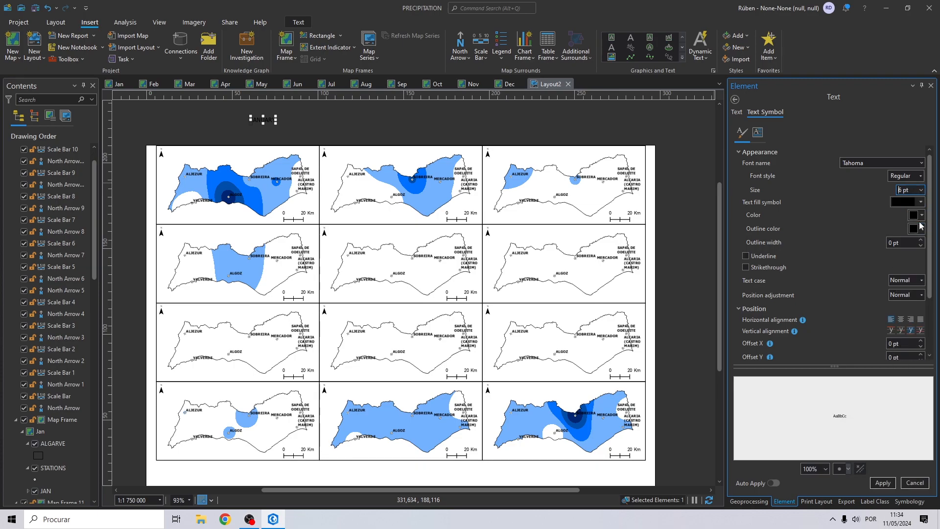
pyautogui.click(919, 217)
pyautogui.click(825, 248)
pyautogui.click(921, 176)
pyautogui.click(916, 189)
pyautogui.moveTo(929, 192); pyautogui.dragTo(929, 244)
# Give the JANUARY text a Background callout with a dark blue fill and 3 pt margins on all sides
pyautogui.click(784, 337)
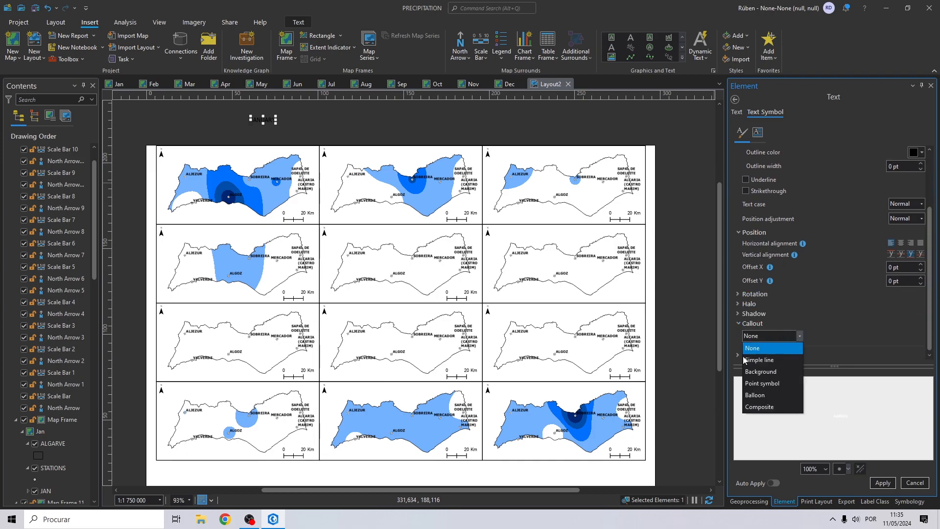
pyautogui.click(759, 371)
pyautogui.scroll(-4, 832, 304)
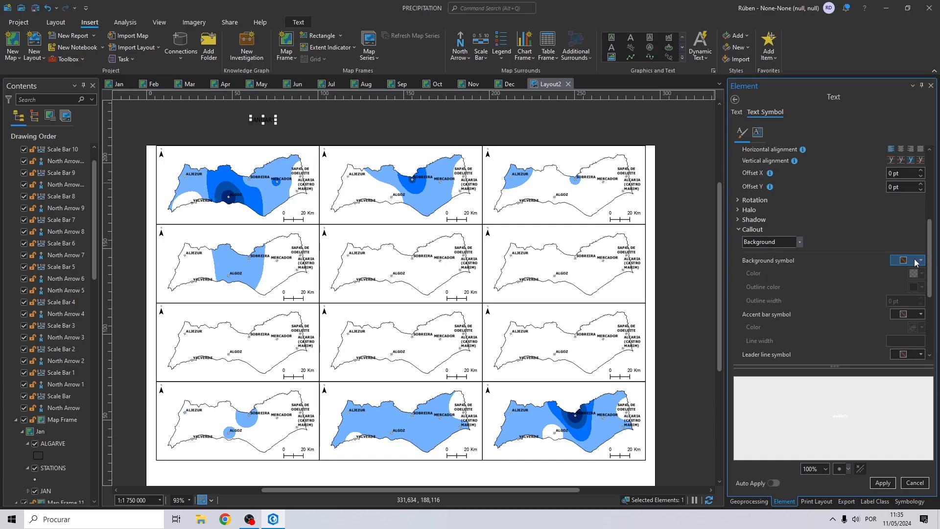
pyautogui.click(920, 260)
pyautogui.click(861, 325)
pyautogui.click(919, 274)
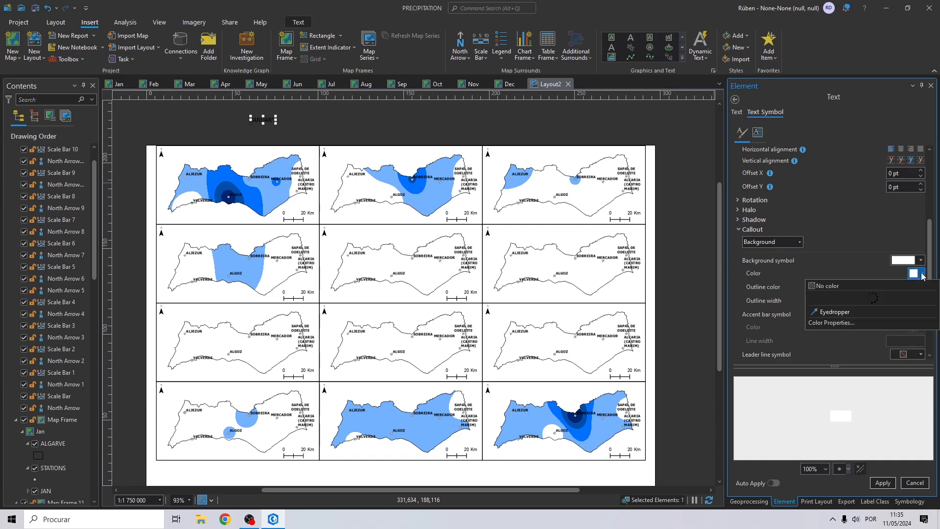
pyautogui.click(905, 347)
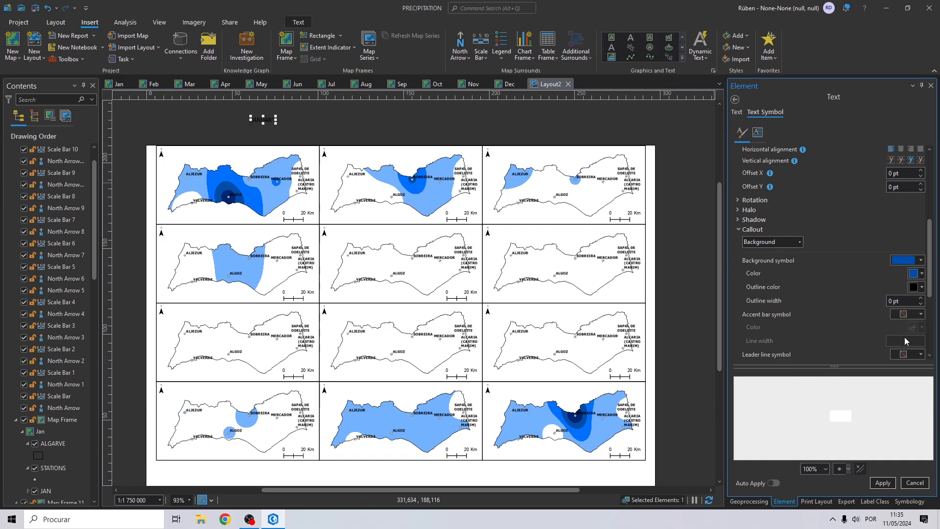
pyautogui.scroll(-5, 856, 300)
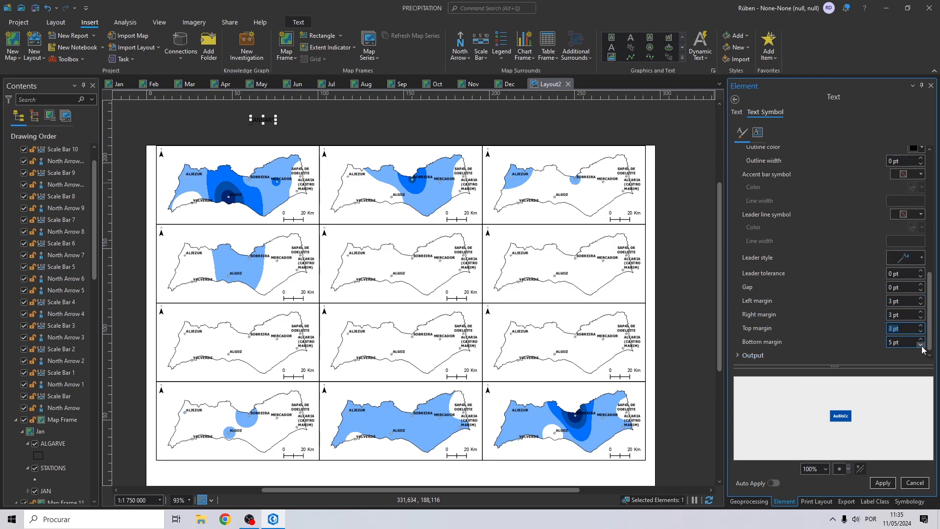
pyautogui.click(883, 483)
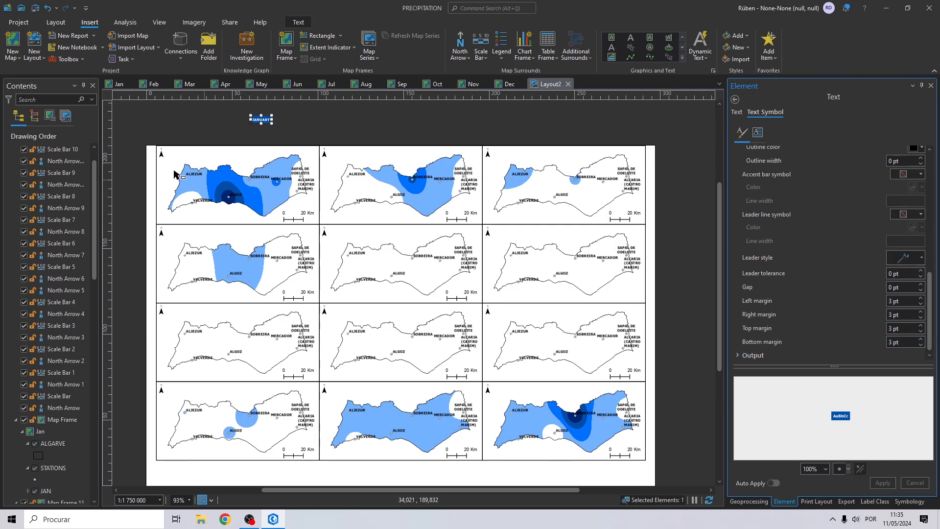
# Place the JANUARY label at the top centre of the January frame
pyautogui.scroll(3, 208, 143)
pyautogui.moveTo(287, 107); pyautogui.dragTo(253, 161)
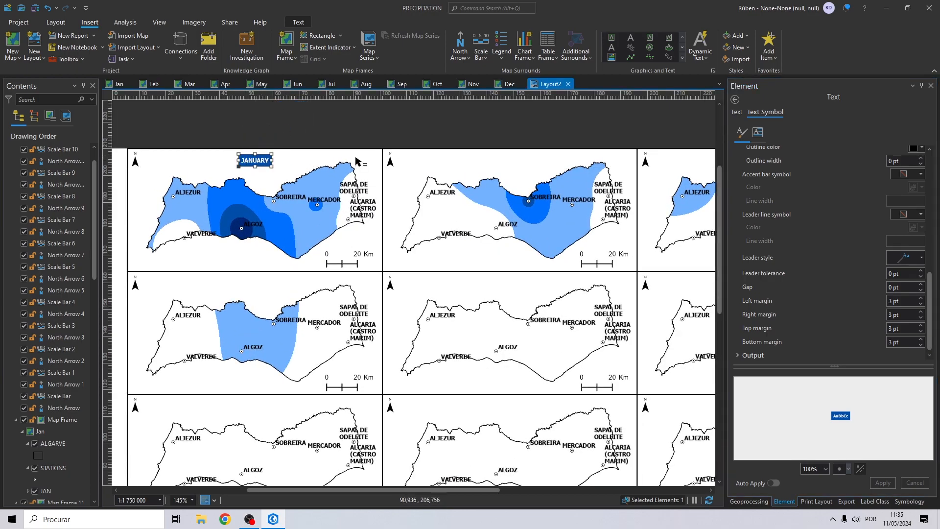
pyautogui.moveTo(357, 161); pyautogui.dragTo(319, 161)
# Copy the JANUARY label to the top centre of the February frame and change its text to FEBRUARY
pyautogui.hotkey('ctrl', 'c')
pyautogui.hotkey('ctrl', 'v')
pyautogui.moveTo(218, 161); pyautogui.dragTo(455, 165)
pyautogui.doubleClick(790, 209)
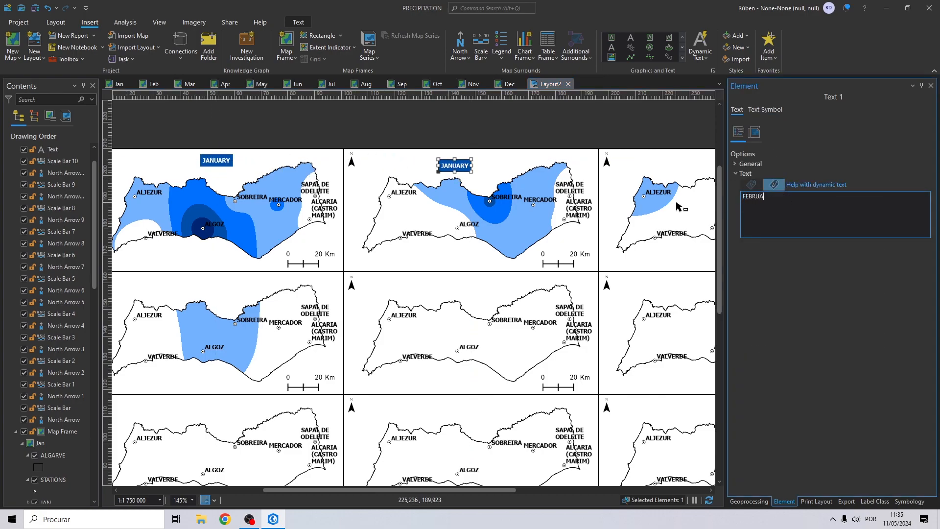
pyautogui.write('FEBRUARY')
pyautogui.click(594, 123)
pyautogui.moveTo(449, 167)
pyautogui.mouseDown()
pyautogui.moveTo(482, 161)
pyautogui.moveTo(464, 162)
pyautogui.mouseUp()
pyautogui.moveTo(558, 182); pyautogui.dragTo(483, 185)
# Paste another month label, change its text to MARCH and place it at the top centre of the March frame
pyautogui.hotkey('ctrl', 'v')
pyautogui.doubleClick(763, 198)
pyautogui.write('MAR')
pyautogui.click(437, 135)
pyautogui.moveTo(398, 165); pyautogui.dragTo(651, 163)
pyautogui.moveTo(380, 235); pyautogui.dragTo(576, 214)
# Copy the JANUARY label to the top centre of the April frame and change its text to APRIL
pyautogui.click(340, 139)
pyautogui.hotkey('ctrl', 'c')
pyautogui.hotkey('ctrl', 'v')
pyautogui.moveTo(342, 151); pyautogui.dragTo(339, 273)
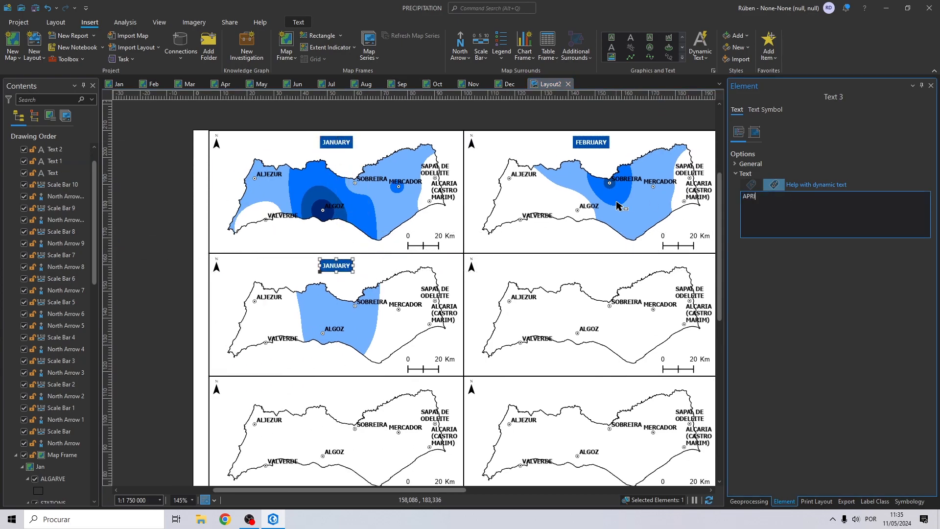
pyautogui.click(161, 200)
pyautogui.click(326, 265)
pyautogui.moveTo(326, 265); pyautogui.dragTo(335, 265)
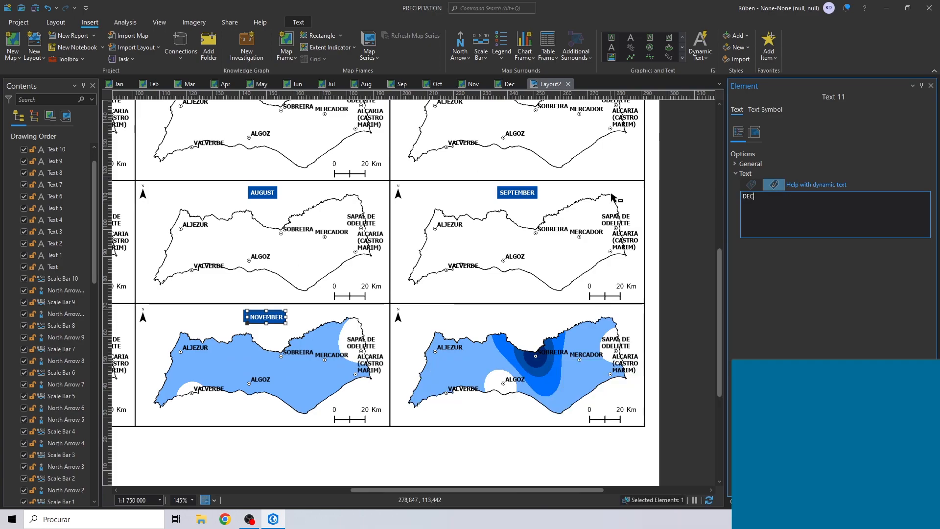
# Change the duplicated NOVEMBER label to DECEMBER and move it to the top centre of the December frame
pyautogui.write('EMBER')
pyautogui.click(260, 336)
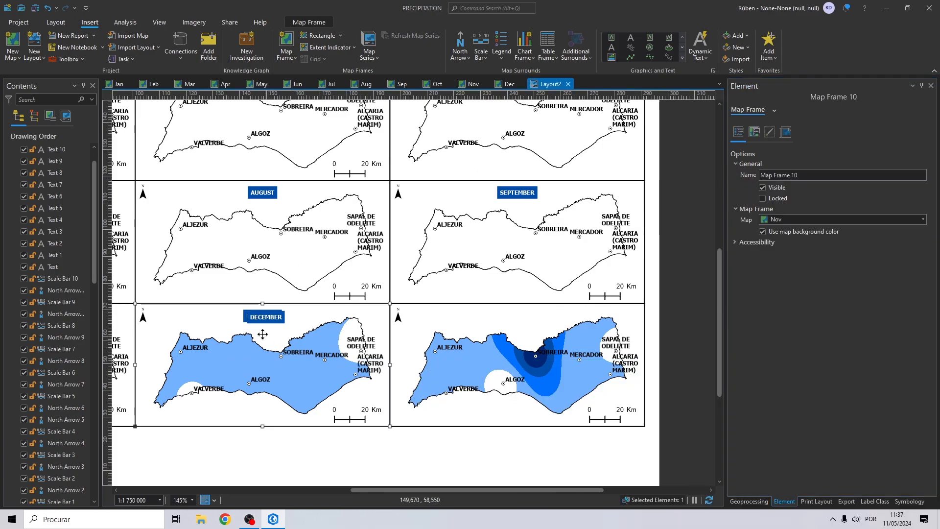
pyautogui.click(275, 319)
pyautogui.moveTo(274, 318); pyautogui.dragTo(526, 316)
pyautogui.click(668, 315)
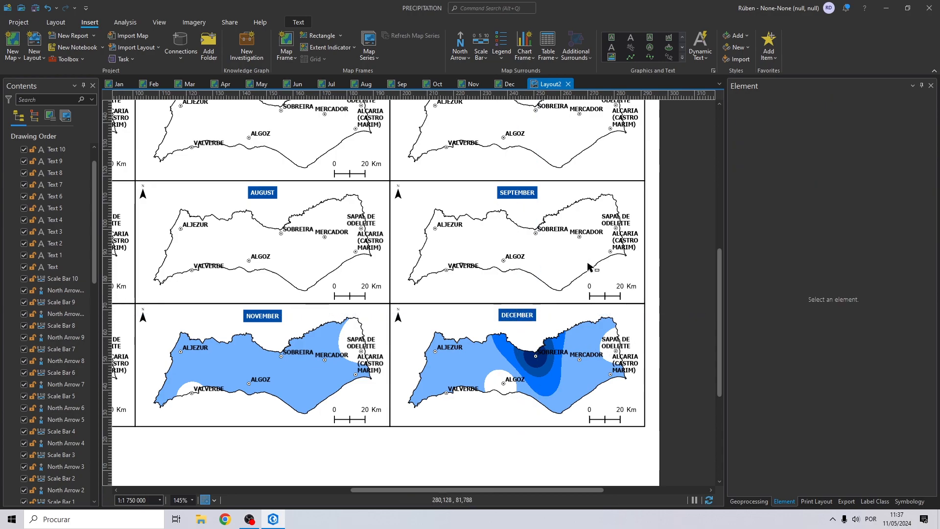
# Select all twelve monthly map frames on the layout and remove their borders
pyautogui.scroll(-3, 424, 169)
pyautogui.scroll(-3, 424, 169)
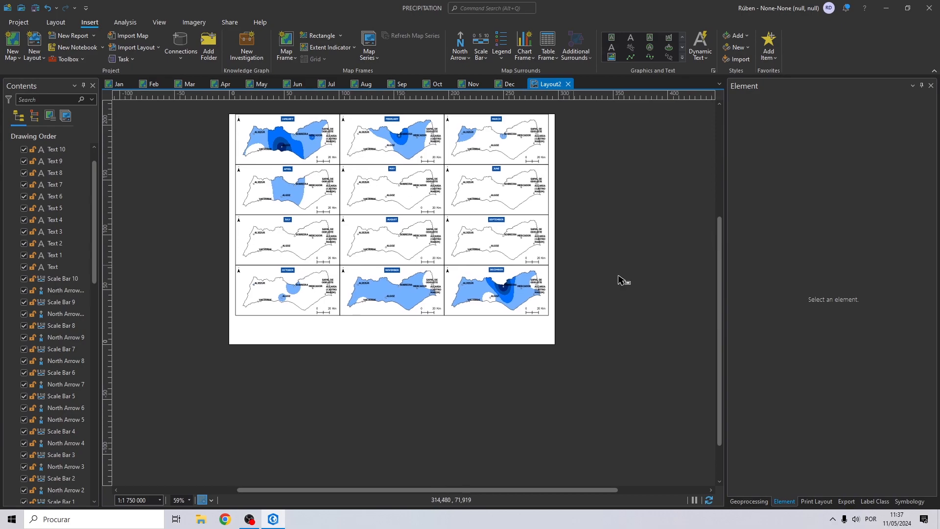
pyautogui.click(312, 157)
pyautogui.keyDown('shift'); pyautogui.click(318, 186); pyautogui.keyUp('shift')
pyautogui.keyDown('shift'); pyautogui.click(310, 245); pyautogui.keyUp('shift')
pyautogui.keyDown('shift'); pyautogui.click(326, 294); pyautogui.keyUp('shift')
pyautogui.keyDown('shift'); pyautogui.click(407, 274); pyautogui.keyUp('shift')
pyautogui.keyDown('shift'); pyautogui.click(410, 257); pyautogui.keyUp('shift')
pyautogui.keyDown('shift'); pyautogui.click(419, 204); pyautogui.keyUp('shift')
pyautogui.keyDown('shift'); pyautogui.click(420, 151); pyautogui.keyUp('shift')
pyautogui.keyDown('shift'); pyautogui.click(494, 138); pyautogui.keyUp('shift')
pyautogui.keyDown('shift'); pyautogui.click(477, 203); pyautogui.keyUp('shift')
pyautogui.keyDown('shift'); pyautogui.click(472, 223); pyautogui.keyUp('shift')
pyautogui.keyDown('shift'); pyautogui.click(473, 300); pyautogui.keyUp('shift')
pyautogui.rightClick(468, 284)
pyautogui.click(501, 309)
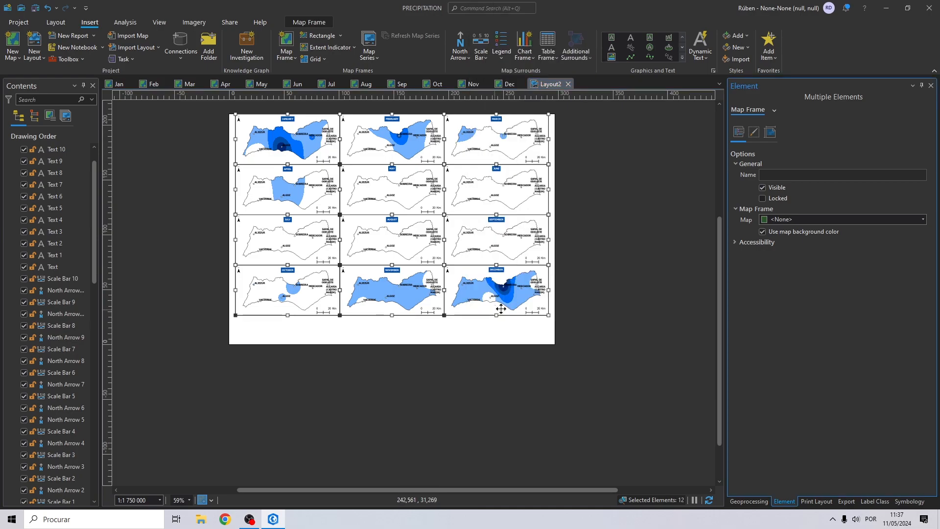
pyautogui.click(754, 132)
pyautogui.click(865, 169)
pyautogui.click(847, 184)
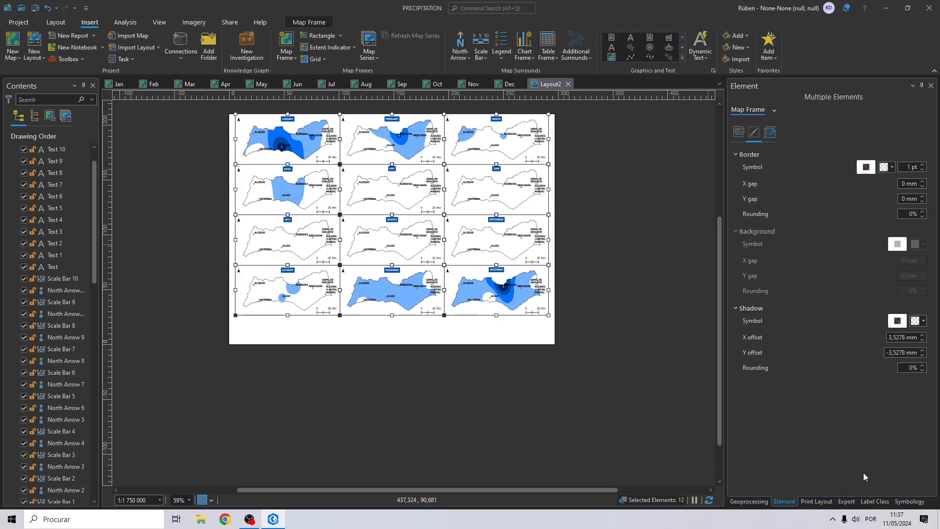
pyautogui.click(501, 396)
# Insert a straight text below the October map reading AVERAGE PRECIPITATION (MONTH) -
pyautogui.moveTo(365, 208)
pyautogui.mouseDown()
pyautogui.moveTo(344, 264)
pyautogui.moveTo(371, 232)
pyautogui.moveTo(372, 207)
pyautogui.mouseUp()
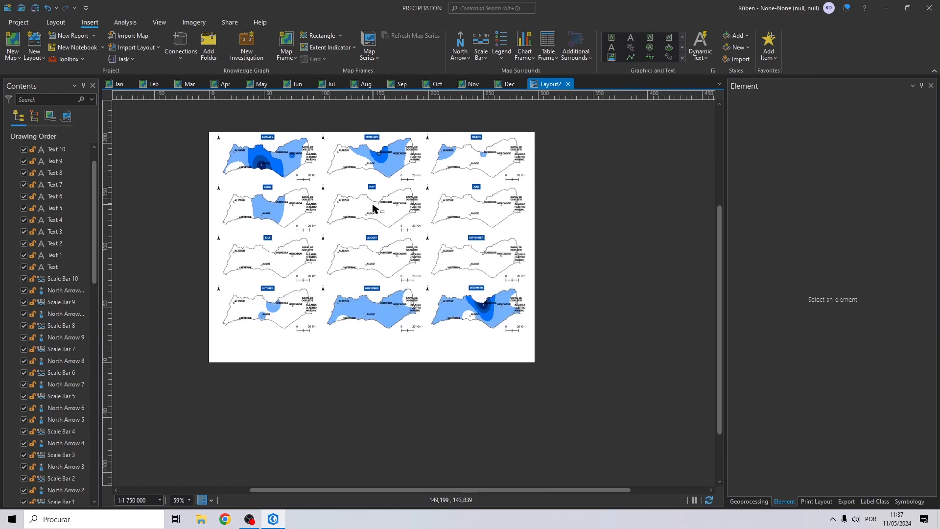
pyautogui.moveTo(376, 258); pyautogui.dragTo(382, 226)
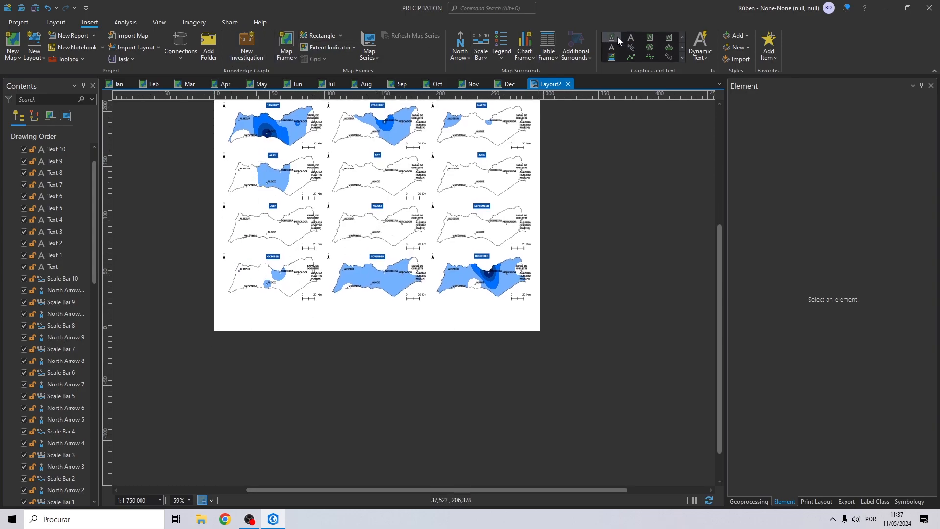
pyautogui.click(636, 39)
pyautogui.scroll(5, 257, 289)
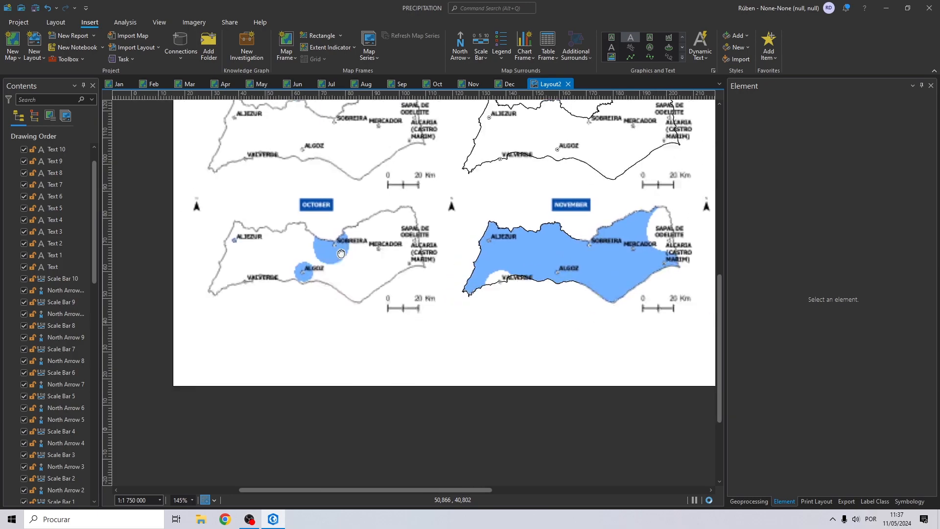
pyautogui.click(275, 293)
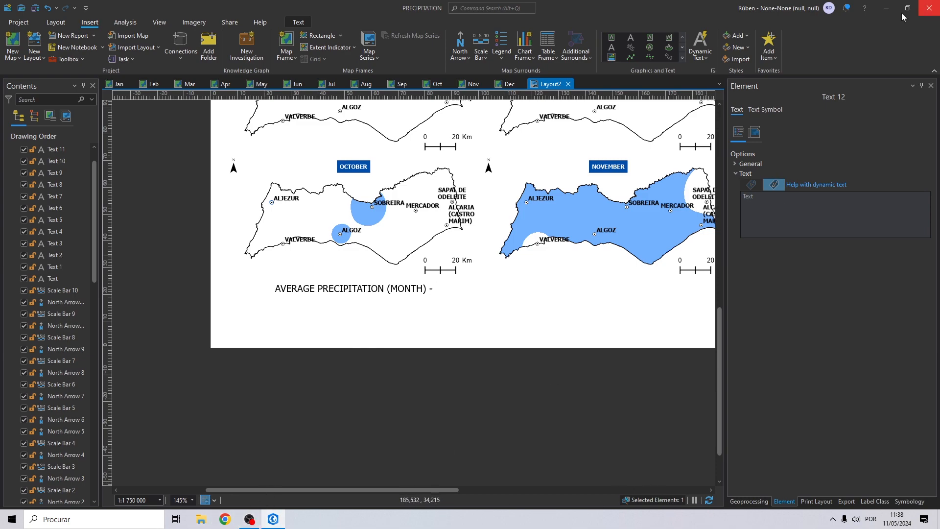
# Open Precipitation.csv from the Youtube Tutorial folder in Excel, check its first and last record dates, and return to the layout
pyautogui.click(886, 8)
pyautogui.doubleClick(317, 115)
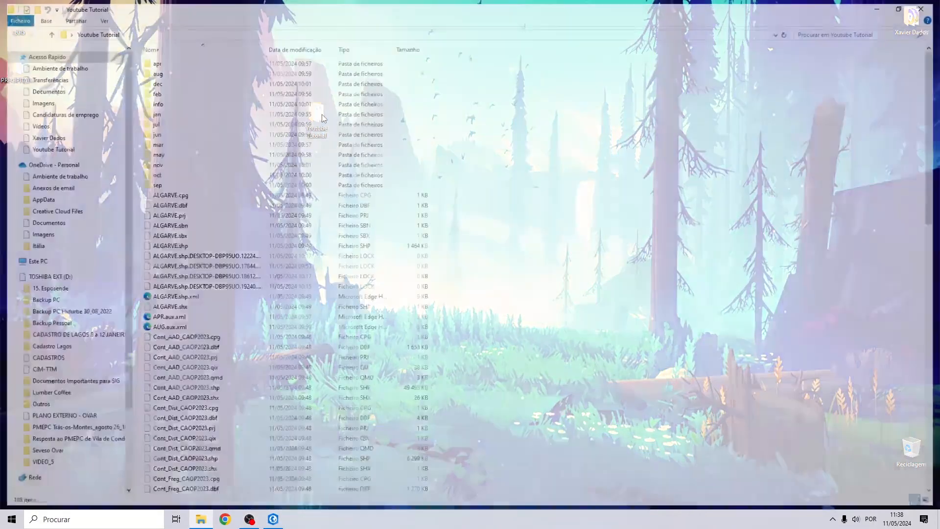
pyautogui.scroll(-15, 182, 235)
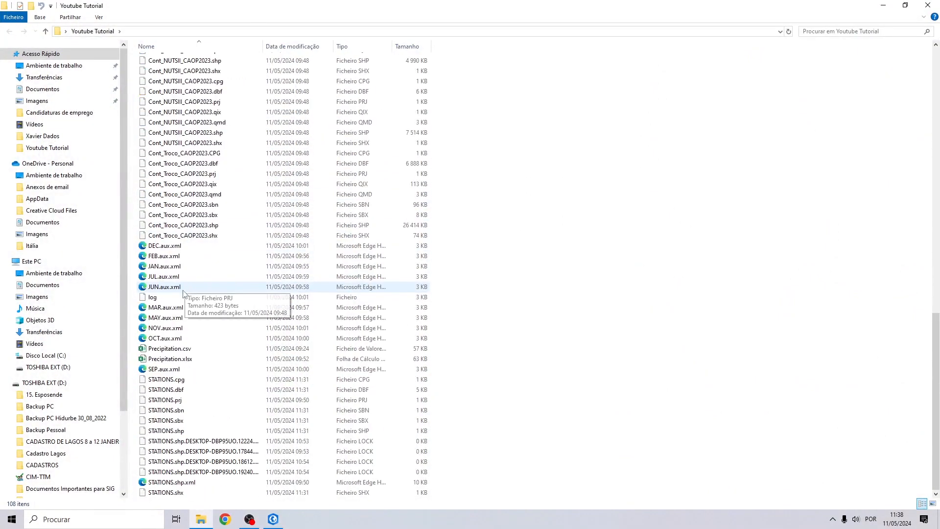
pyautogui.click(171, 349)
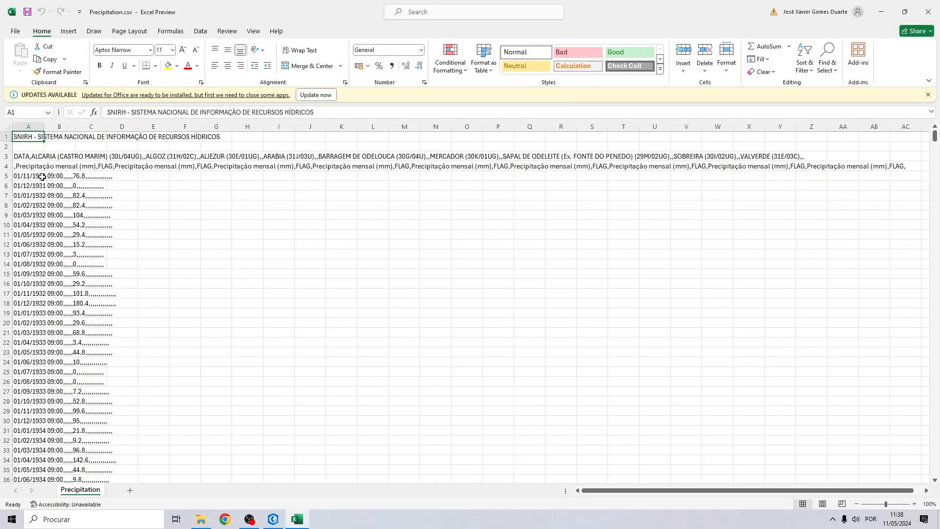
pyautogui.press('Down')
pyautogui.press('Down')
pyautogui.press('Down')
pyautogui.press('Down')
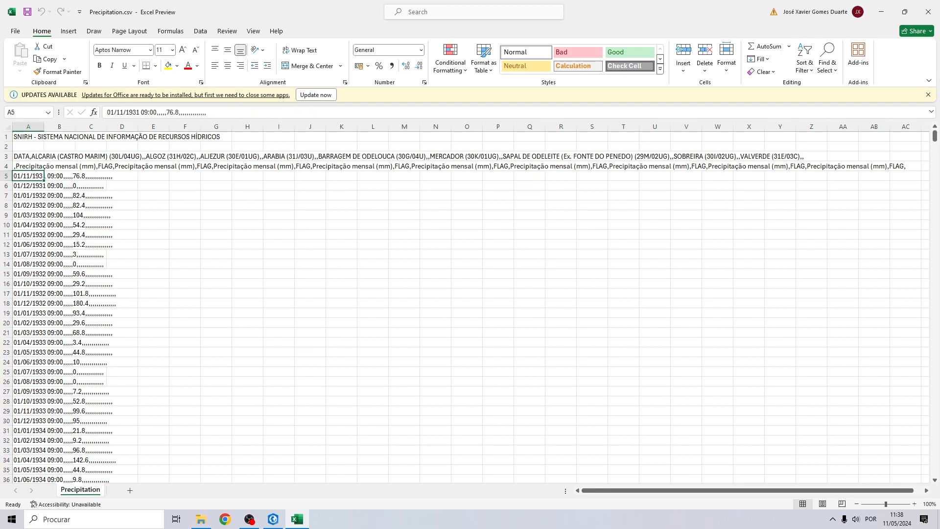
pyautogui.moveTo(934, 140); pyautogui.dragTo(922, 480)
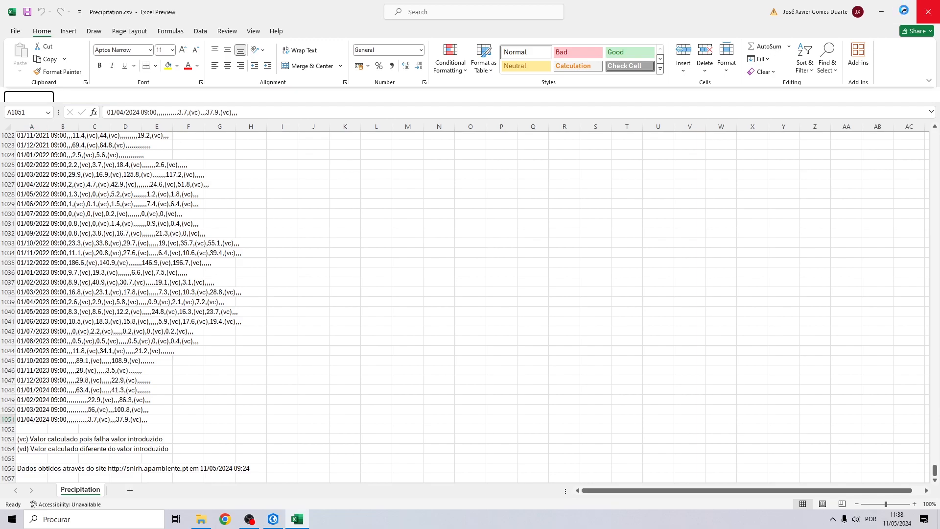
pyautogui.click(928, 11)
pyautogui.click(277, 519)
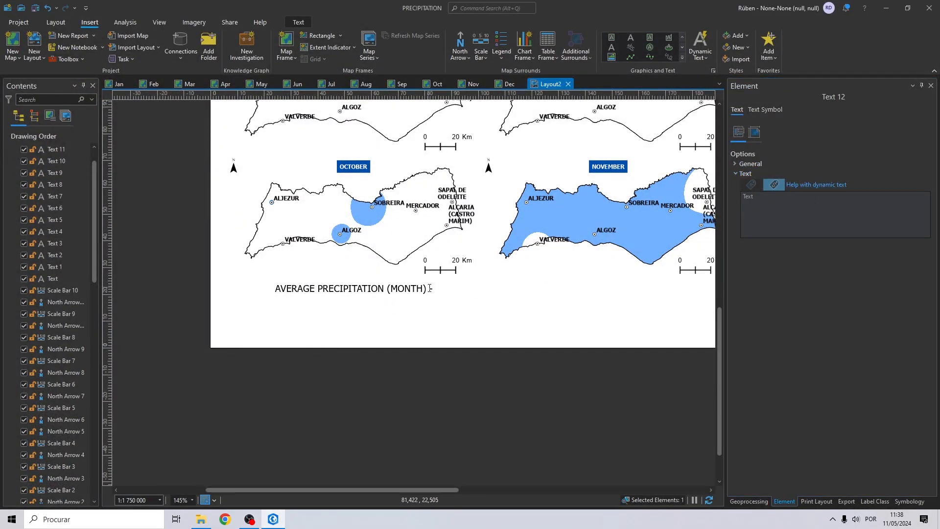
# Change the text below the October map to AVERAGE PRECIPITATION (MONTH) / 1931-2024
pyautogui.click(429, 289)
pyautogui.click(854, 202)
pyautogui.click(867, 200)
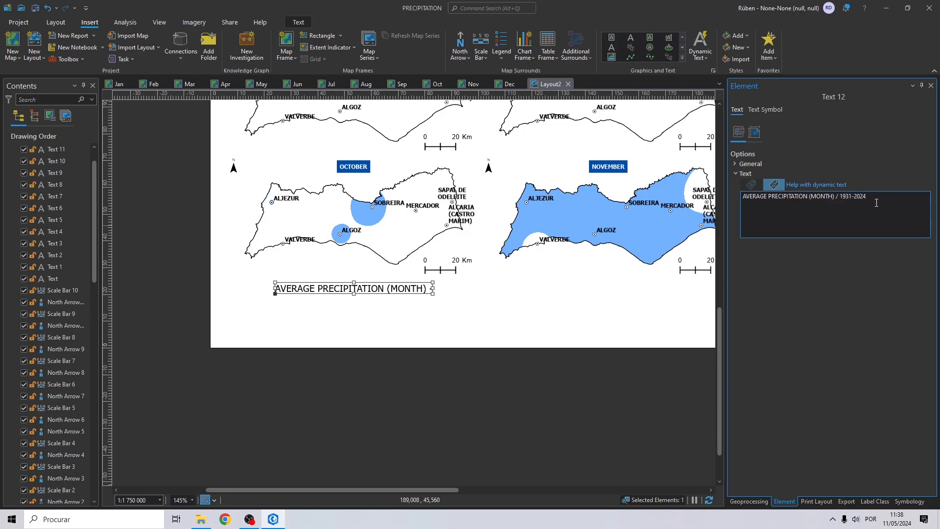
pyautogui.click(338, 319)
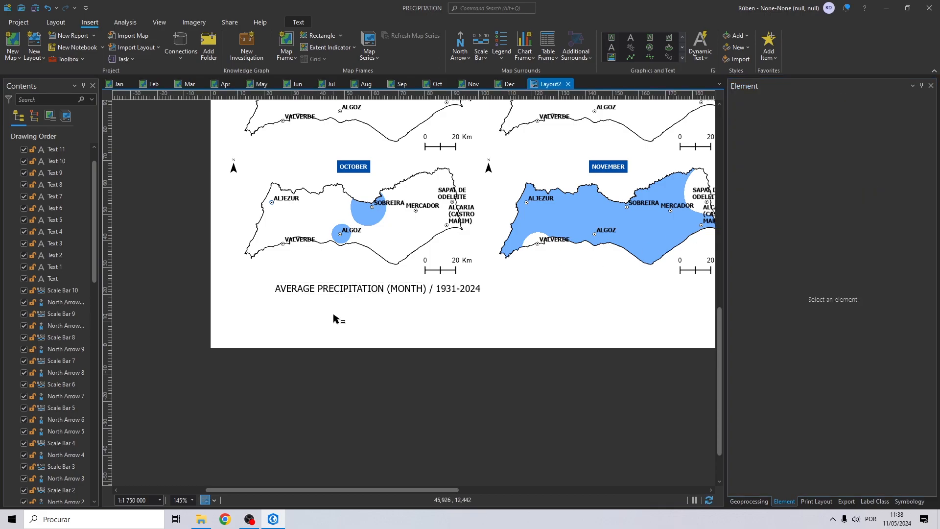
# Move the AVERAGE PRECIPITATION text toward the page's left margin, below the October map
pyautogui.click(346, 292)
pyautogui.click(298, 242)
pyautogui.click(297, 292)
pyautogui.moveTo(297, 292); pyautogui.dragTo(264, 294)
pyautogui.scroll(-4, 361, 319)
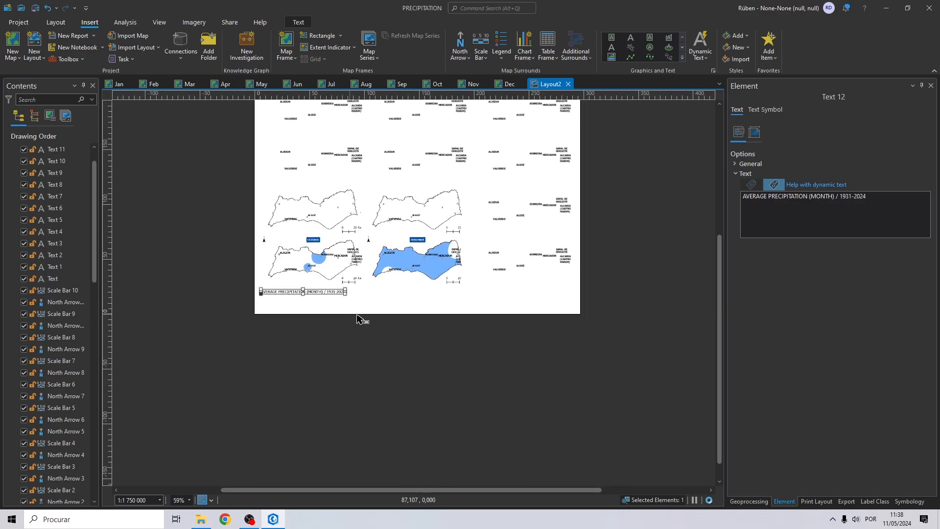
pyautogui.click(346, 321)
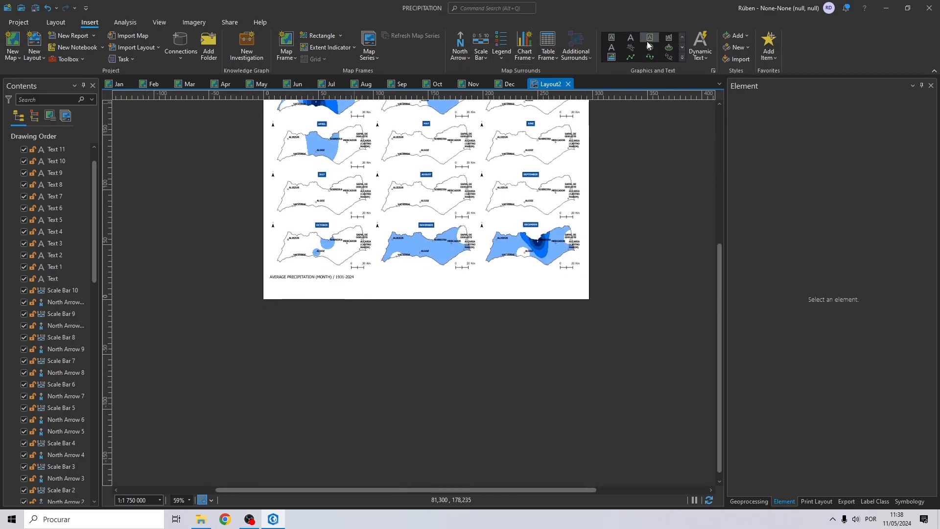
# Draw a thin rectangle about 62 mm wide and 5 mm high directly below the AVERAGE PRECIPITATION text
pyautogui.click(682, 58)
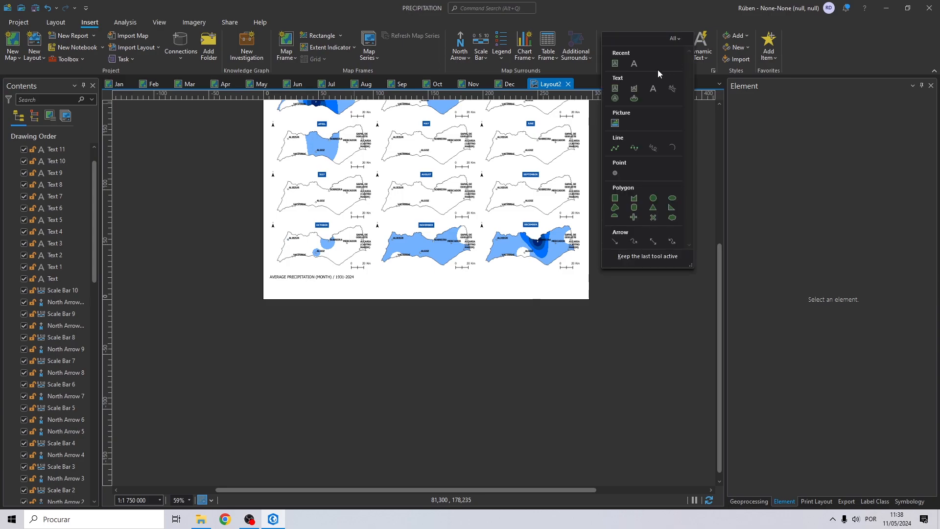
pyautogui.click(610, 209)
pyautogui.scroll(3, 267, 289)
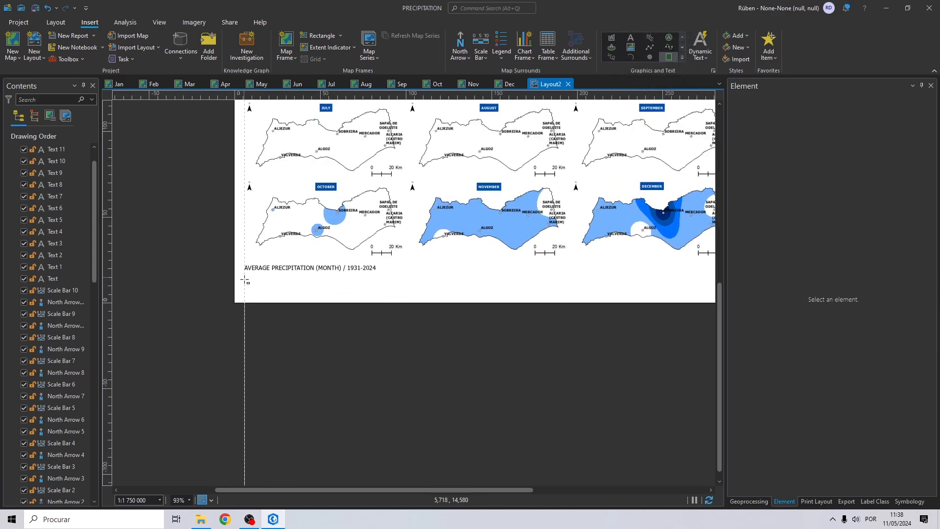
pyautogui.moveTo(244, 276); pyautogui.dragTo(351, 285)
pyautogui.click(364, 335)
pyautogui.click(287, 285)
pyautogui.moveTo(275, 282); pyautogui.dragTo(332, 290)
pyautogui.press('alt')
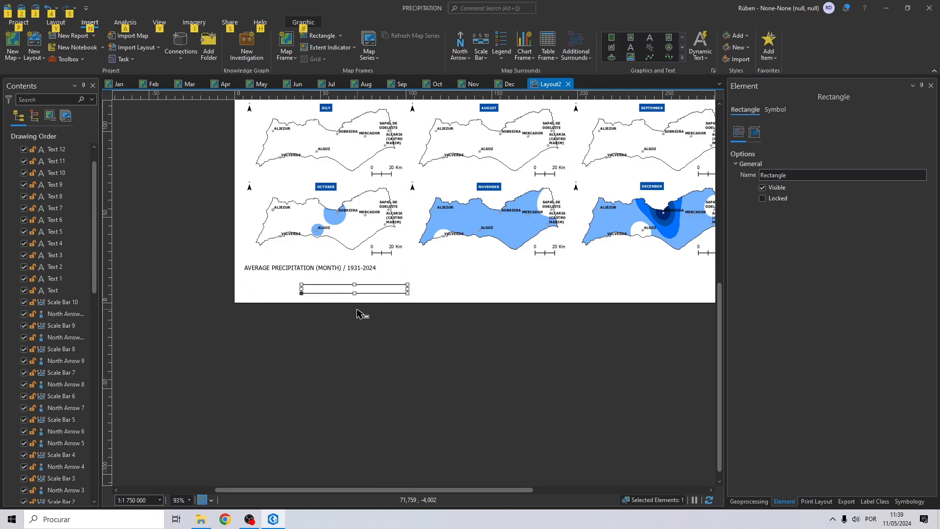
pyautogui.click(332, 302)
pyautogui.hotkey('ctrl', 'z')
# Duplicate the rectangle three times and line the copies up end to end in a row of four
pyautogui.click(294, 283)
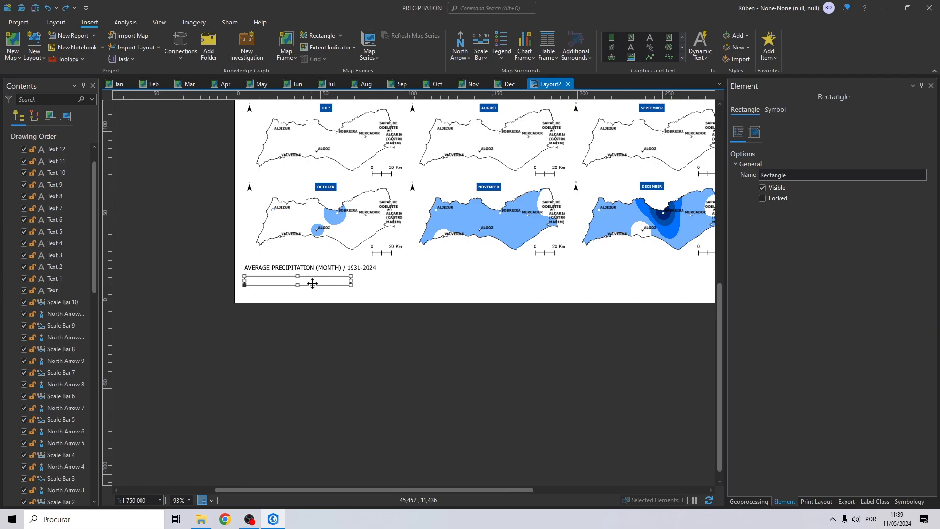
pyautogui.hotkey('ctrl', 'c')
pyautogui.hotkey('ctrl', 'v')
pyautogui.moveTo(313, 287); pyautogui.dragTo(370, 282)
pyautogui.moveTo(463, 314); pyautogui.dragTo(403, 317)
pyautogui.click(388, 317)
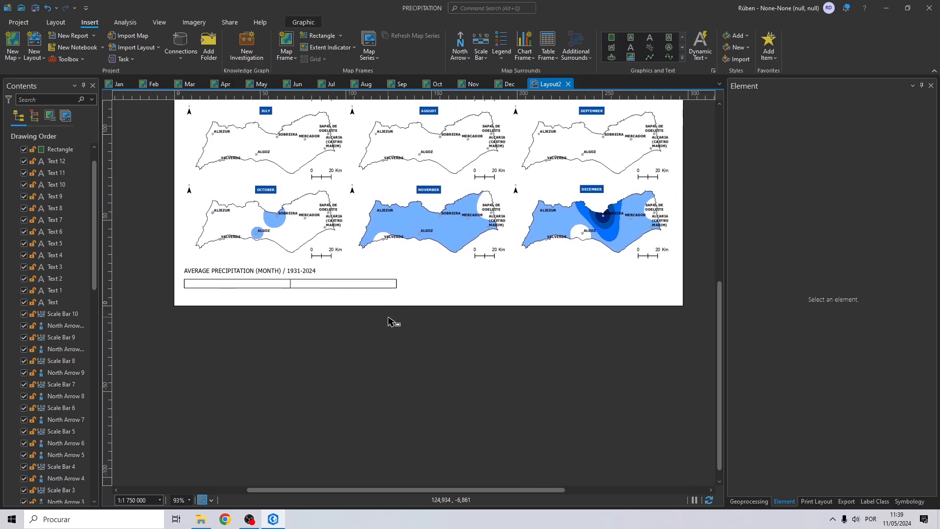
pyautogui.hotkey('ctrl', 'v')
pyautogui.moveTo(308, 283); pyautogui.dragTo(412, 283)
pyautogui.moveTo(521, 300); pyautogui.dragTo(436, 312)
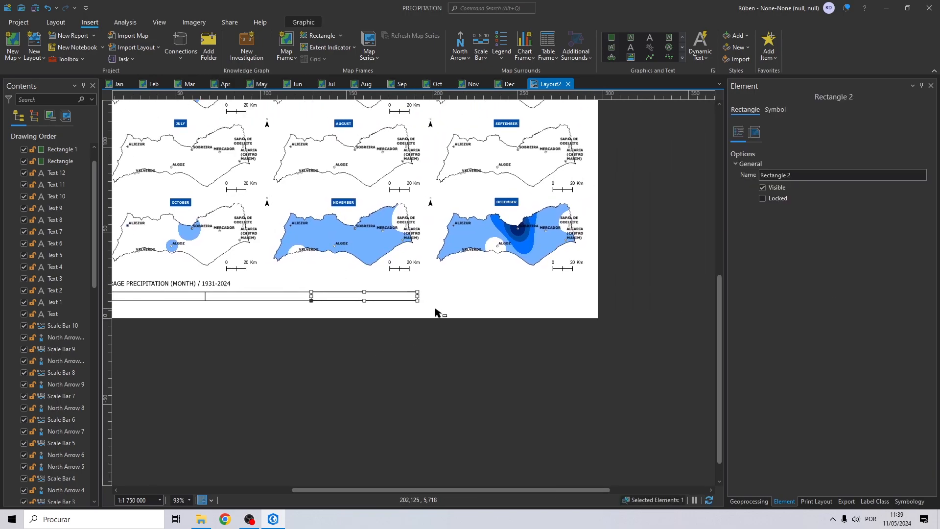
pyautogui.moveTo(341, 297); pyautogui.dragTo(437, 297)
pyautogui.moveTo(368, 339); pyautogui.dragTo(402, 340)
# Select all four rectangles and narrow each one to about 47 mm
pyautogui.moveTo(551, 342); pyautogui.dragTo(226, 296)
pyautogui.moveTo(555, 297); pyautogui.dragTo(530, 298)
pyautogui.click(286, 352)
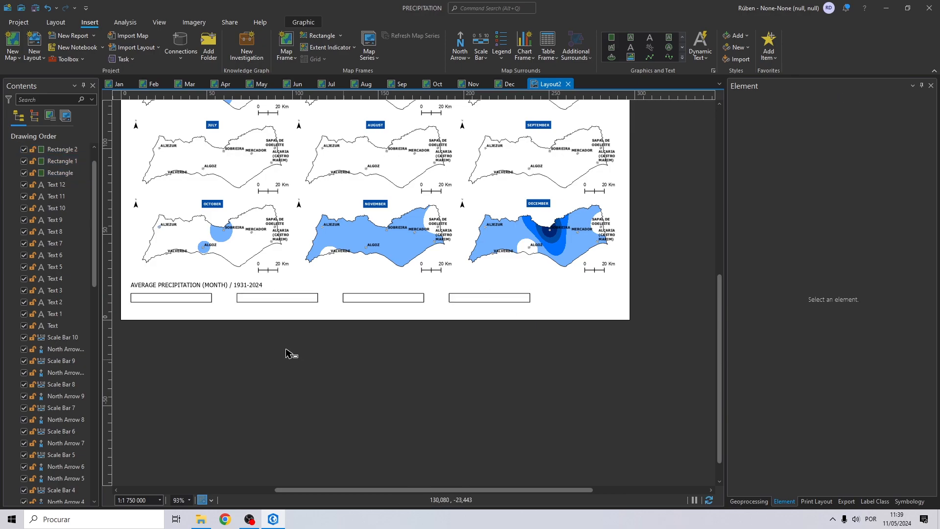
# Paste a fifth rectangle, move the second one against the first and place the new one directly after it
pyautogui.click(258, 299)
pyautogui.hotkey('ctrl', 'v')
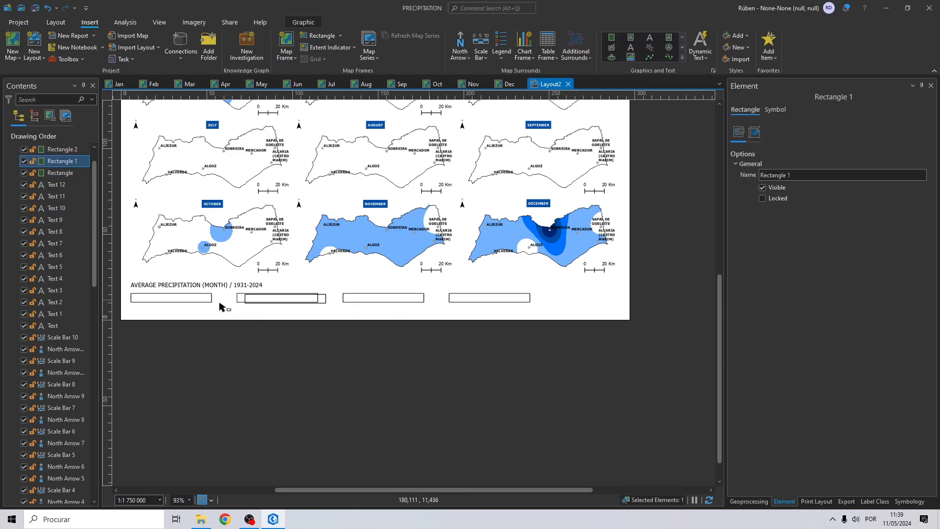
pyautogui.scroll(4, 223, 303)
pyautogui.moveTo(265, 290); pyautogui.dragTo(204, 290)
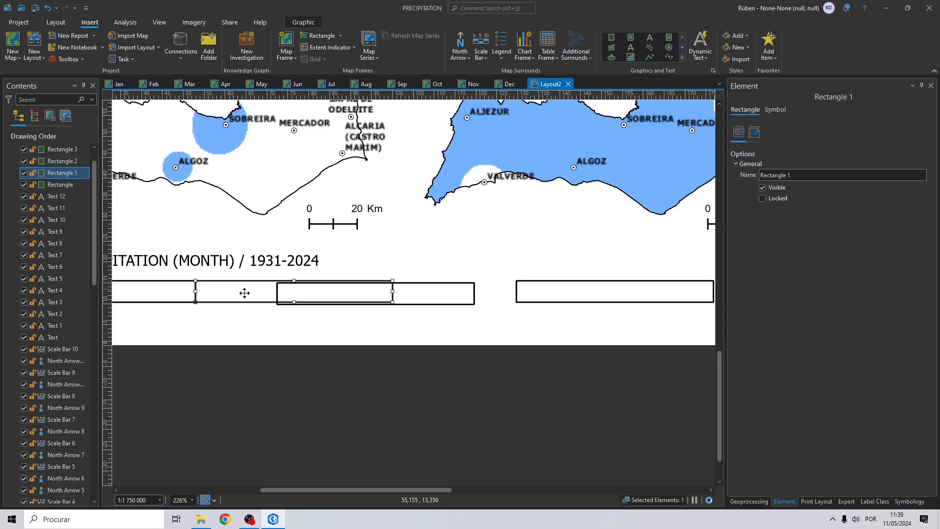
pyautogui.click(335, 293)
pyautogui.moveTo(325, 294); pyautogui.dragTo(434, 292)
pyautogui.click(441, 363)
# Move the last two rectangles against the others so that all five form one continuous bar
pyautogui.moveTo(574, 343); pyautogui.dragTo(452, 355)
pyautogui.moveTo(315, 300); pyautogui.dragTo(373, 300)
pyautogui.click(548, 302)
pyautogui.click(551, 302)
pyautogui.click(547, 306)
pyautogui.moveTo(540, 300); pyautogui.dragTo(551, 300)
pyautogui.click(497, 344)
# Select the AVERAGE PRECIPITATION text with the five rectangles and move them together about 20 mm to the right
pyautogui.scroll(-5, 497, 344)
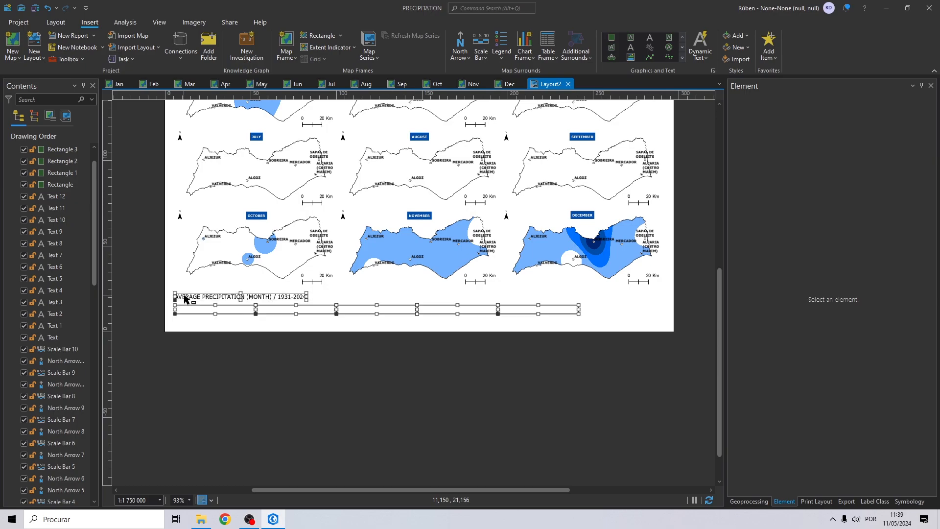
pyautogui.moveTo(185, 299); pyautogui.dragTo(184, 297)
pyautogui.moveTo(237, 311); pyautogui.dragTo(272, 312)
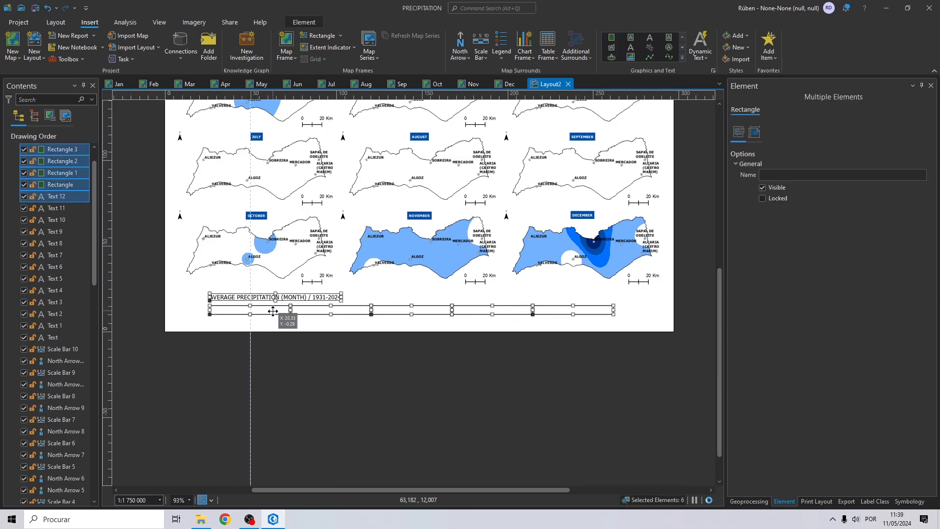
pyautogui.click(293, 361)
# Select the five rectangles and shift the bar slightly right and down, away from the title text
pyautogui.click(261, 313)
pyautogui.keyDown('shift'); pyautogui.click(363, 314); pyautogui.keyUp('shift')
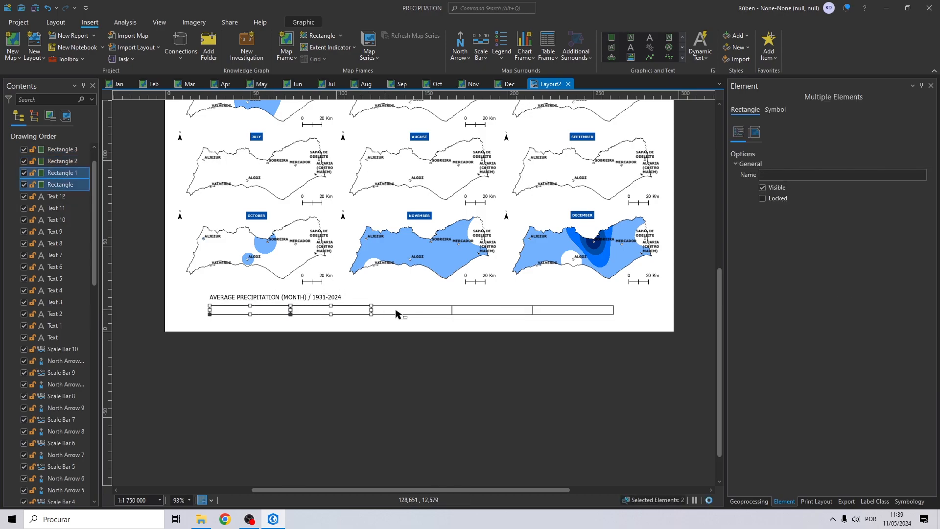
pyautogui.keyDown('shift'); pyautogui.click(508, 314); pyautogui.keyUp('shift')
pyautogui.keyDown('shift'); pyautogui.click(559, 314); pyautogui.keyUp('shift')
pyautogui.moveTo(424, 314); pyautogui.dragTo(432, 313)
pyautogui.click(345, 369)
# Align the start of the AVERAGE PRECIPITATION text with the left end of the rectangle bar
pyautogui.click(230, 298)
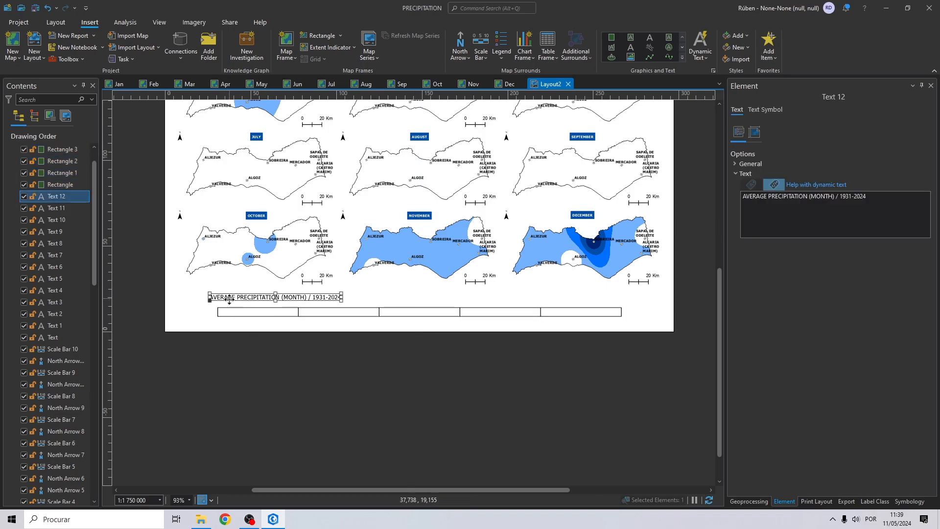
pyautogui.scroll(2, 228, 298)
pyautogui.moveTo(214, 298); pyautogui.dragTo(228, 300)
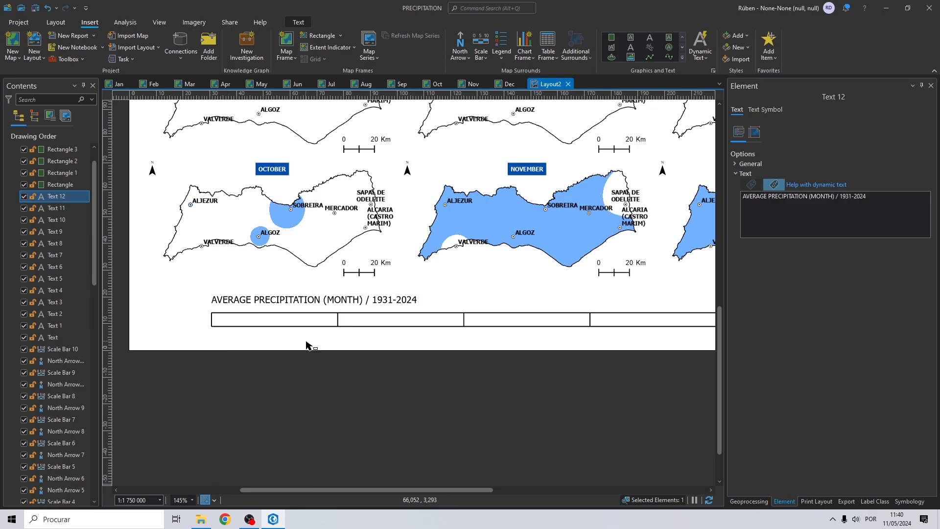
pyautogui.click(306, 344)
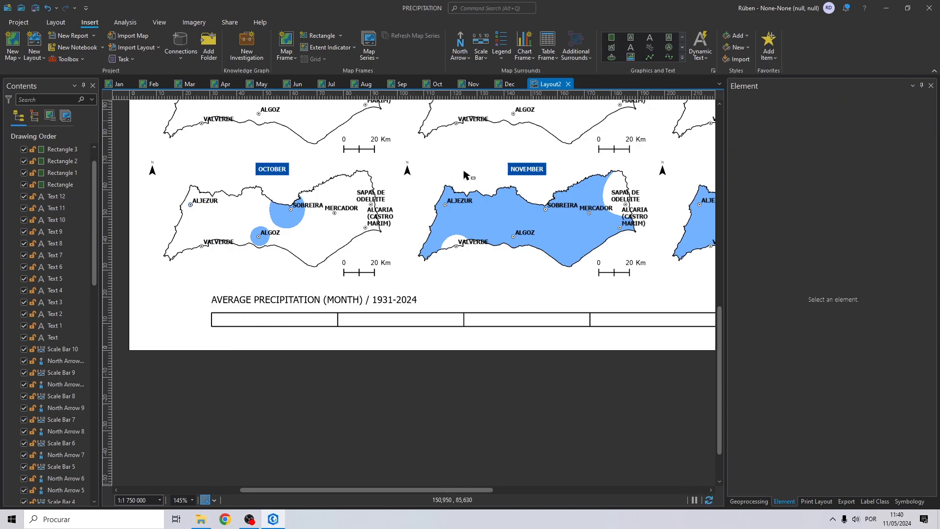
# Insert a text label reading 0 and place it just below the left end of the rectangle bar
pyautogui.click(649, 38)
pyautogui.click(221, 338)
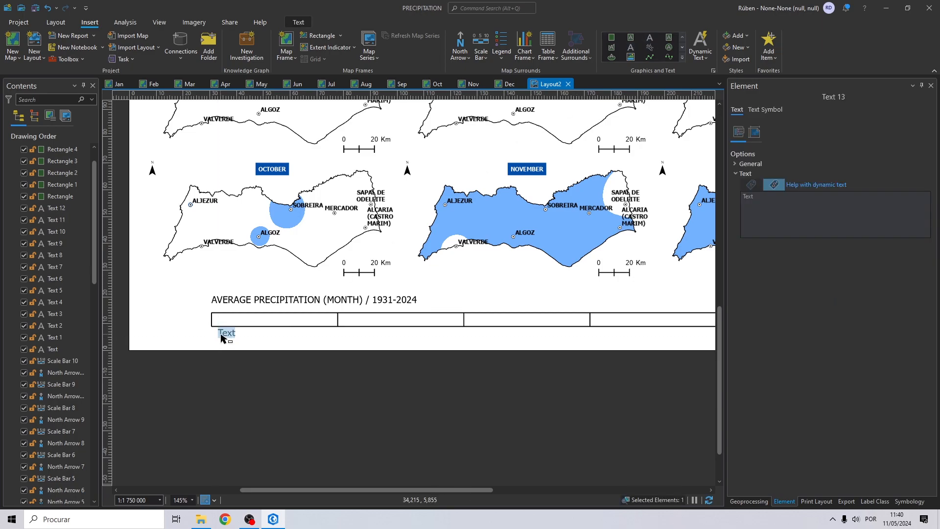
pyautogui.scroll(3, 225, 338)
pyautogui.moveTo(229, 316); pyautogui.dragTo(218, 321)
pyautogui.click(226, 323)
pyautogui.click(221, 318)
pyautogui.scroll(2, 221, 319)
pyautogui.moveTo(220, 319); pyautogui.dragTo(221, 338)
pyautogui.scroll(-3, 222, 337)
pyautogui.scroll(-5, 305, 349)
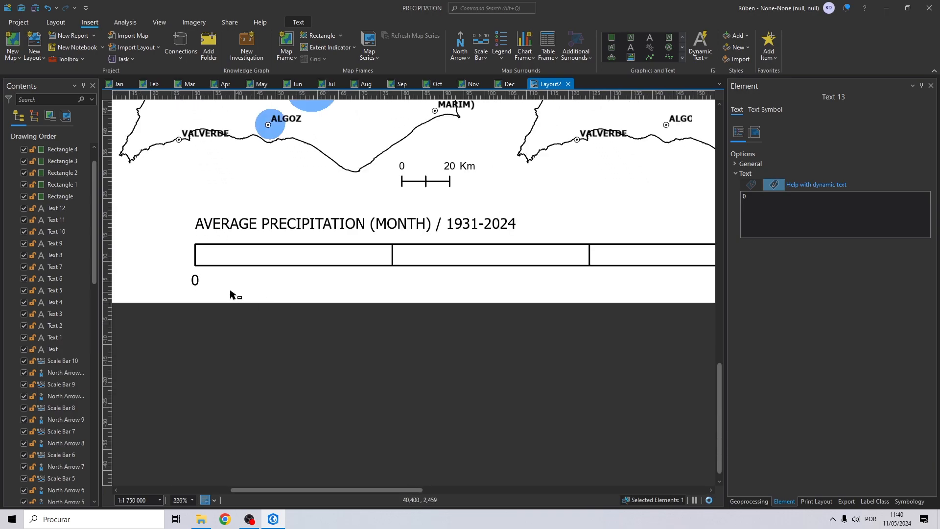
# Duplicate the 0 label, change the copy to 50 and place it below the first divider of the legend bar
pyautogui.moveTo(199, 284); pyautogui.dragTo(199, 283)
pyautogui.click(773, 207)
pyautogui.click(311, 315)
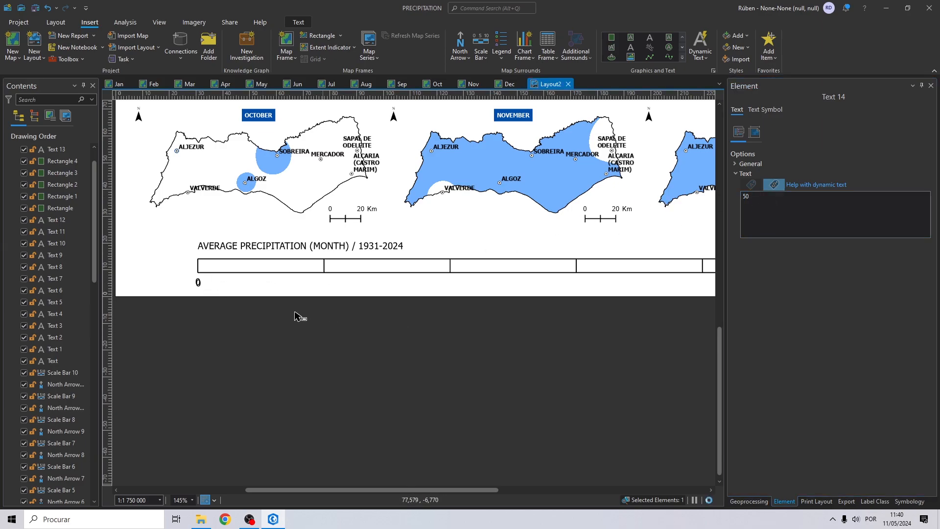
pyautogui.click(199, 282)
pyautogui.moveTo(201, 283); pyautogui.dragTo(324, 283)
# Add a copied label reading 100 below the second divider of the legend bar, level with the 50 label
pyautogui.moveTo(434, 312); pyautogui.dragTo(357, 318)
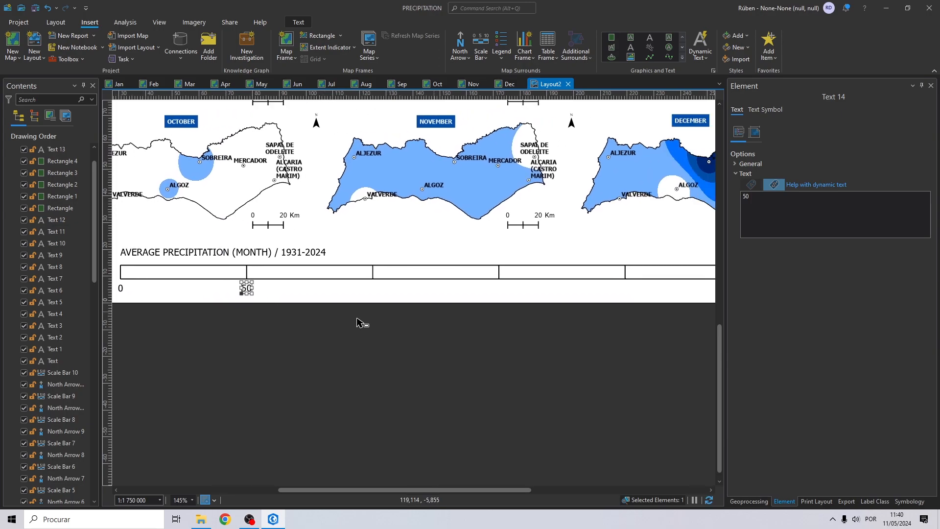
pyautogui.hotkey('ctrl', 'v')
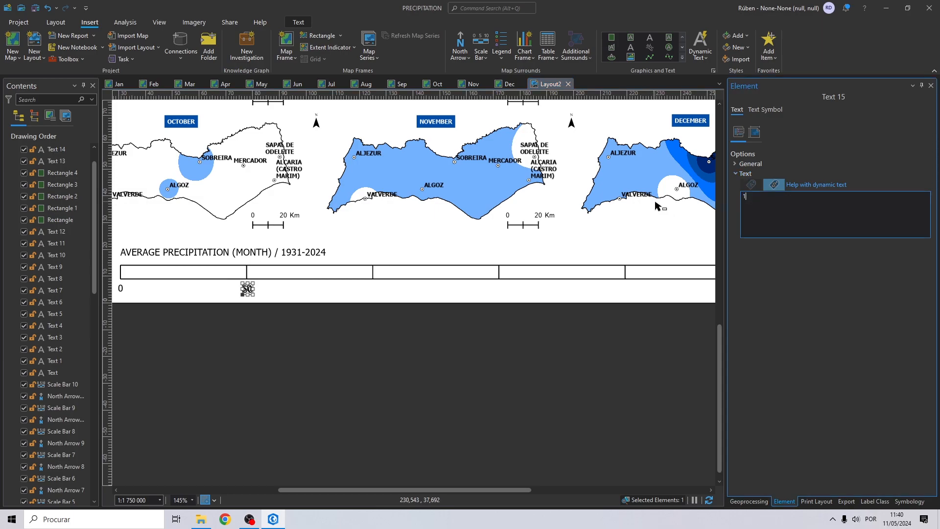
pyautogui.click(271, 312)
pyautogui.moveTo(251, 292); pyautogui.dragTo(376, 289)
# Create a label reading 150 from a copy and place it below the third divider of the legend bar
pyautogui.click(744, 204)
pyautogui.click(390, 389)
pyautogui.click(374, 289)
pyautogui.moveTo(374, 290); pyautogui.dragTo(500, 291)
# Paste another label copy, change it to 200 and place it below the fourth divider of the legend bar
pyautogui.moveTo(526, 336); pyautogui.dragTo(394, 362)
pyautogui.hotkey('ctrl', 'v')
pyautogui.click(322, 347)
pyautogui.click(312, 329)
pyautogui.moveTo(312, 330); pyautogui.dragTo(436, 330)
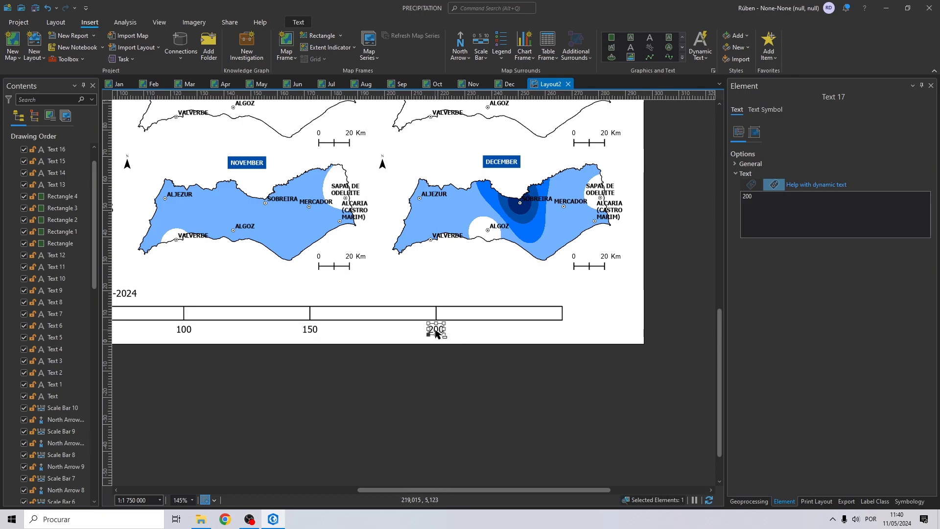
# Copy the 200 label, change the copy to 250 and place it below the right end of the legend bar
pyautogui.hotkey('ctrl', 'c')
pyautogui.hotkey('ctrl', 'v')
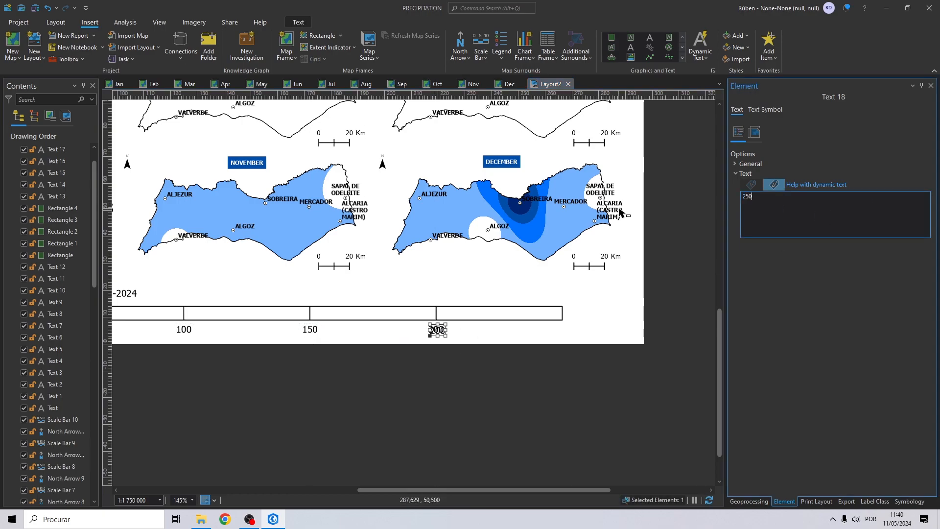
pyautogui.click(497, 370)
pyautogui.click(436, 330)
pyautogui.moveTo(435, 329); pyautogui.dragTo(564, 331)
# Append the unit (MM) to the AVERAGE PRECIPITATION (MONTH) / 1931-2024 text
pyautogui.moveTo(210, 303); pyautogui.dragTo(383, 310)
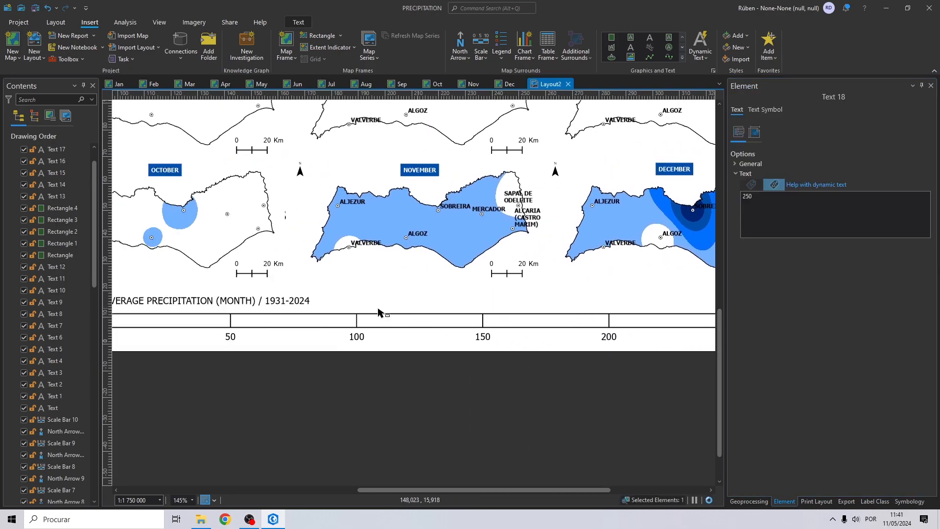
pyautogui.moveTo(138, 300); pyautogui.dragTo(203, 295)
pyautogui.click(336, 296)
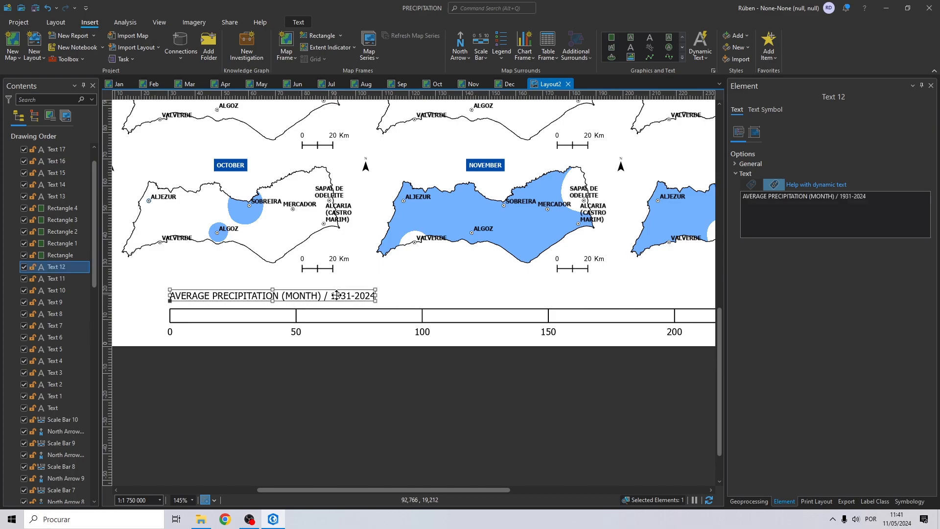
pyautogui.click(888, 200)
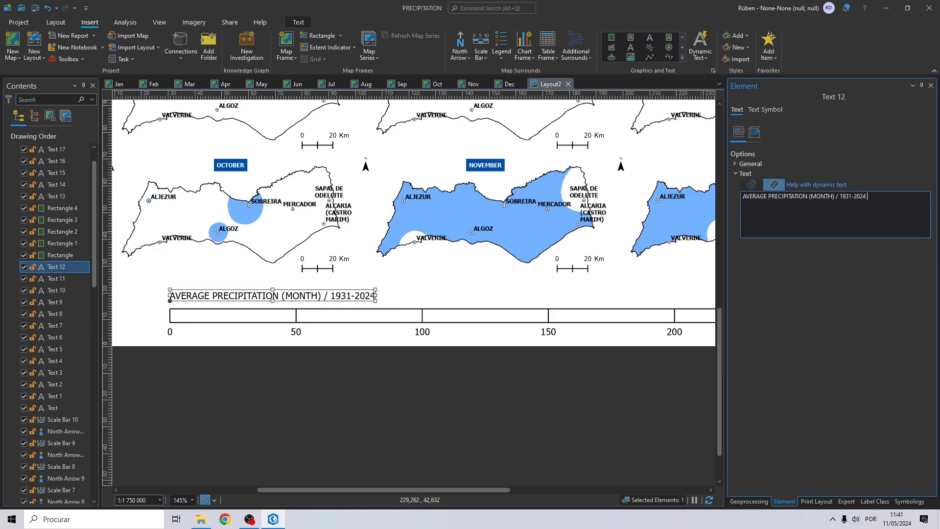
pyautogui.click(393, 413)
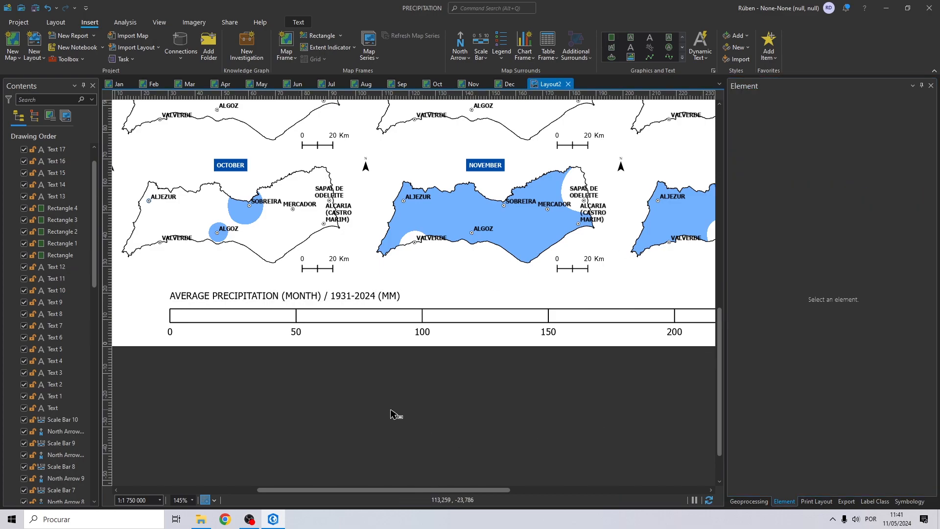
# Fill the legend rectangle between 50 and 100 with the light blue used on the maps and set its outline to no color
pyautogui.scroll(-6, 385, 373)
pyautogui.scroll(5, 418, 311)
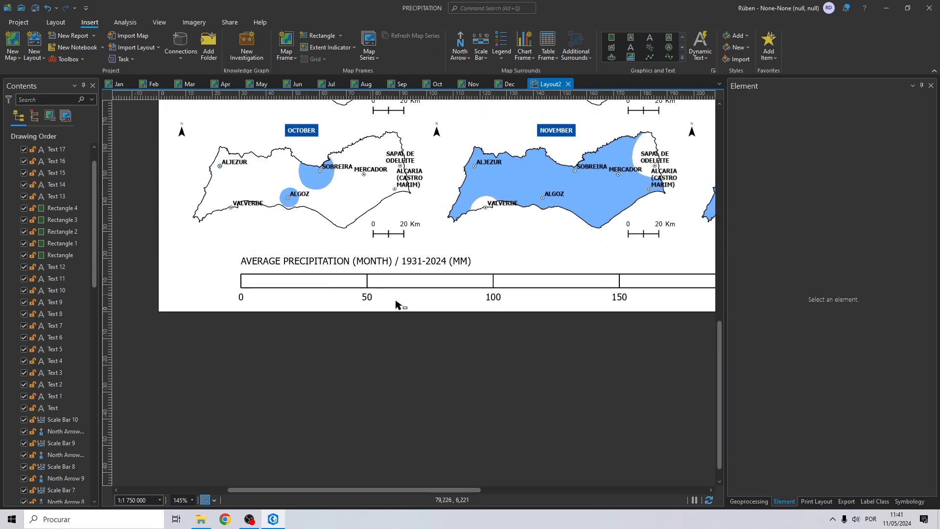
pyautogui.moveTo(421, 306); pyautogui.dragTo(313, 322)
pyautogui.rightClick(328, 297)
pyautogui.click(403, 314)
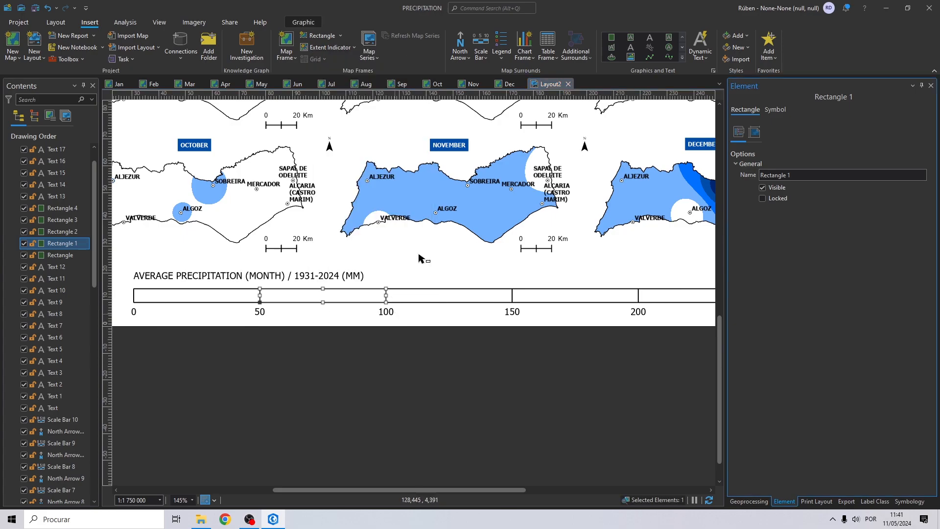
pyautogui.click(775, 109)
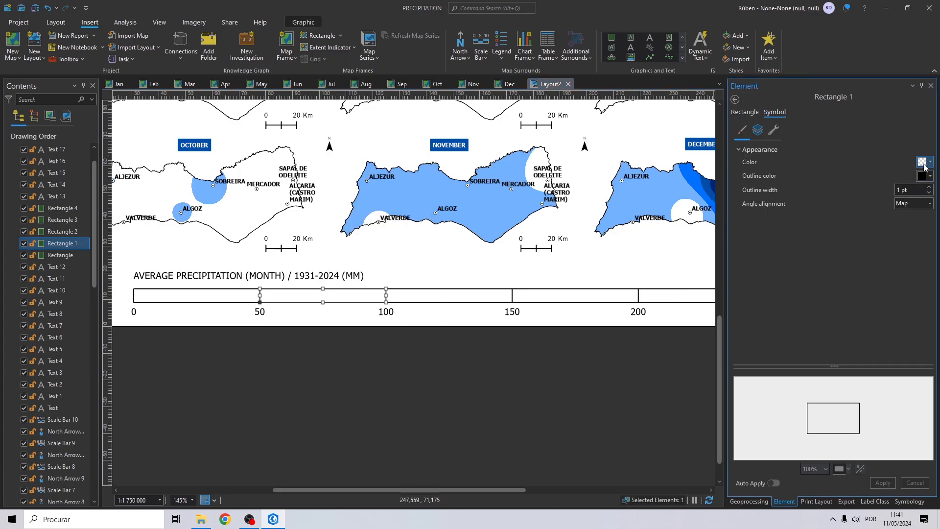
pyautogui.click(924, 164)
pyautogui.click(894, 196)
pyautogui.click(929, 163)
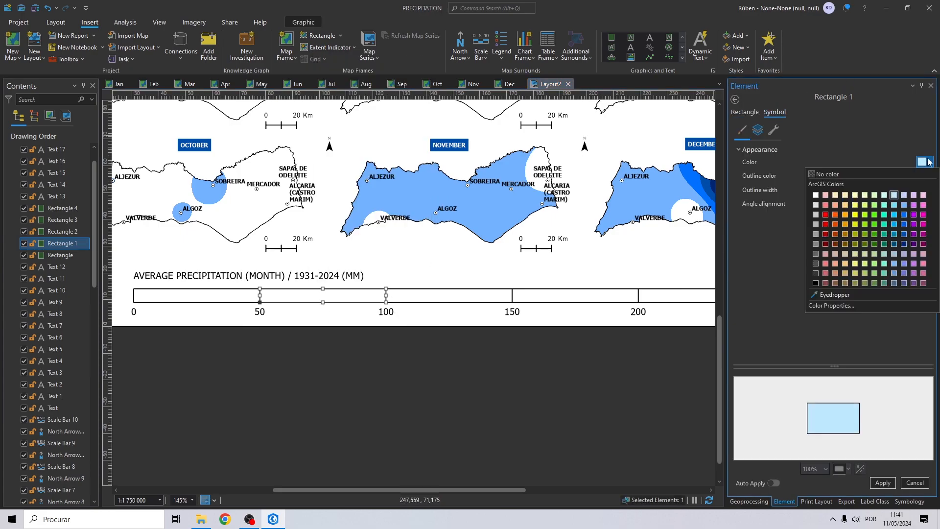
pyautogui.click(905, 206)
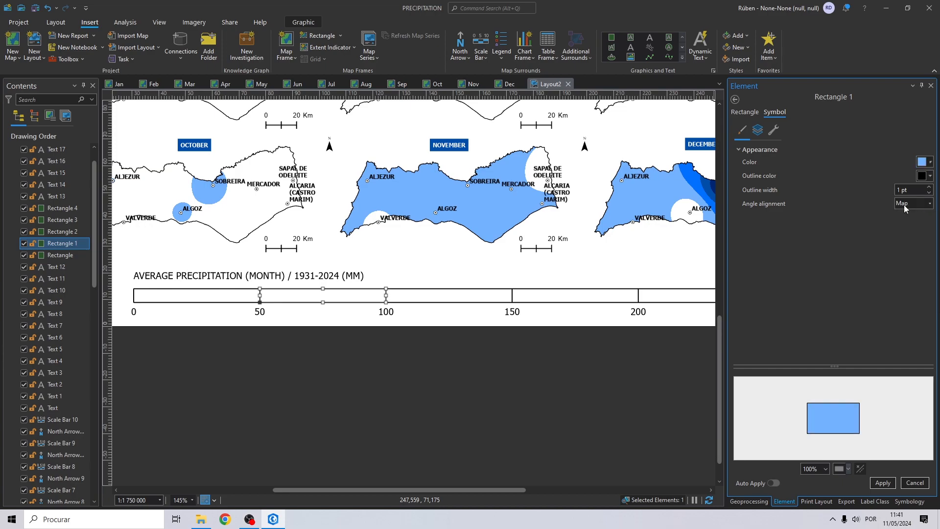
pyautogui.click(889, 483)
pyautogui.click(929, 176)
pyautogui.click(828, 183)
pyautogui.click(419, 360)
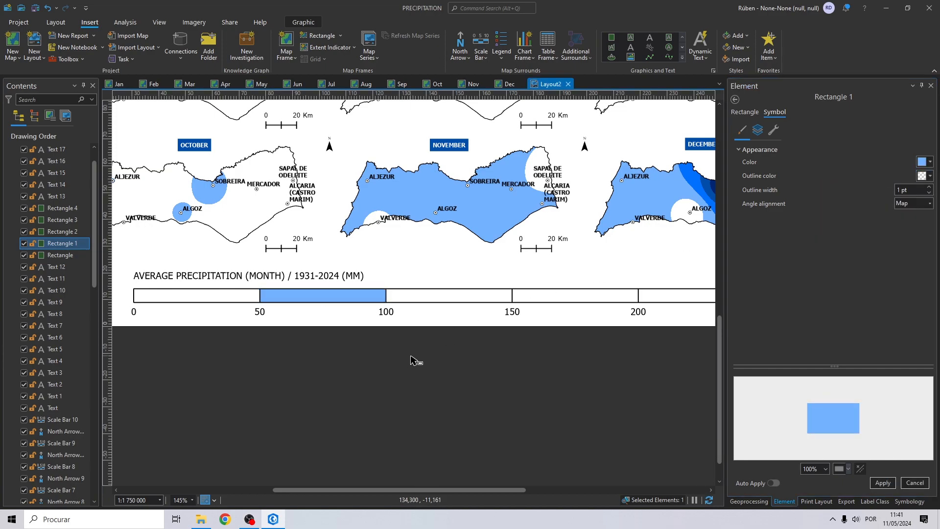
# Fill the legend rectangle between 100 and 150 with bright blue and set its outline to no color
pyautogui.click(443, 298)
pyautogui.click(492, 280)
pyautogui.moveTo(501, 330); pyautogui.dragTo(376, 345)
pyautogui.click(775, 109)
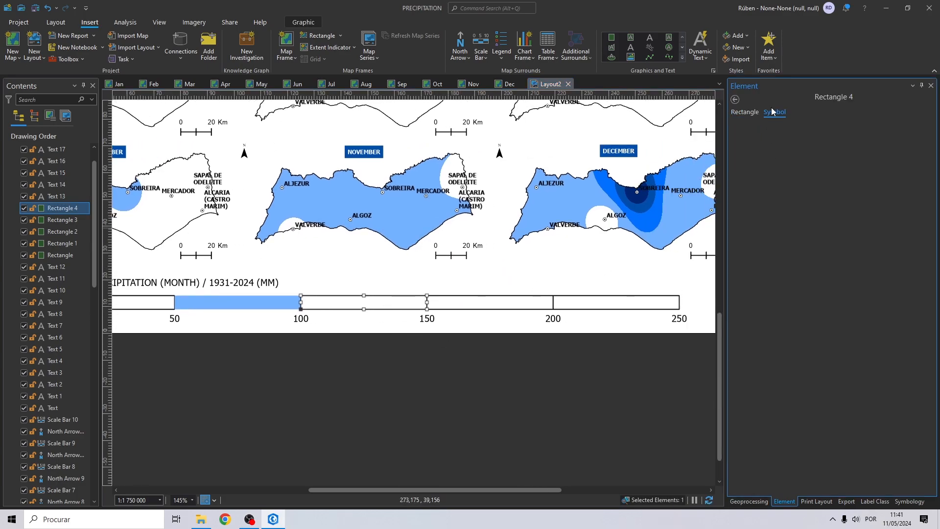
pyautogui.click(922, 162)
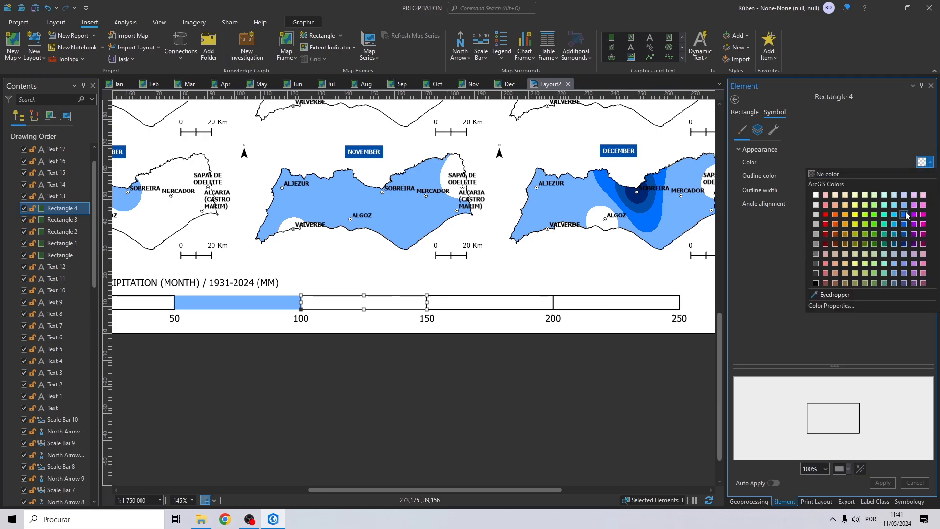
pyautogui.click(906, 216)
pyautogui.click(930, 177)
pyautogui.click(903, 192)
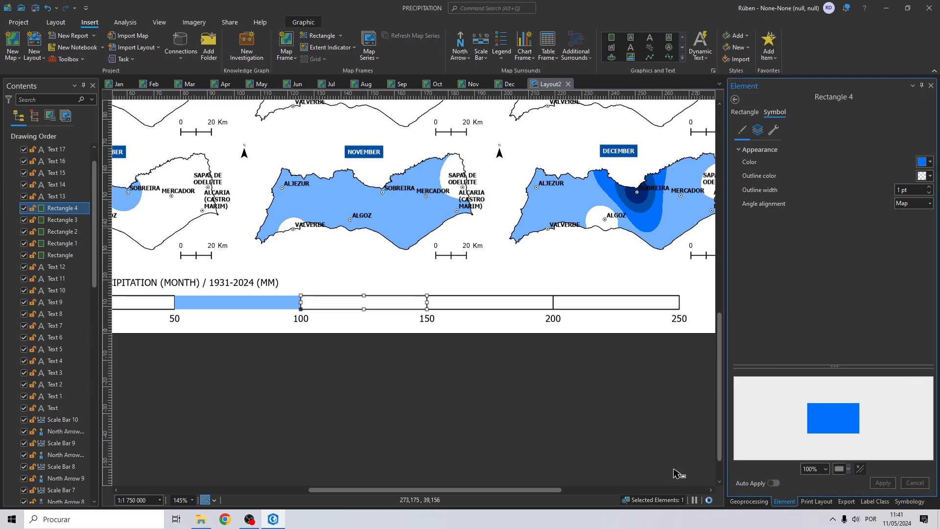
# Fill the legend rectangle between 150 and 200 with darker blue and set its outline to no color
pyautogui.click(507, 307)
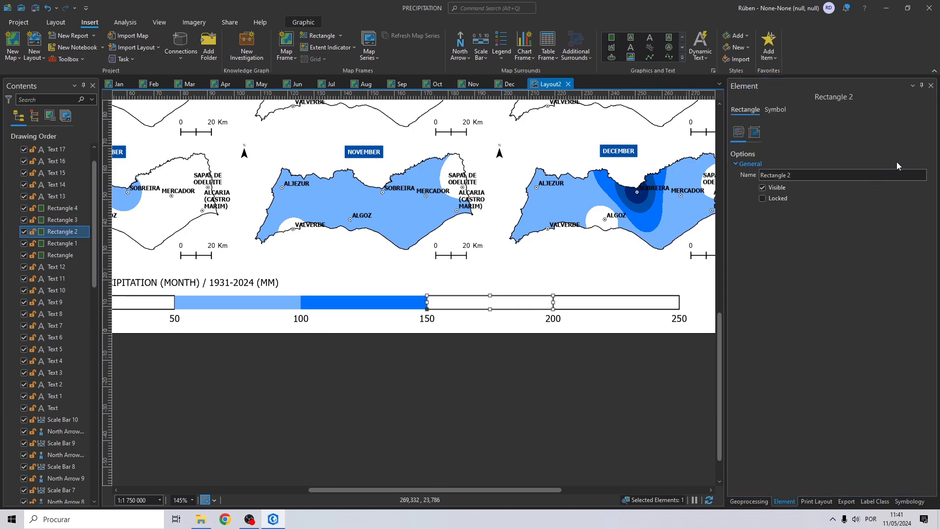
pyautogui.click(776, 110)
pyautogui.click(924, 164)
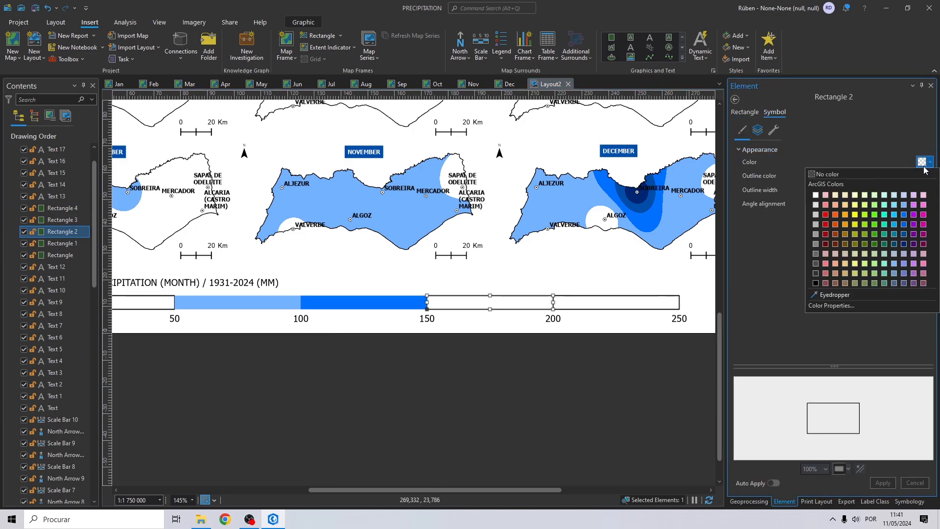
pyautogui.click(905, 232)
pyautogui.click(926, 179)
pyautogui.click(900, 189)
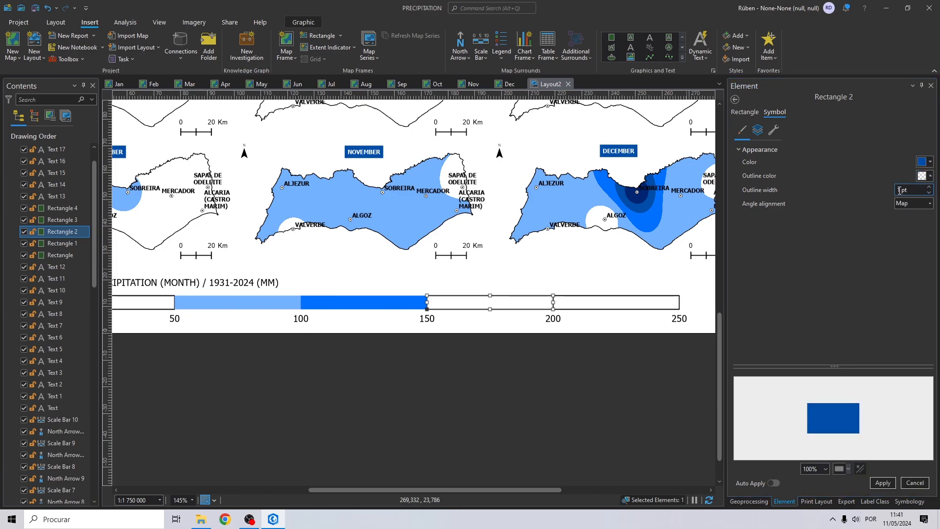
pyautogui.click(883, 483)
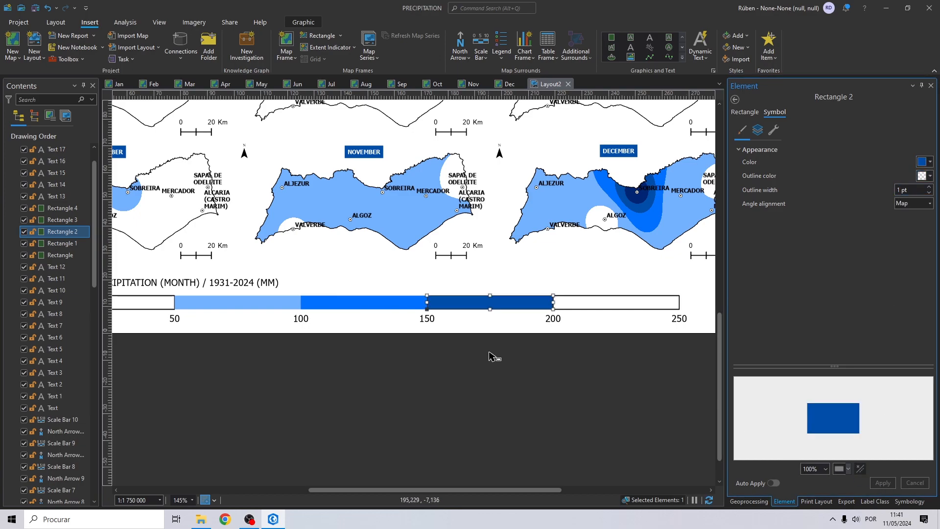
# Fill the legend rectangle between 200 and 250 with dark navy blue and set its outline to no color
pyautogui.click(583, 308)
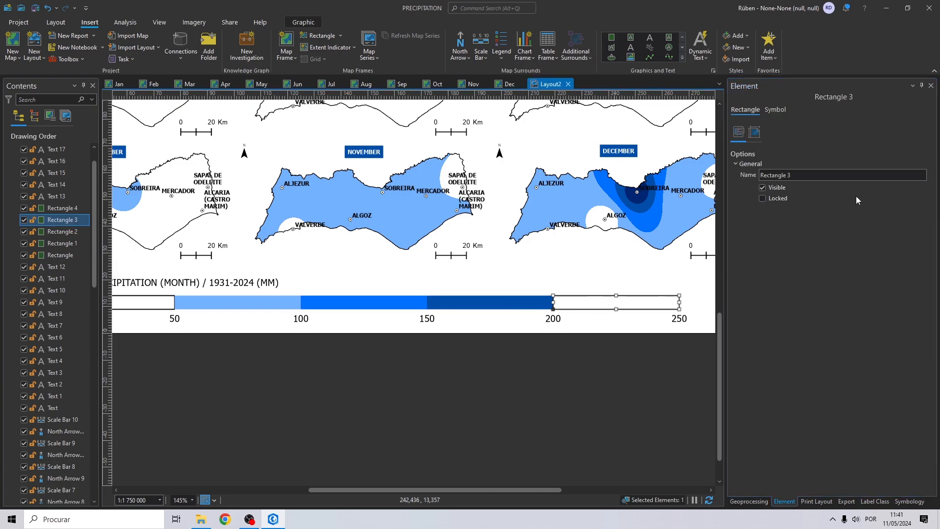
pyautogui.click(776, 109)
pyautogui.click(926, 162)
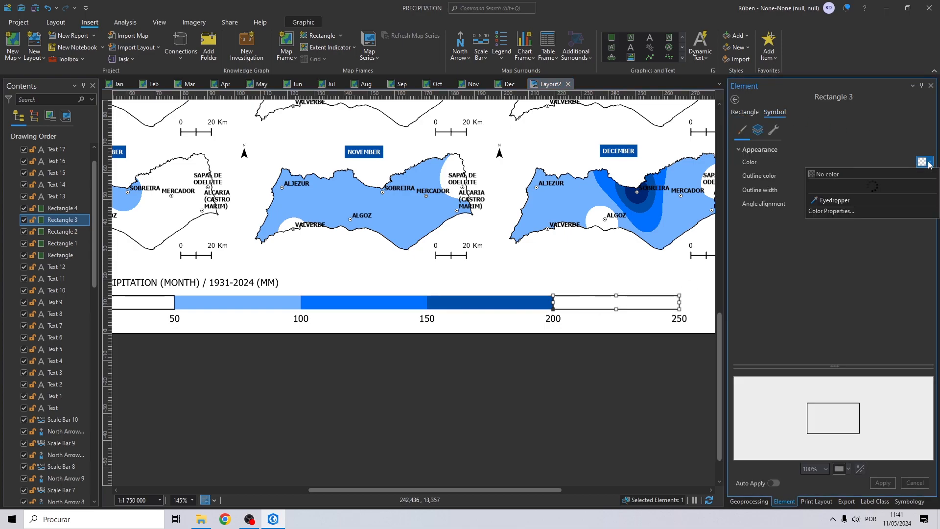
pyautogui.click(905, 244)
pyautogui.click(926, 175)
pyautogui.click(828, 188)
pyautogui.click(882, 483)
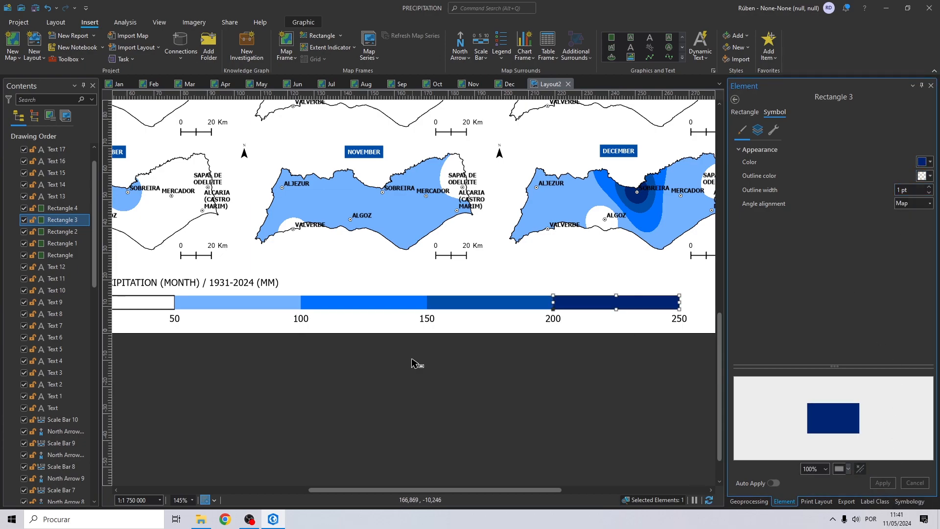
# Fill the legend rectangle between 0 and 50 with white and set its outline to no color
pyautogui.scroll(-3, 236, 345)
pyautogui.scroll(2, 259, 330)
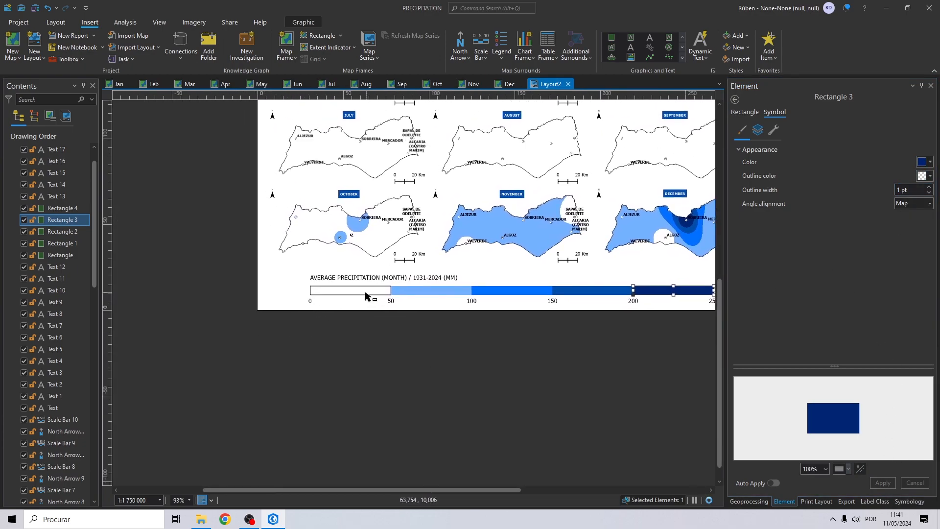
pyautogui.click(365, 292)
pyautogui.click(776, 110)
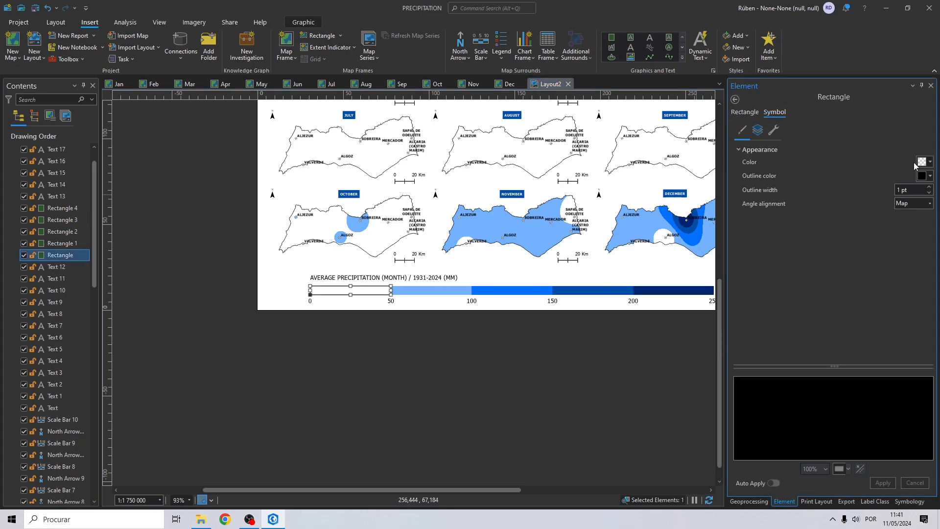
pyautogui.click(924, 162)
pyautogui.click(815, 197)
pyautogui.click(924, 175)
pyautogui.click(813, 189)
pyautogui.click(883, 482)
pyautogui.click(619, 447)
# Draw a rectangle covering the whole layout page and align its left edge with the page edge
pyautogui.moveTo(424, 261); pyautogui.dragTo(313, 311)
pyautogui.scroll(-1, 331, 288)
pyautogui.scroll(-4, 331, 291)
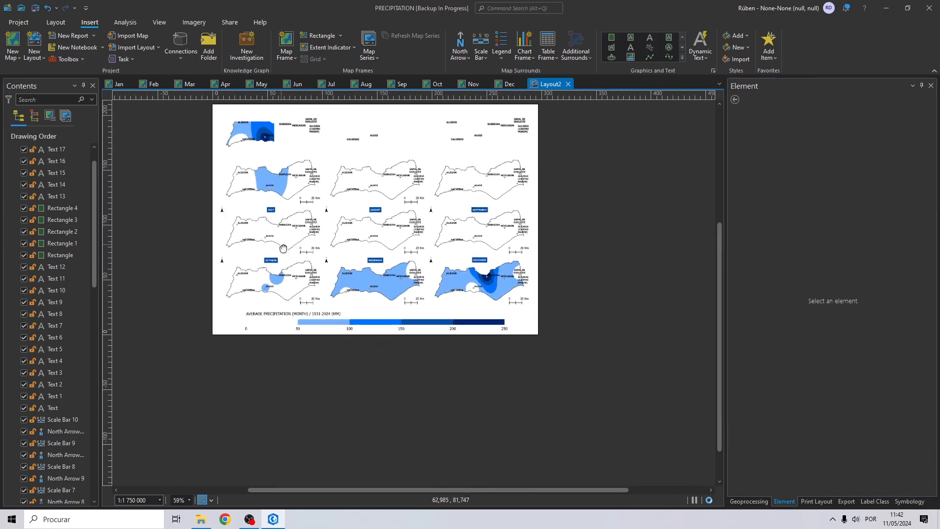
pyautogui.click(611, 38)
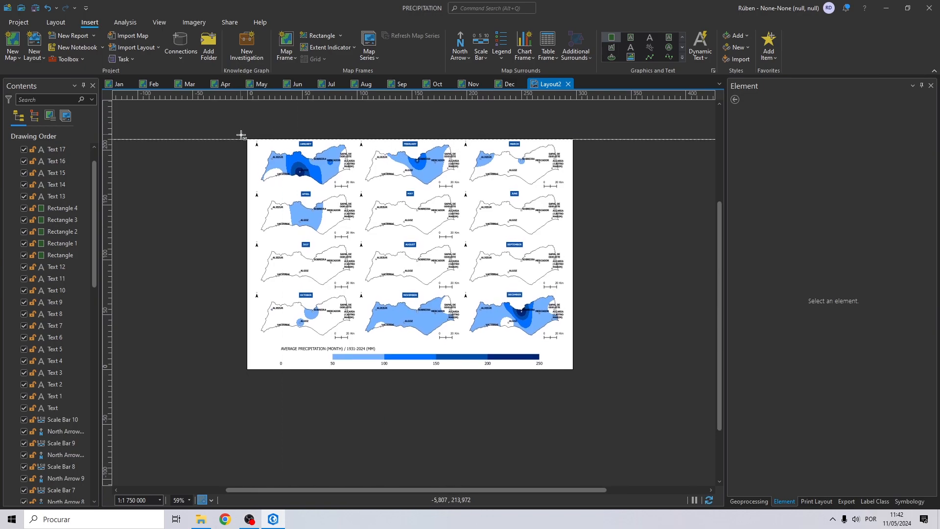
pyautogui.moveTo(241, 139); pyautogui.dragTo(571, 368)
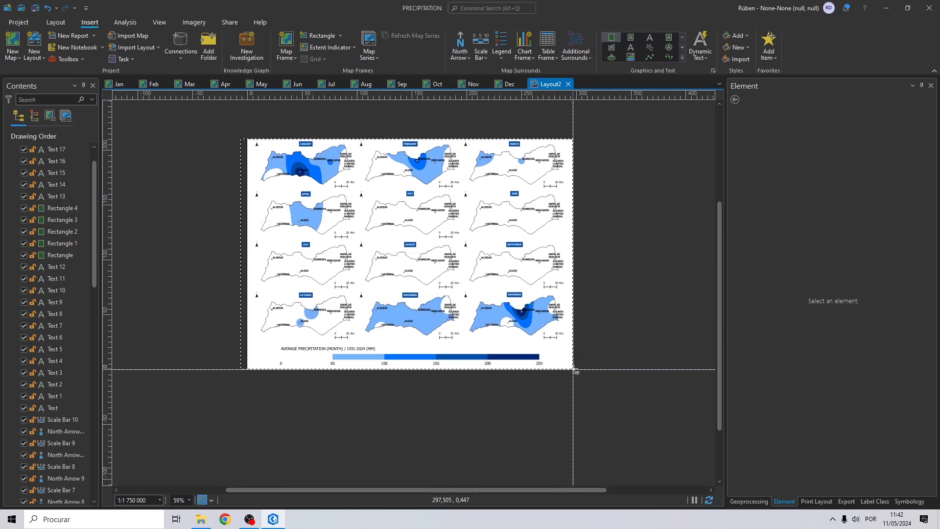
pyautogui.scroll(8, 237, 147)
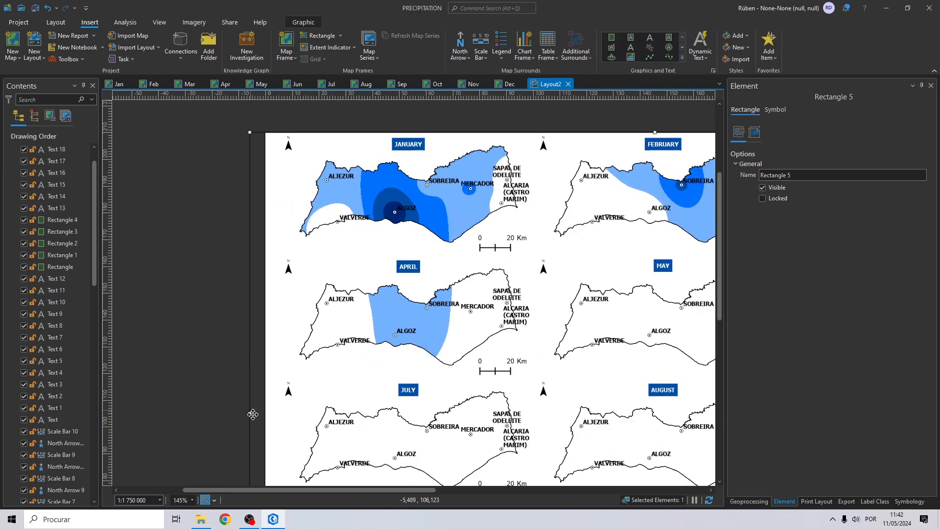
pyautogui.moveTo(251, 415); pyautogui.dragTo(265, 414)
# Move the page-sized rectangle down the drawing order to the place directly above Map Frame 1
pyautogui.scroll(-4, 169, 212)
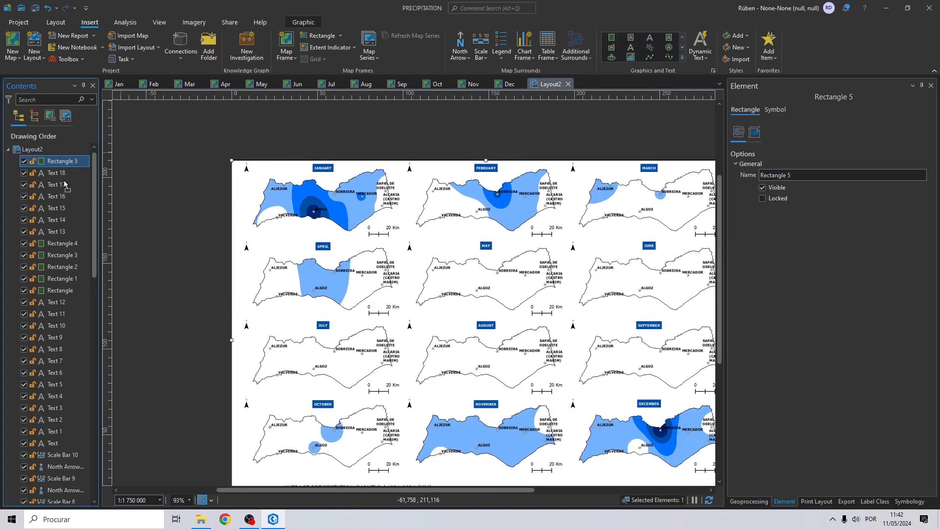
pyautogui.scroll(-10, 74, 468)
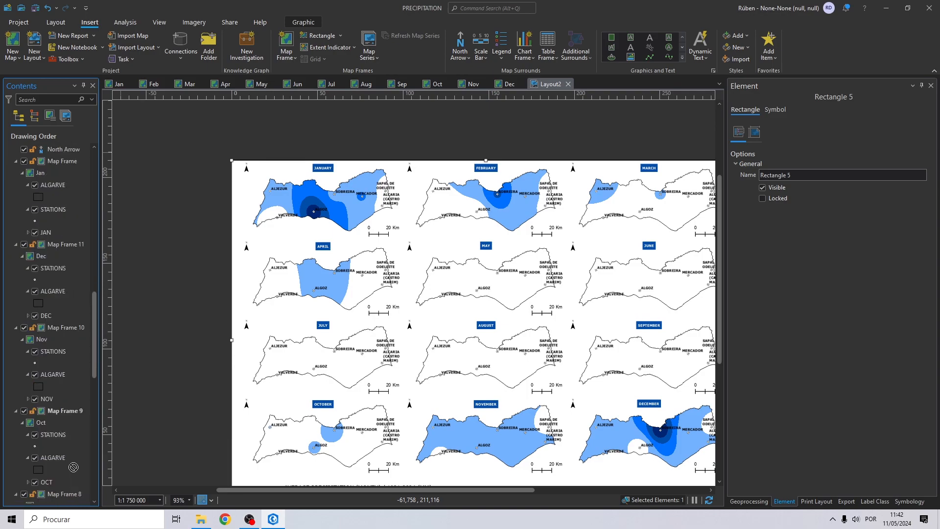
pyautogui.scroll(-12, 70, 488)
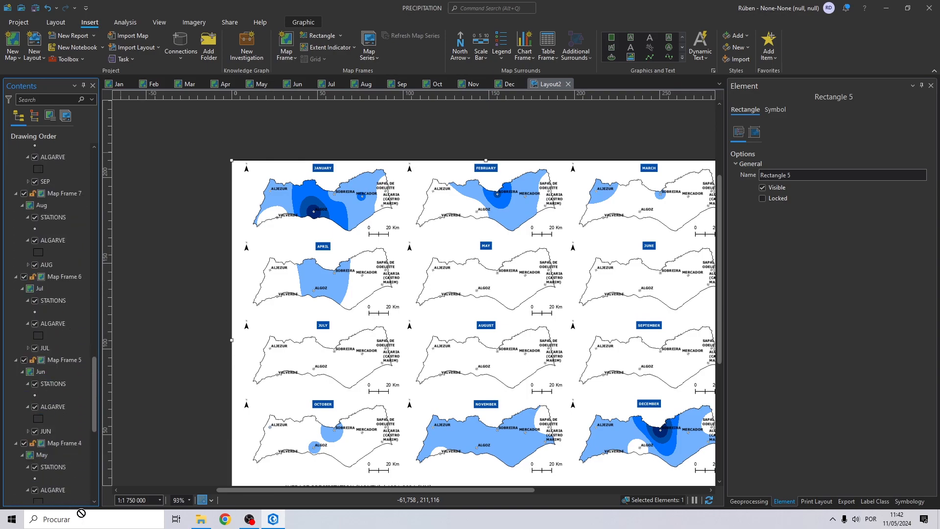
pyautogui.scroll(-8, 80, 500)
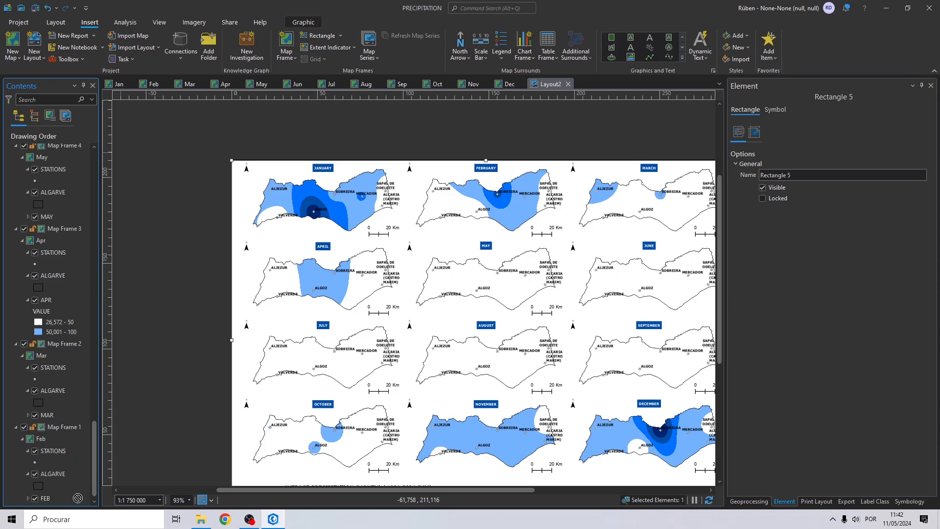
pyautogui.click(37, 427)
pyautogui.scroll(-12, 46, 407)
pyautogui.scroll(-3, 80, 407)
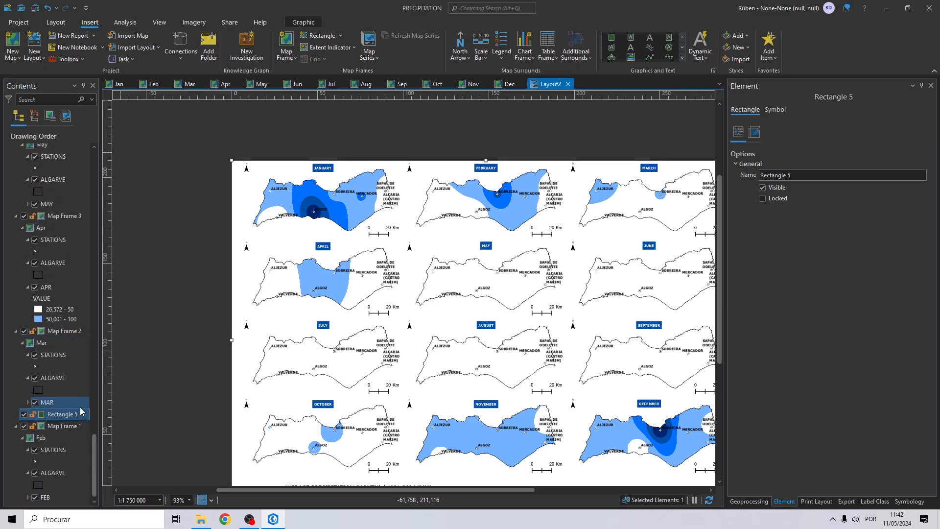
# Collapse Map Frame 1 and place the page-sized rectangle below it at the end of the drawing order
pyautogui.click(16, 427)
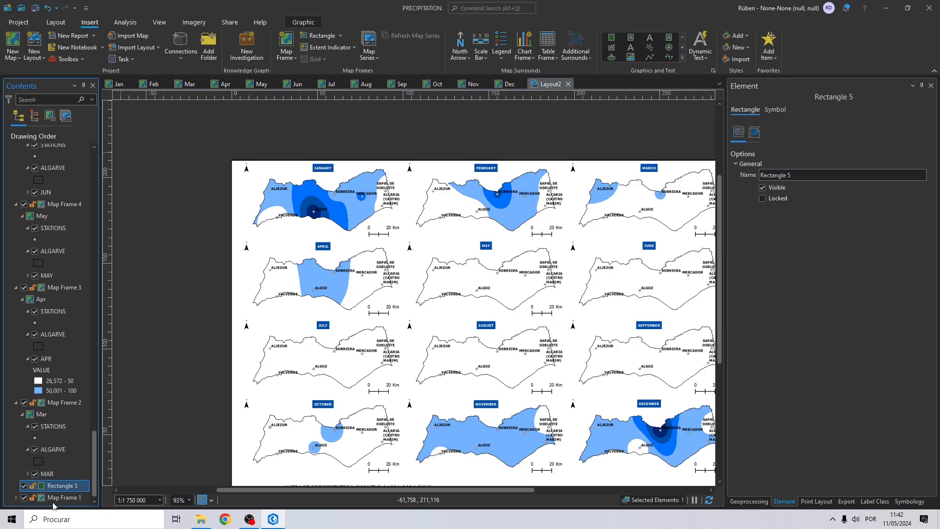
pyautogui.scroll(15, 56, 490)
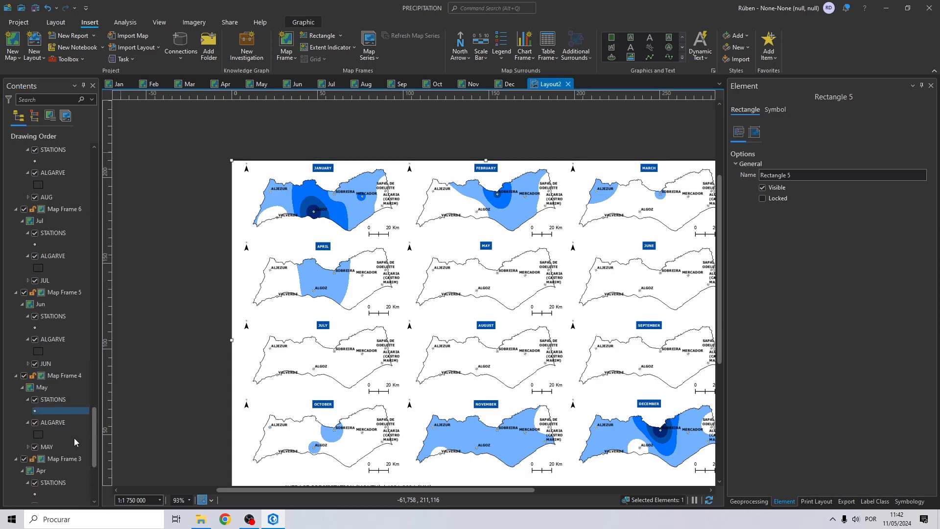
pyautogui.scroll(10, 78, 492)
pyautogui.scroll(-3, 85, 472)
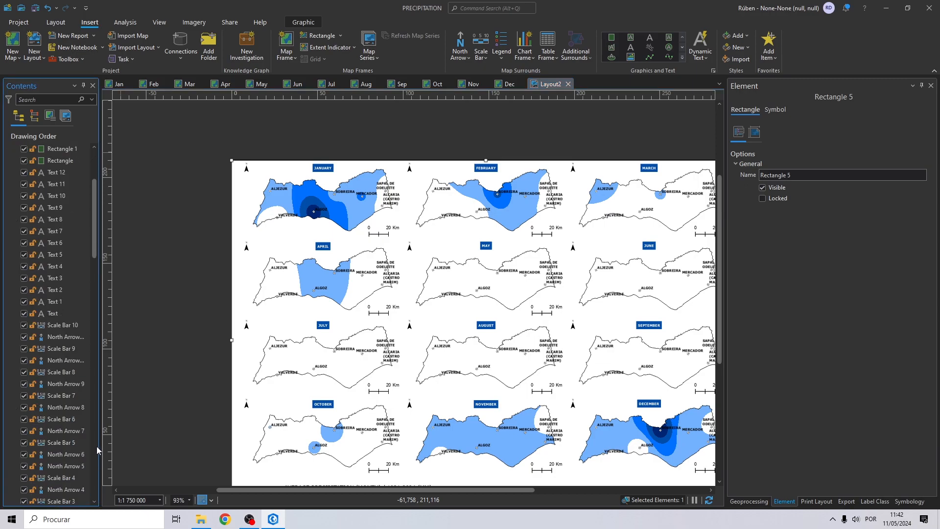
pyautogui.moveTo(94, 250); pyautogui.dragTo(94, 358)
pyautogui.rightClick(64, 497)
pyautogui.click(66, 496)
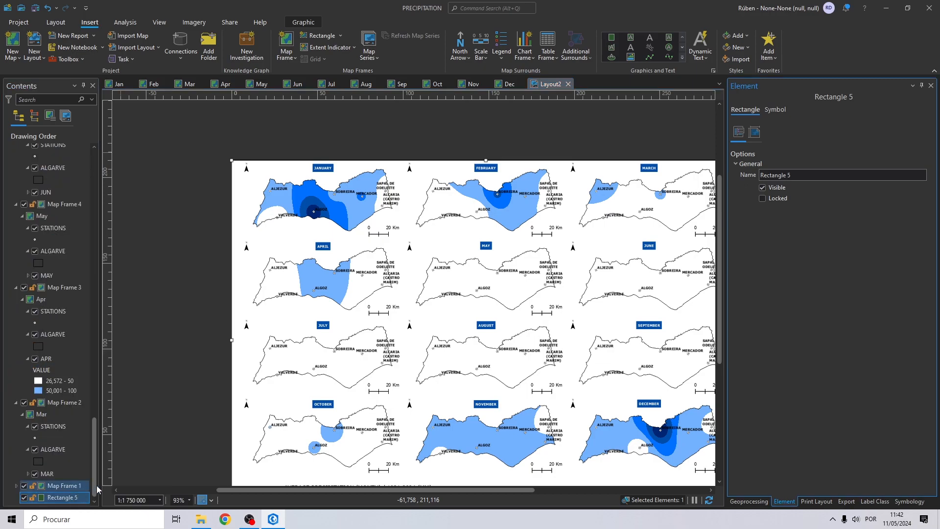
# Fill the page-sized background rectangle with light grey, set its outline to no color, and apply the symbol changes
pyautogui.click(777, 110)
pyautogui.click(924, 162)
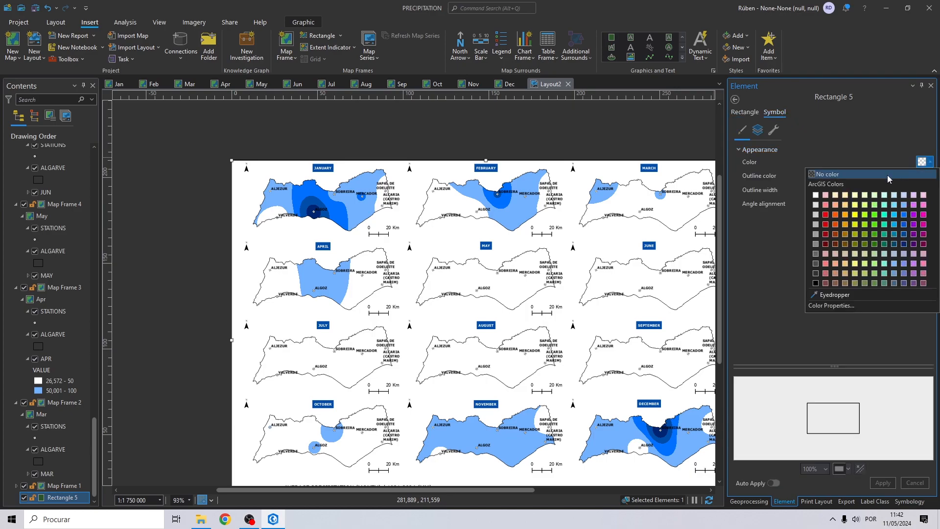
pyautogui.click(816, 205)
pyautogui.click(923, 176)
pyautogui.click(901, 188)
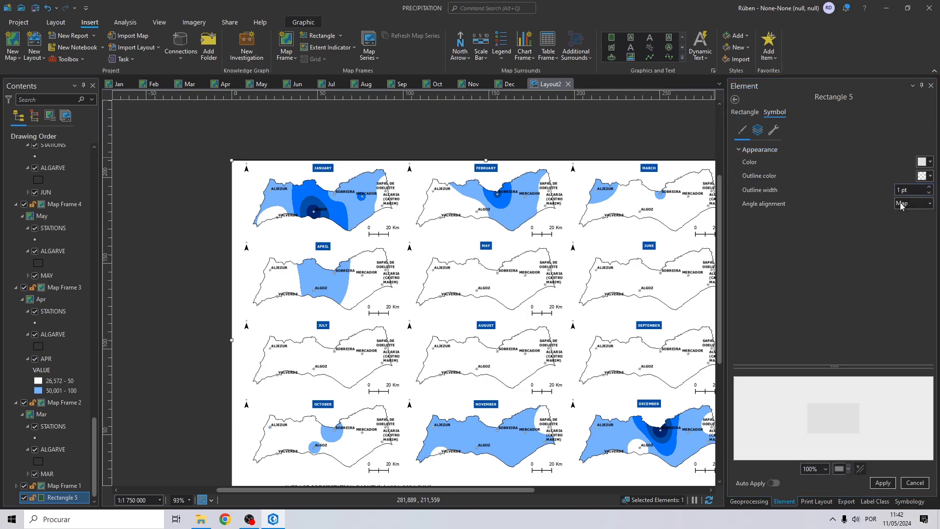
pyautogui.click(883, 482)
pyautogui.scroll(-2, 689, 340)
pyautogui.click(638, 291)
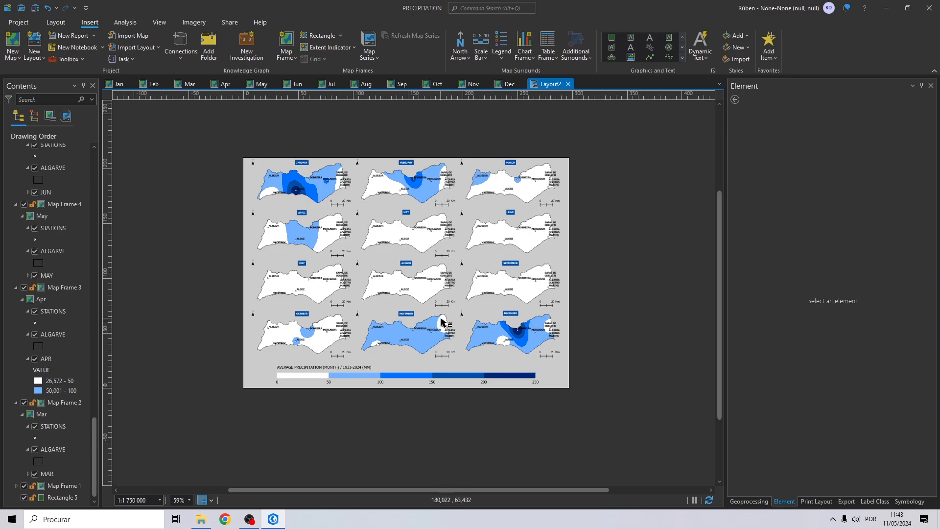
pyautogui.scroll(2, 354, 412)
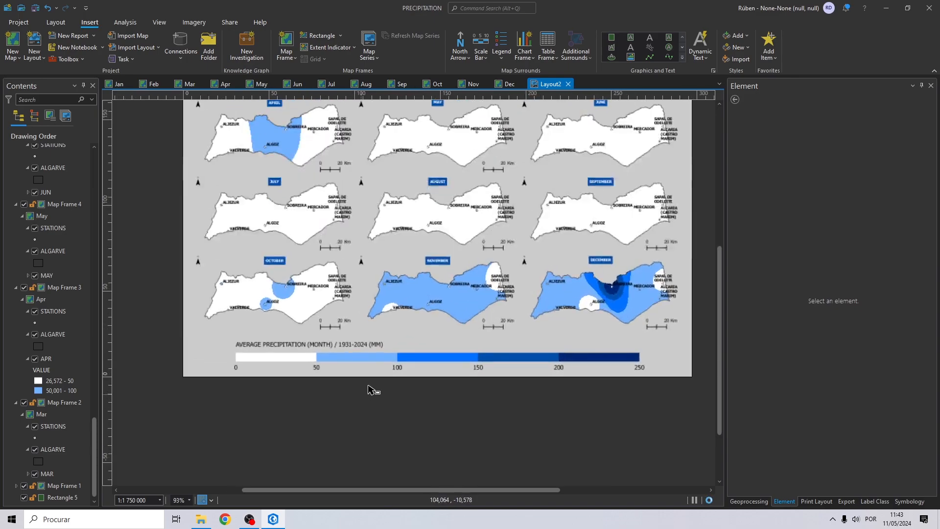
pyautogui.moveTo(528, 341); pyautogui.dragTo(514, 388)
pyautogui.scroll(-2, 498, 369)
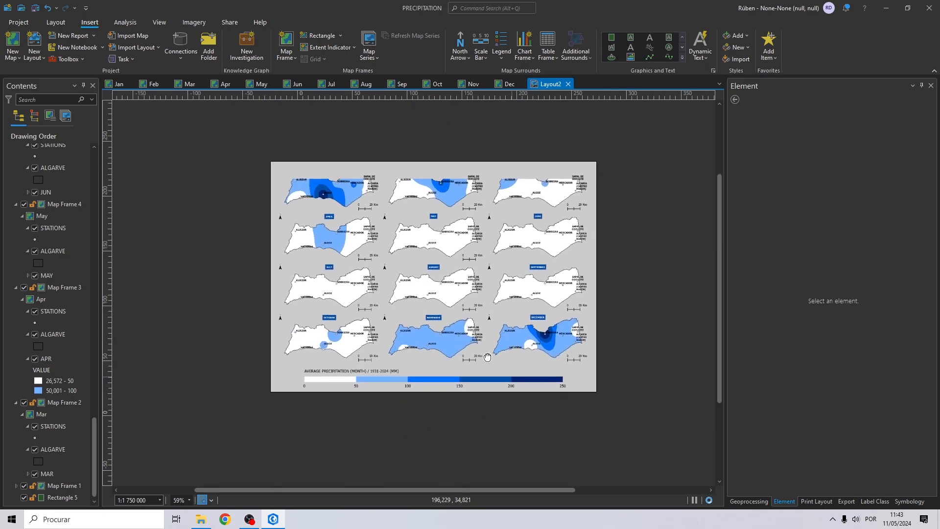